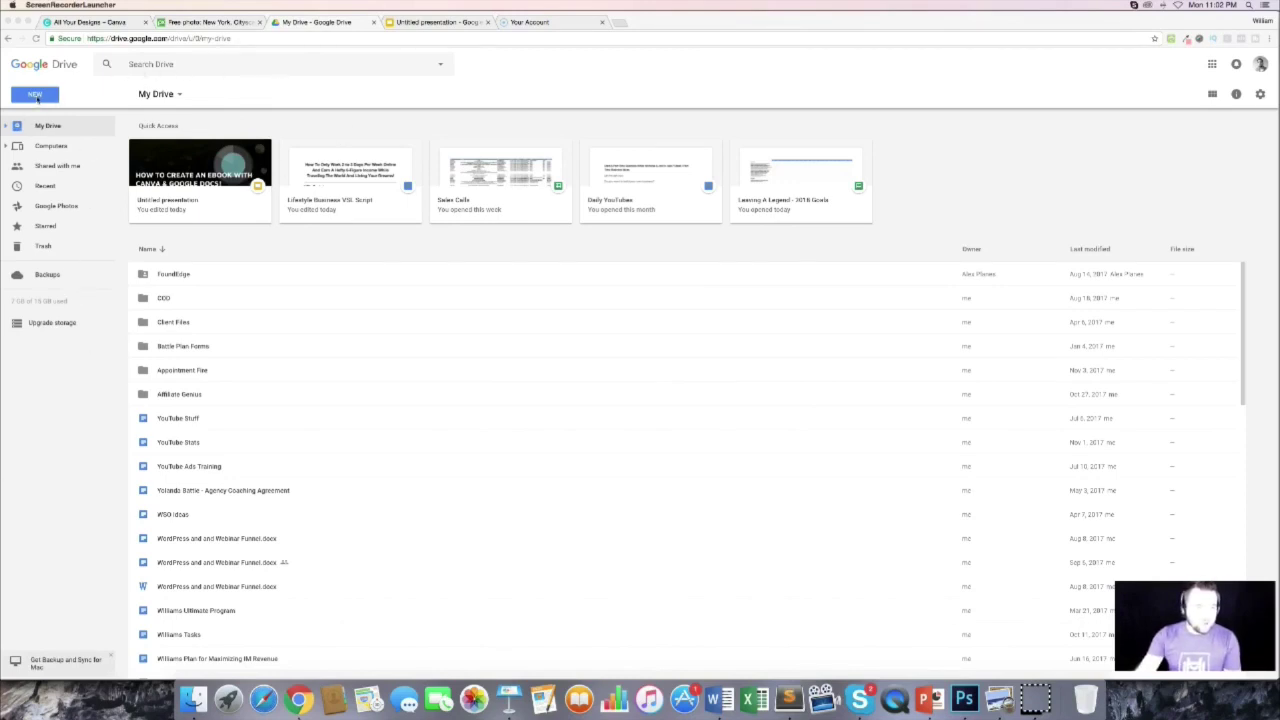
Step: Create a new blank Google Docs document in My Drive
click(37, 97)
click(37, 97)
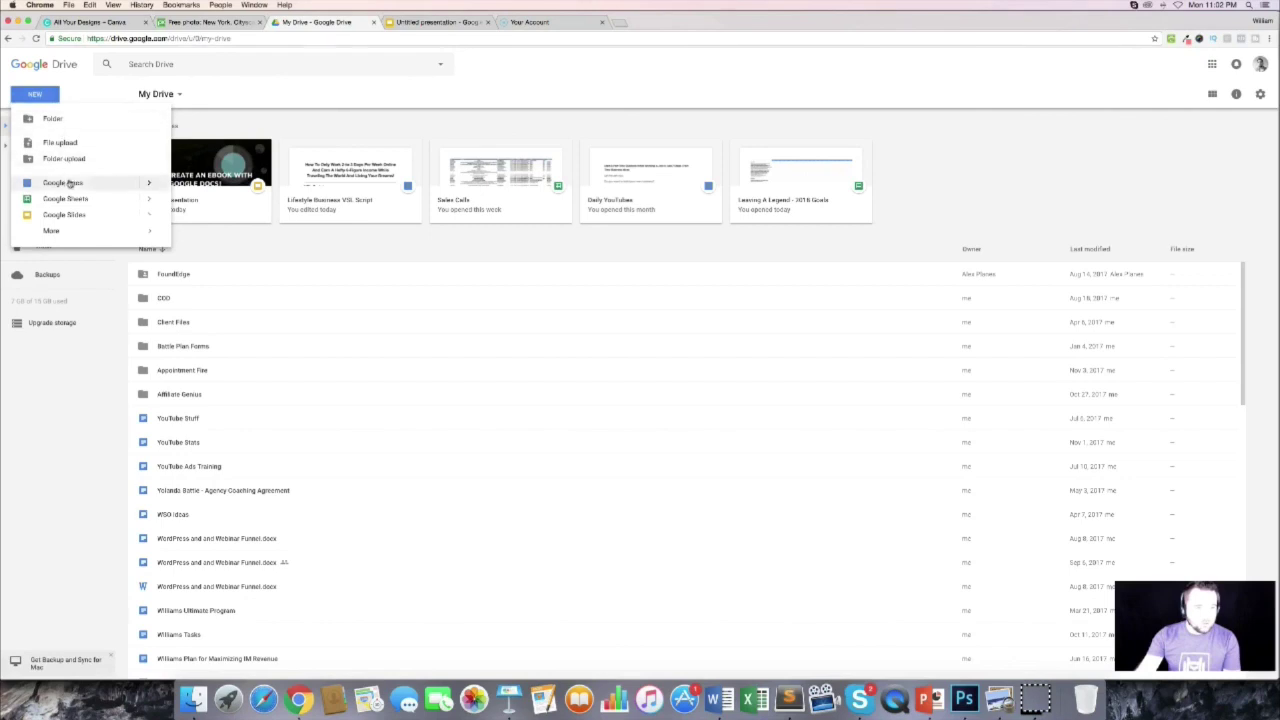
click(70, 185)
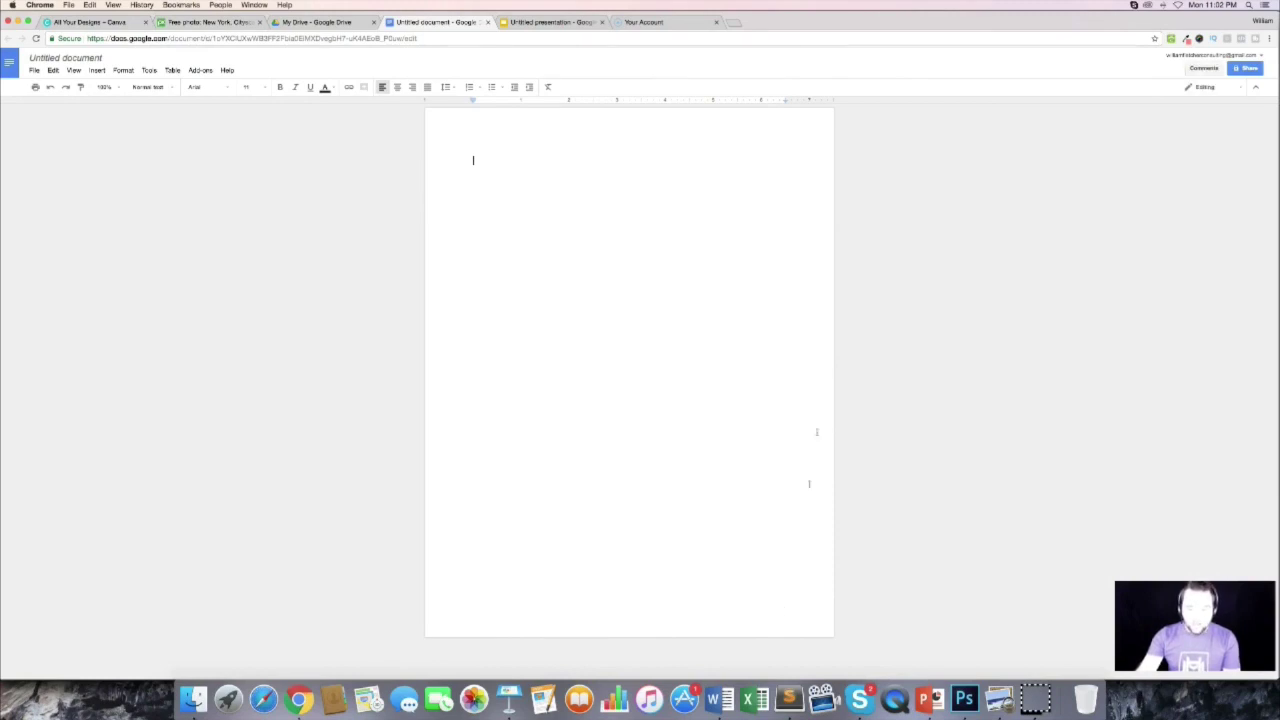
Step: Copy the entire "Pricing Strategy for Your Sales Funnel" text from Sublime Text and paste it into the blank Google Docs document
click(789, 698)
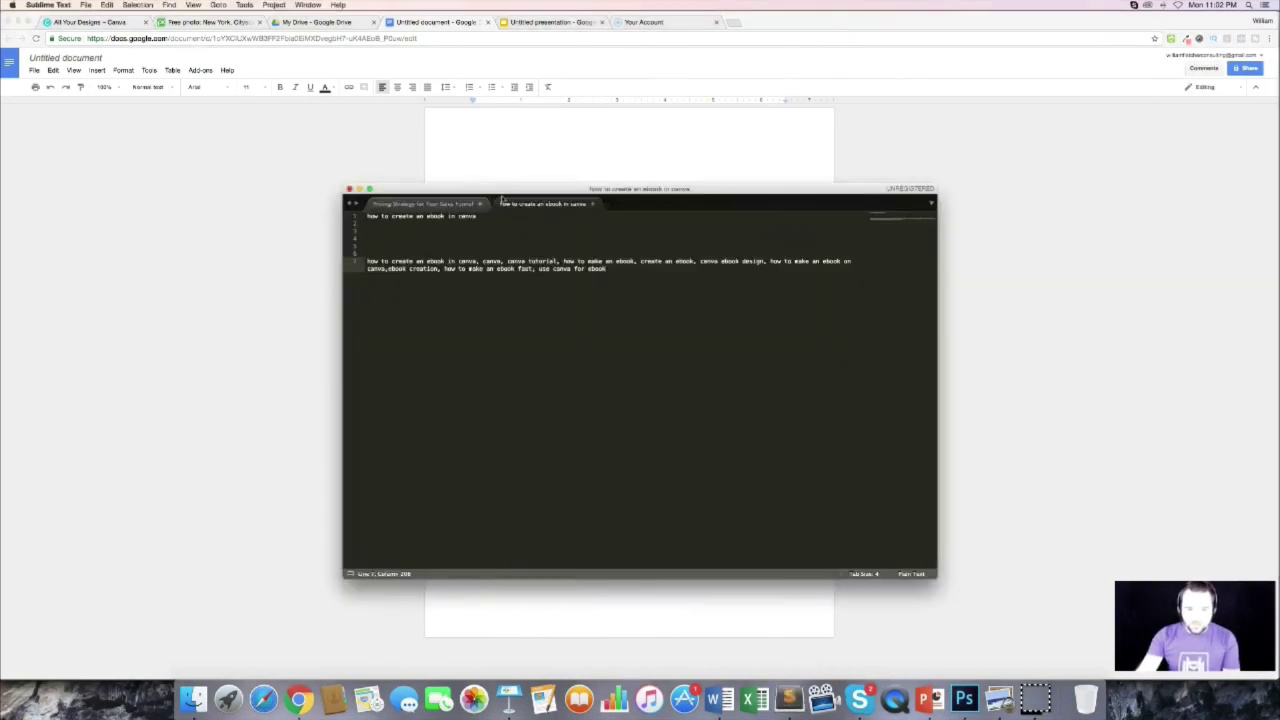
click(423, 204)
click(476, 290)
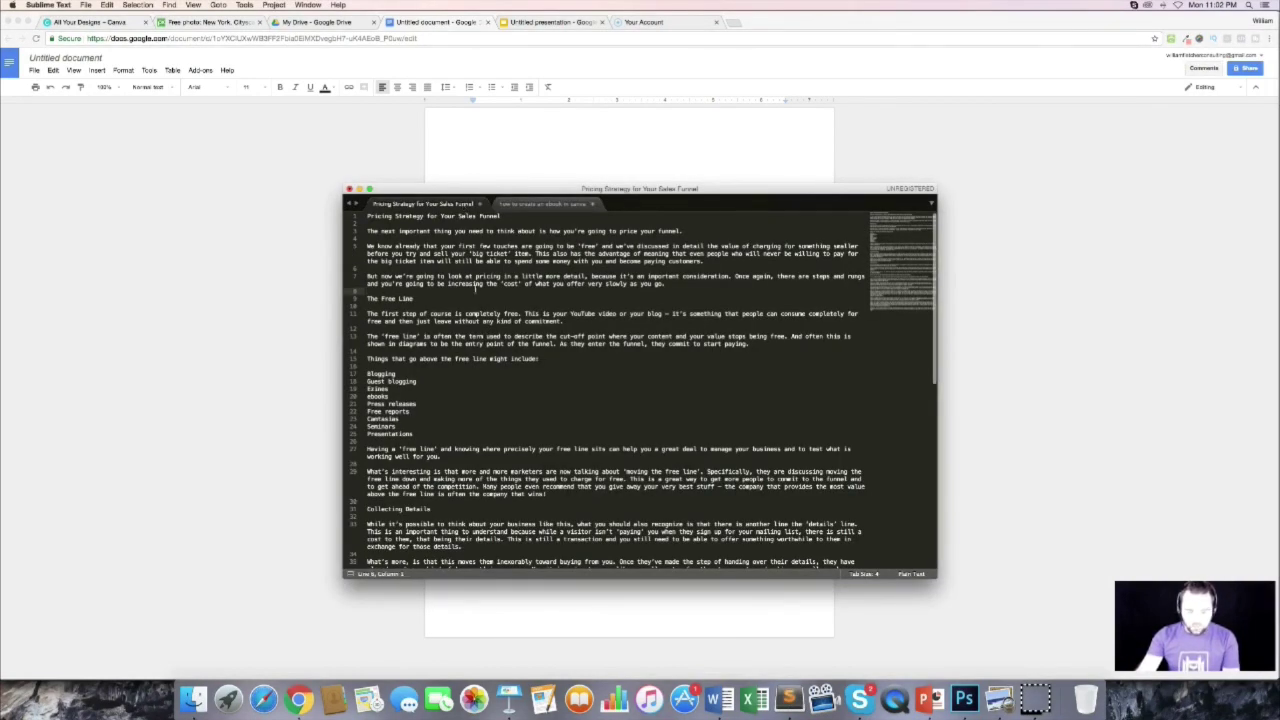
key(super+a)
key(super+c)
key(super+h)
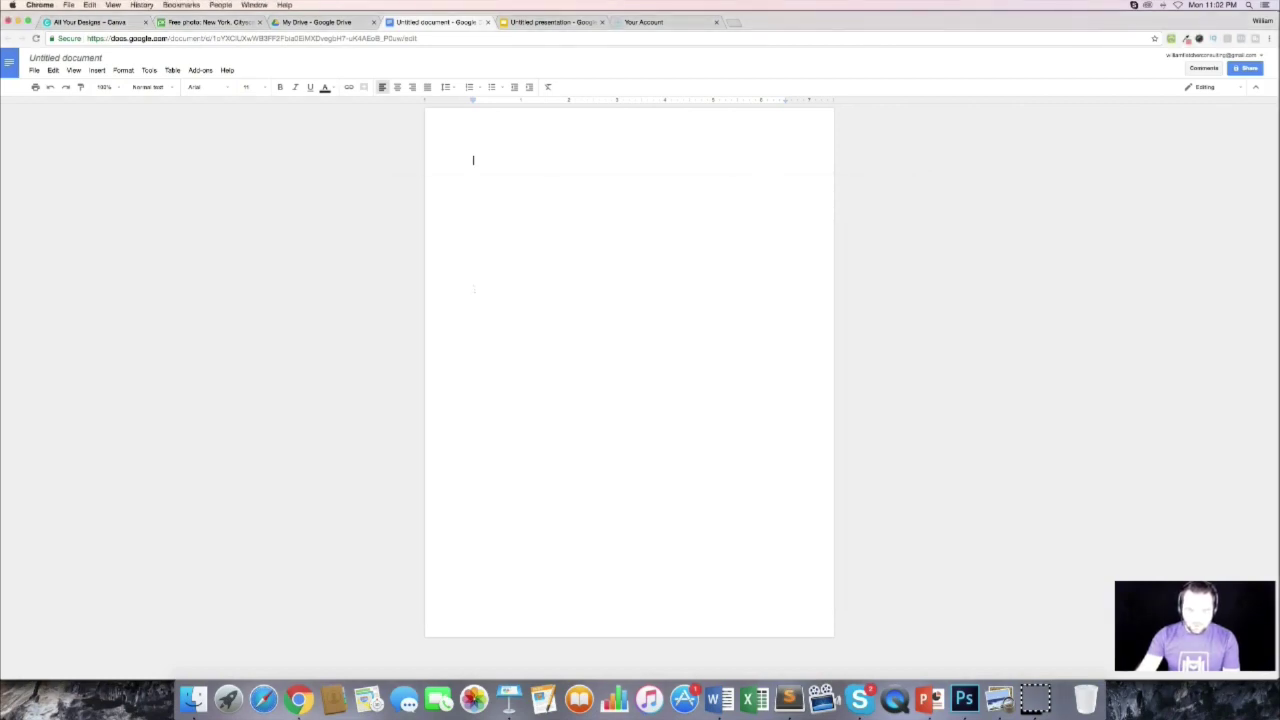
key(super+v)
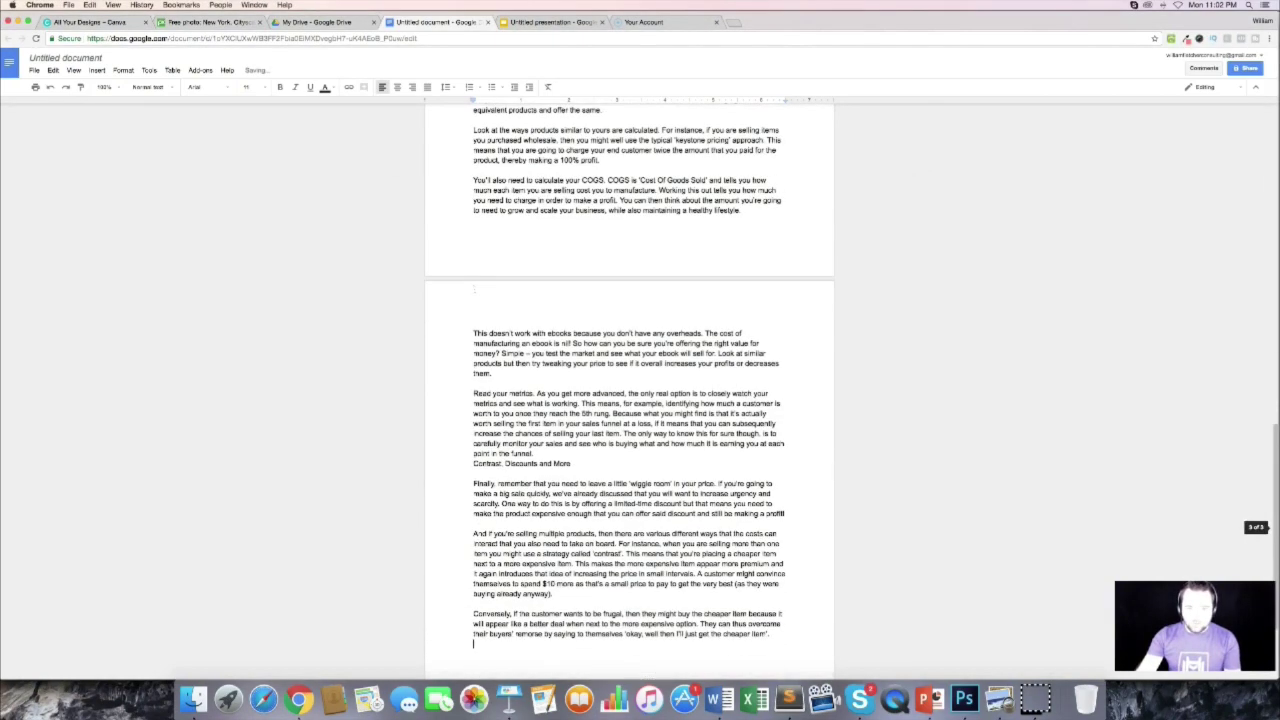
Step: Insert a blank line above the "Contrast, Discounts and More" heading
click(546, 453)
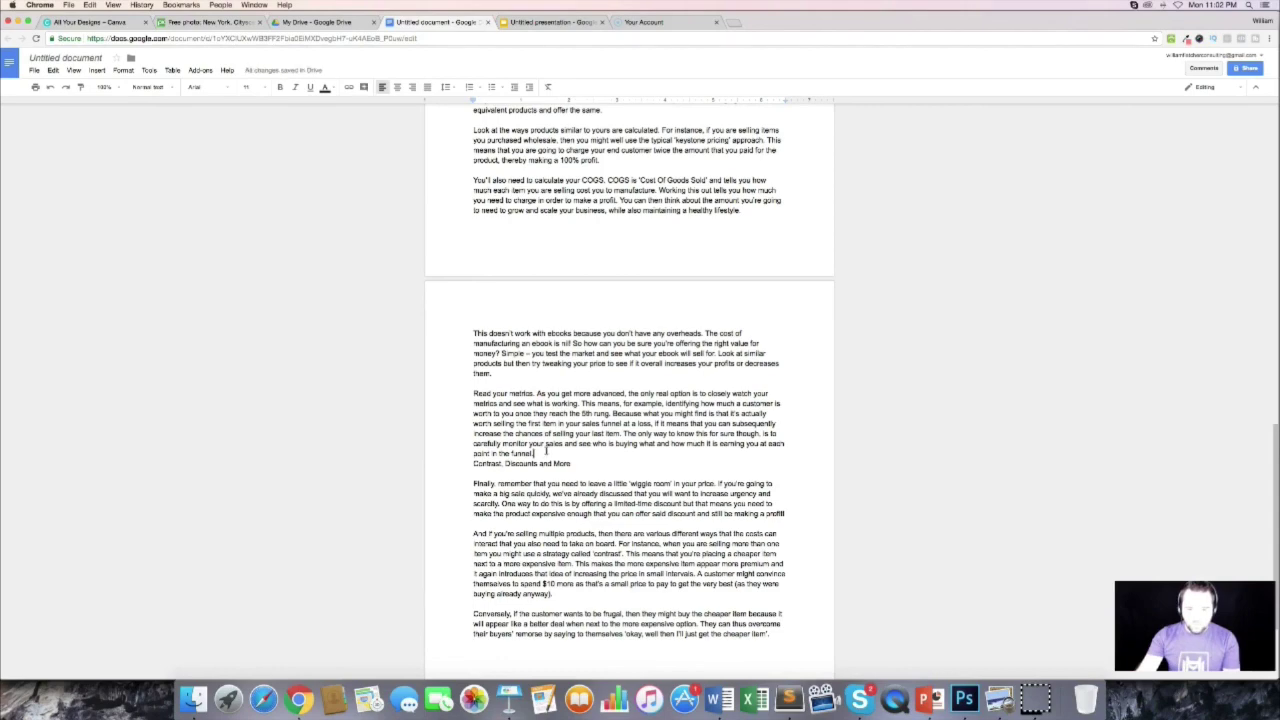
key(Return)
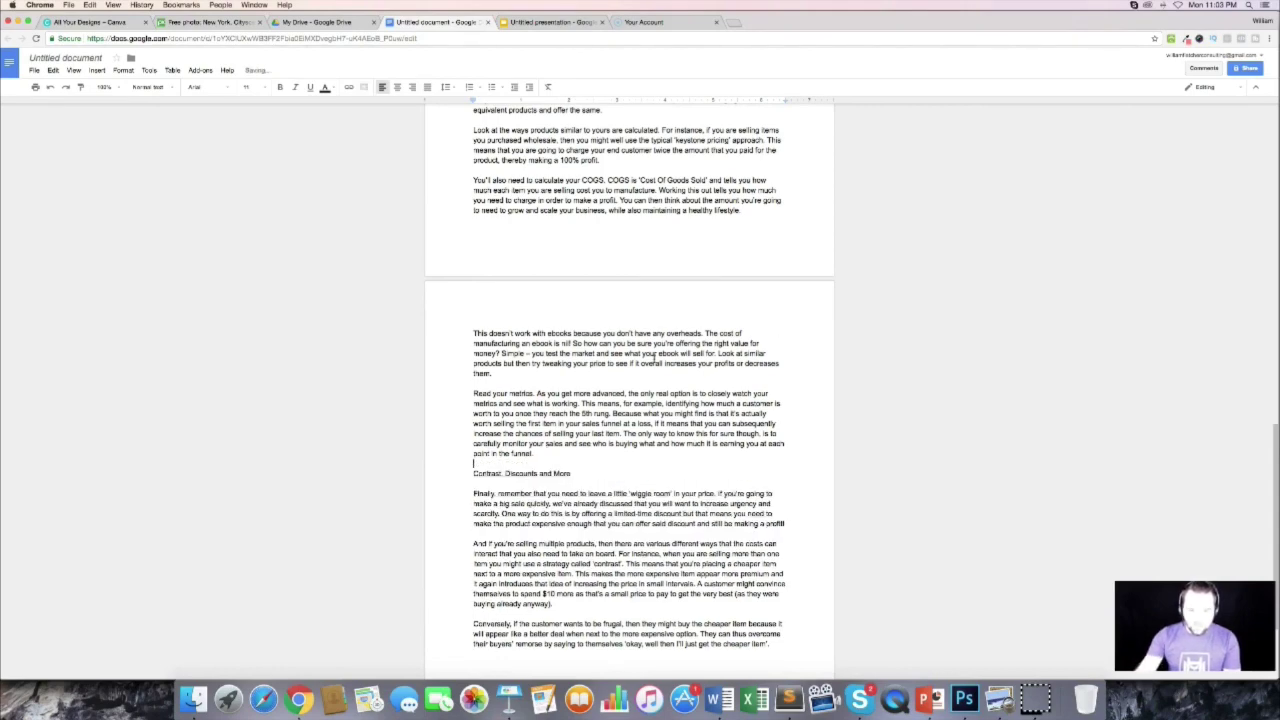
Step: Set all of the document's text to 14 pt Open Sans
scroll(655, 355, up, 15)
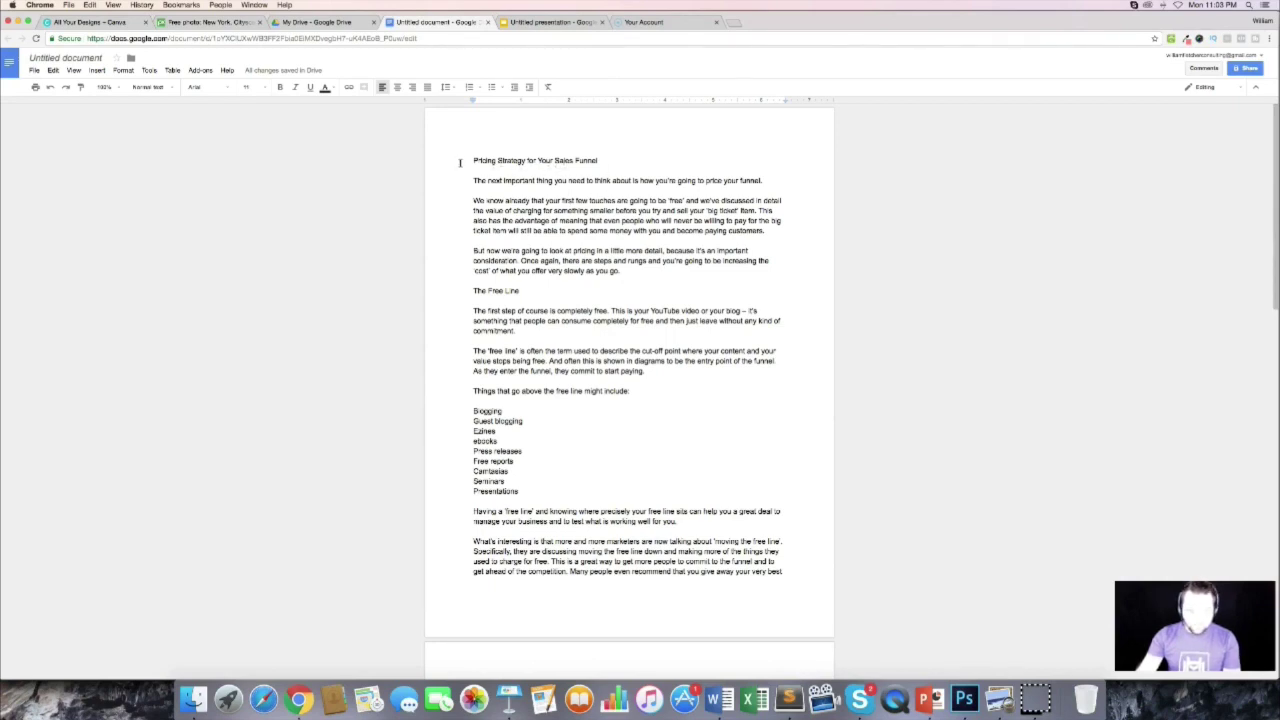
key(ctrl+a)
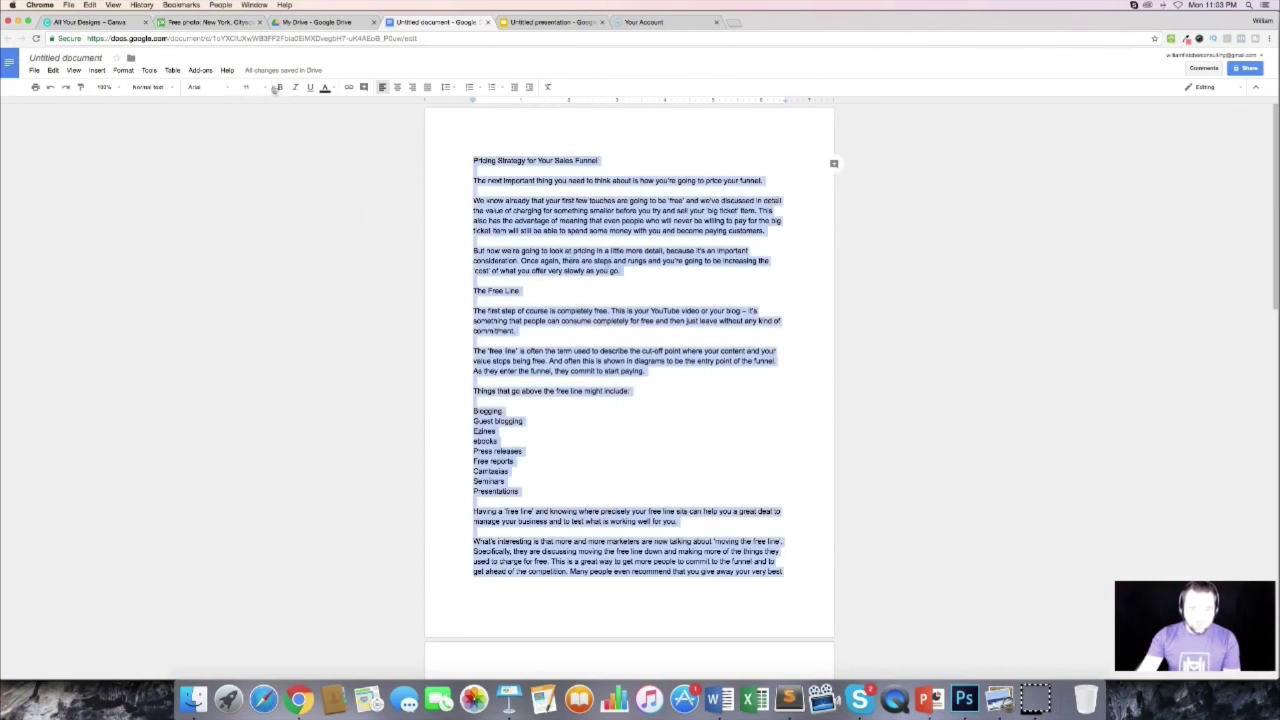
click(264, 87)
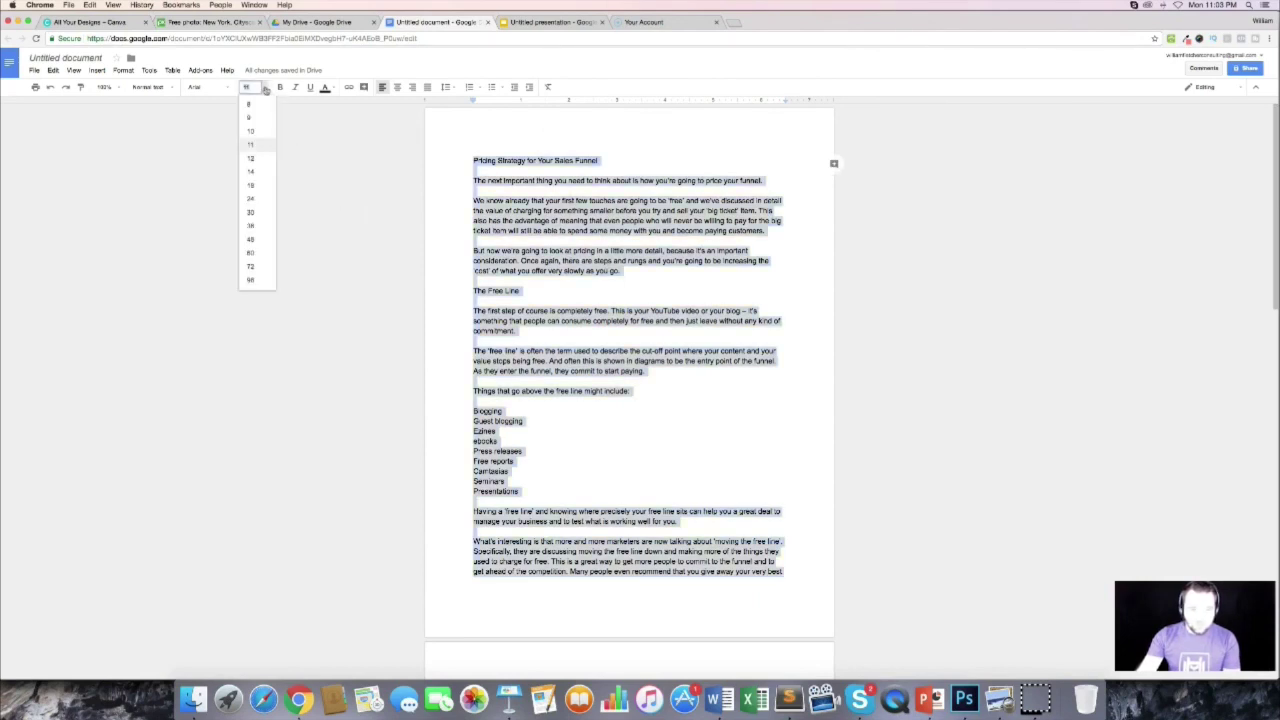
click(258, 172)
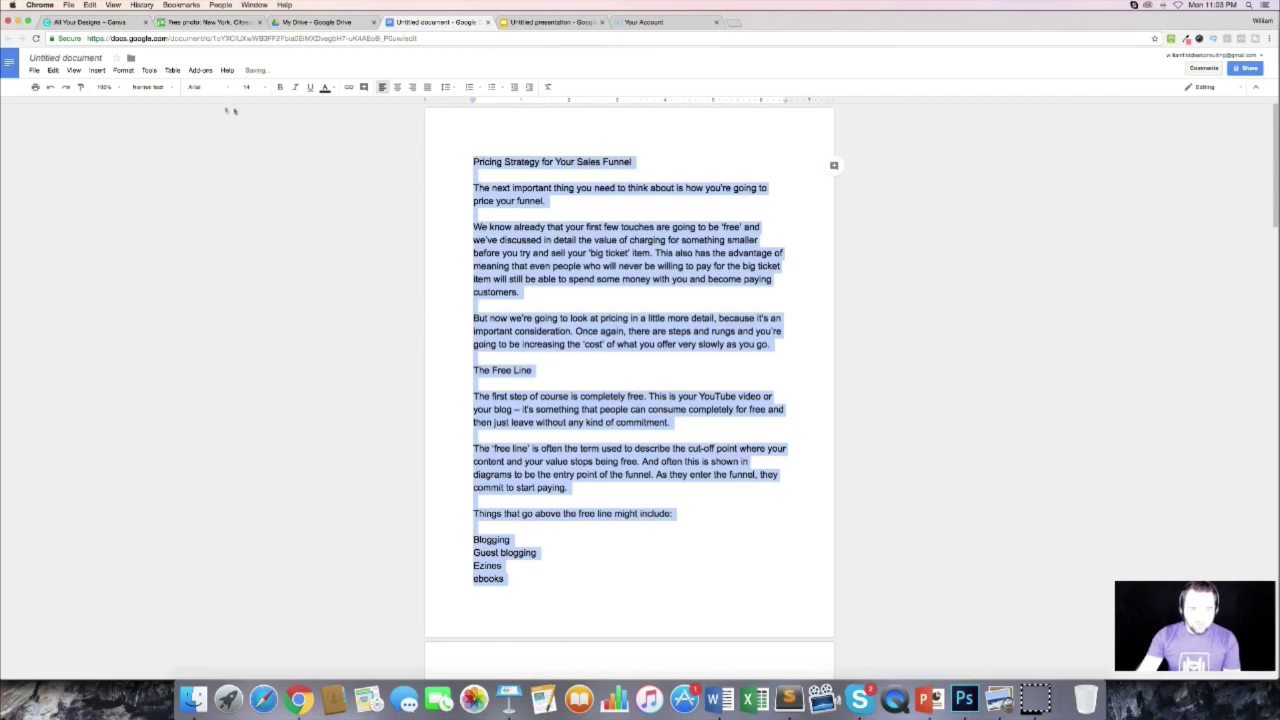
click(197, 88)
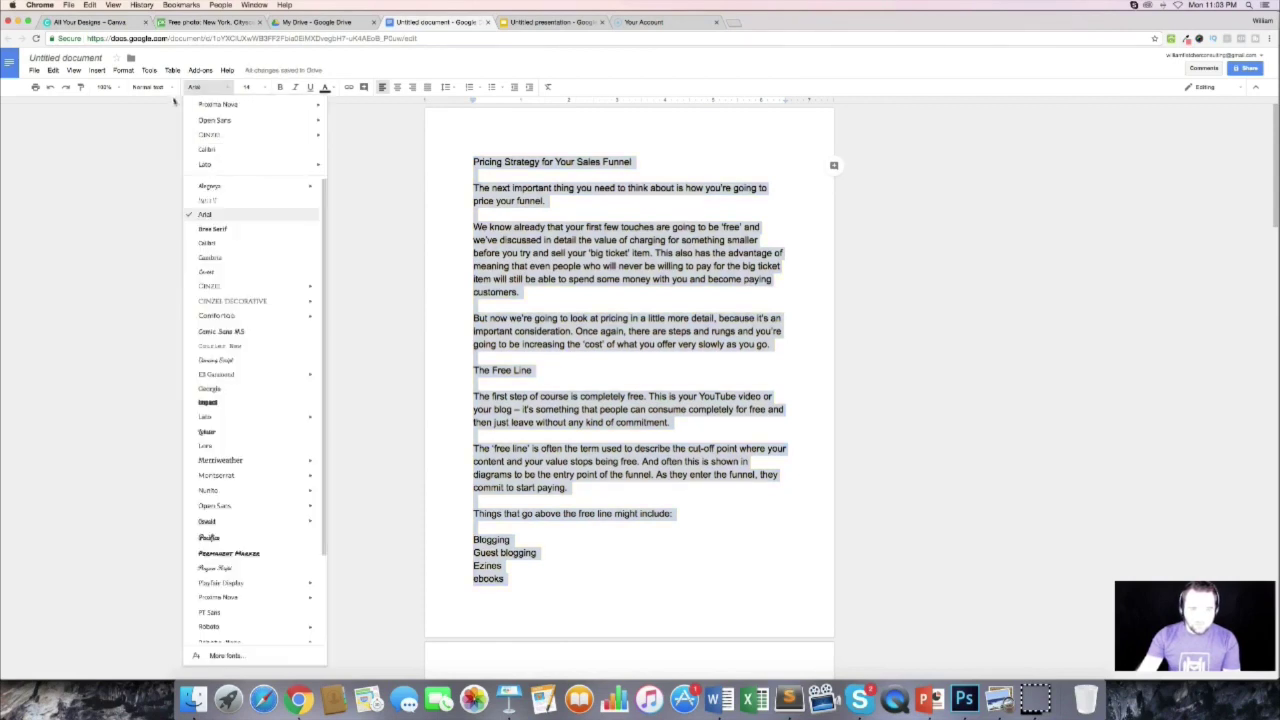
click(220, 121)
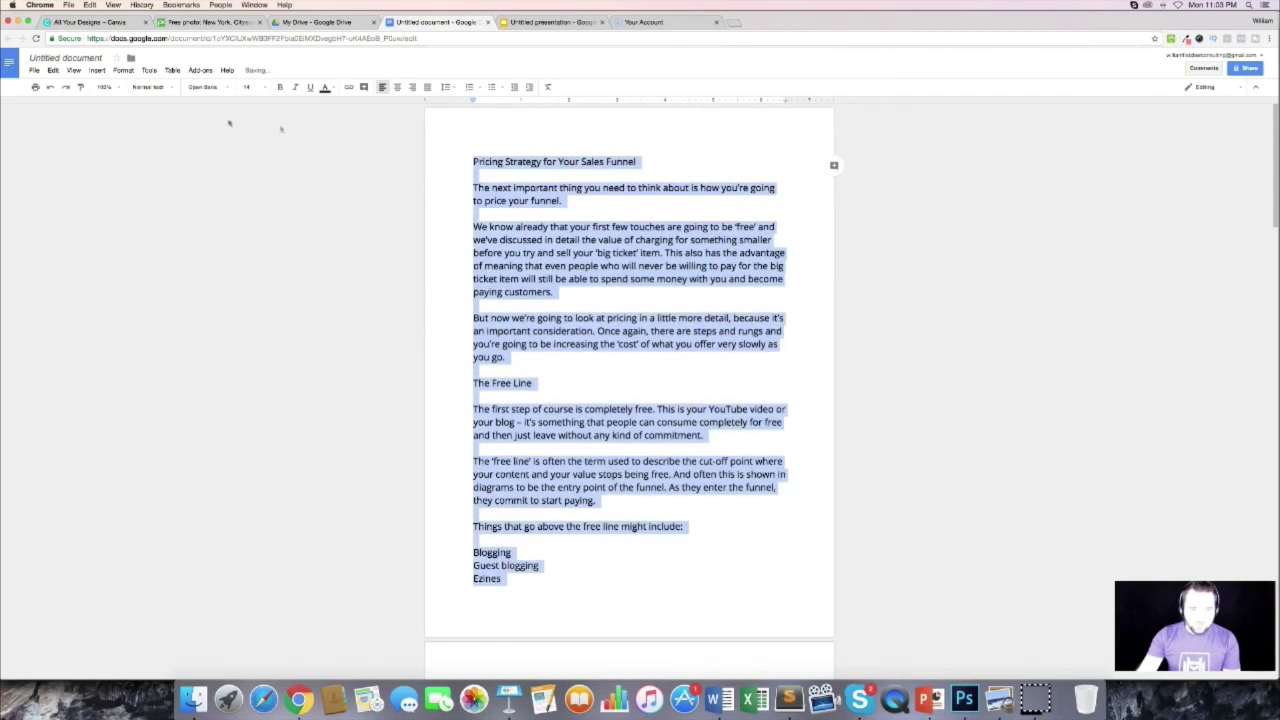
click(688, 252)
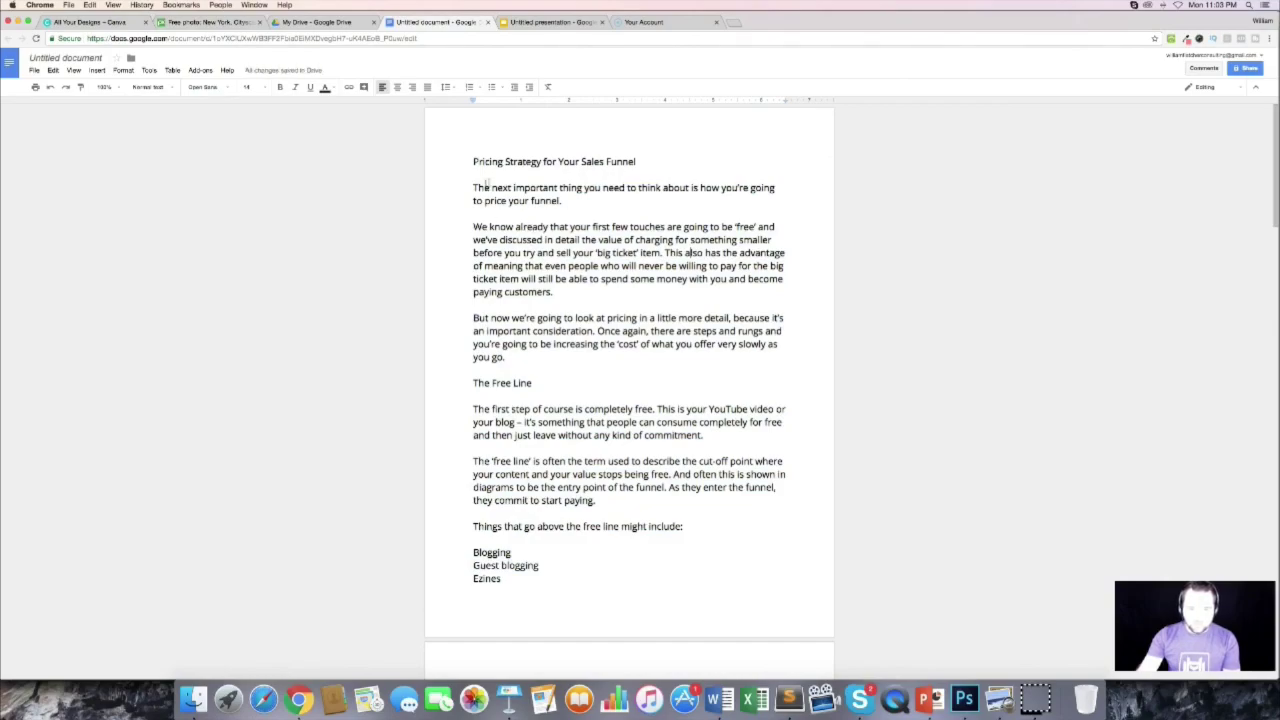
Step: Format the lines from "Blogging" through "Presentations" as a bulleted list
scroll(569, 226, down, 15)
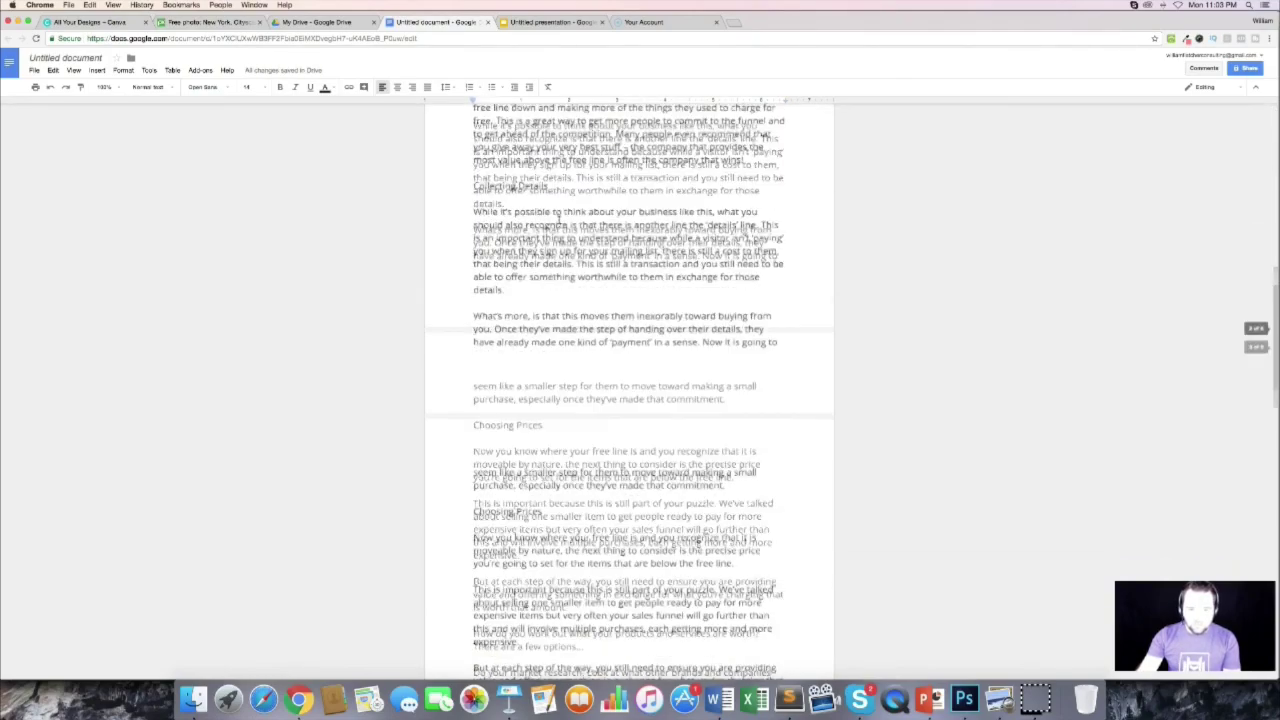
scroll(558, 221, up, 15)
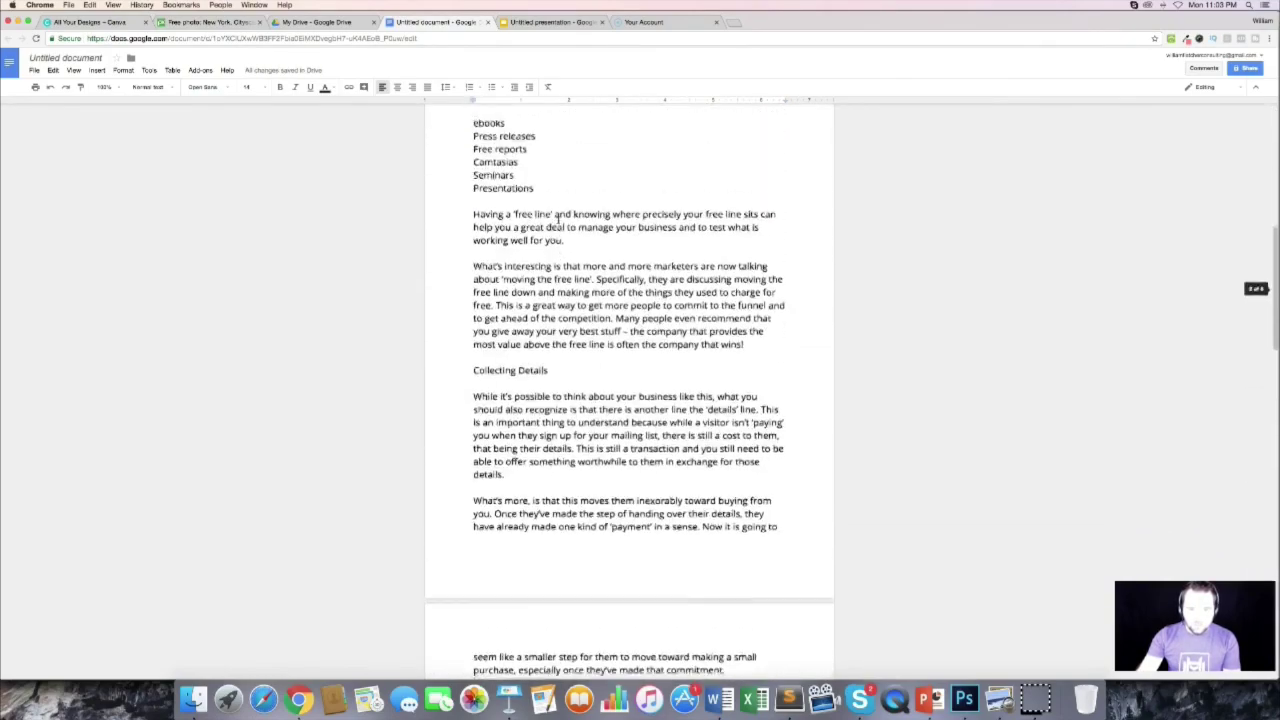
drag(474, 224, 580, 429)
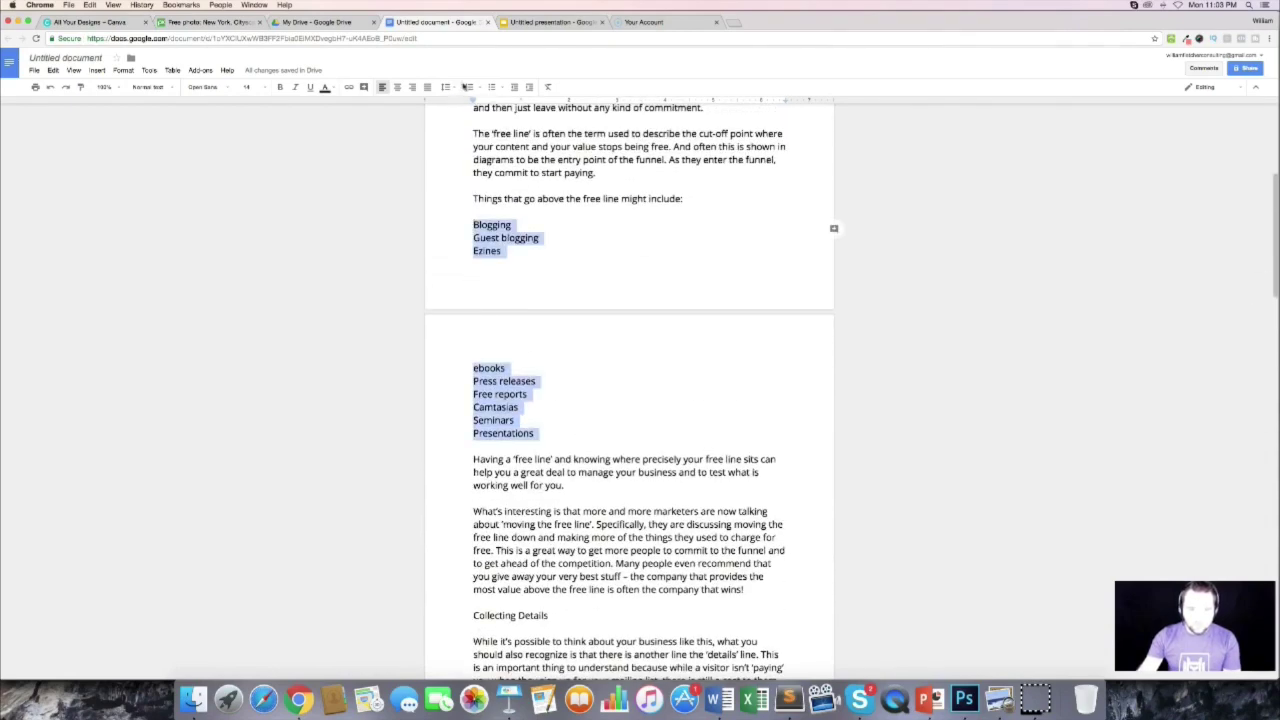
click(491, 87)
scroll(563, 340, down, 4)
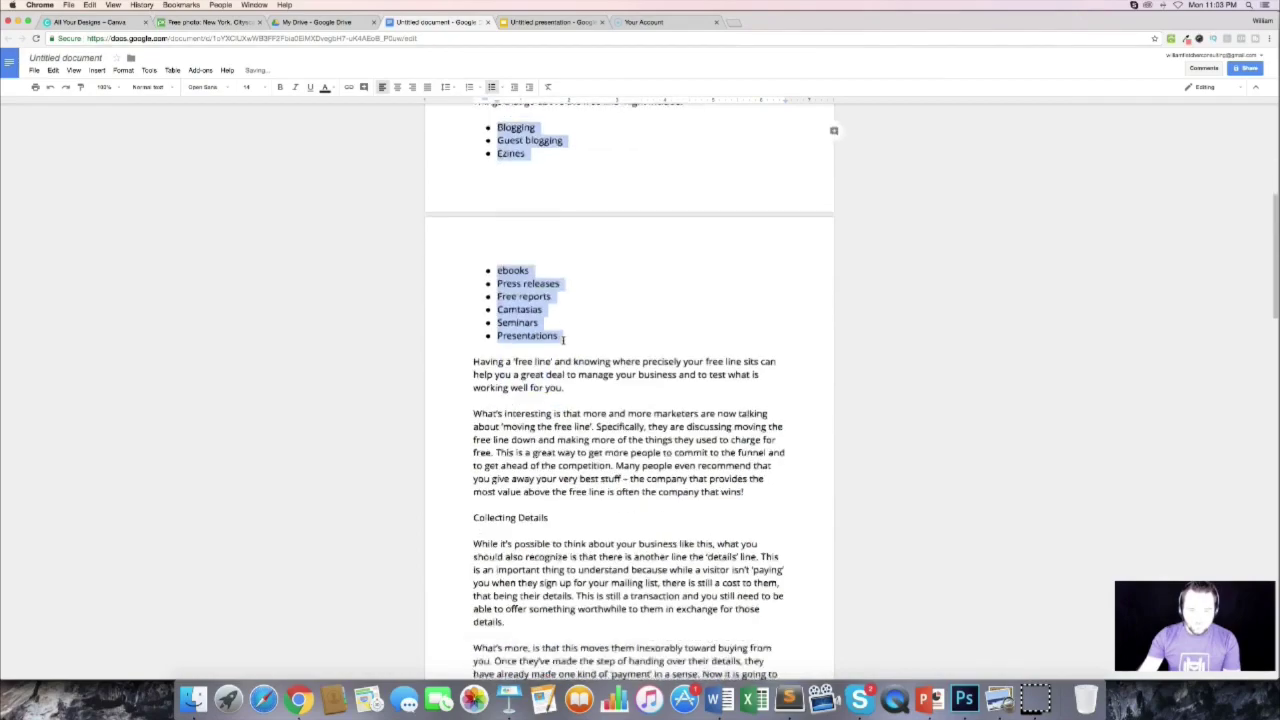
Step: Apply the Heading 1 style to the title line "Pricing Strategy for Your Sales Funnel"
scroll(525, 214, up, 7)
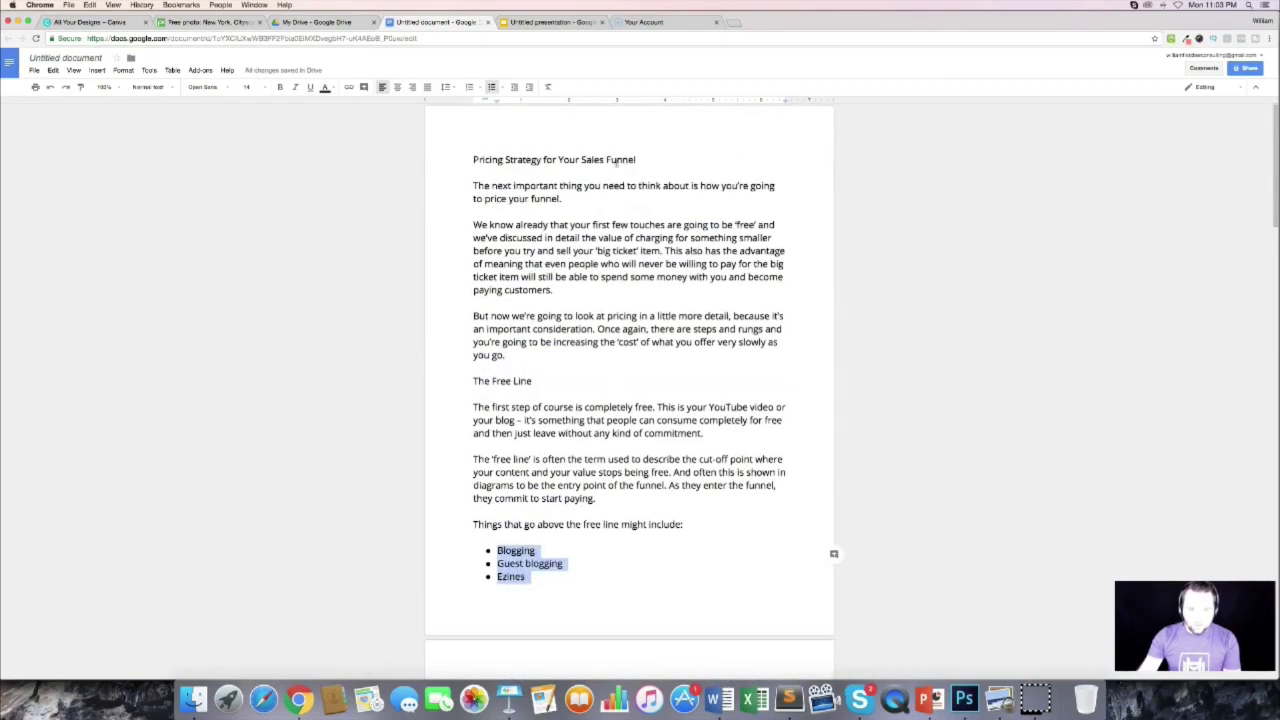
drag(637, 160, 431, 158)
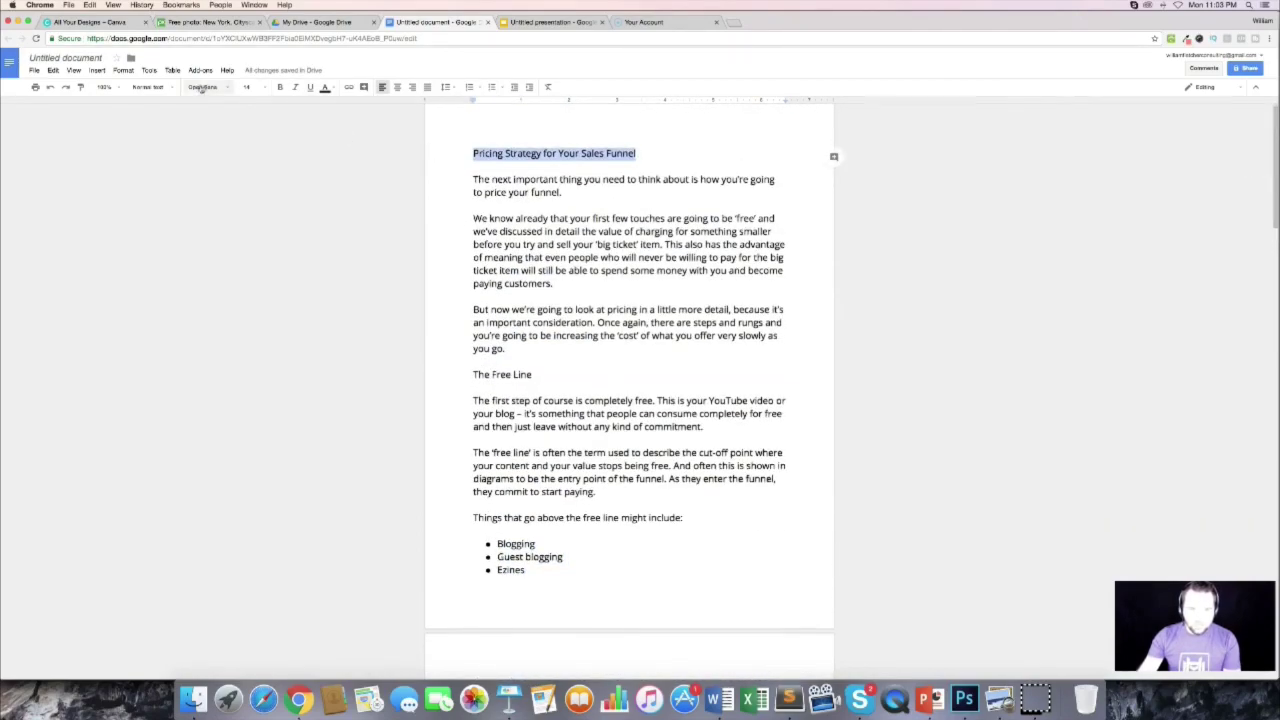
click(149, 87)
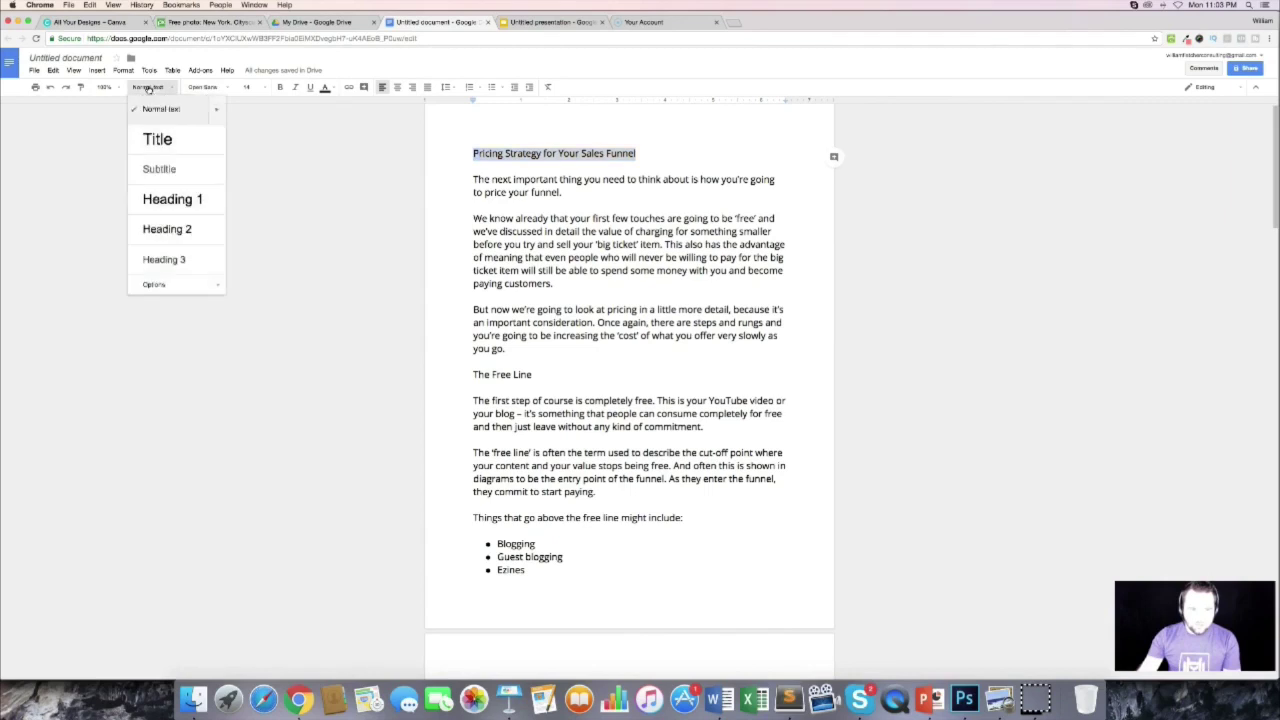
click(181, 203)
click(613, 181)
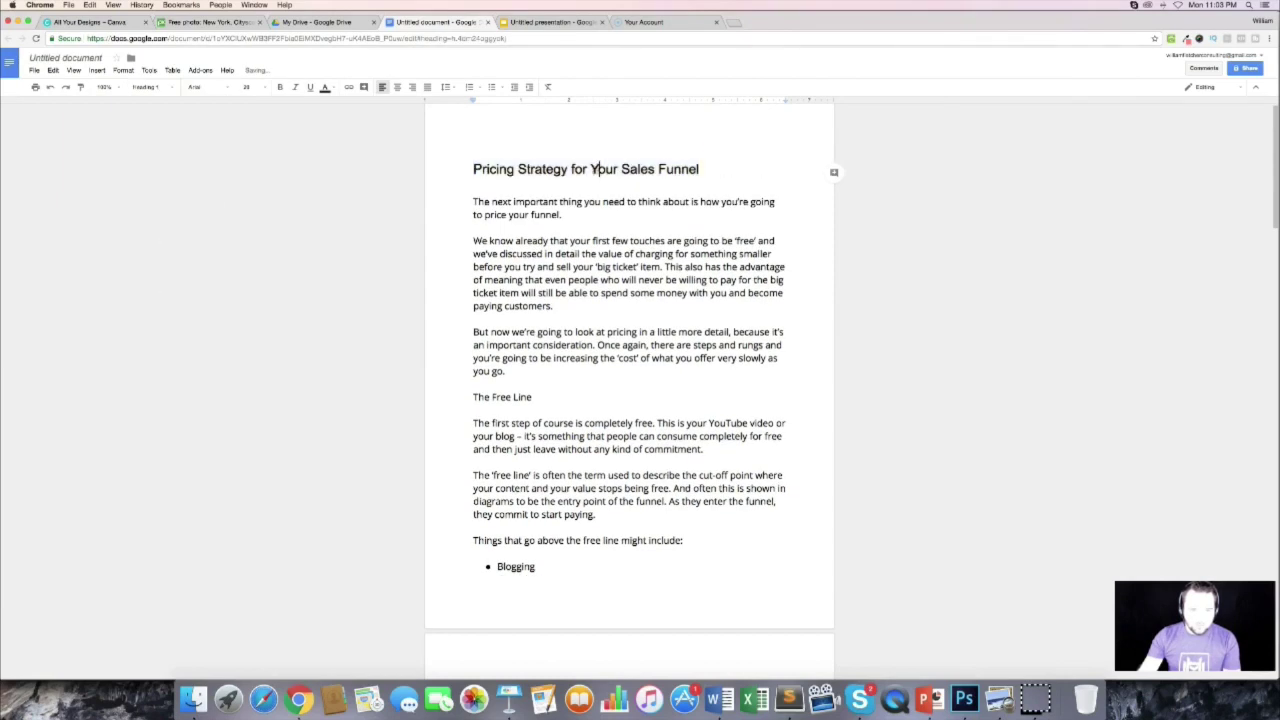
Step: Make the "Pricing Strategy for Your Sales Funnel" heading bold and set its font to Open Sans
drag(706, 168, 437, 166)
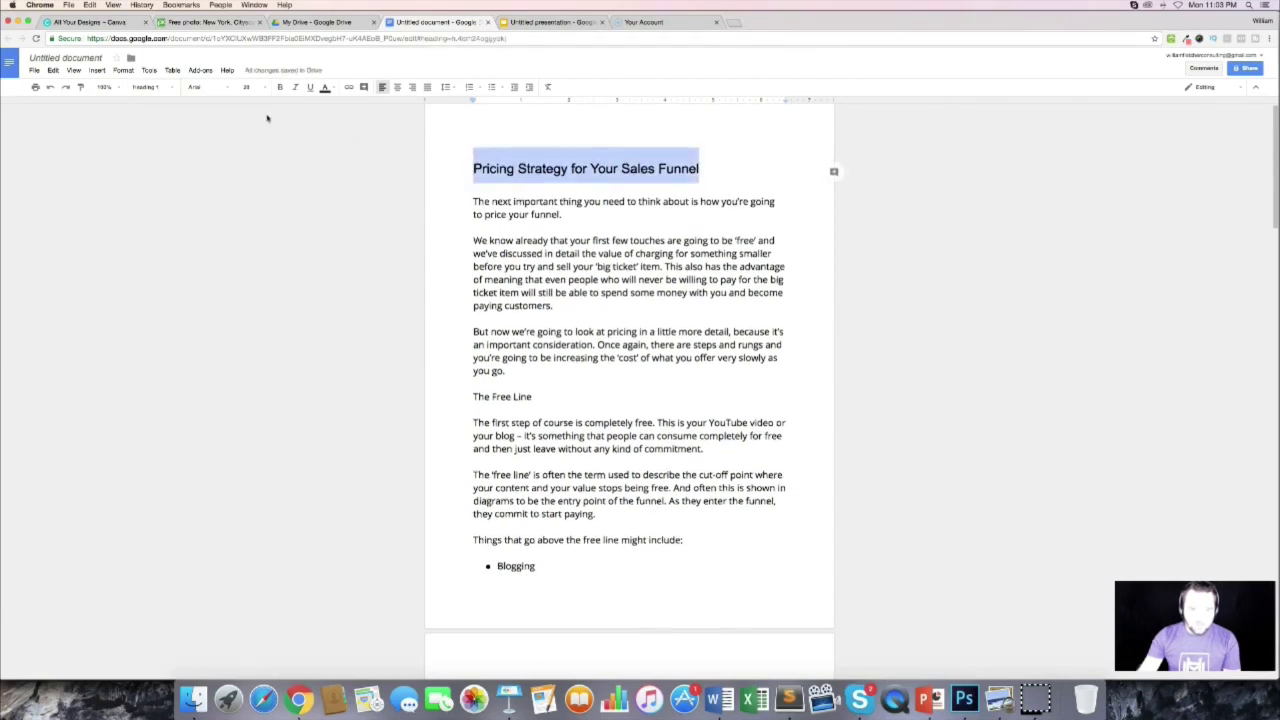
click(281, 87)
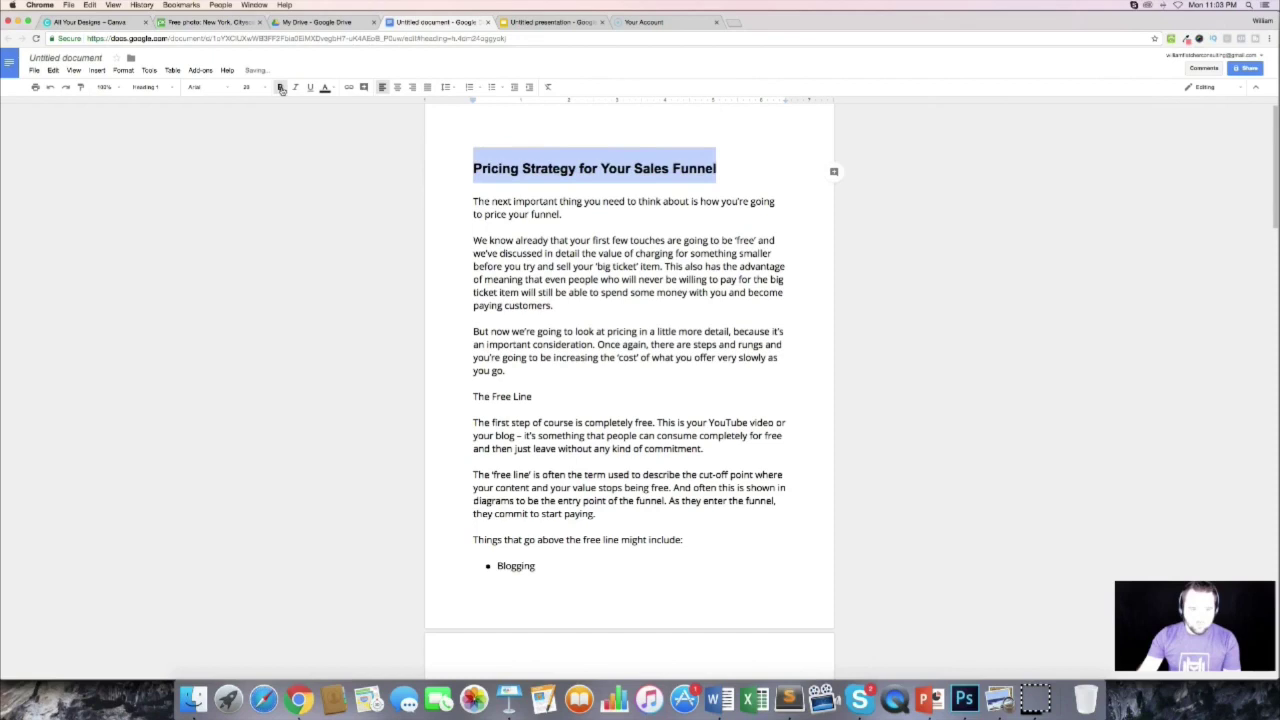
click(199, 90)
click(217, 107)
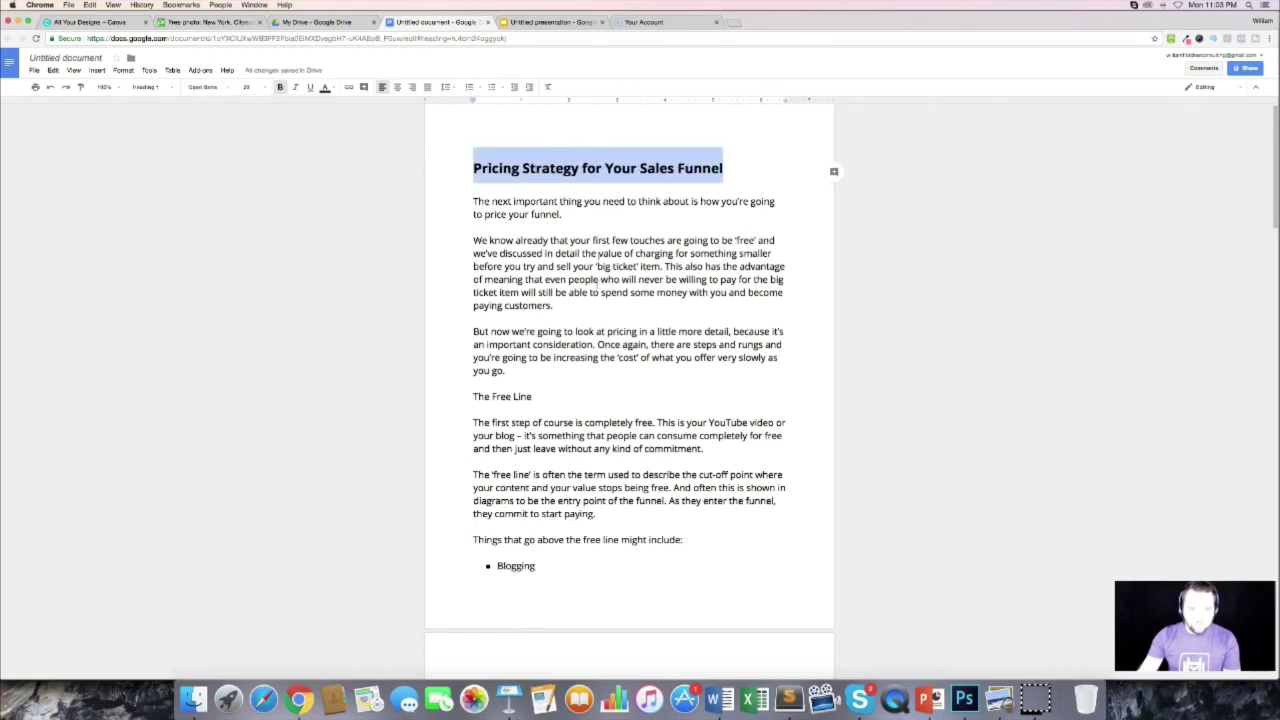
Step: Apply the Heading 2 style to "The Free Line" and set its font to Open Sans
drag(546, 394, 470, 397)
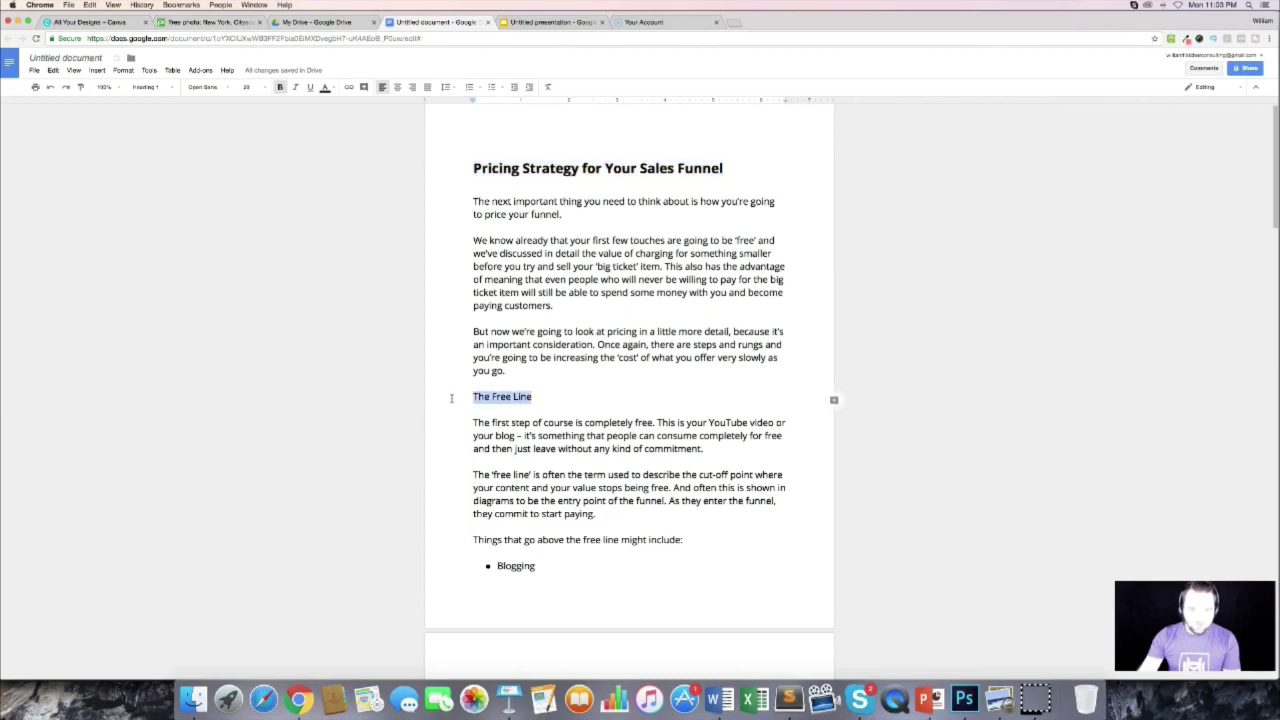
scroll(549, 252, up, 1)
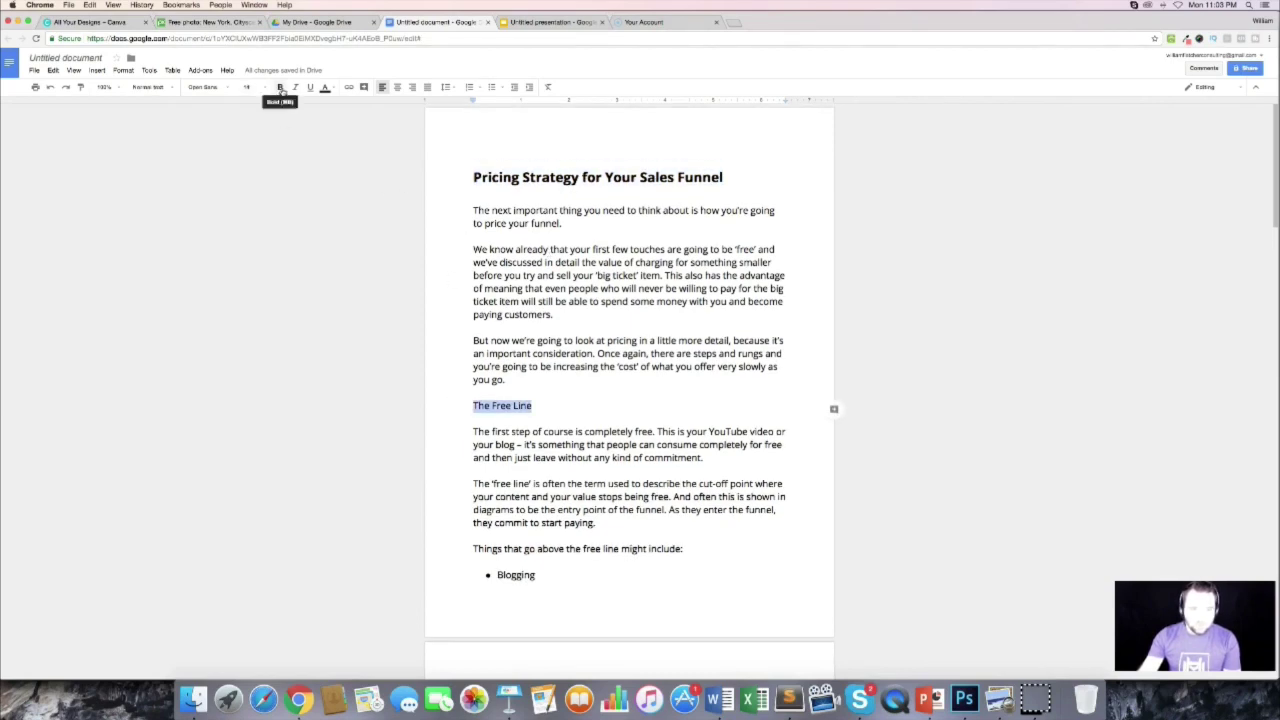
click(206, 87)
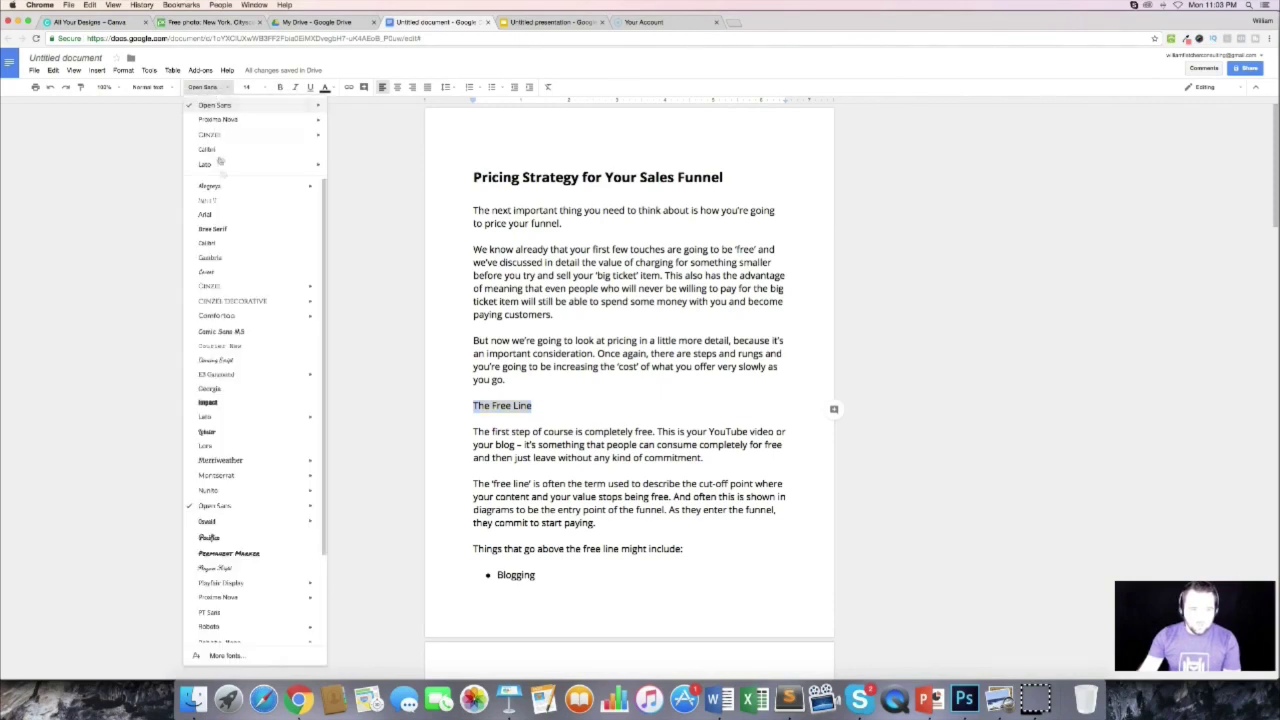
click(150, 88)
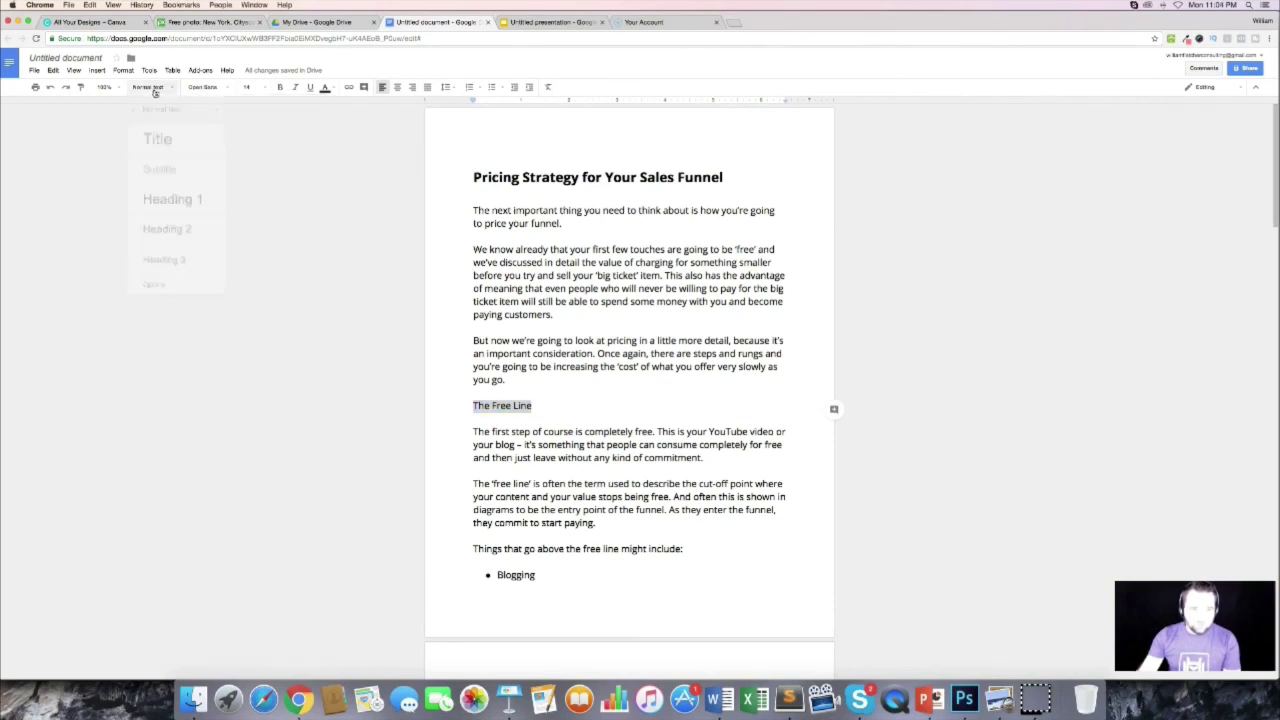
click(172, 230)
click(206, 87)
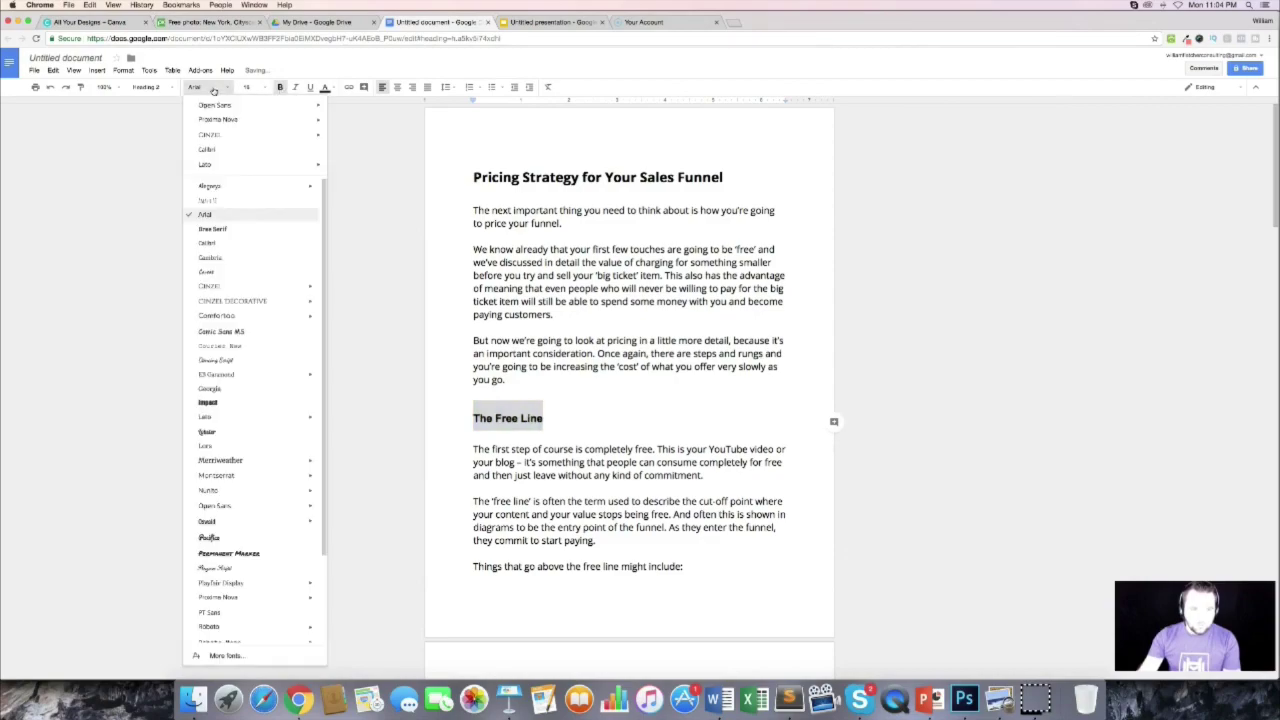
click(219, 113)
Step: Update the Heading 2 style to match the formatting of "The Free Line" heading
scroll(575, 385, down, 10)
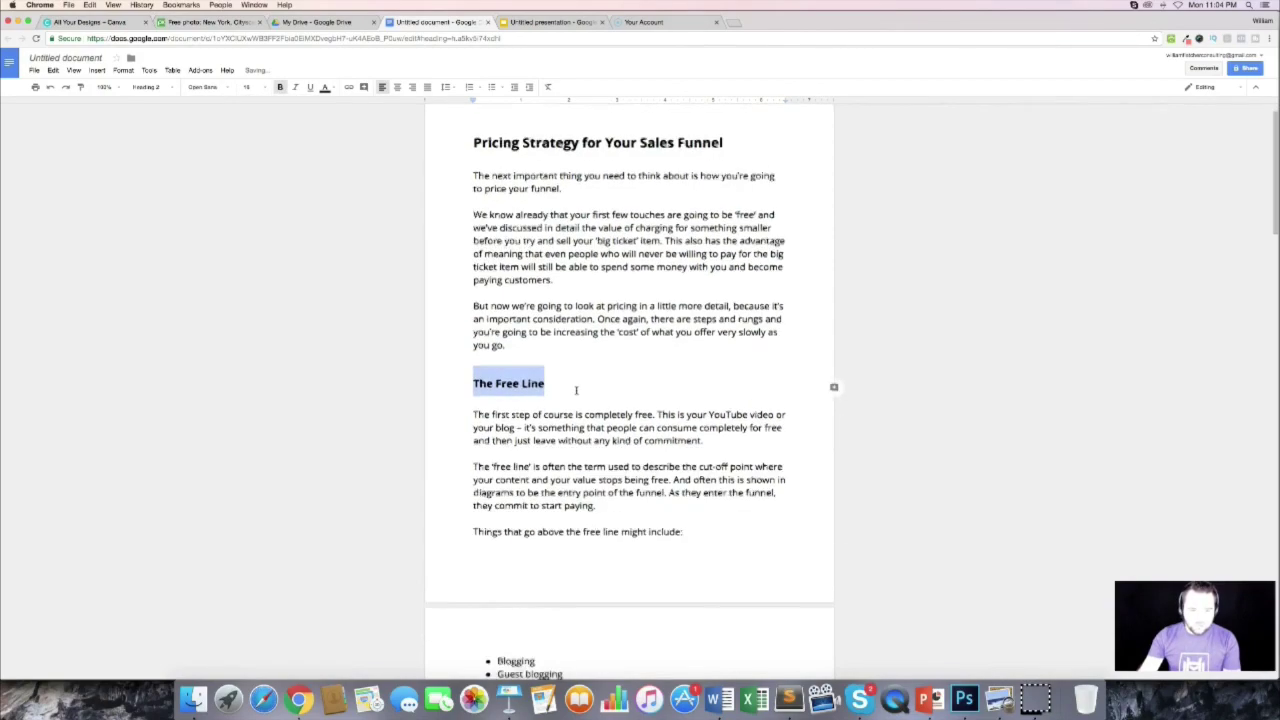
triple_click(557, 399)
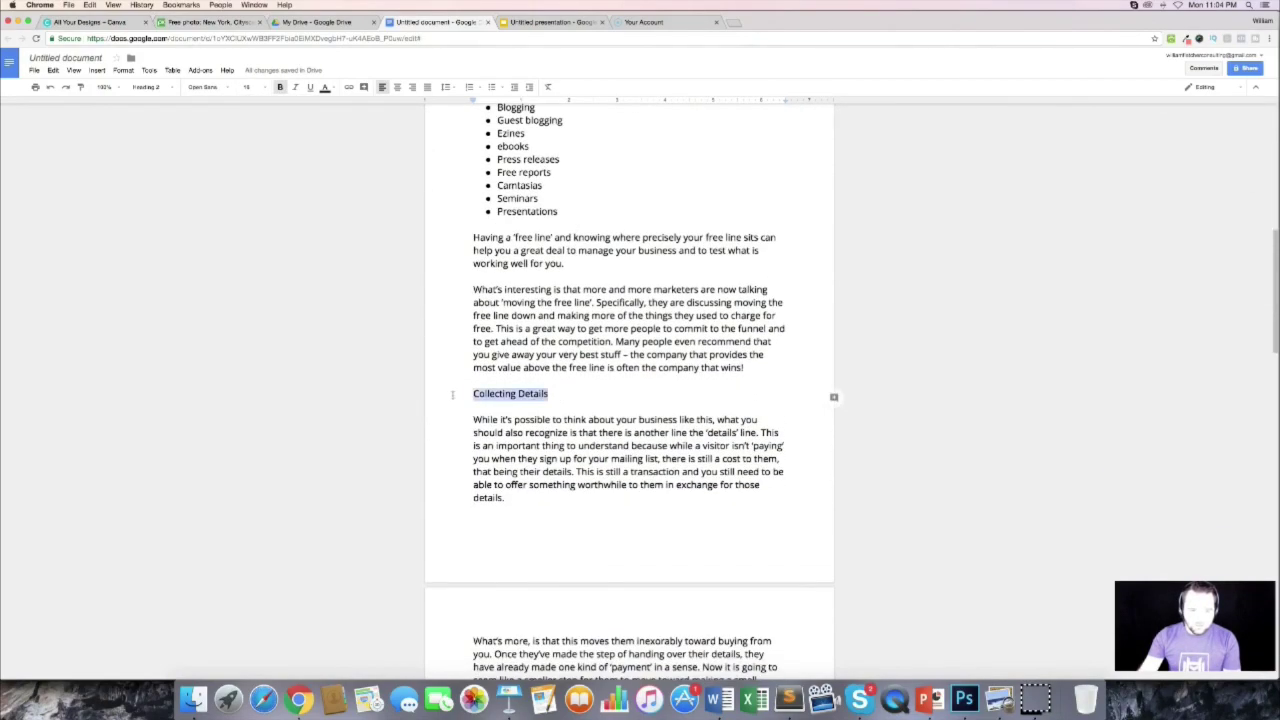
scroll(600, 262, up, 6)
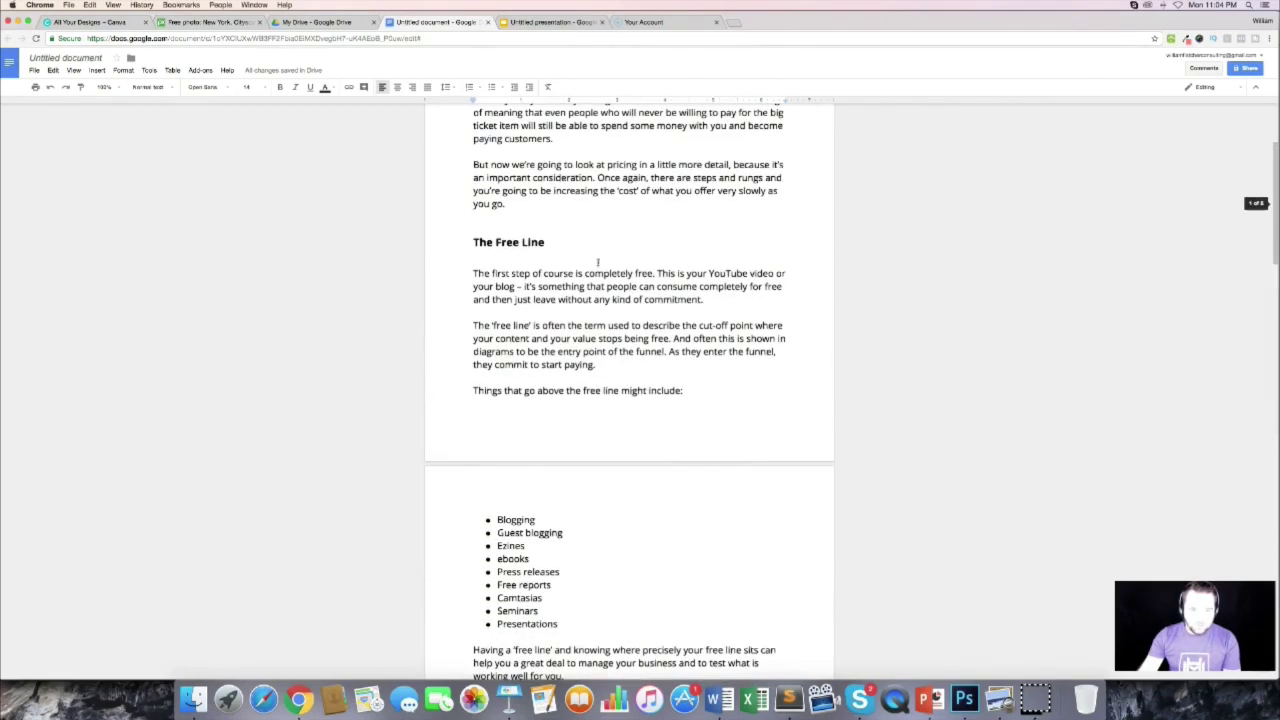
drag(566, 245, 432, 238)
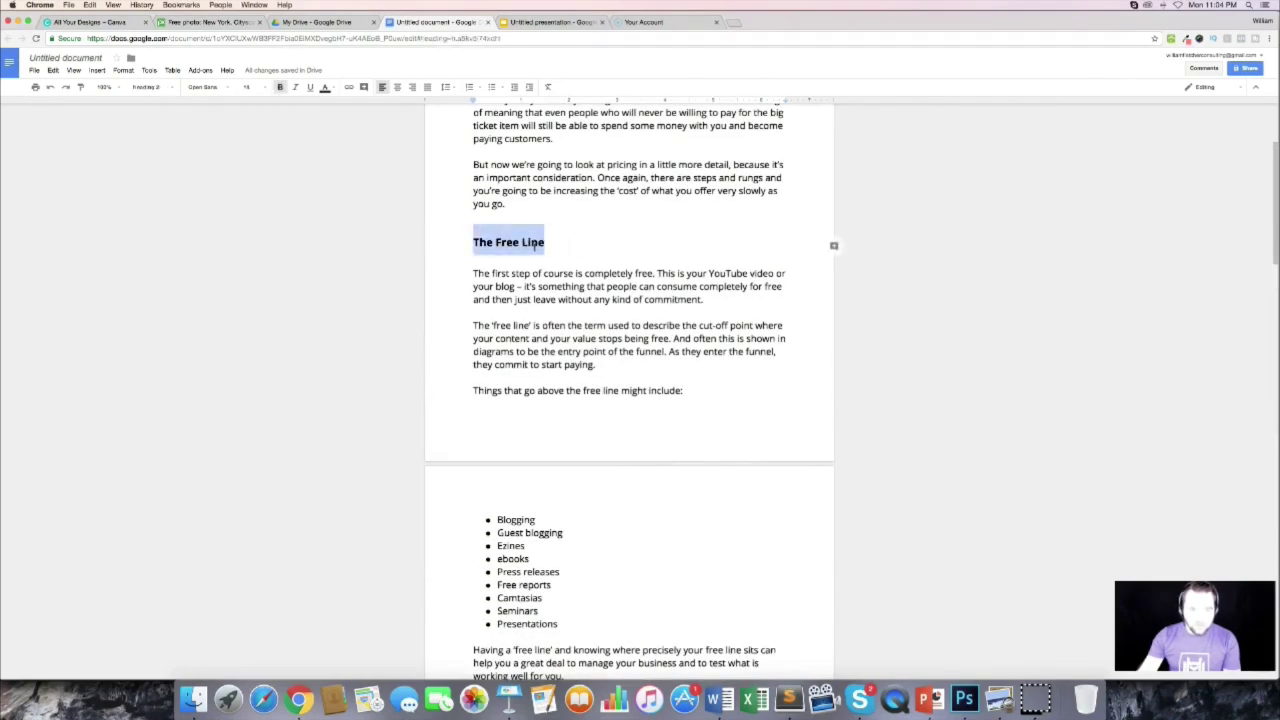
scroll(187, 138, down, 1)
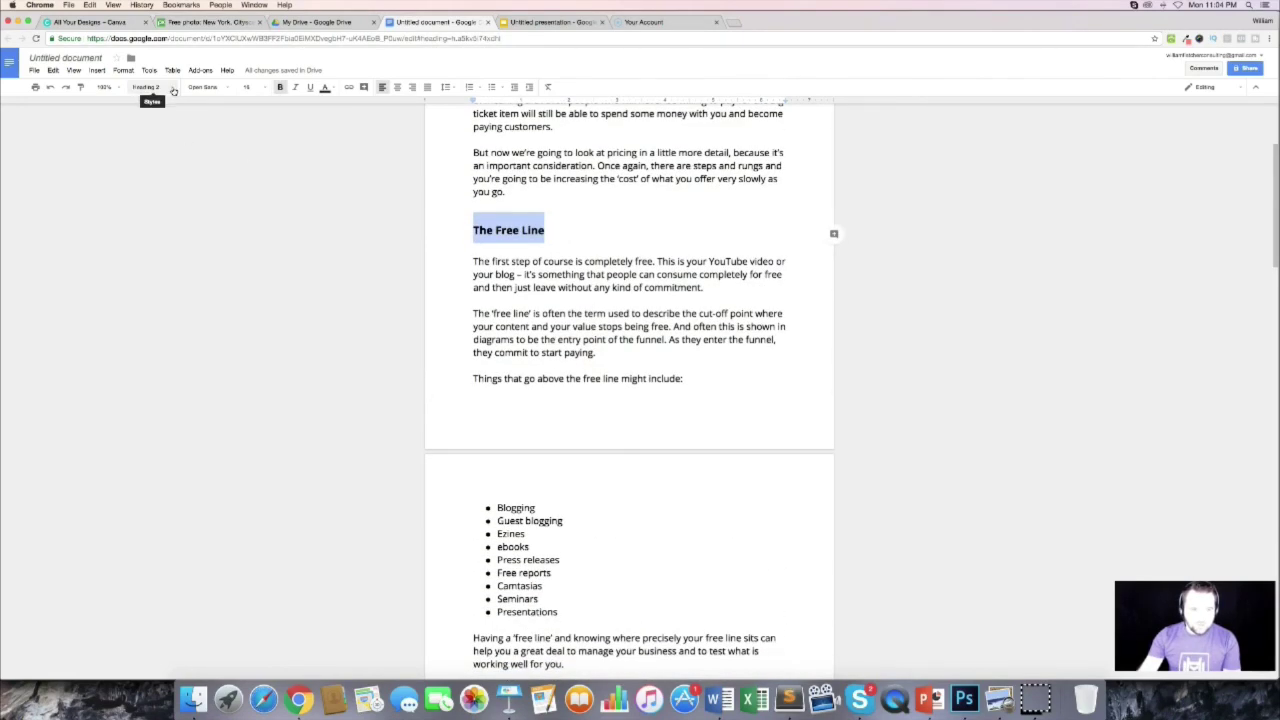
click(148, 87)
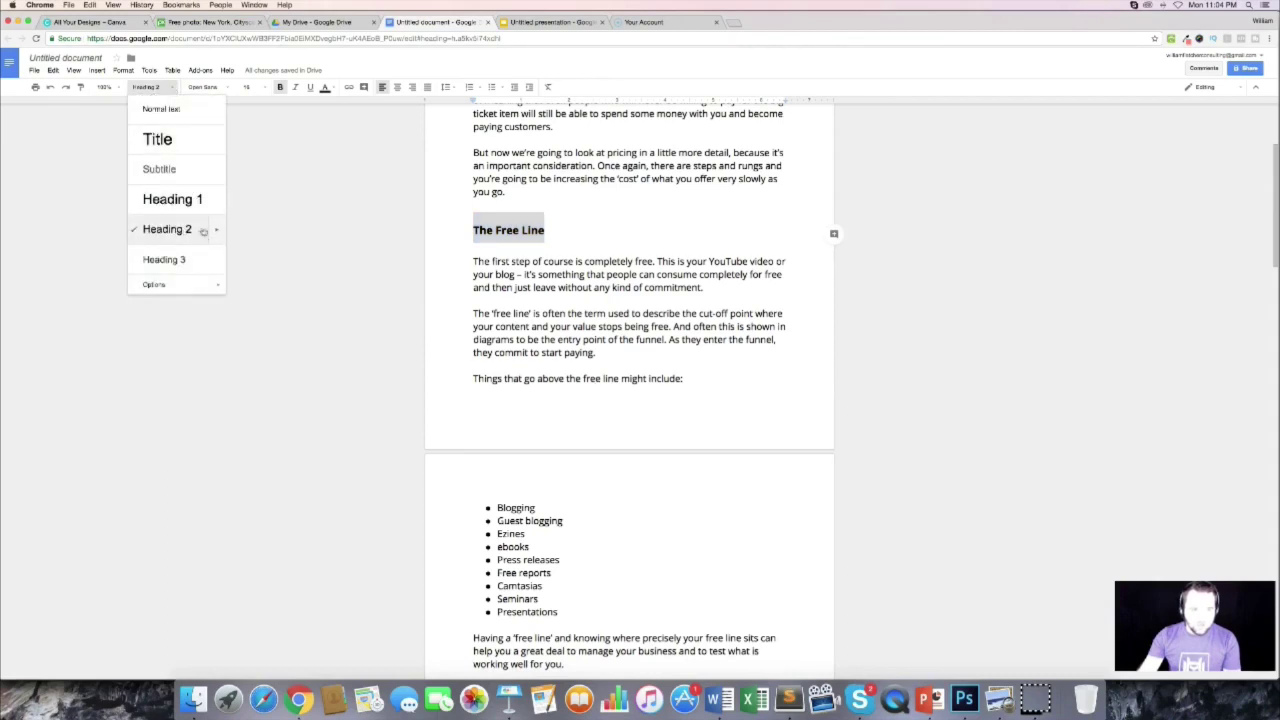
mouse_move(219, 231)
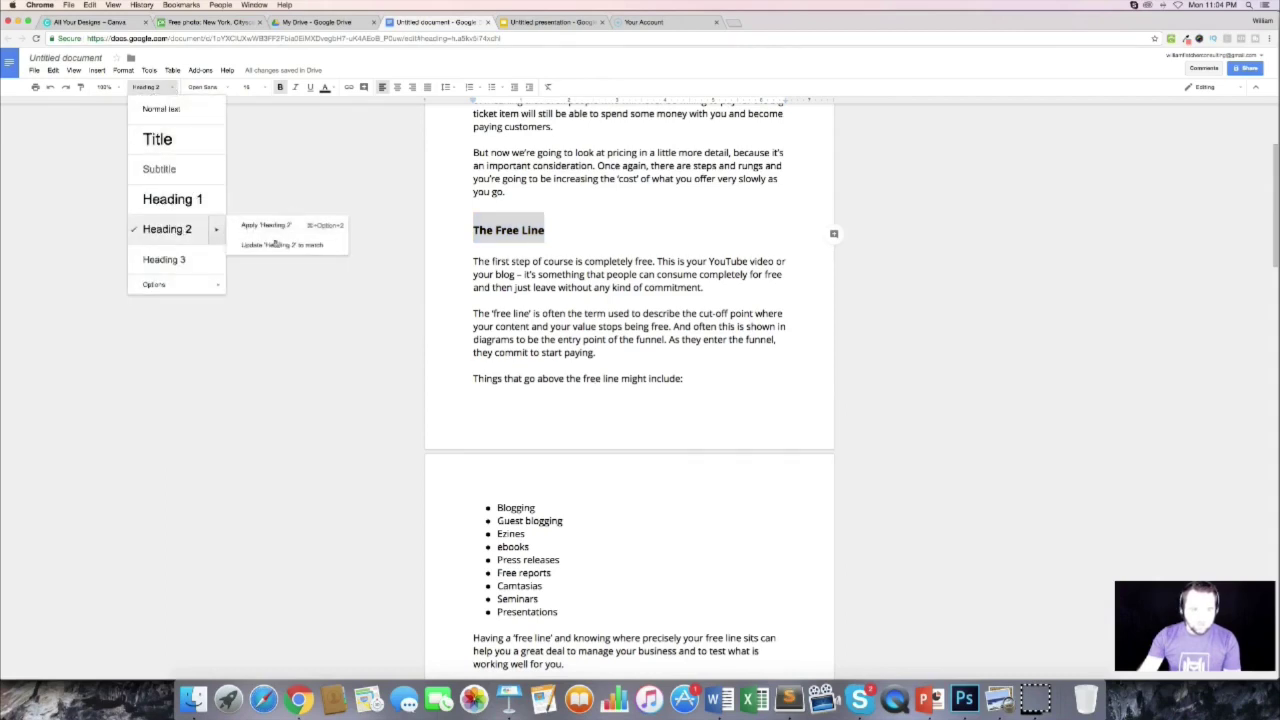
click(279, 246)
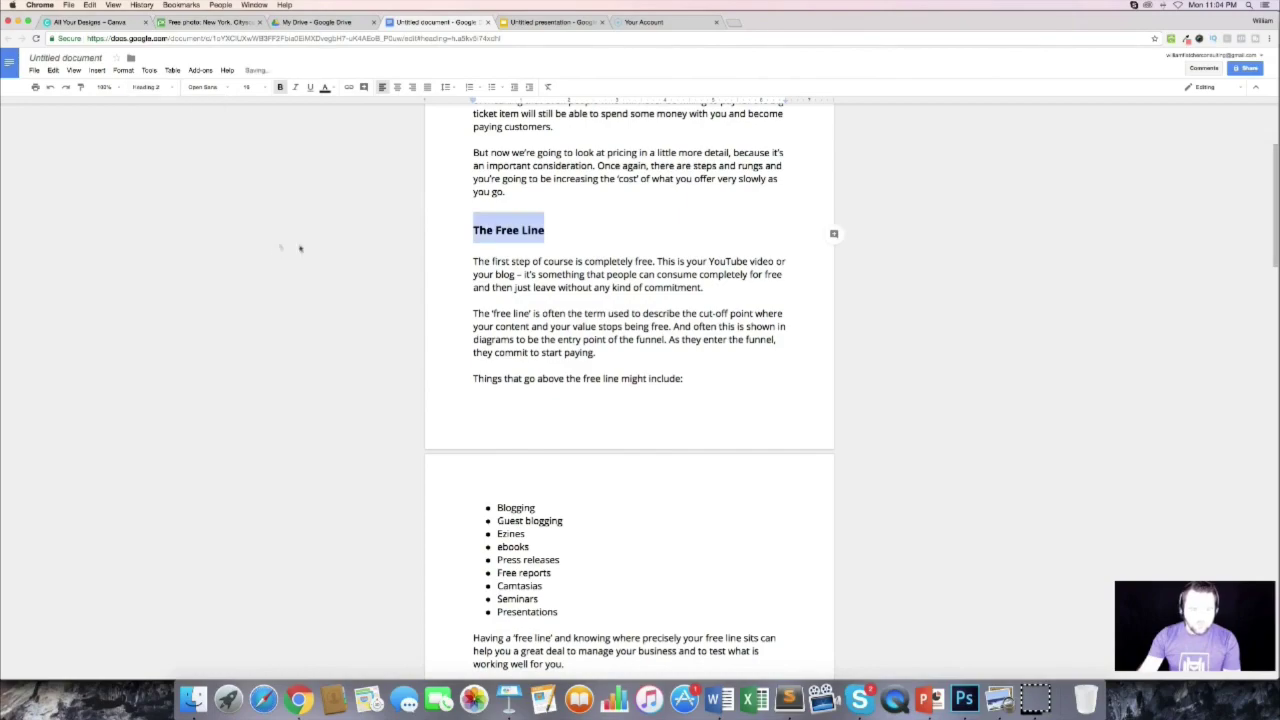
Step: Apply the Heading 2 style to "Collecting Details", "Choosing Prices" and "Contrast, Discounts and More"
scroll(590, 280, down, 10)
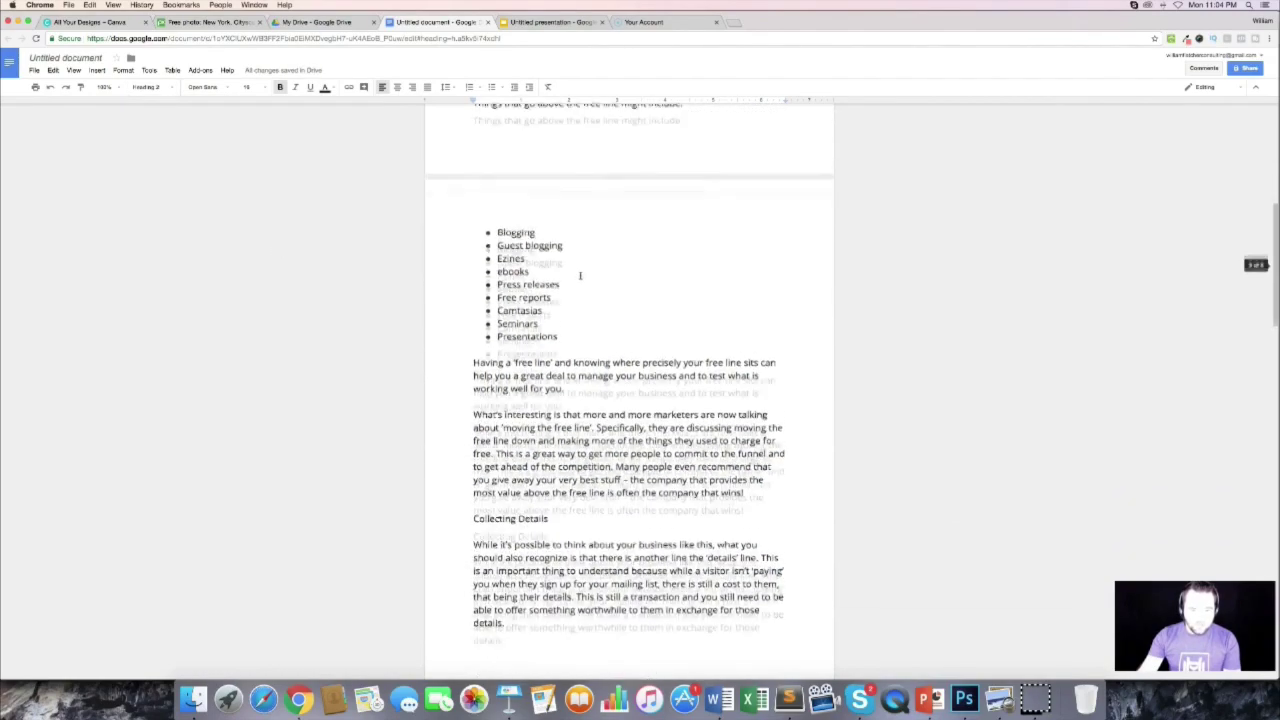
scroll(580, 274, down, 1)
triple_click(510, 297)
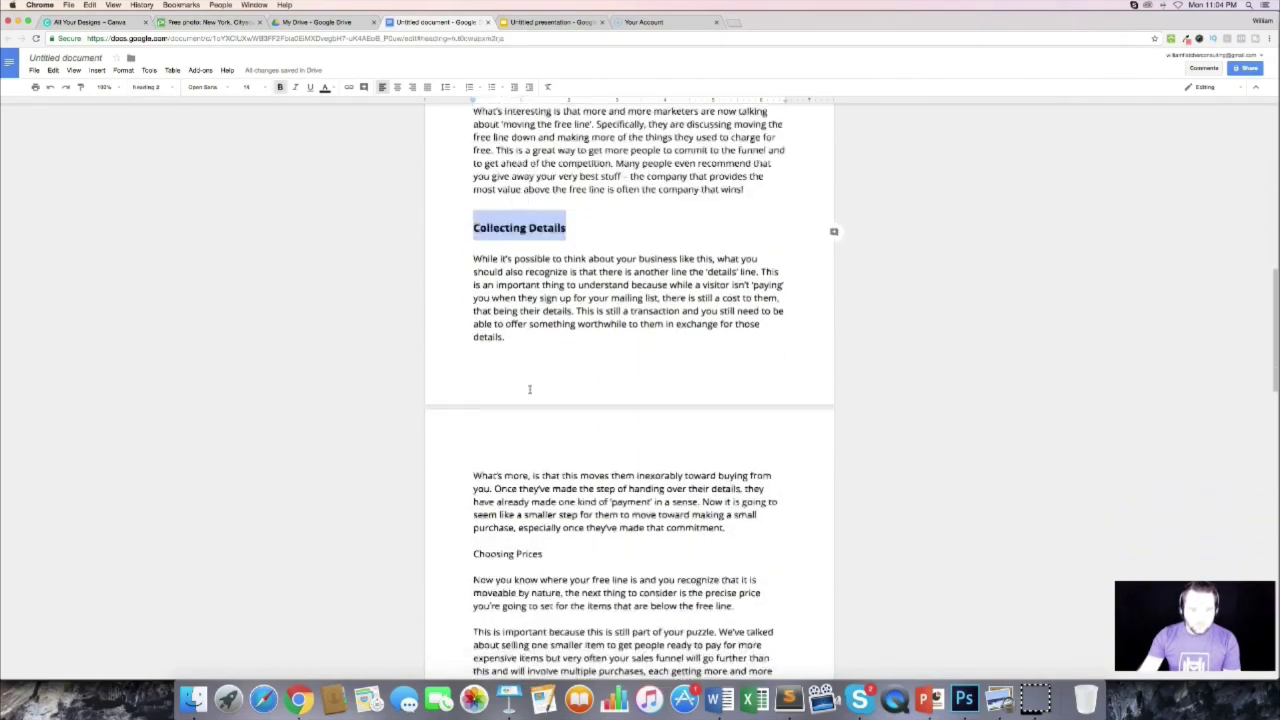
scroll(529, 386, down, 5)
click(546, 310)
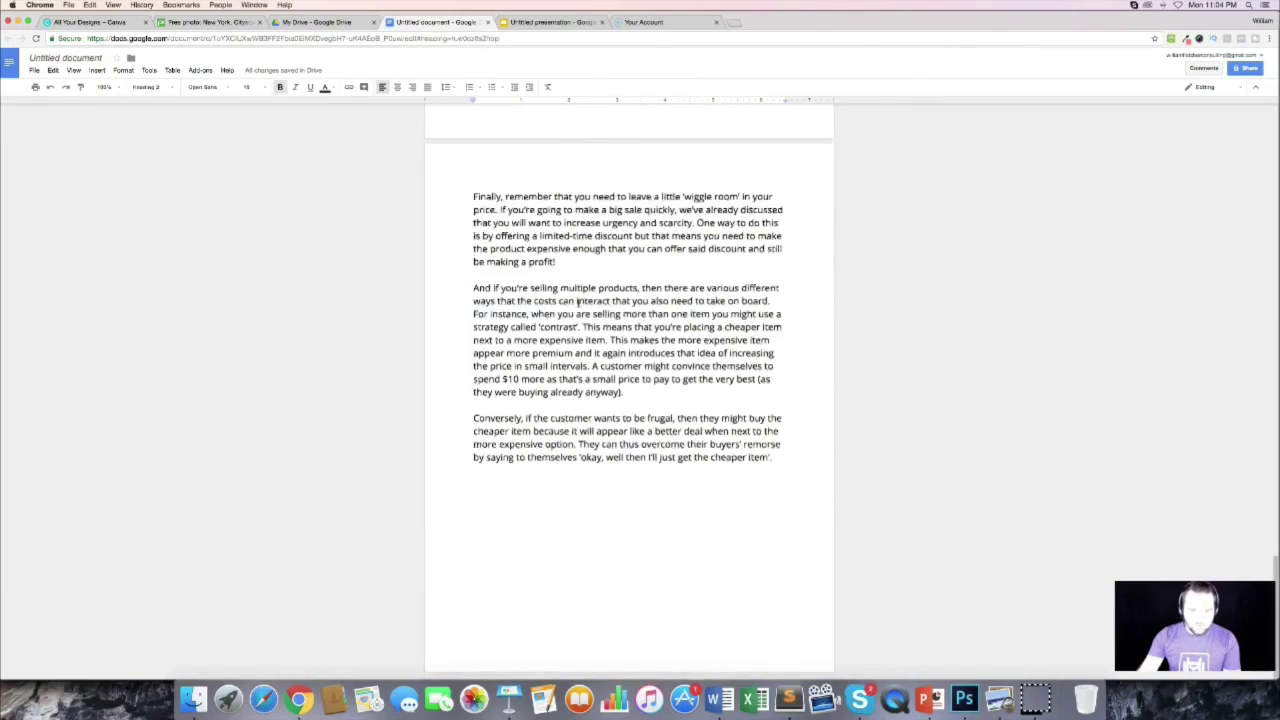
Step: Split the "What's interesting" paragraph before "This is a great way to get more people", leaving a blank line between the parts
scroll(578, 300, up, 20)
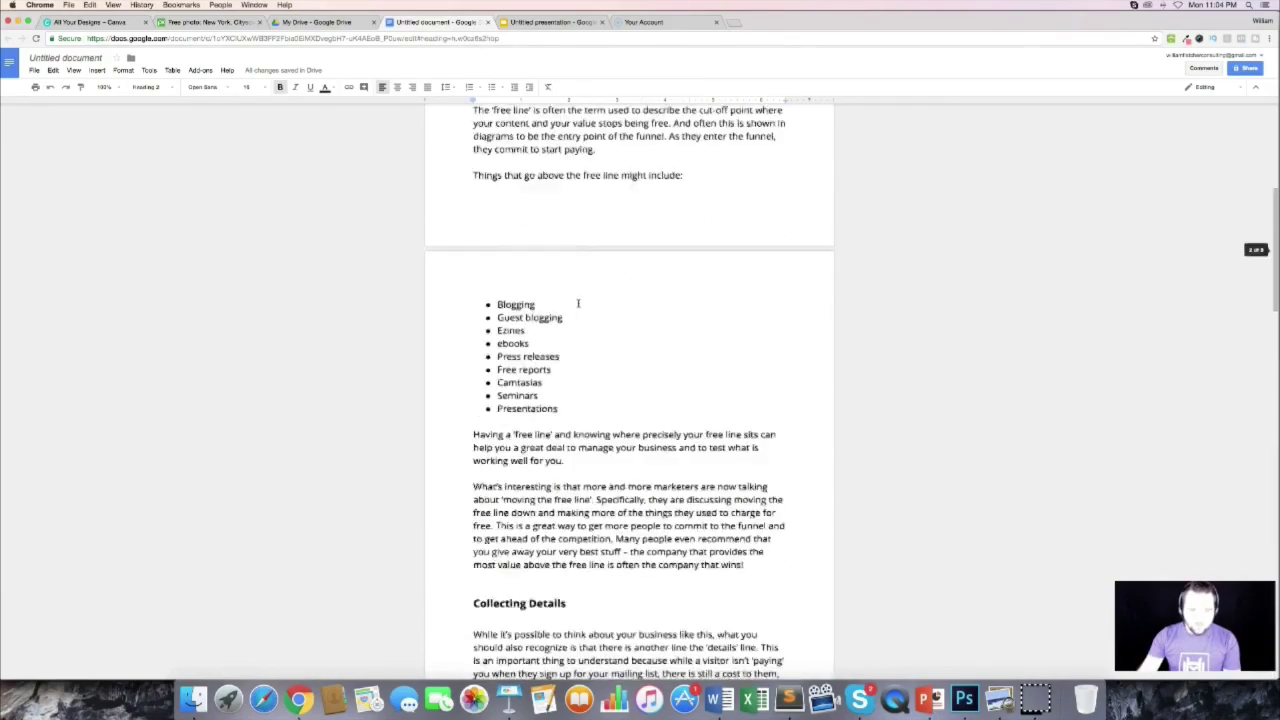
scroll(578, 303, up, 2)
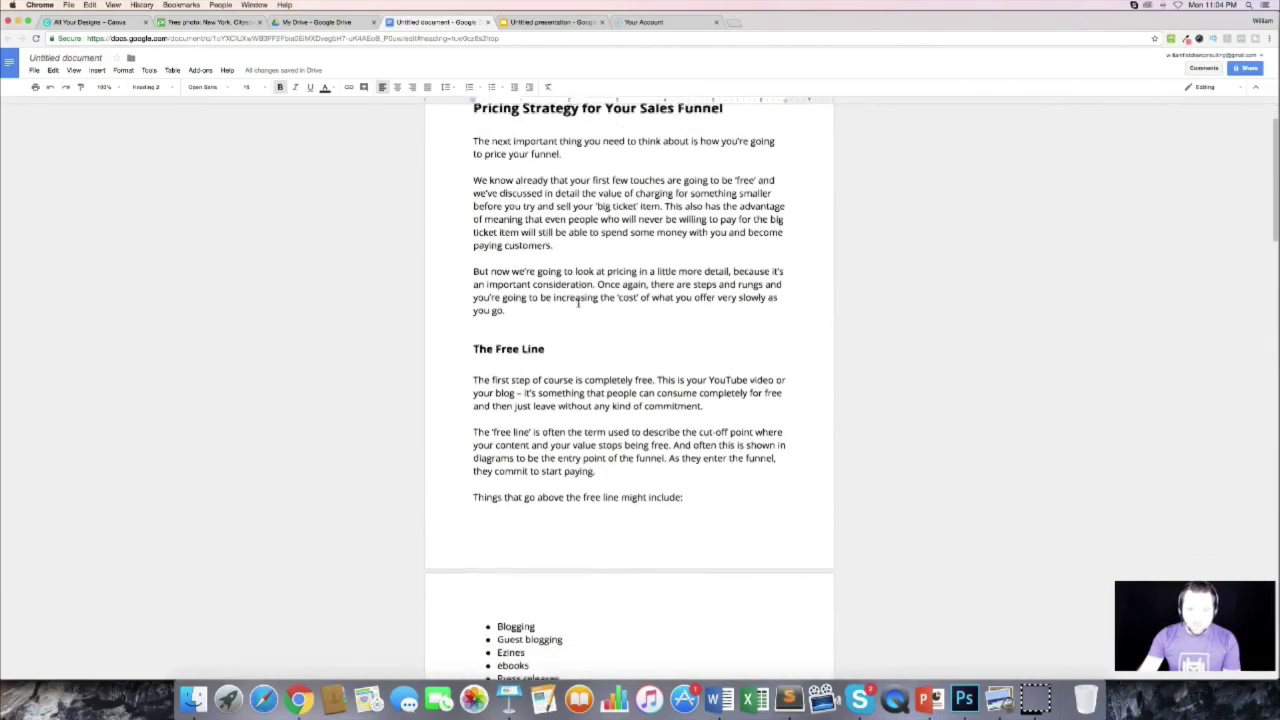
scroll(578, 305, down, 4)
scroll(577, 302, down, 10)
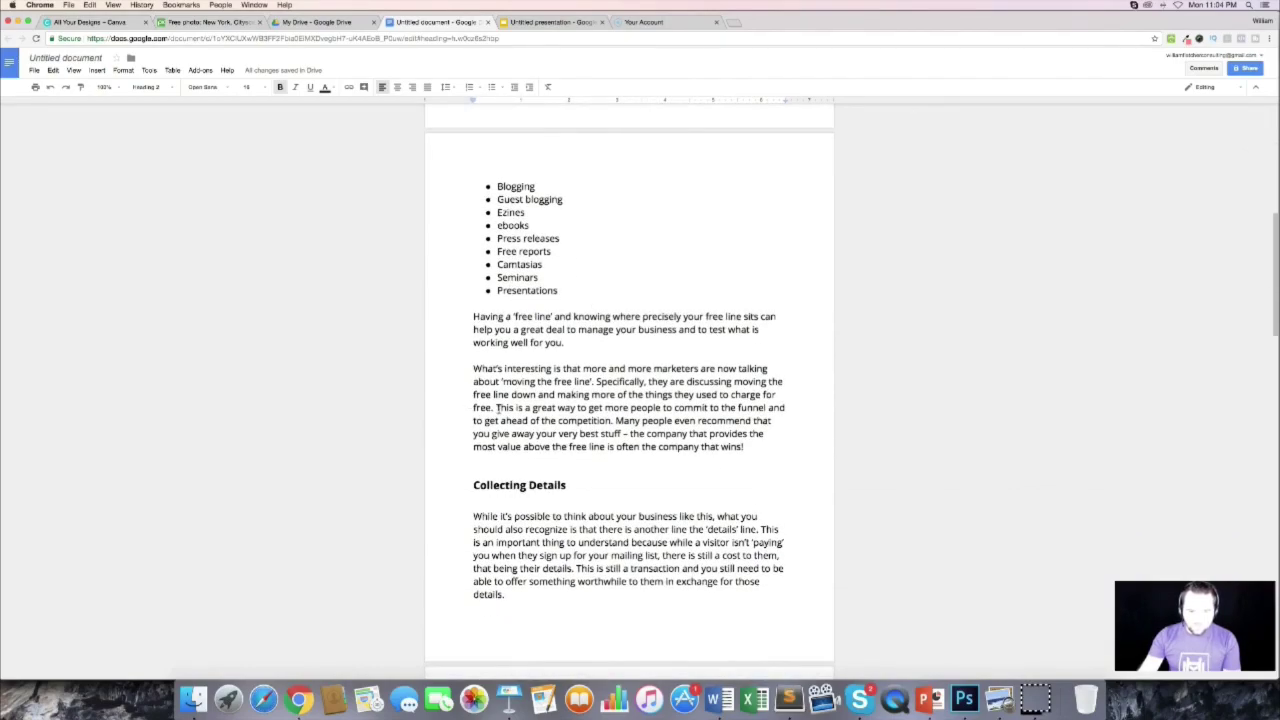
click(497, 408)
key(Return)
key(Return)
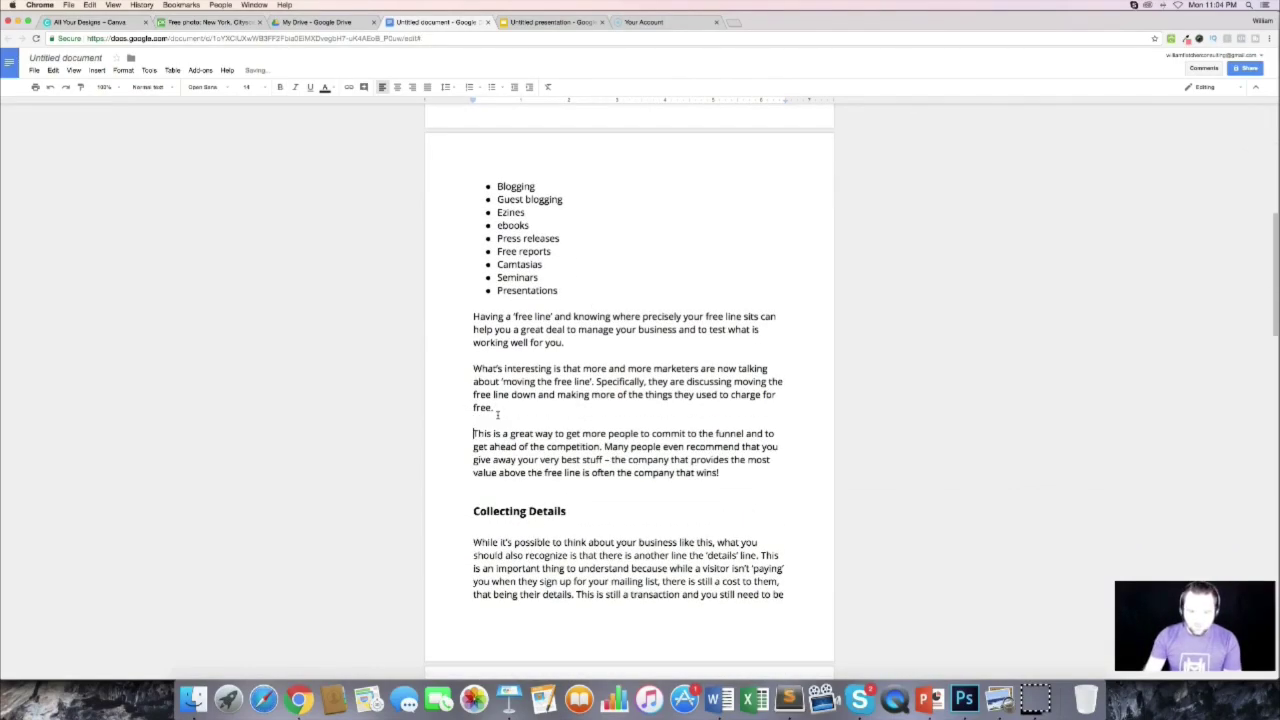
Step: Split the "Read your metrics" paragraph before "Because what you might find", leaving a blank line between the parts
scroll(653, 370, down, 20)
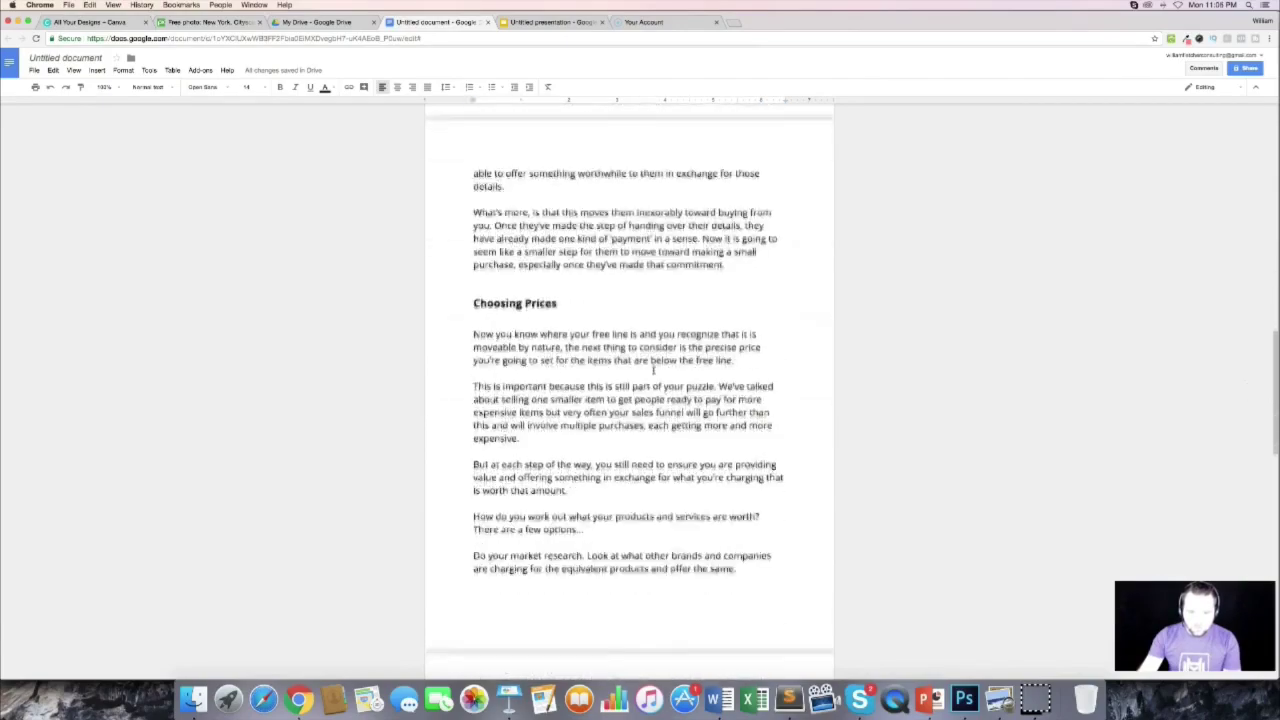
scroll(653, 370, down, 15)
click(560, 351)
key(Return)
key(Return)
Step: Split the paragraph on selling multiple products before "This makes the more expensive item", leaving a blank line between the parts
scroll(647, 271, down, 5)
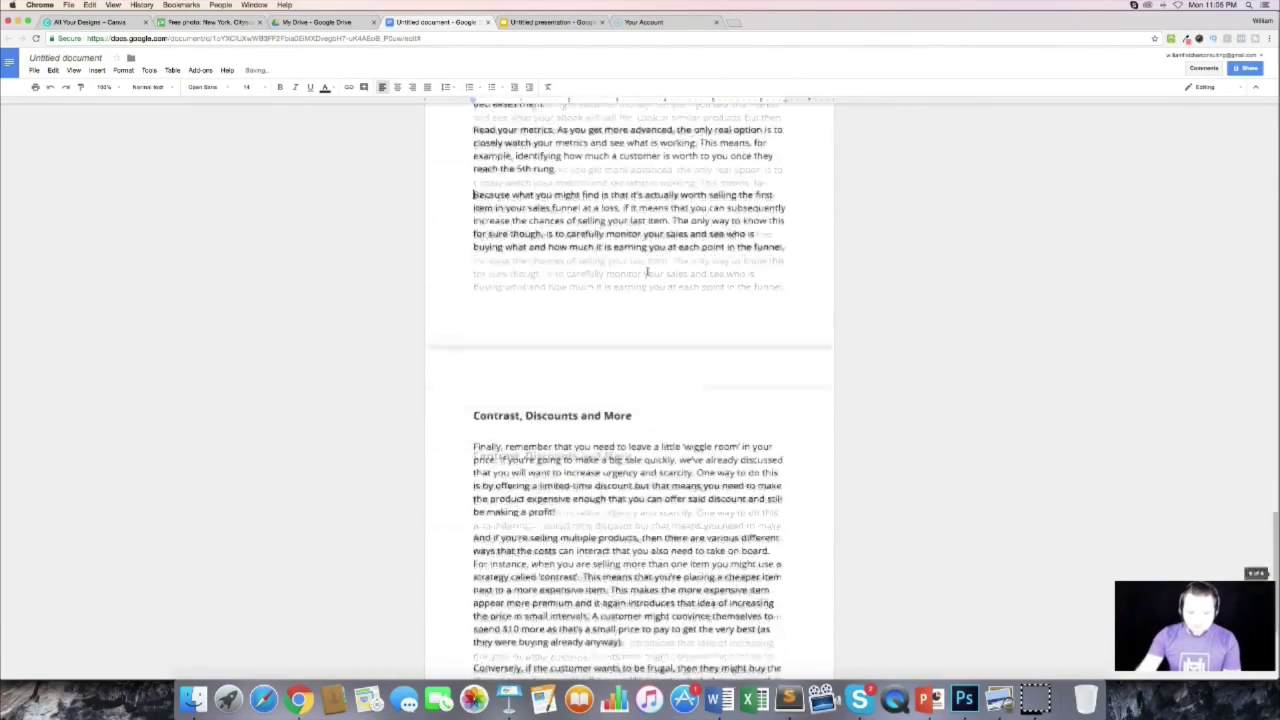
scroll(647, 271, down, 2)
click(606, 488)
key(Return)
key(Return)
scroll(716, 452, down, 2)
Step: Insert a page header above the "Pricing Strategy for Your Sales Funnel" heading on the first page
scroll(719, 453, up, 8)
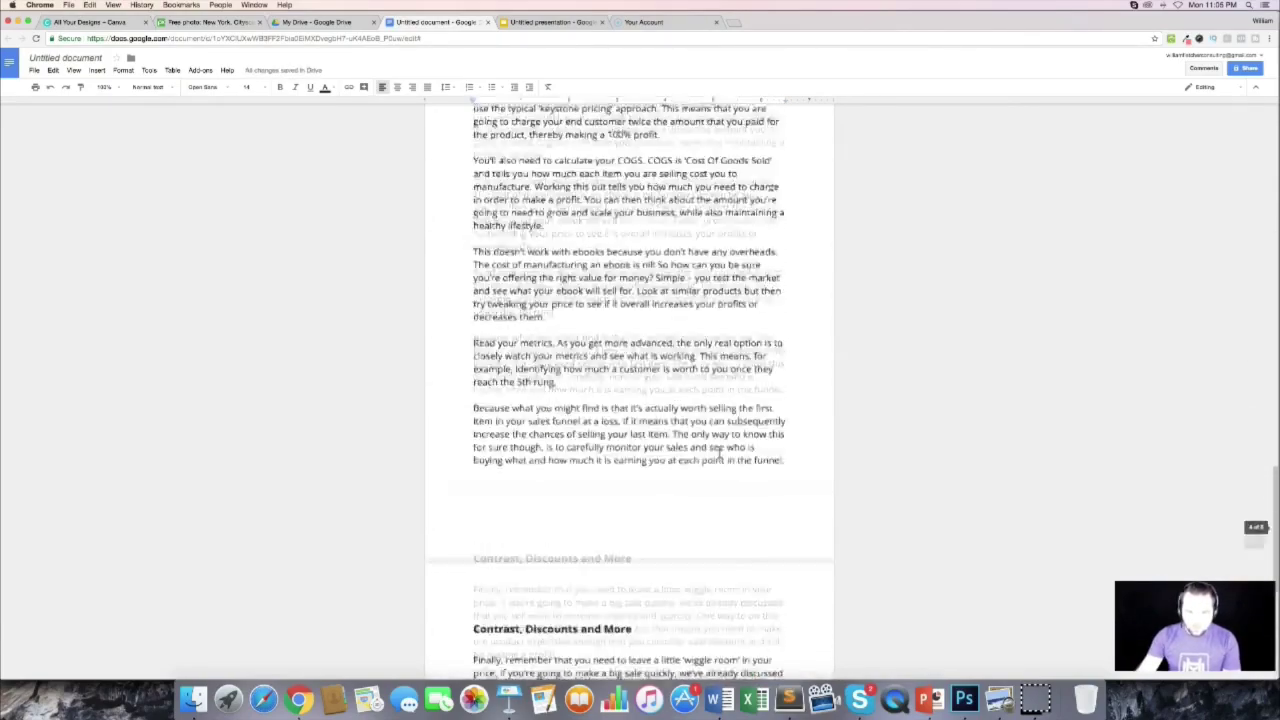
scroll(717, 456, up, 20)
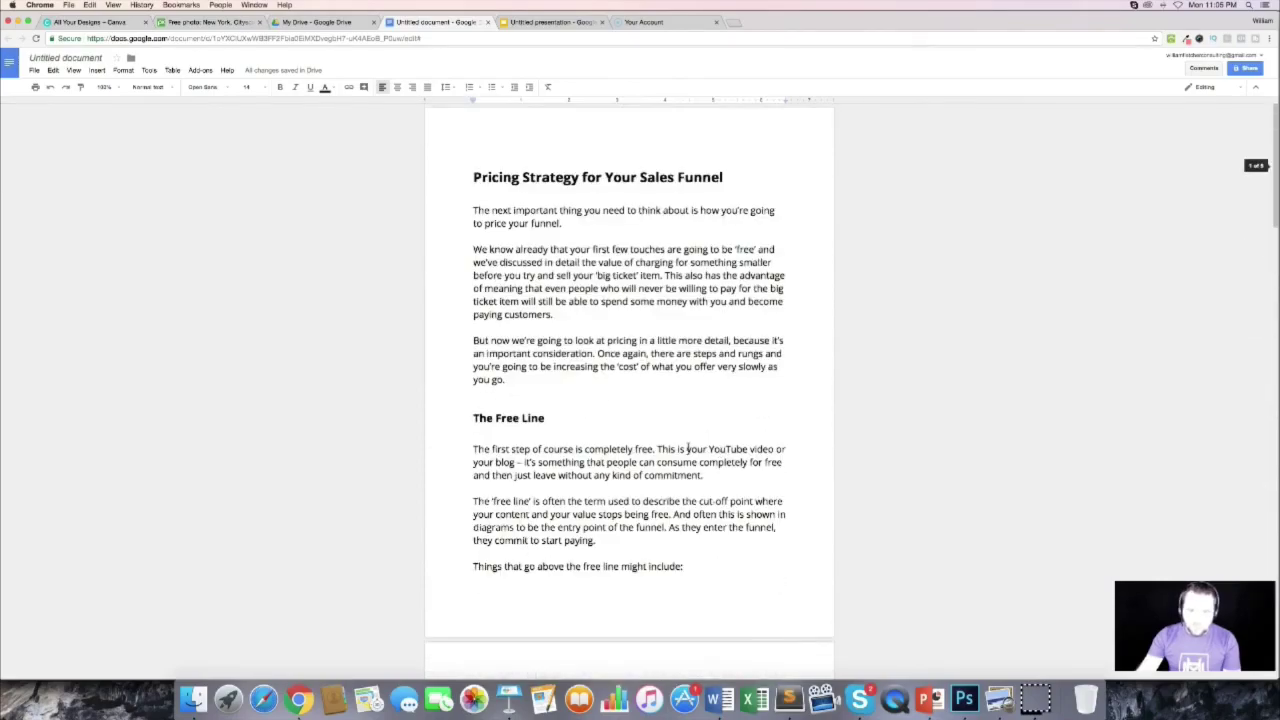
scroll(687, 449, down, 20)
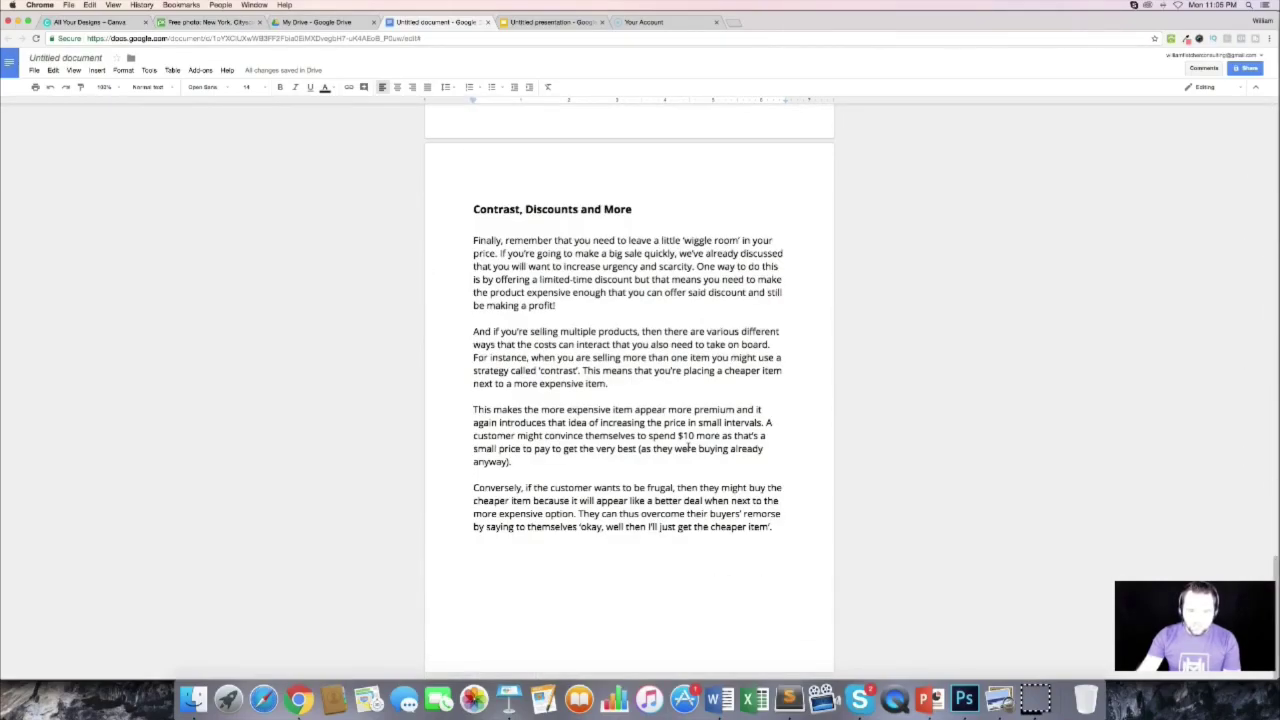
scroll(687, 449, up, 20)
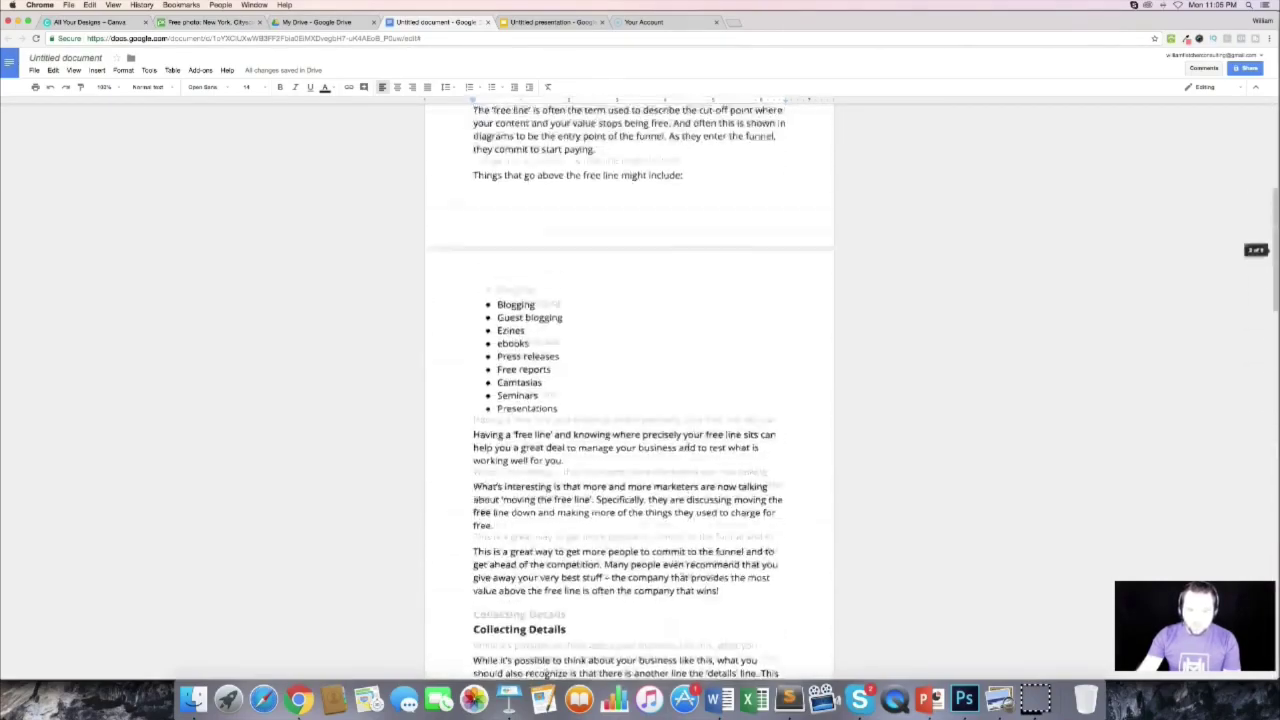
scroll(687, 446, up, 5)
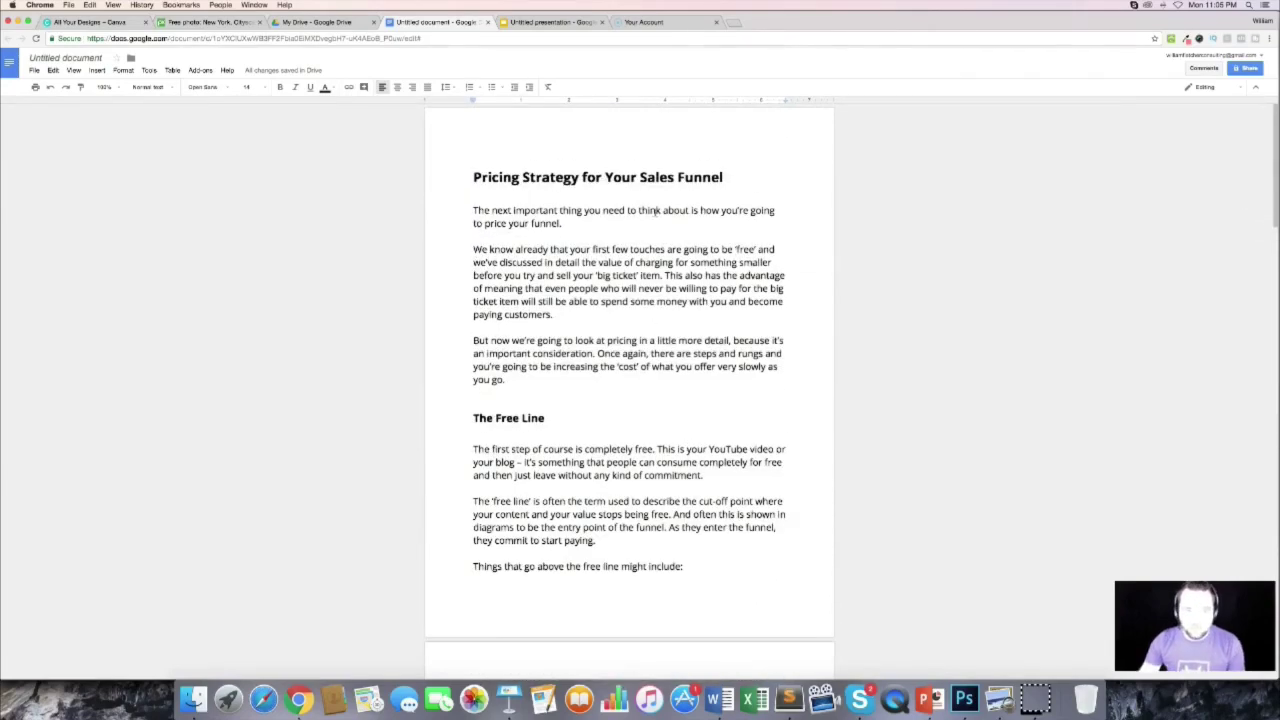
click(579, 177)
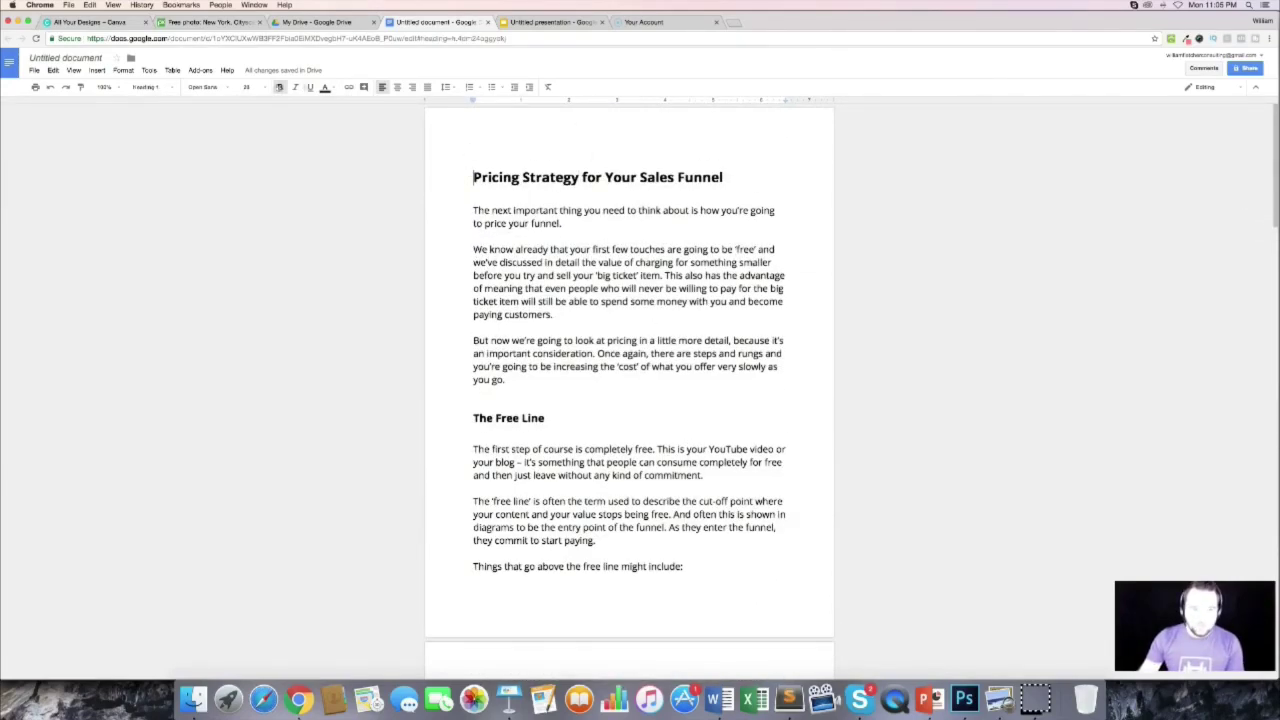
click(97, 70)
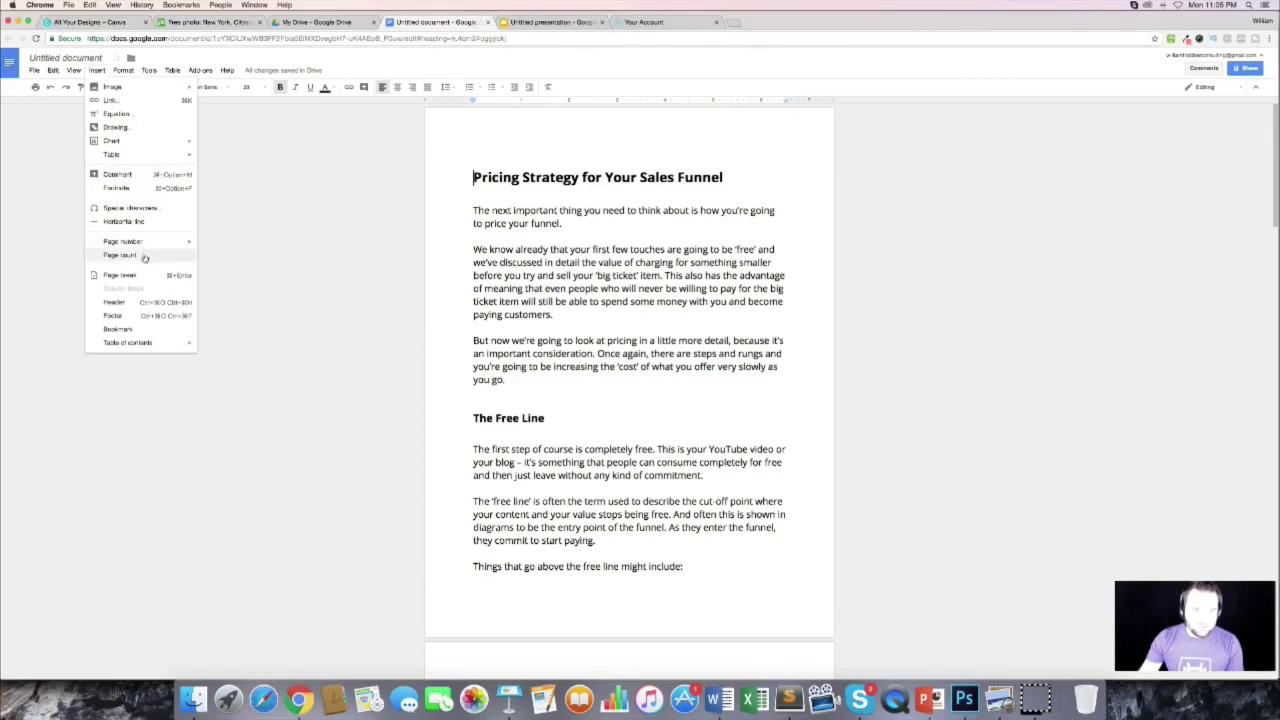
click(146, 301)
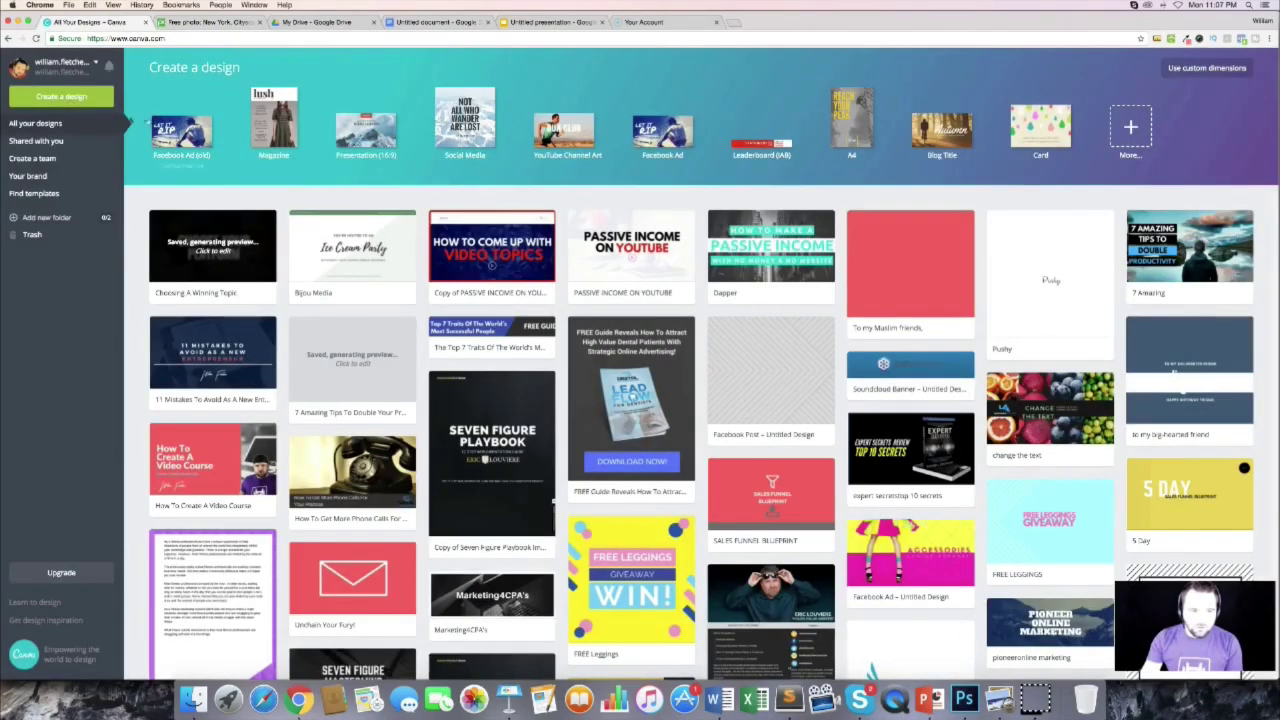
Step: Create a new Canva design with custom dimensions of 820 × 100 px
click(61, 96)
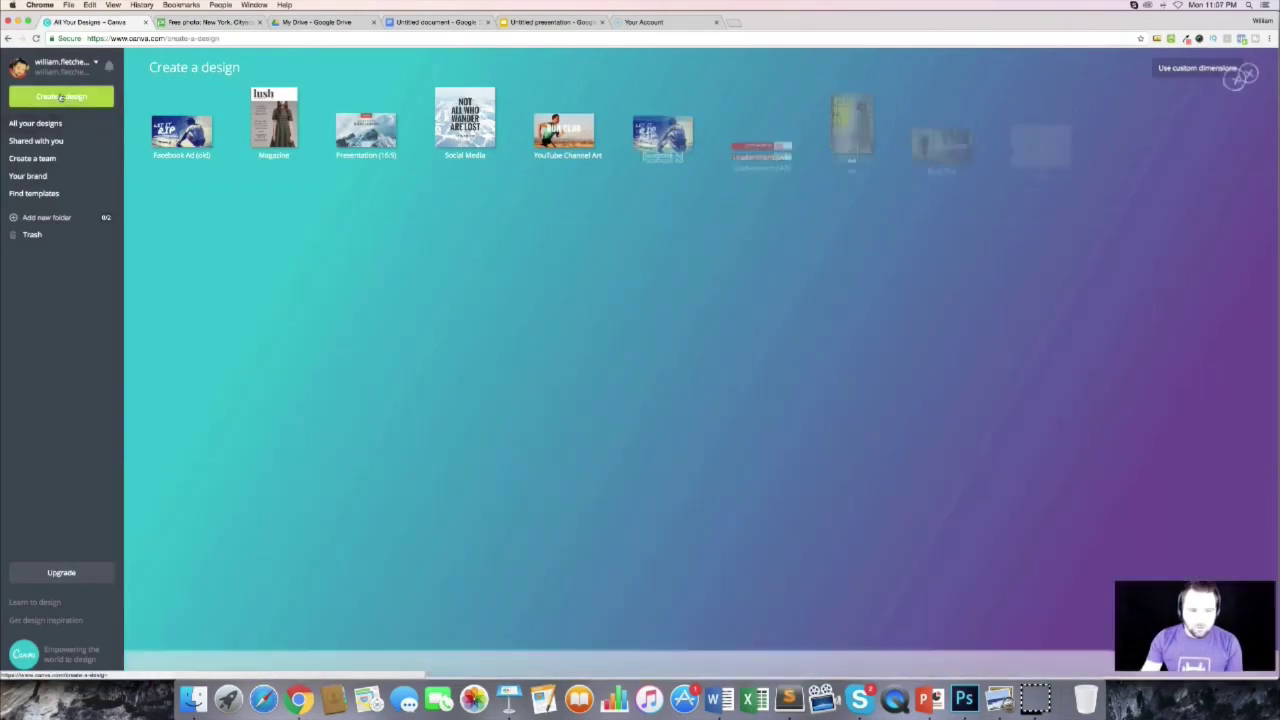
click(1210, 68)
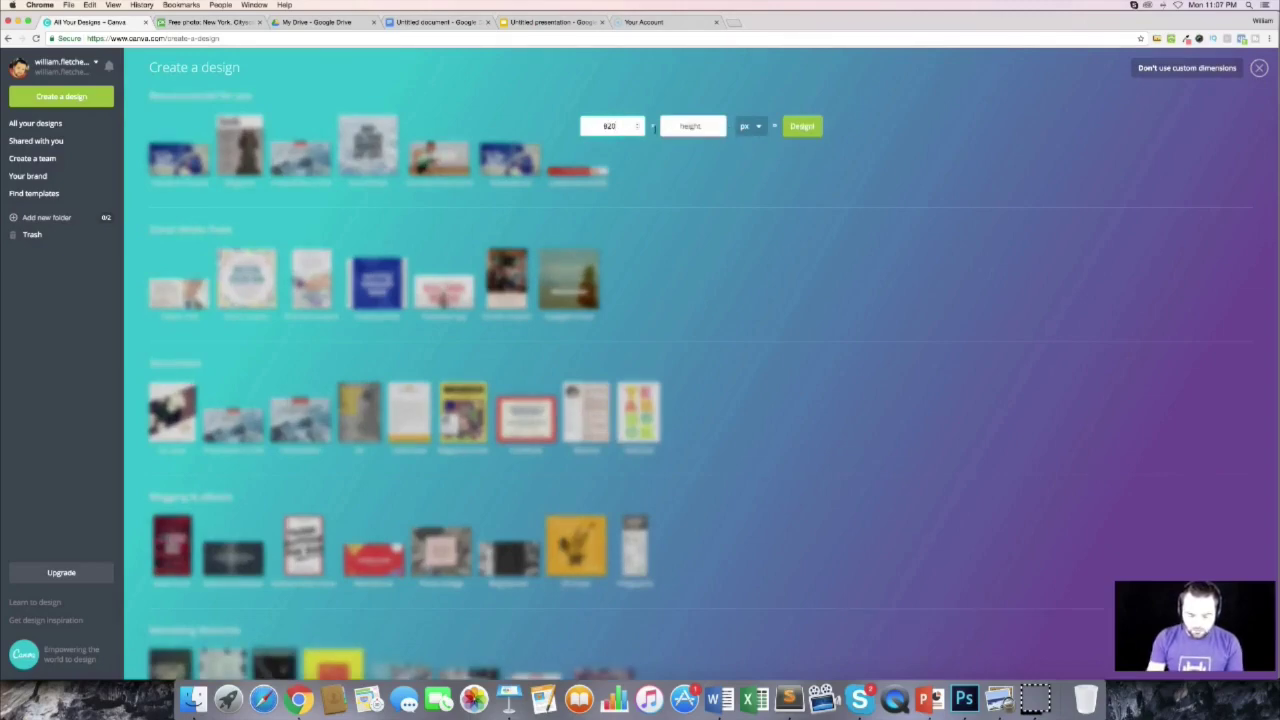
key(Tab)
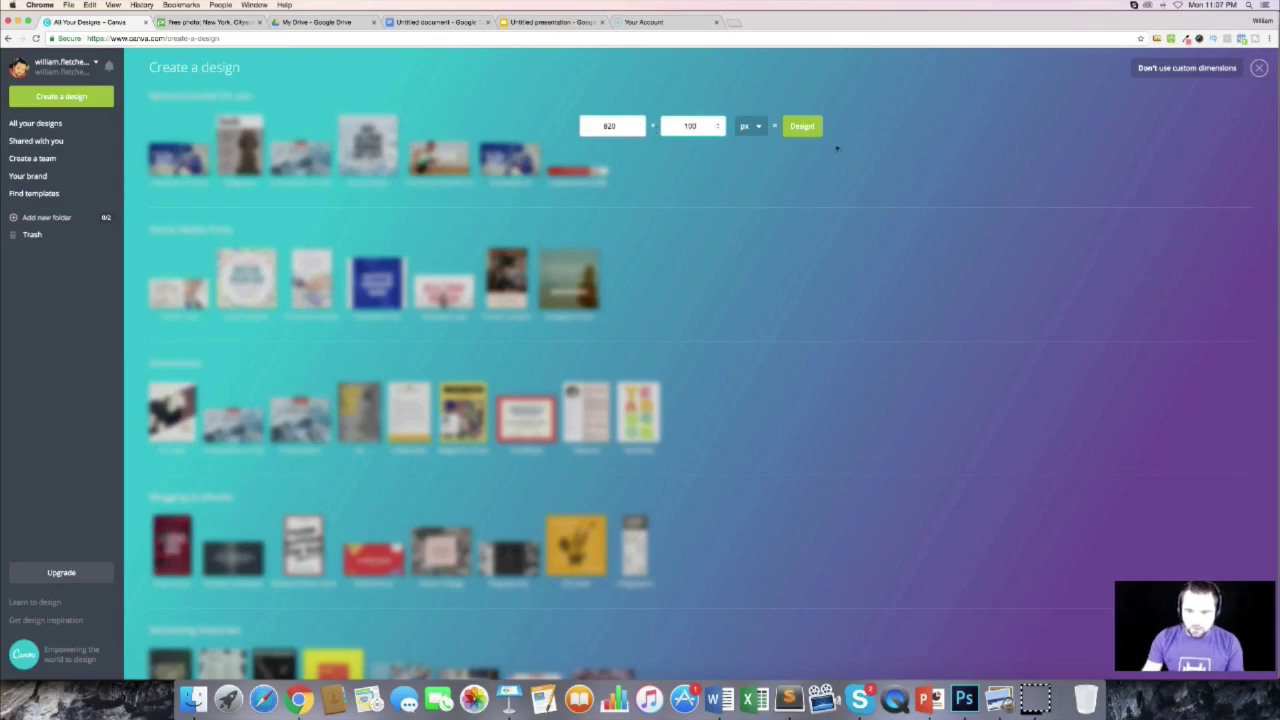
click(810, 132)
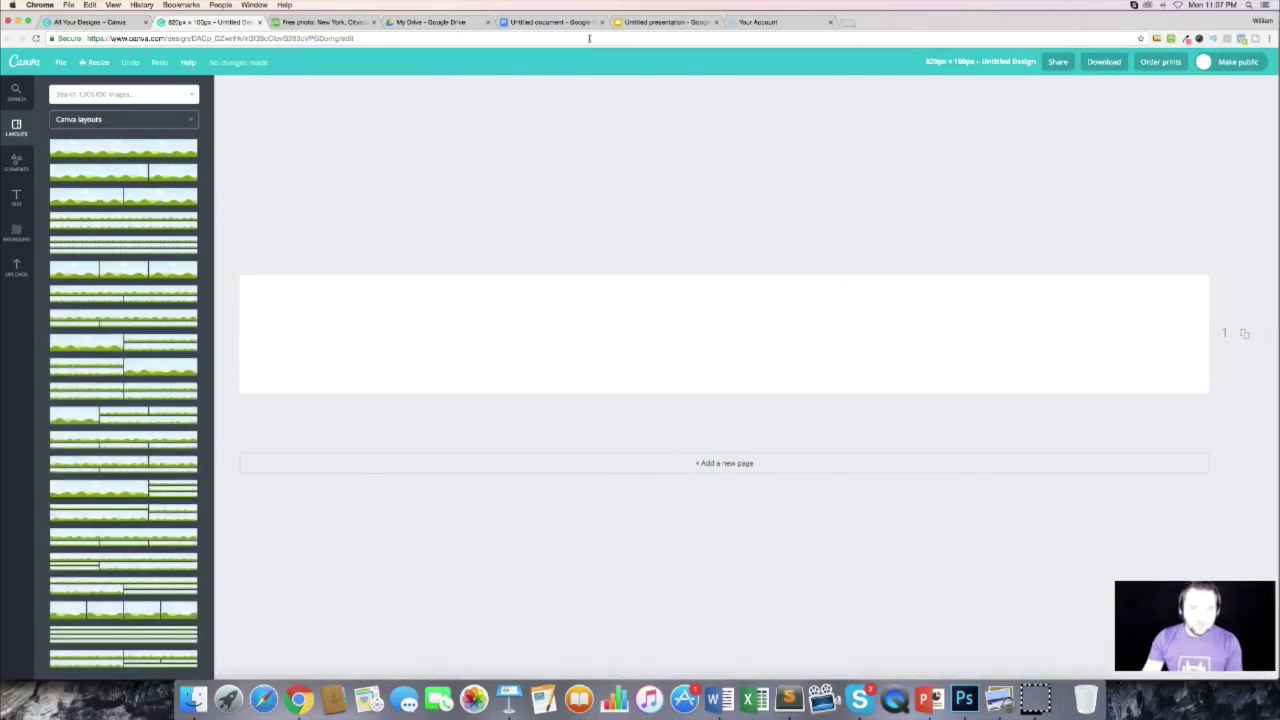
Step: Return to the Google Docs document, and open google.com in a new browser tab
click(548, 22)
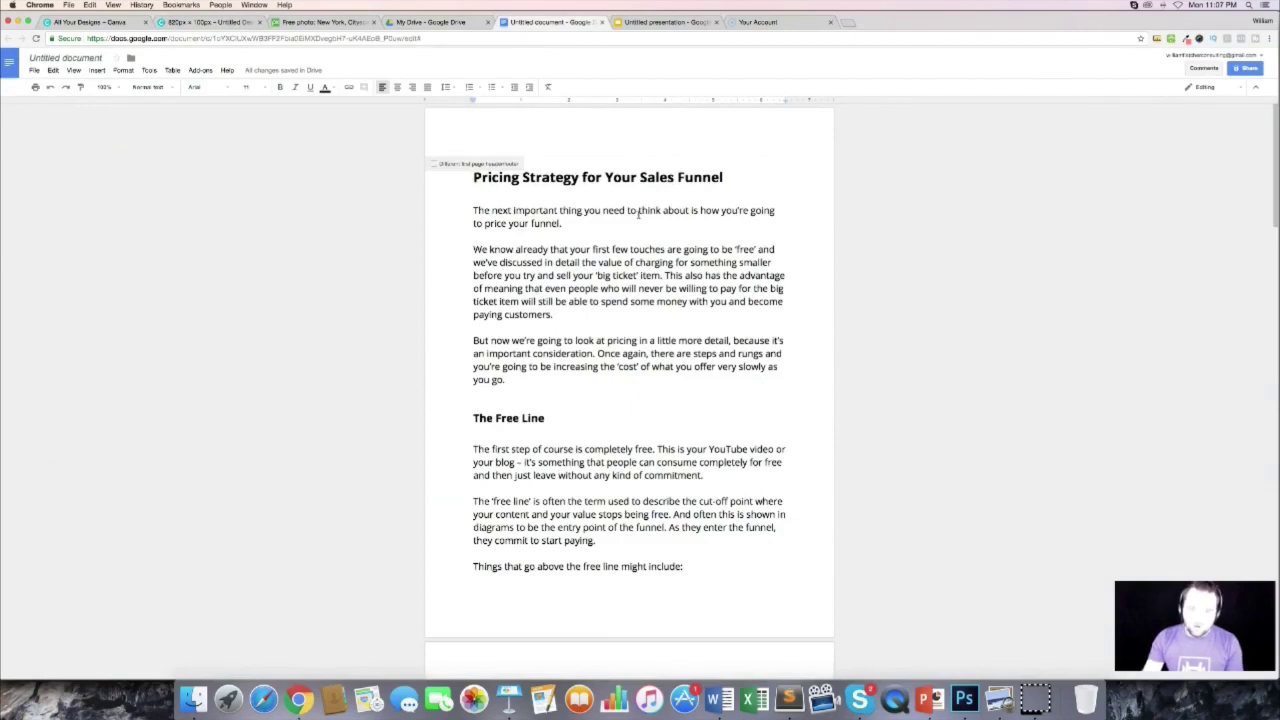
click(848, 22)
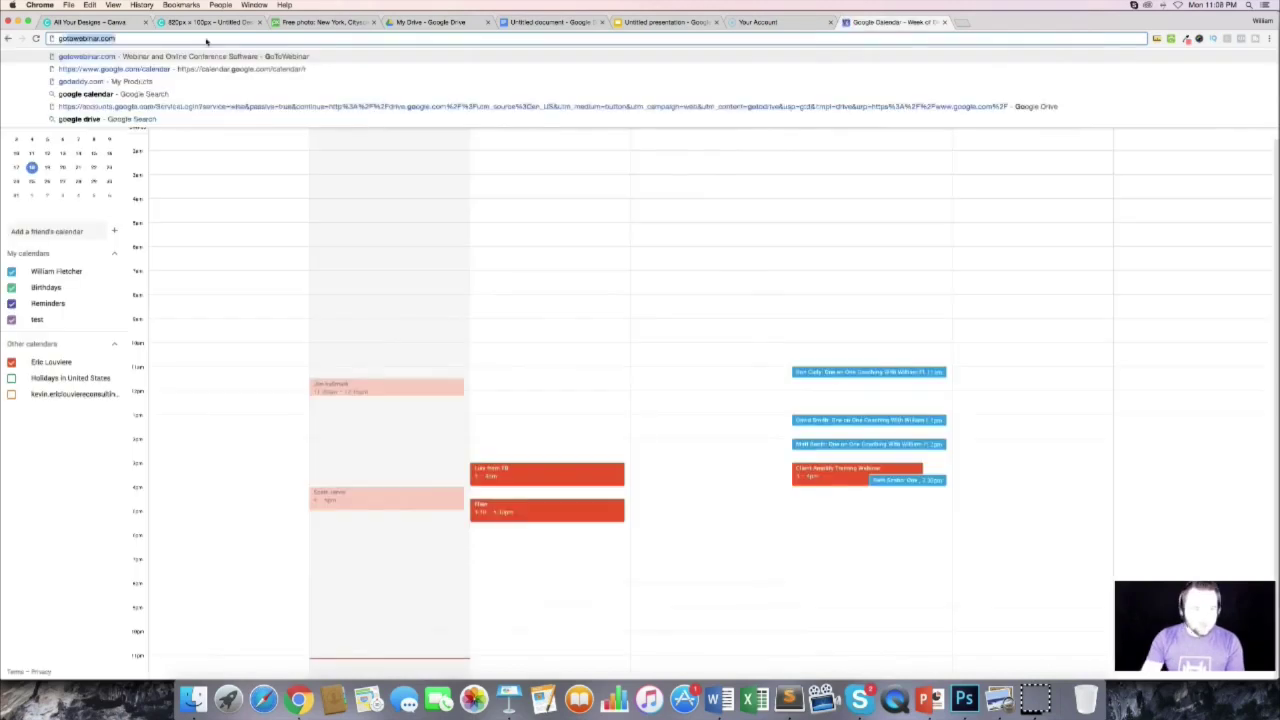
text(googl)
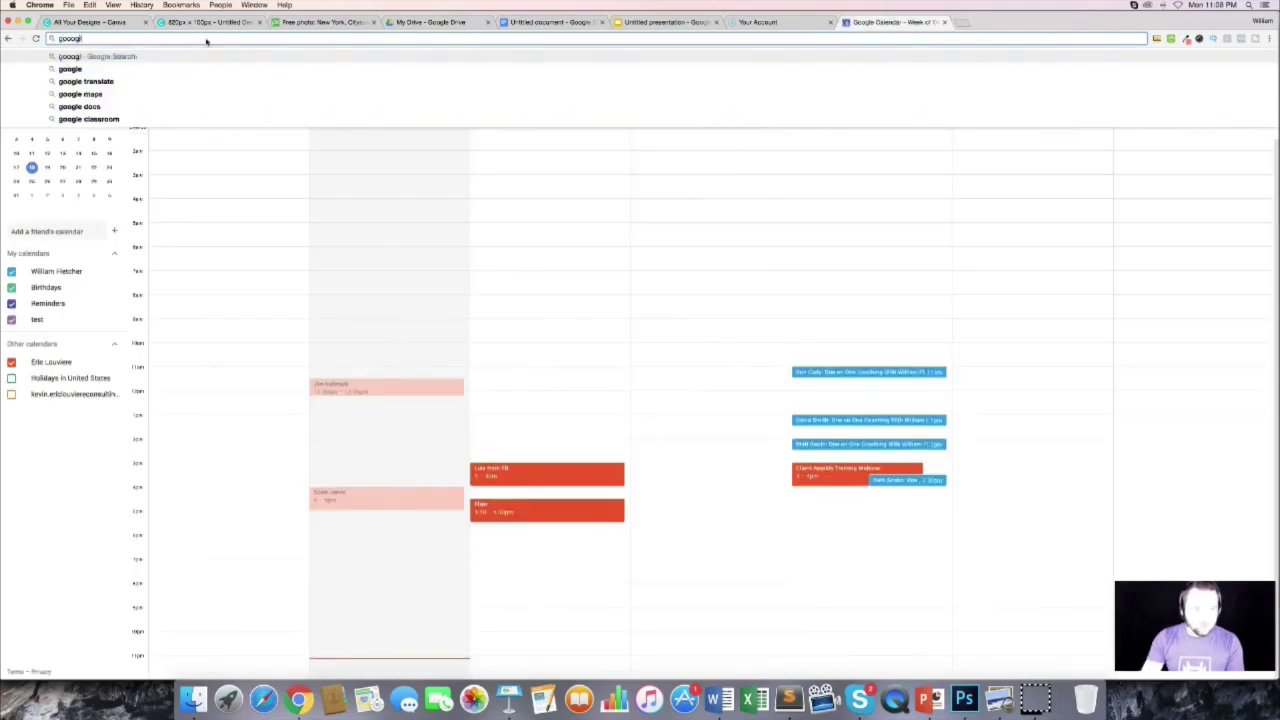
text(e.com)
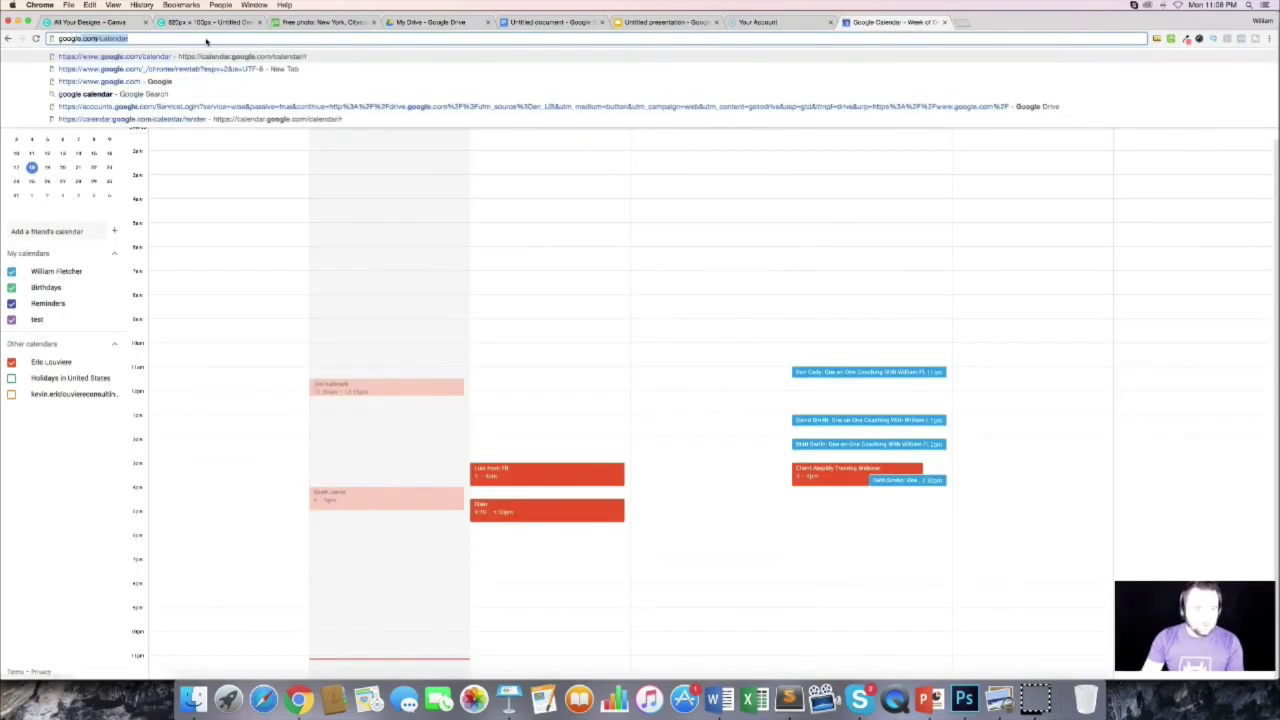
key(BackSpace)
key(Return)
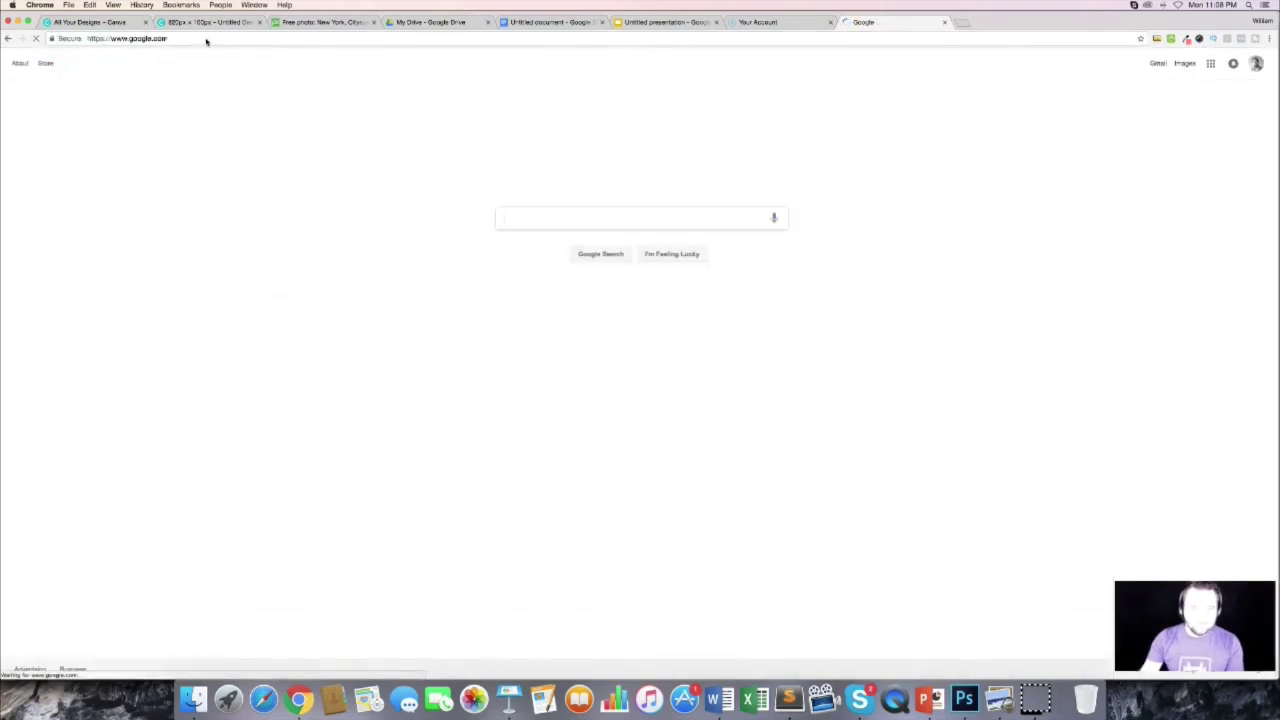
Step: Search Google Images for "infographic" and browse the results for colour scheme ideas
click(584, 222)
text(In)
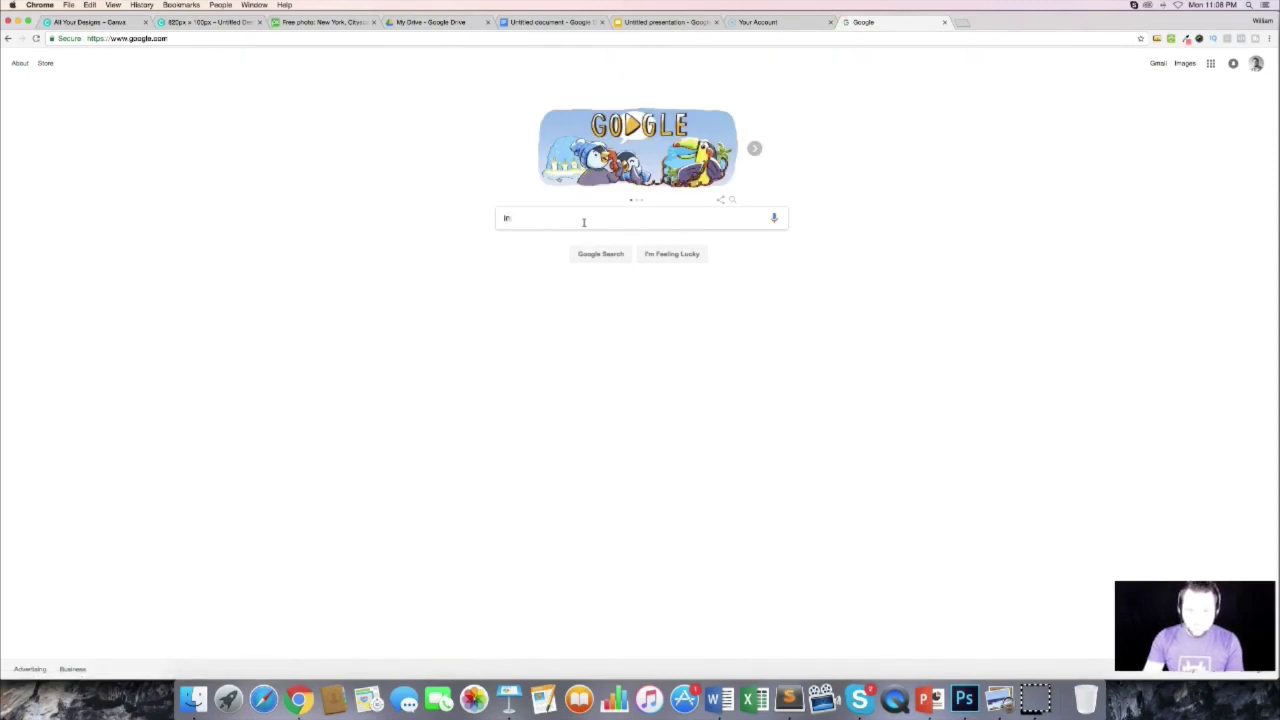
text(fographic)
key(Return)
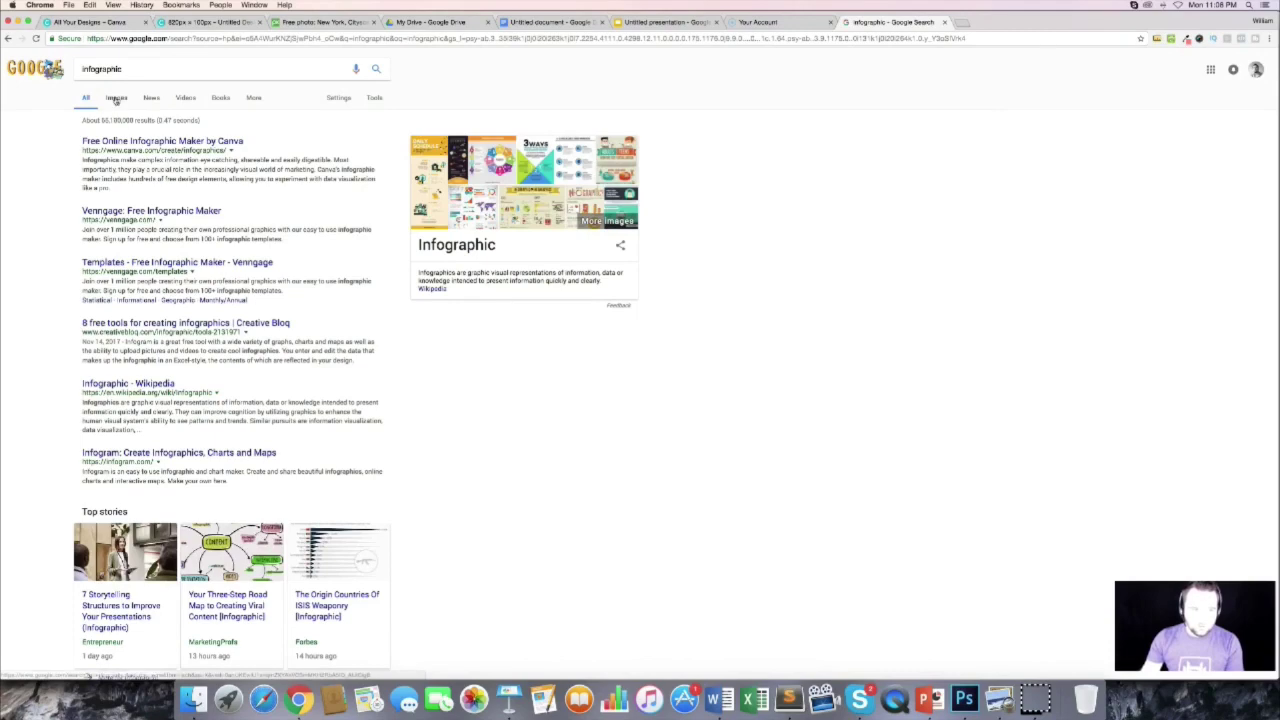
click(116, 98)
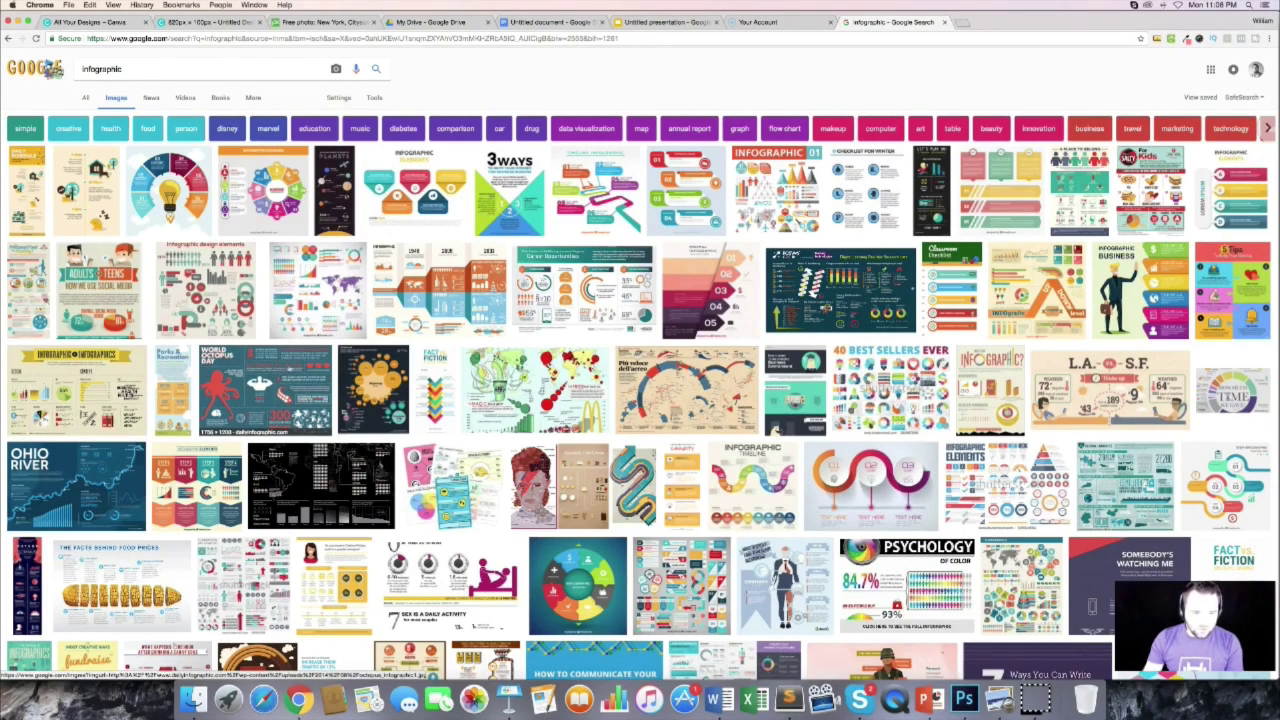
scroll(104, 325, down, 3)
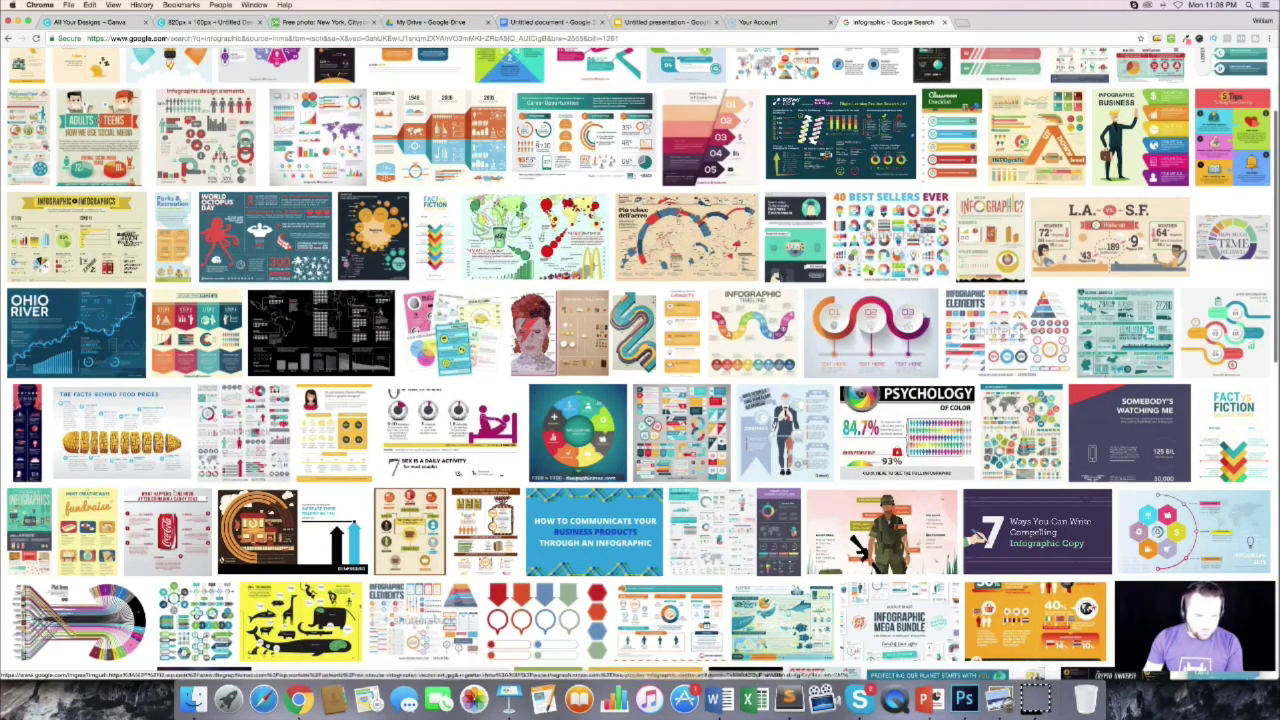
scroll(575, 383, down, 8)
scroll(575, 383, down, 20)
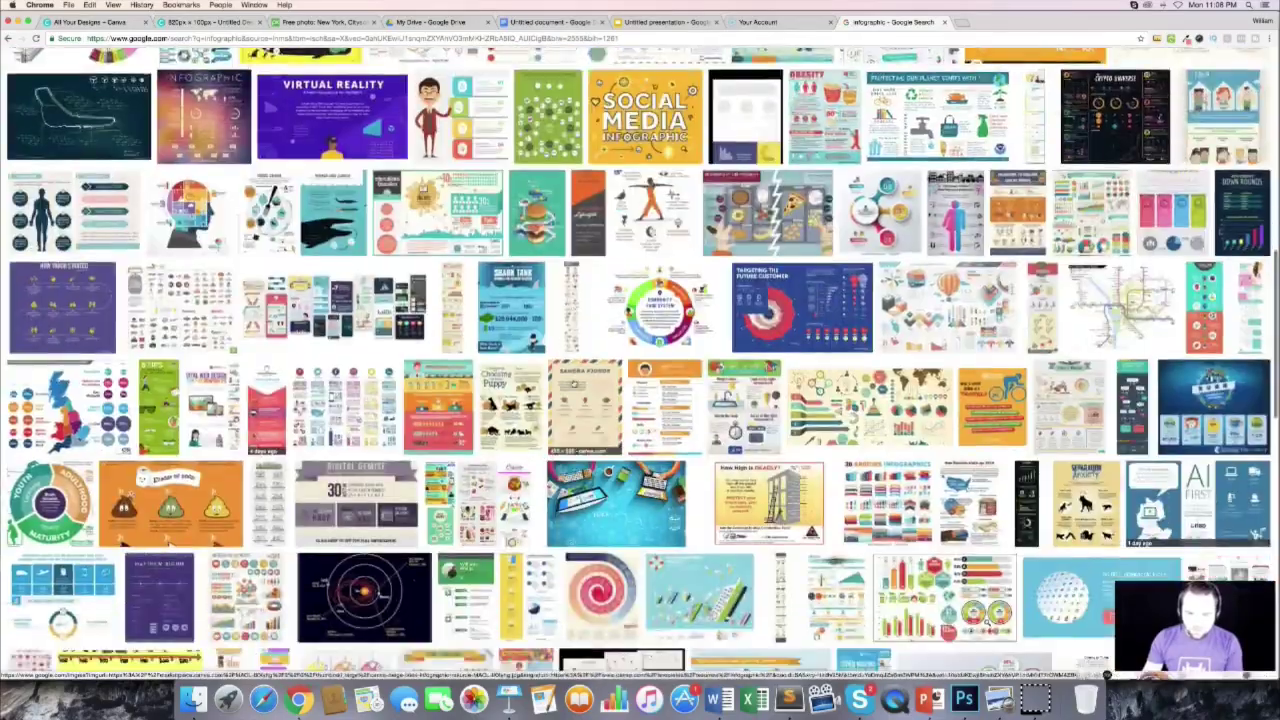
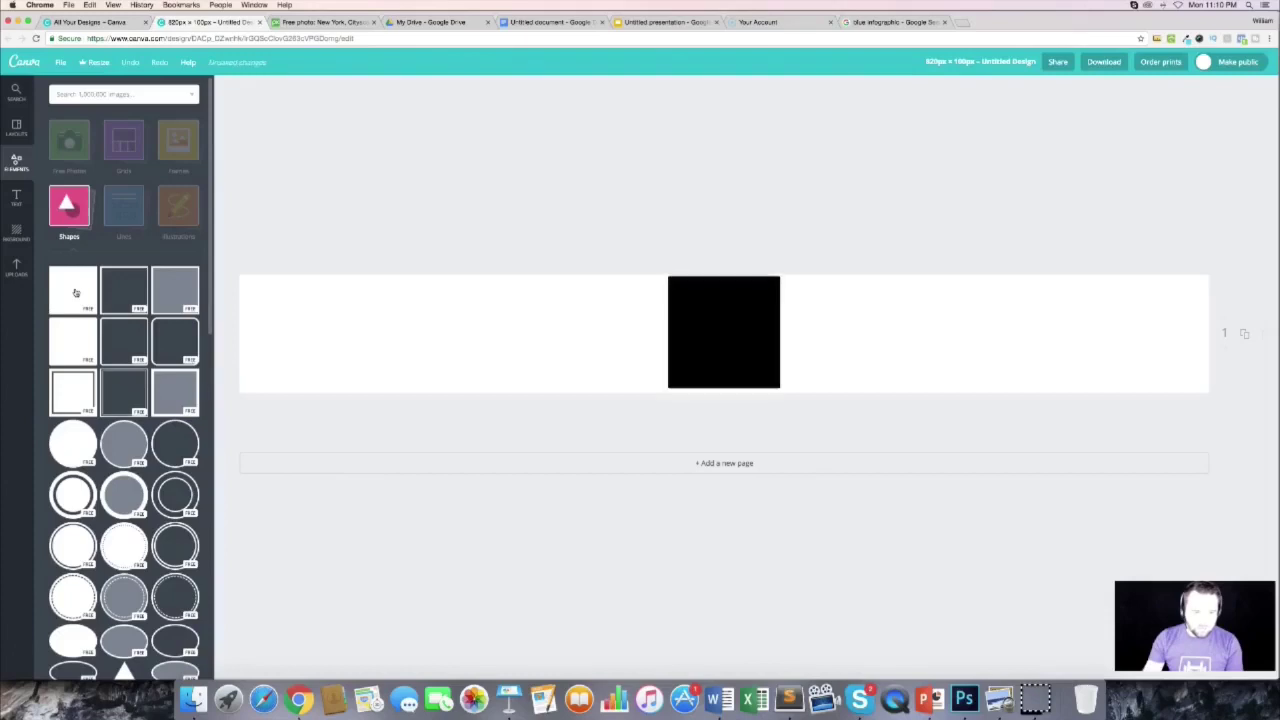
Step: Stretch the black square in the Canva design so it covers the whole banner, slightly past its edges
drag(669, 334, 233, 334)
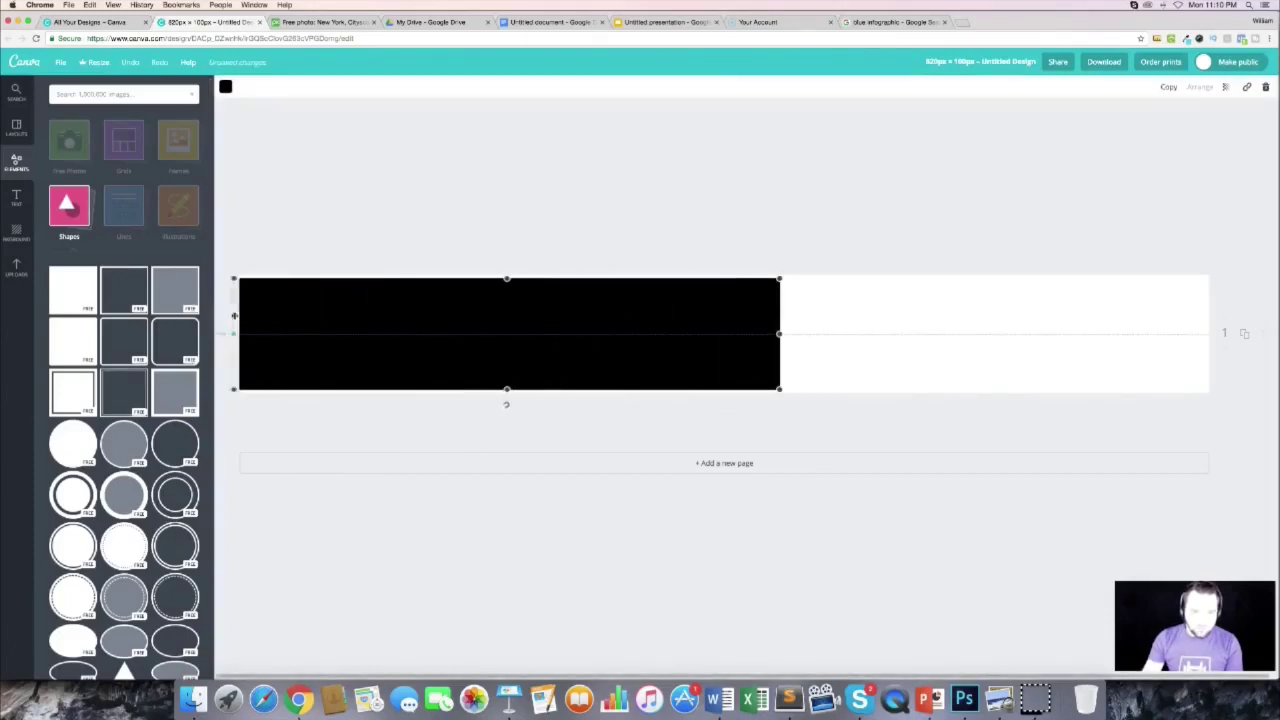
drag(506, 277, 506, 270)
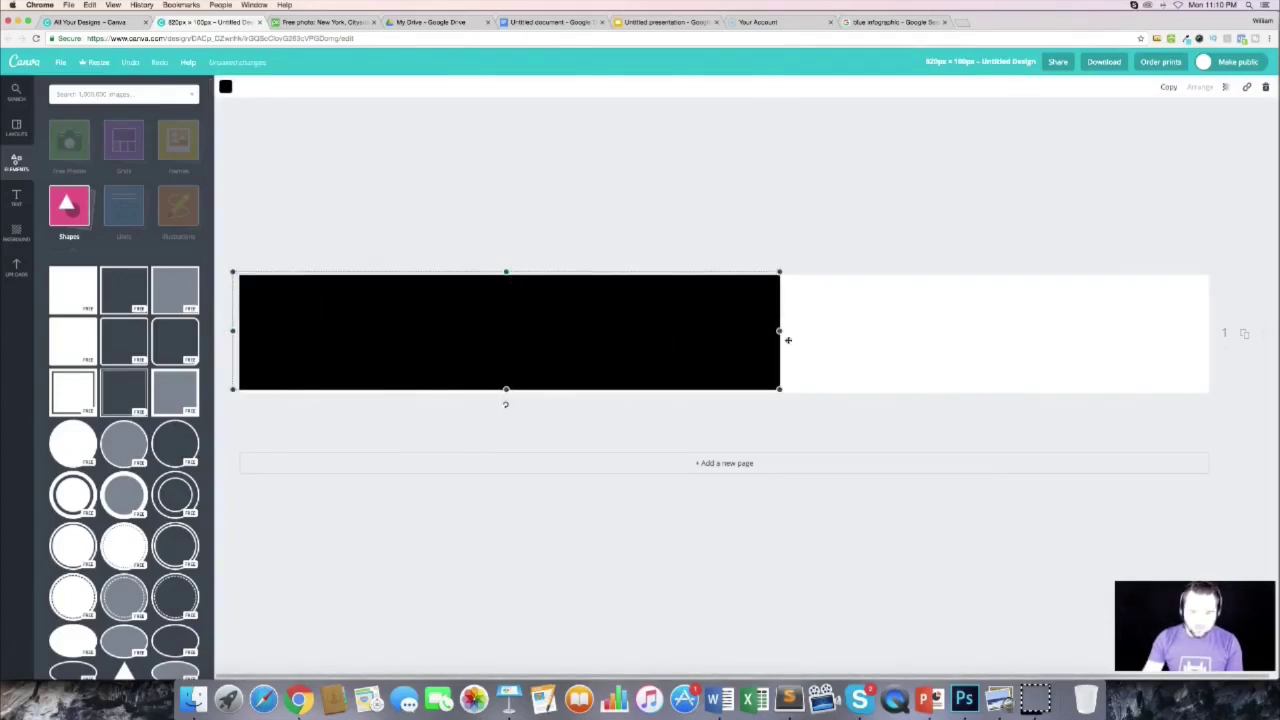
drag(788, 340, 1228, 331)
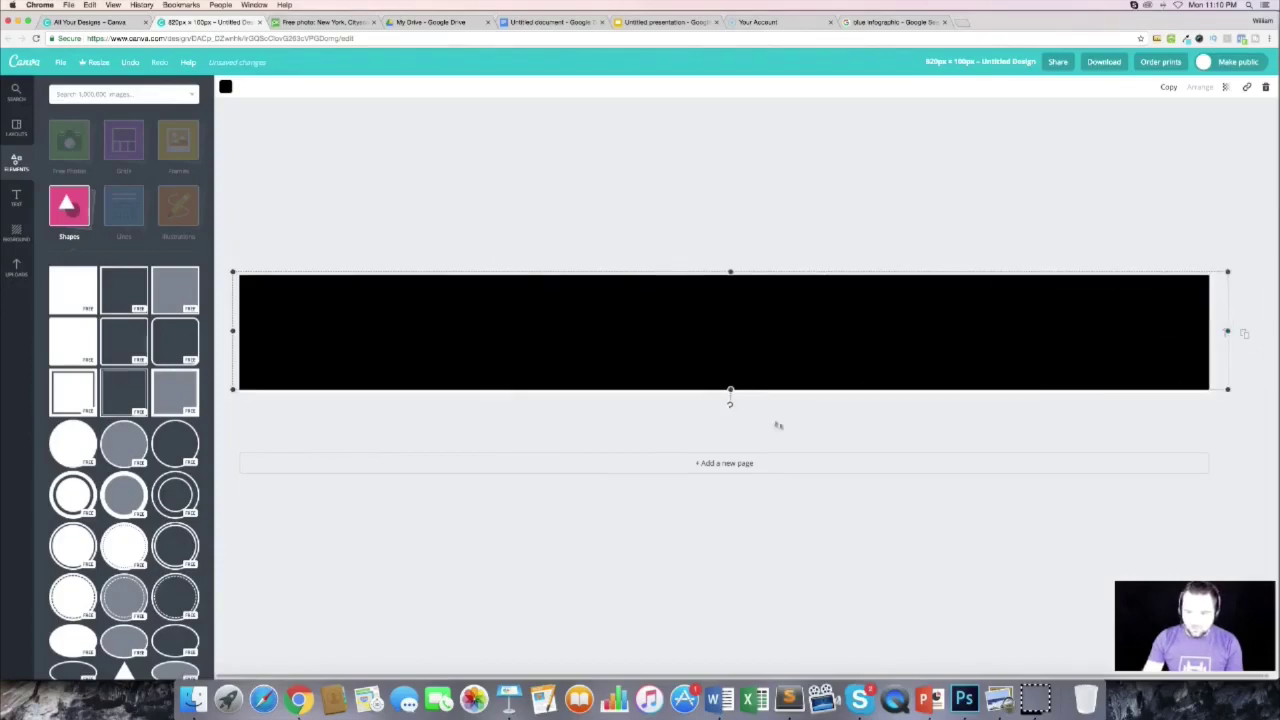
drag(730, 389, 730, 397)
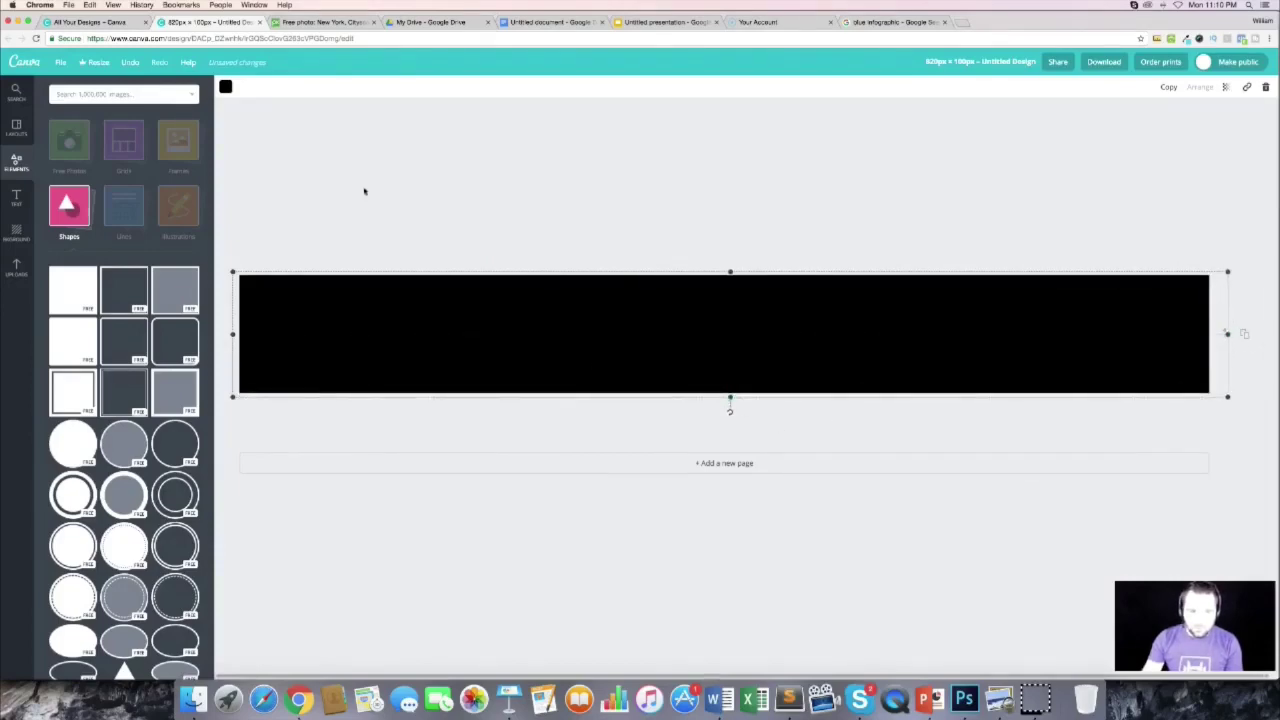
Step: Set the banner rectangle's fill to the custom colour 54c3e2
click(227, 89)
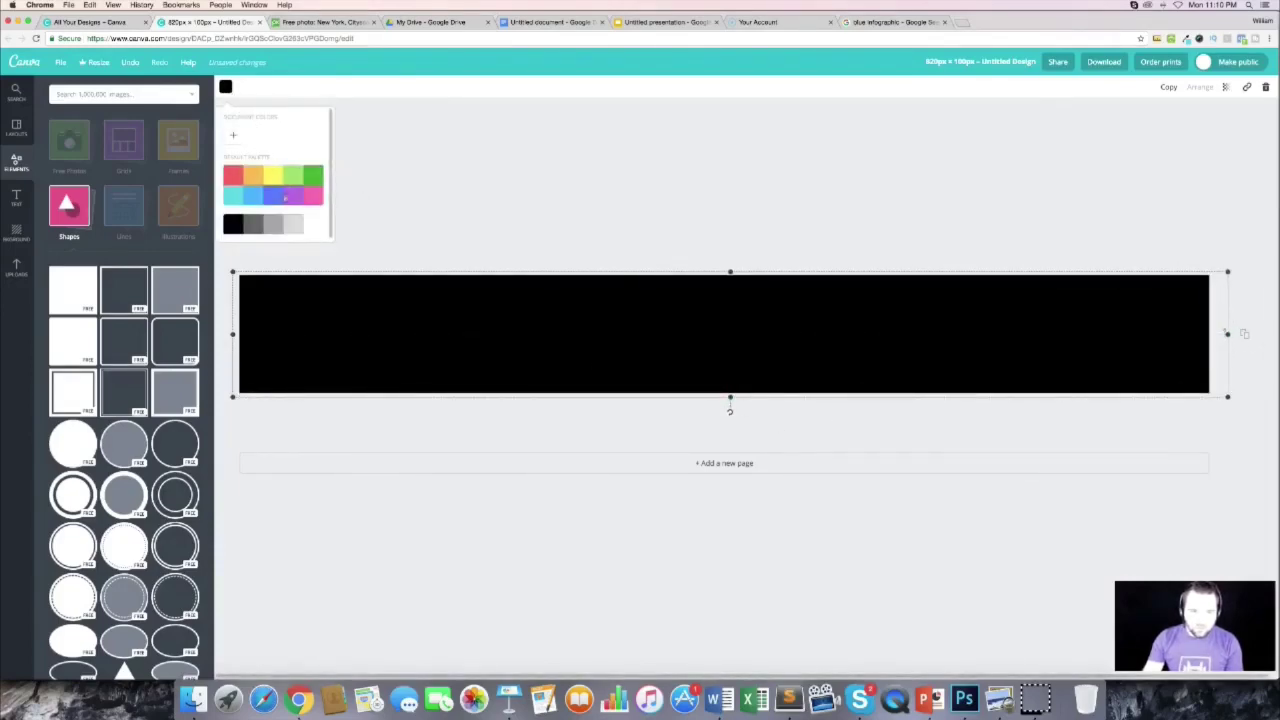
click(235, 135)
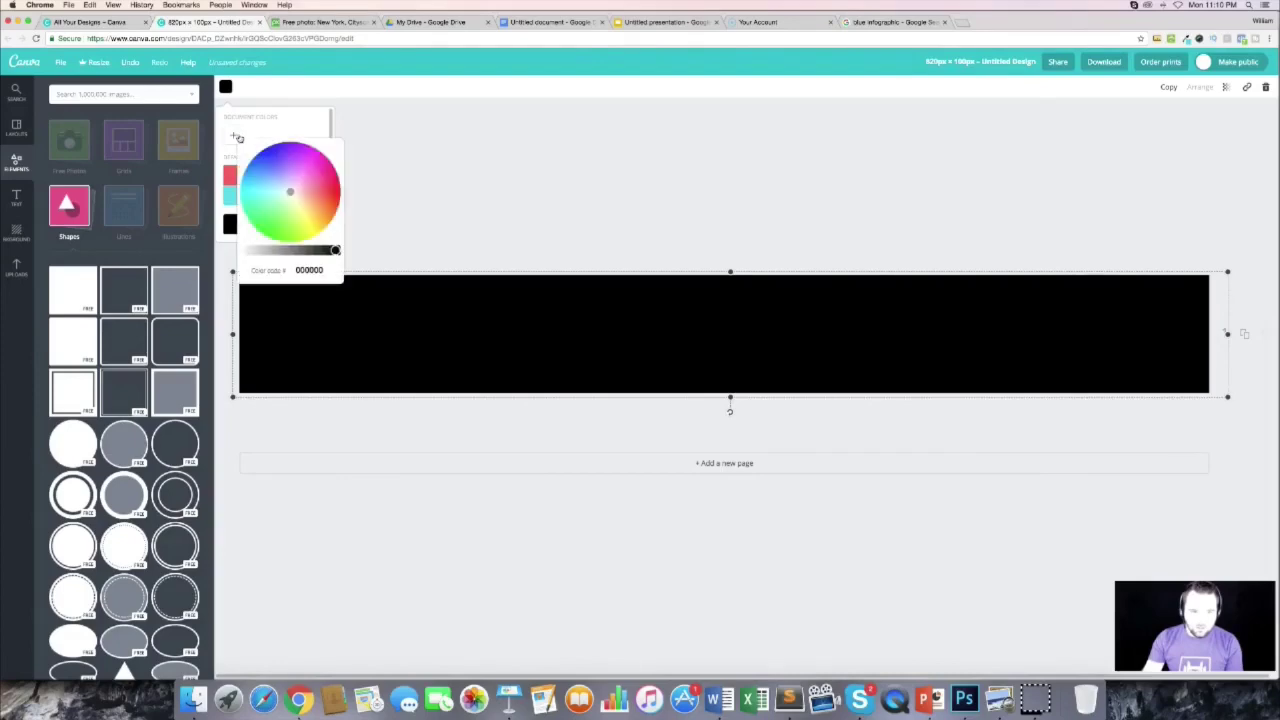
click(299, 272)
text(54c3e2)
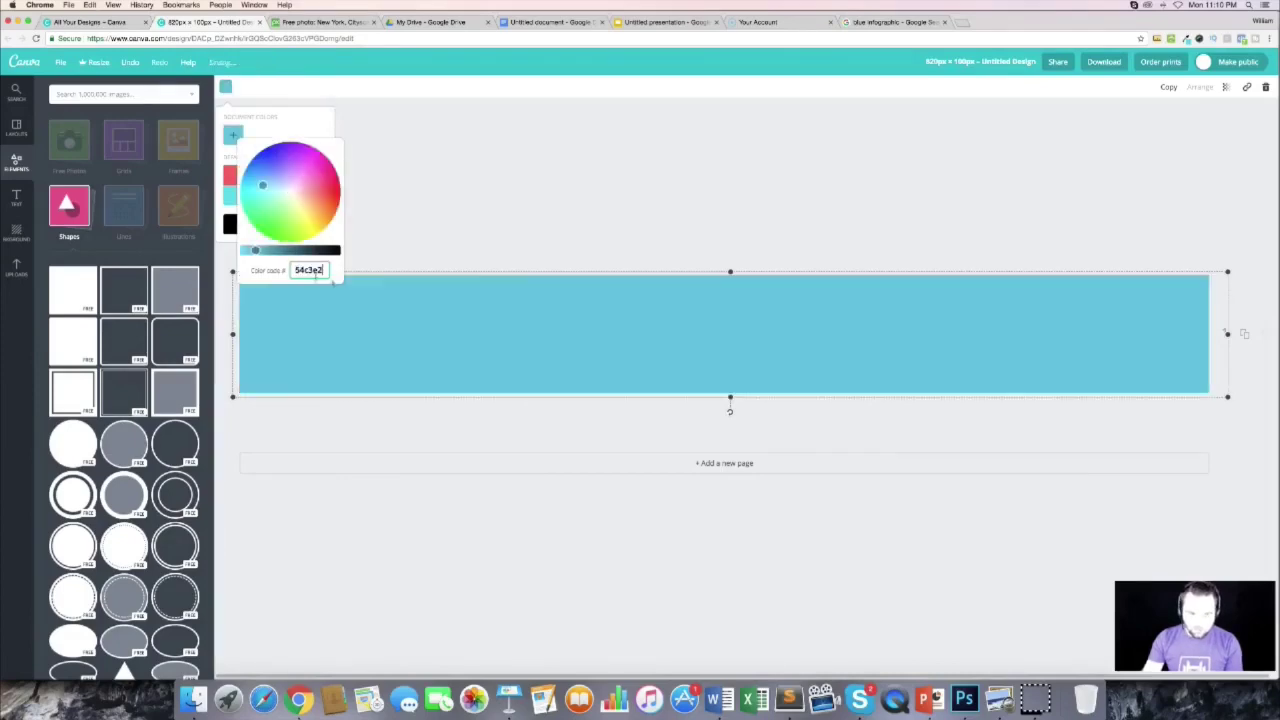
click(458, 204)
Step: Sample the orange-red area of the timeline infographic in the Google Images tab with Eye Dropper and copy its hex code
click(880, 22)
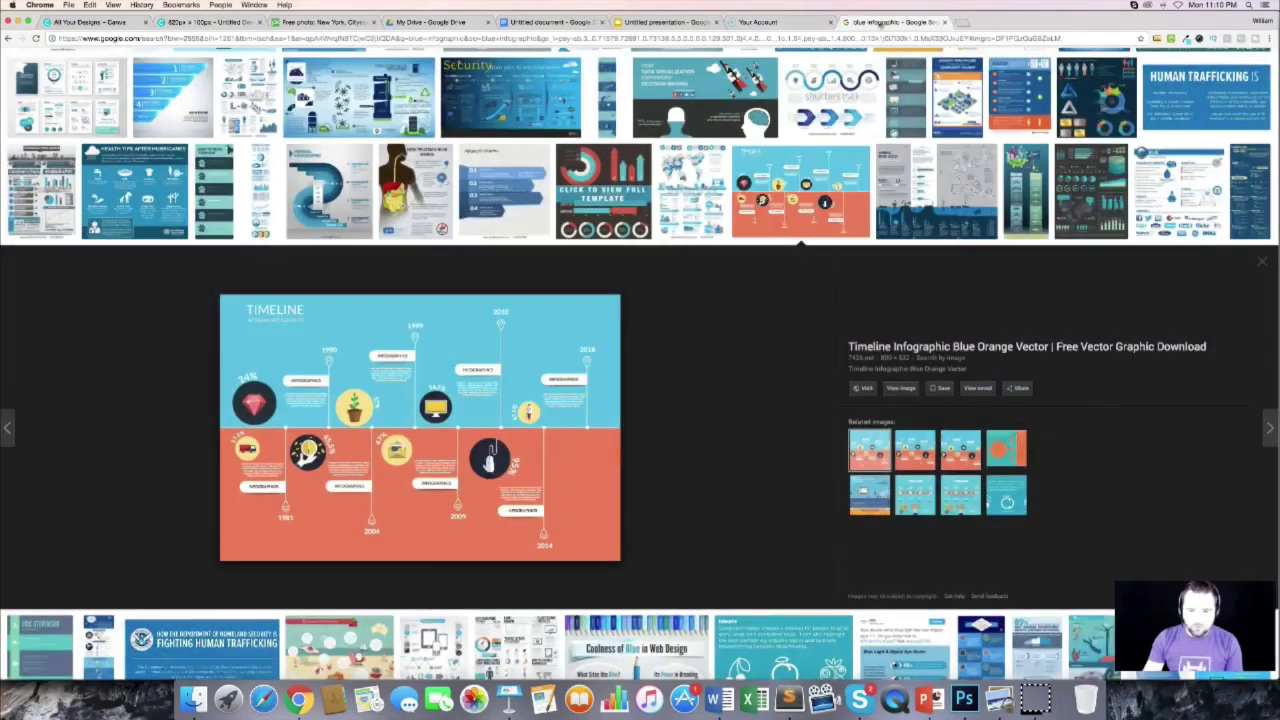
click(1186, 39)
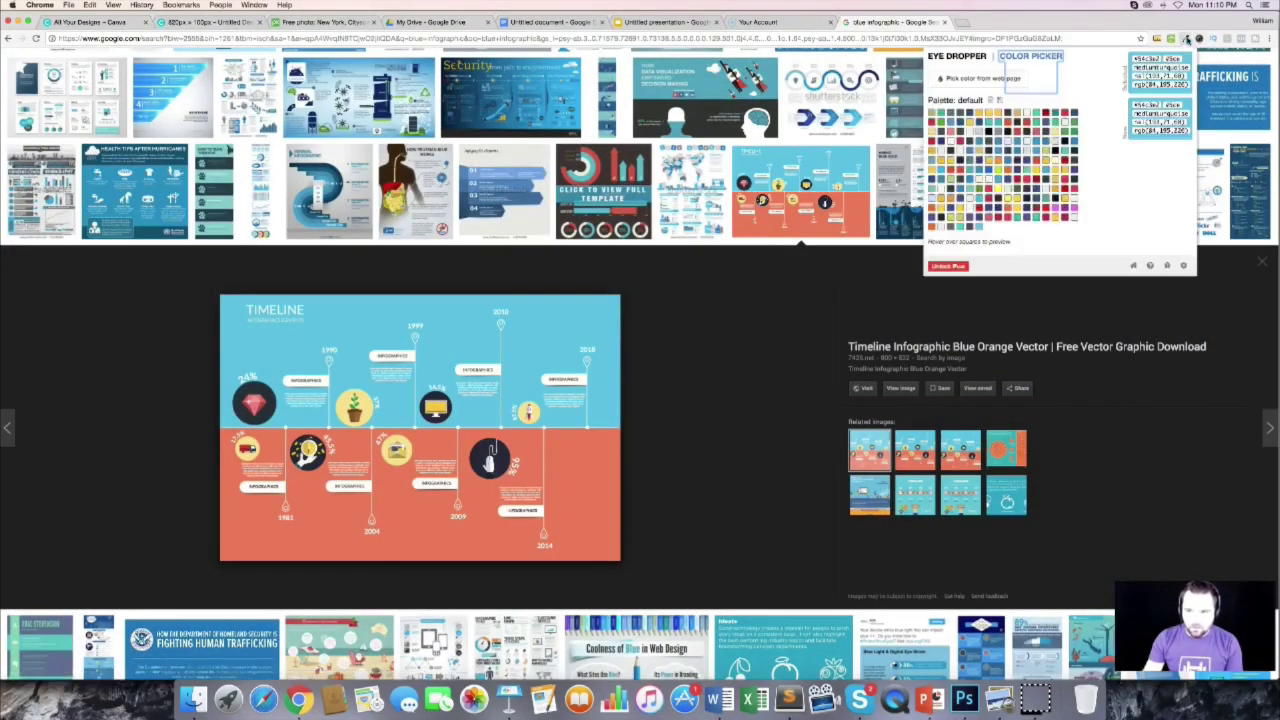
click(965, 78)
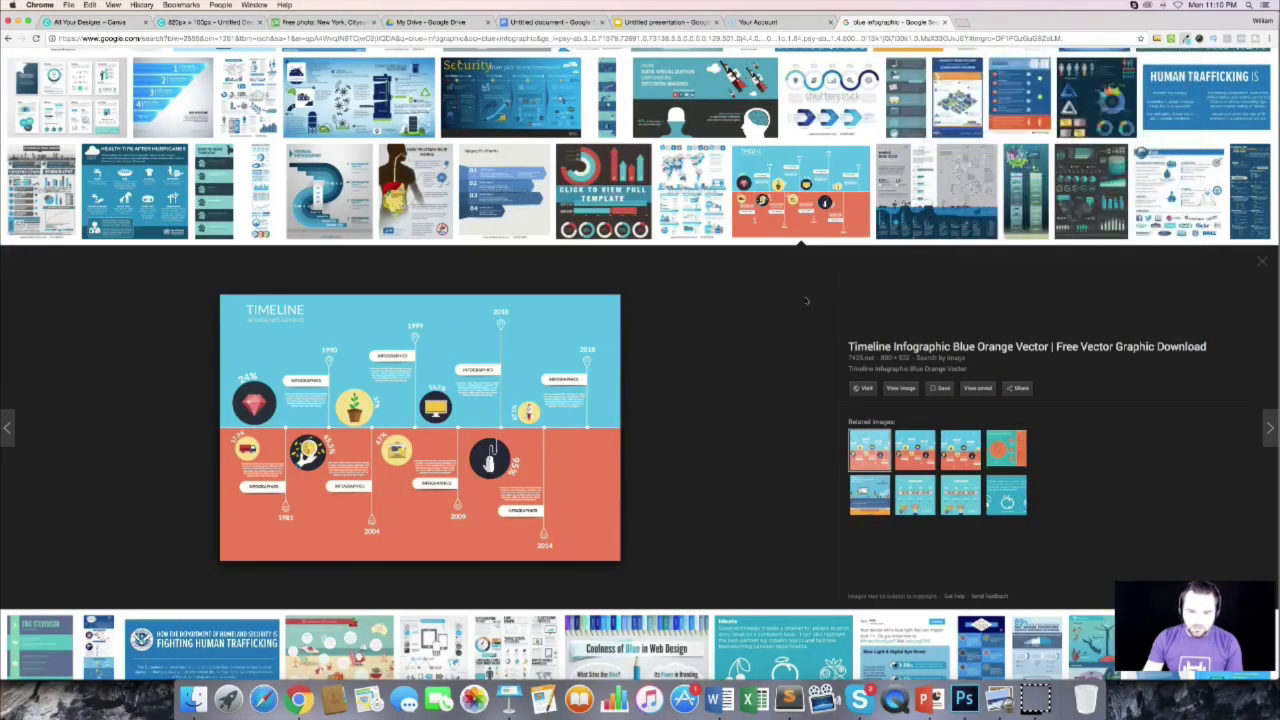
click(578, 463)
click(1186, 39)
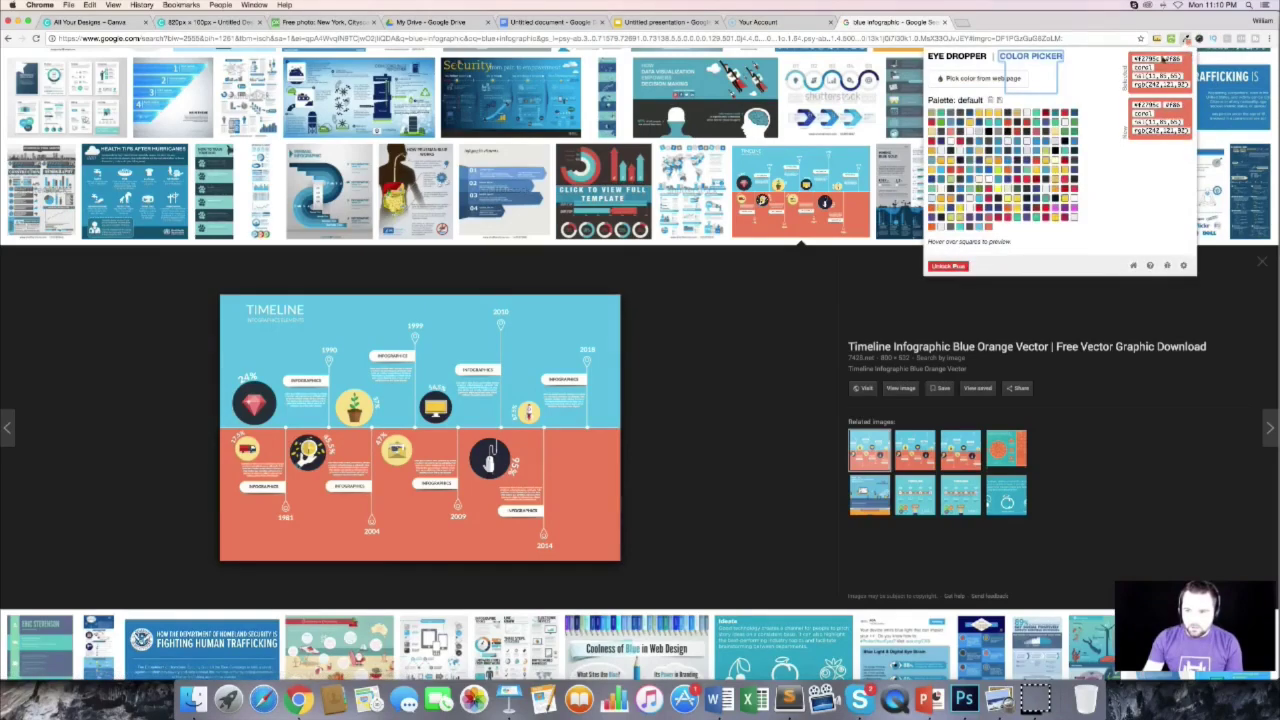
key(super+c)
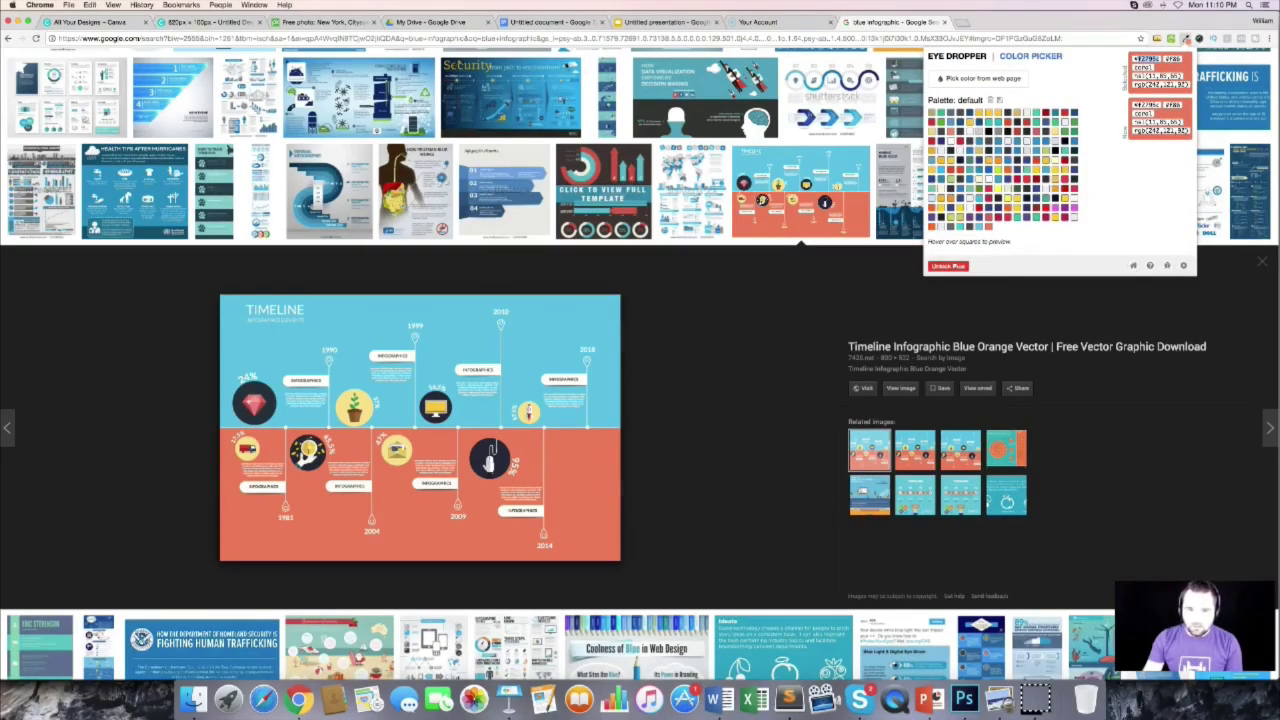
Step: Return to the Canva design, add a heading text box, and select all of its text
click(205, 21)
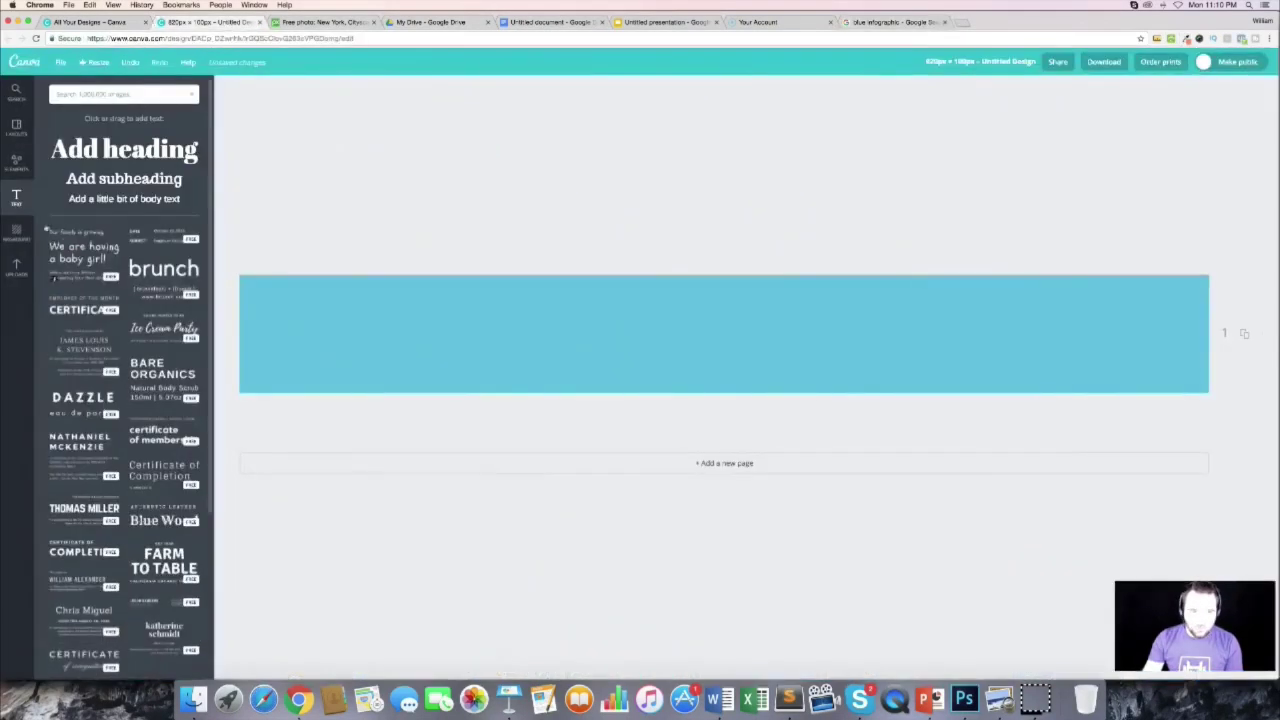
click(66, 168)
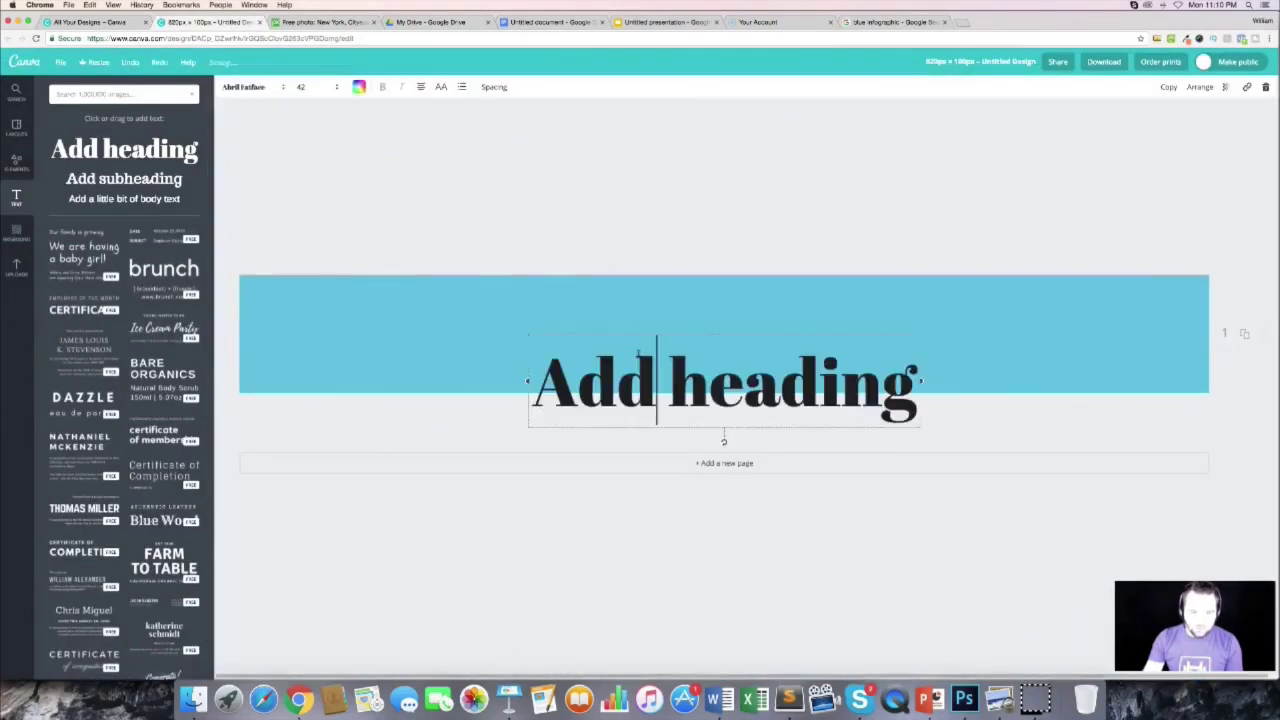
double_click(620, 382)
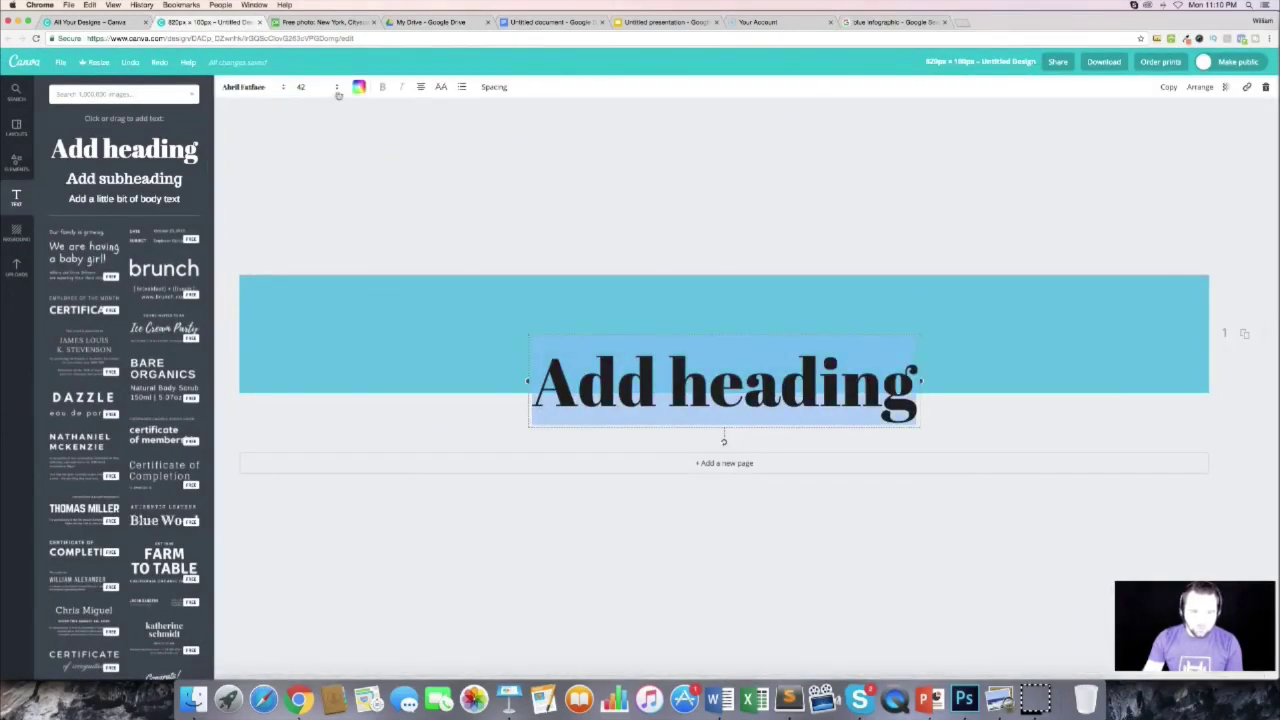
double_click(579, 363)
triple_click(579, 363)
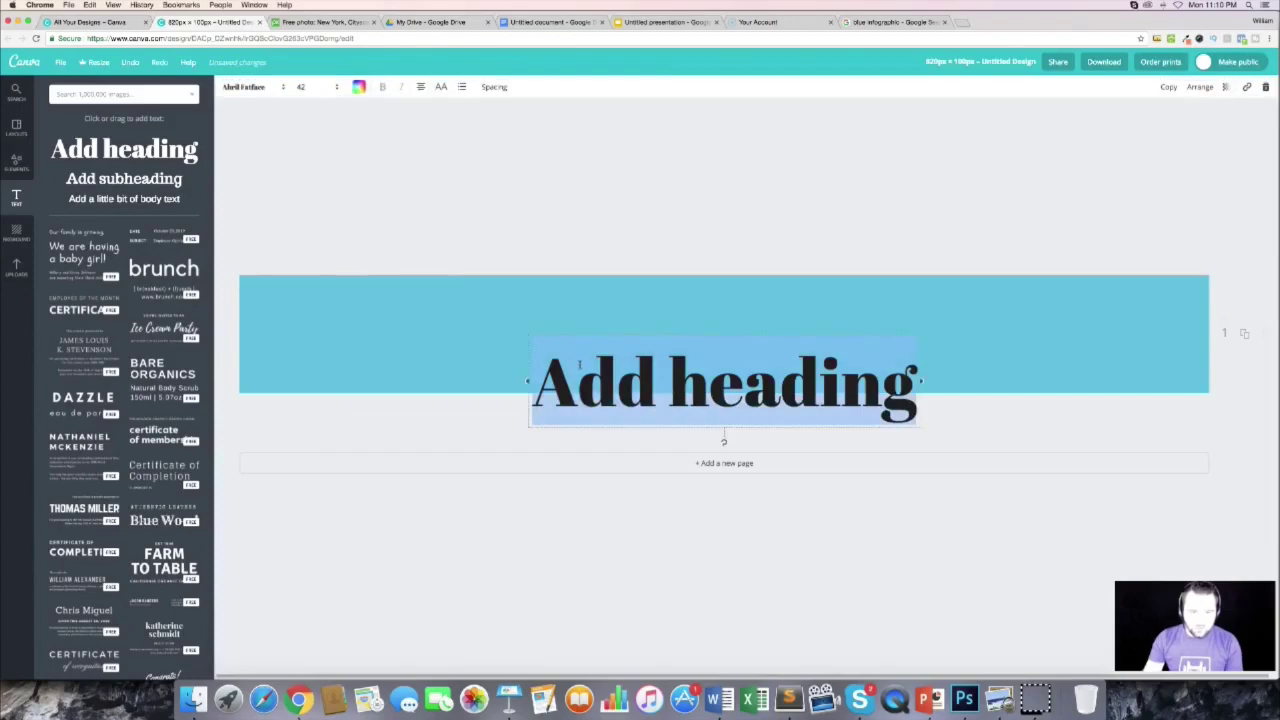
Step: Set the heading's text to the copied custom colour f2795c
click(359, 87)
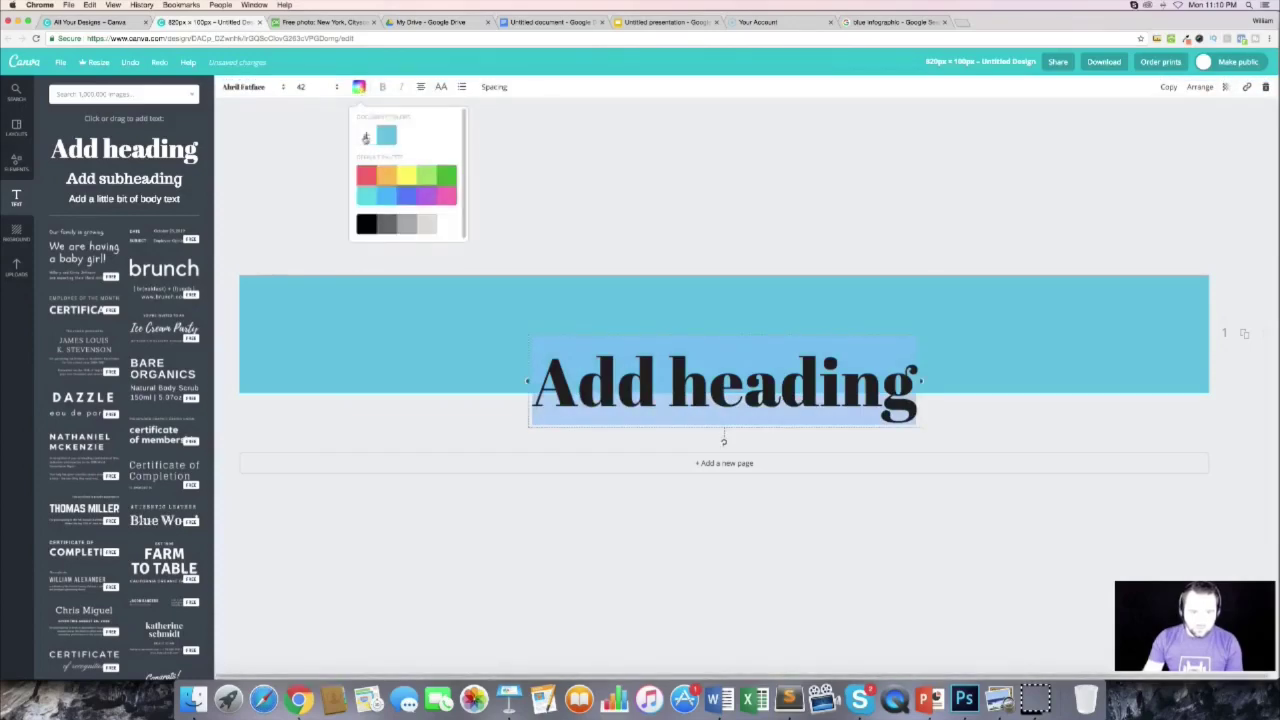
click(365, 138)
double_click(437, 269)
key(super+v)
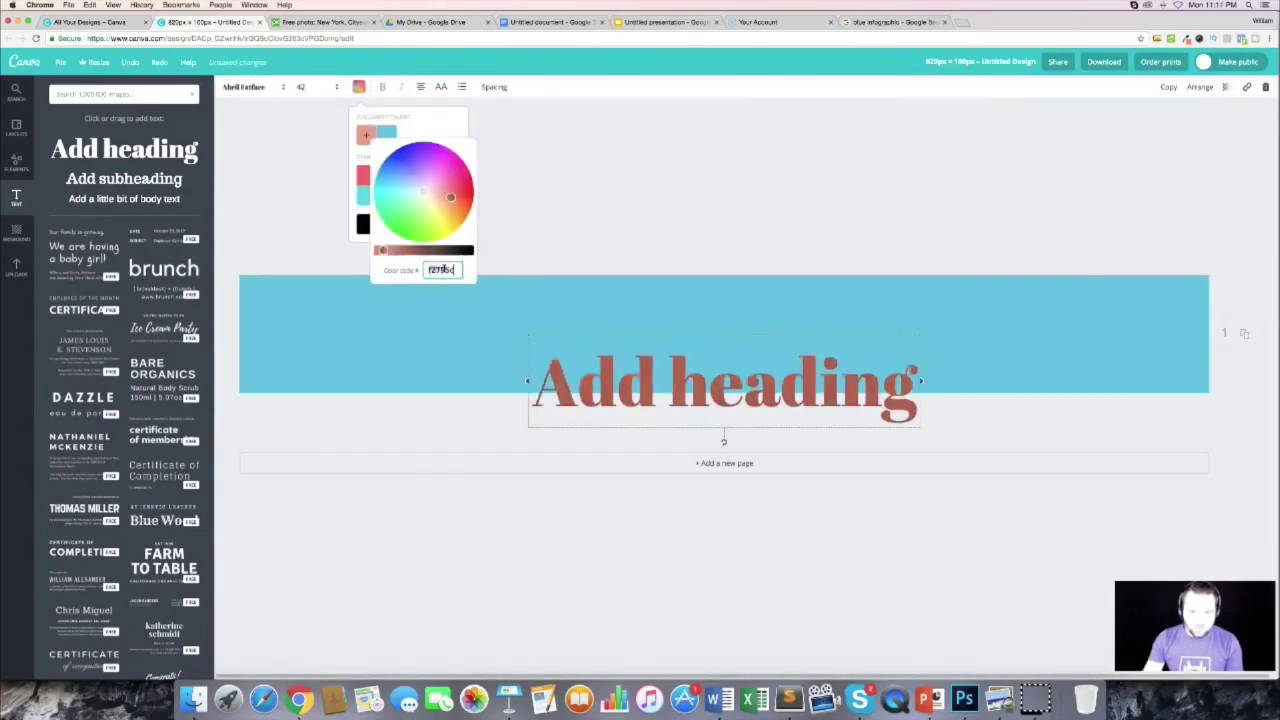
click(714, 197)
Step: Move the heading up and to the left so it sits fully inside the blue banner
click(494, 342)
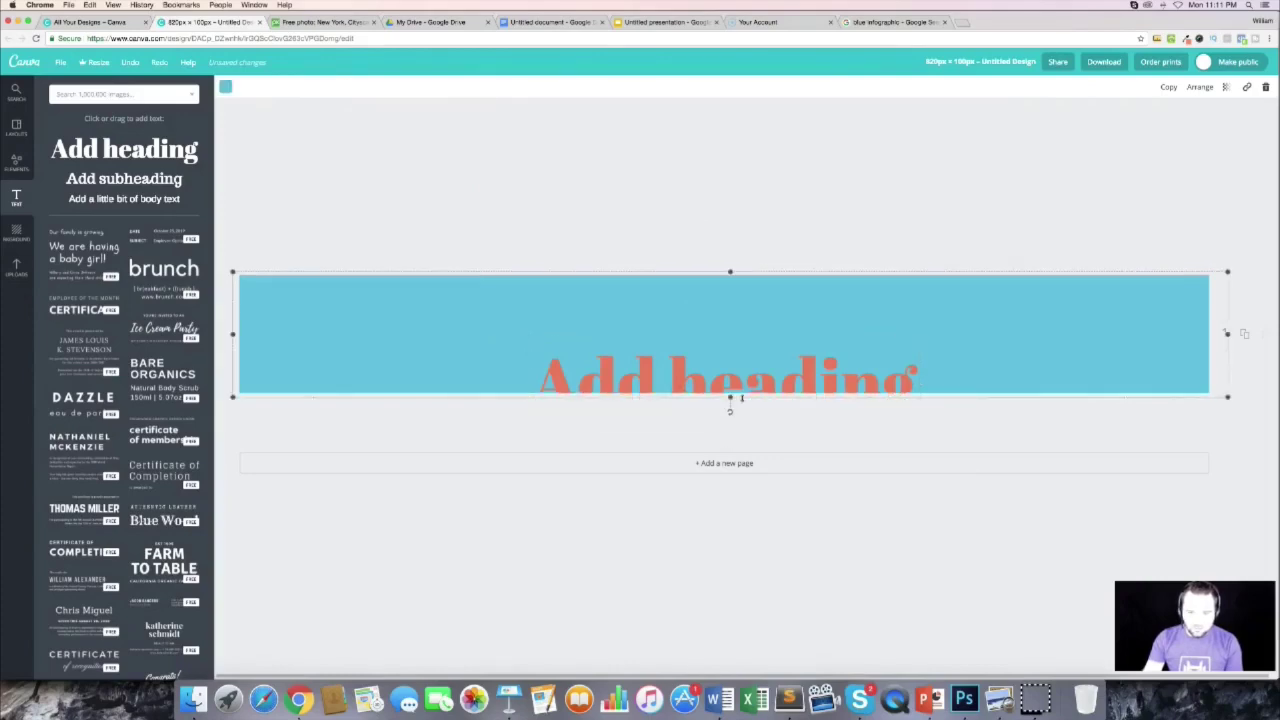
drag(738, 378, 602, 334)
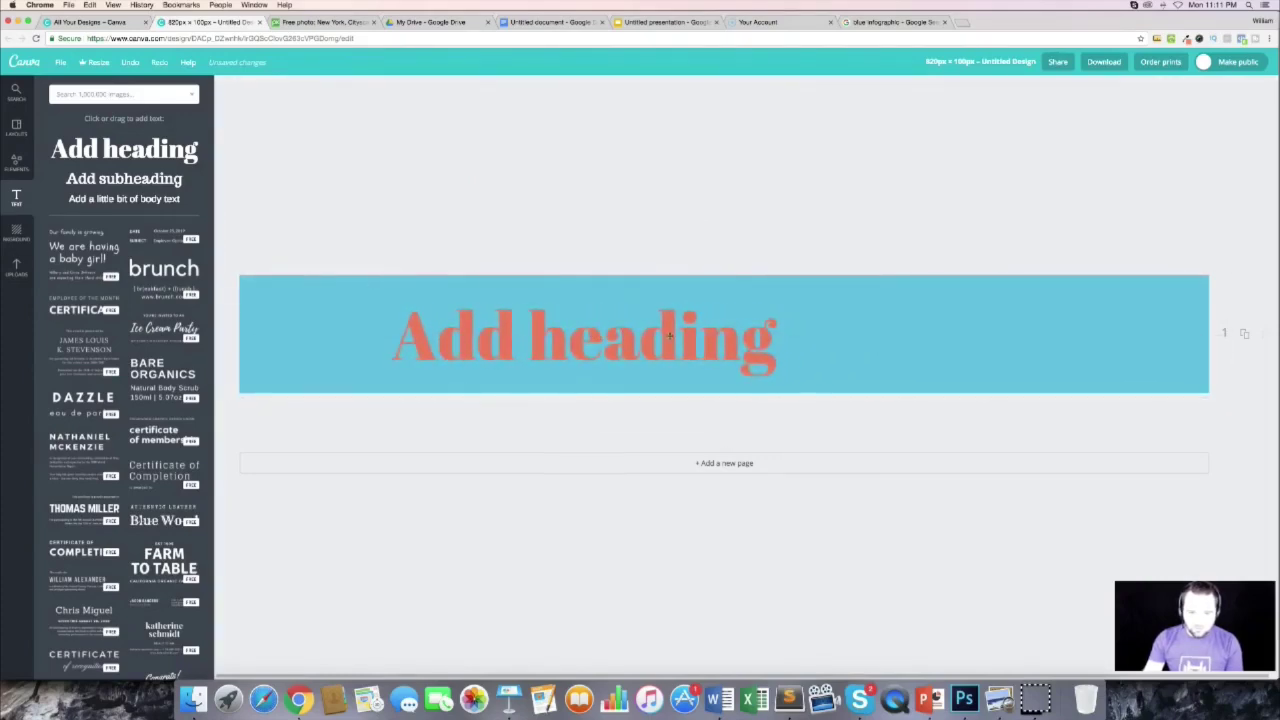
click(529, 326)
Step: Sample the dark navy colour from the timeline infographic in the Google Images tab with Eye Dropper and copy its hex code
click(890, 22)
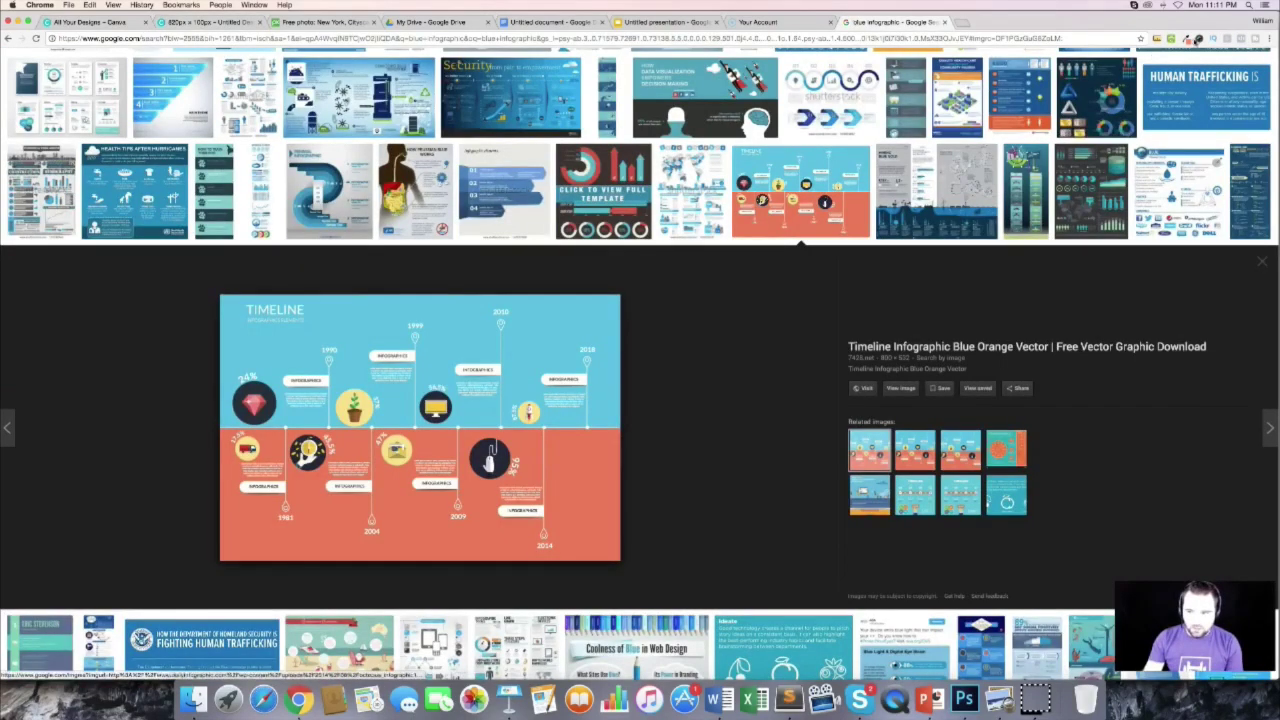
click(1187, 39)
click(956, 84)
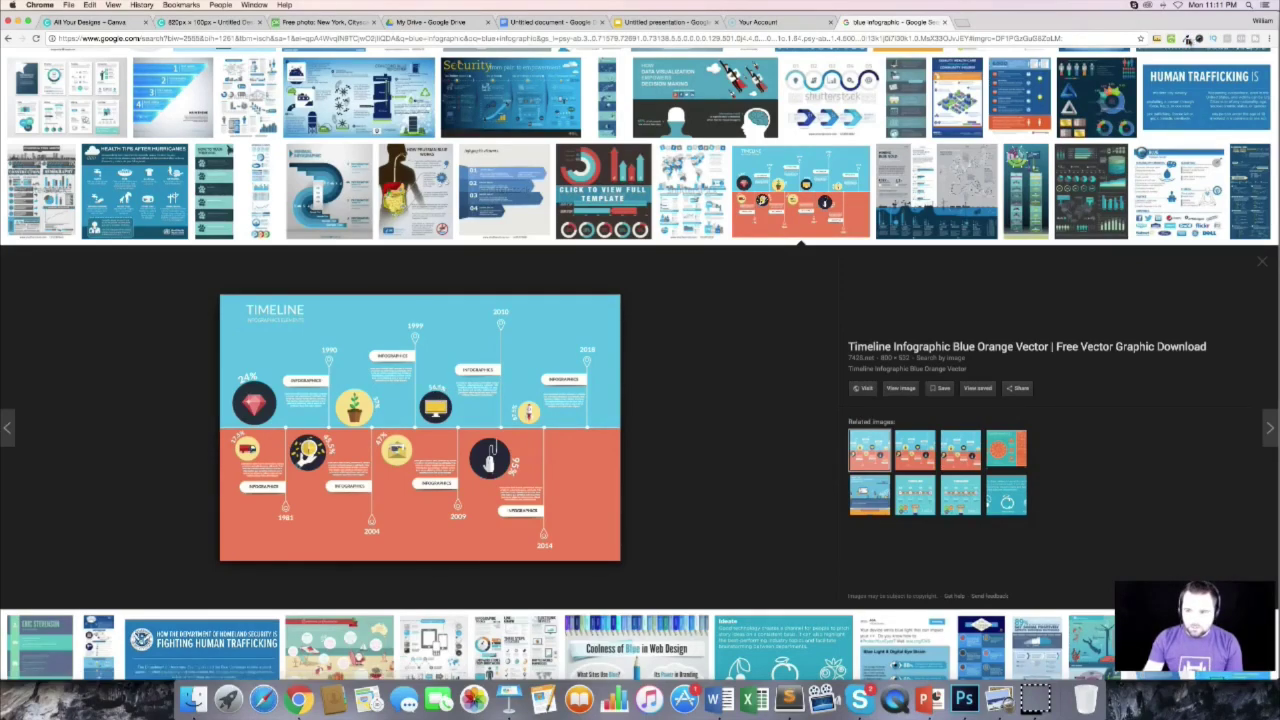
click(1187, 40)
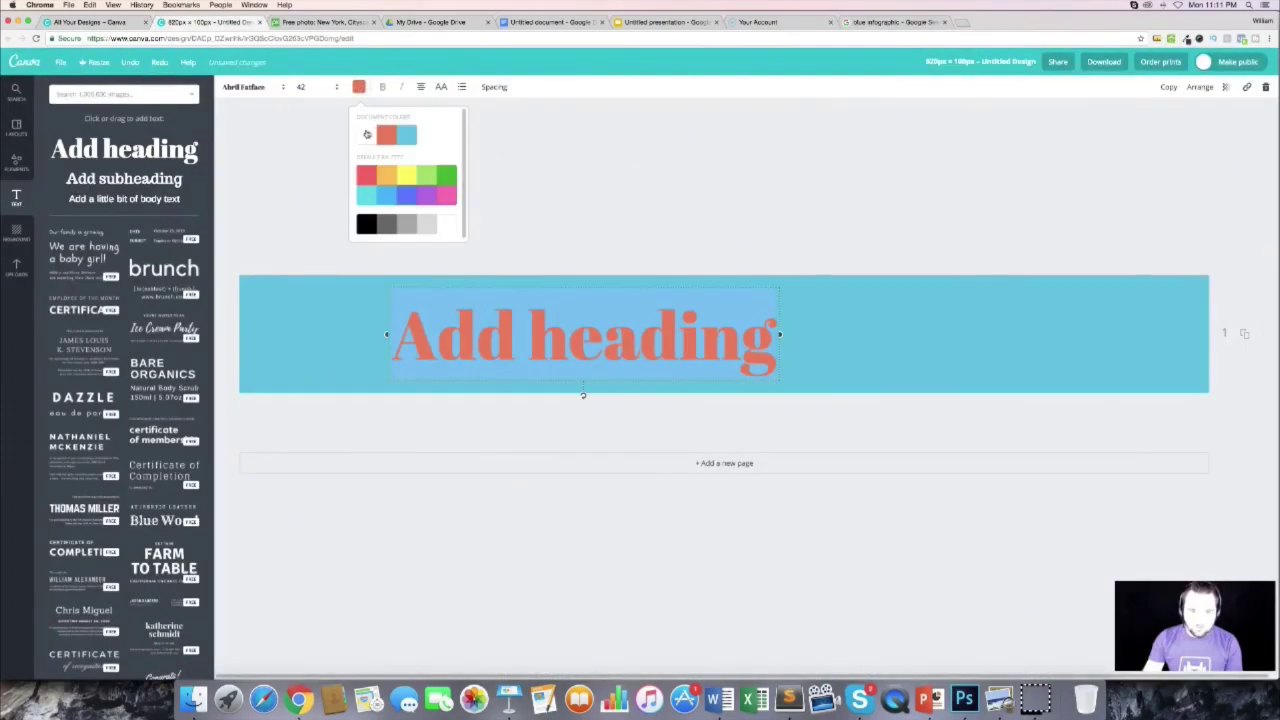
Step: Recolour the heading text in the Canva banner with the copied custom colour 272a3e
click(367, 134)
double_click(443, 269)
key(super+v)
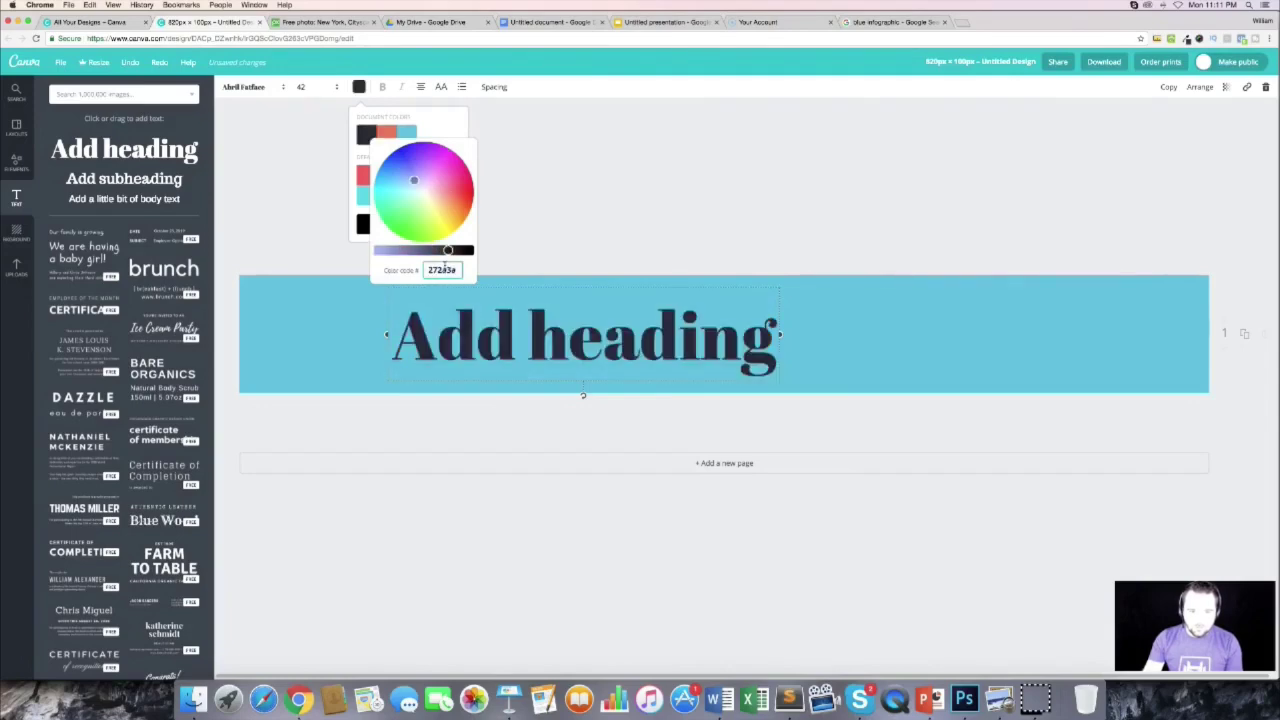
click(668, 195)
Step: Shift the heading a little further left on the blue banner
click(841, 295)
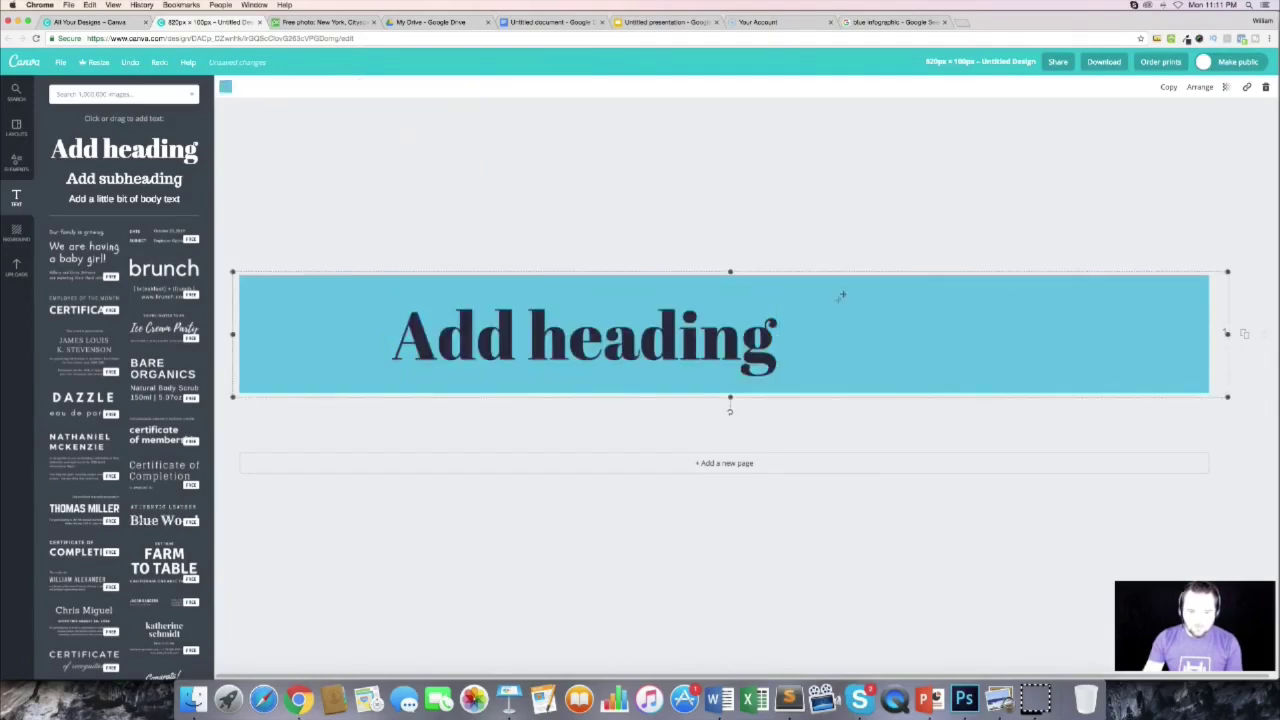
double_click(620, 342)
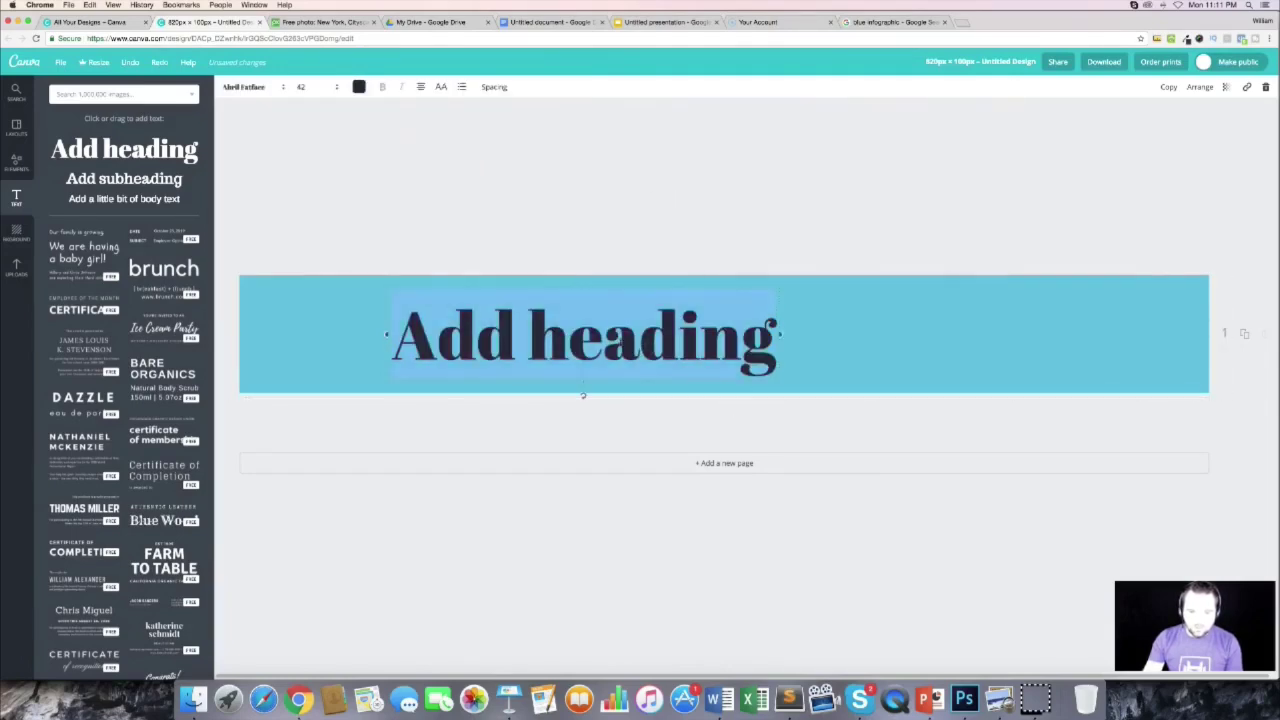
click(597, 235)
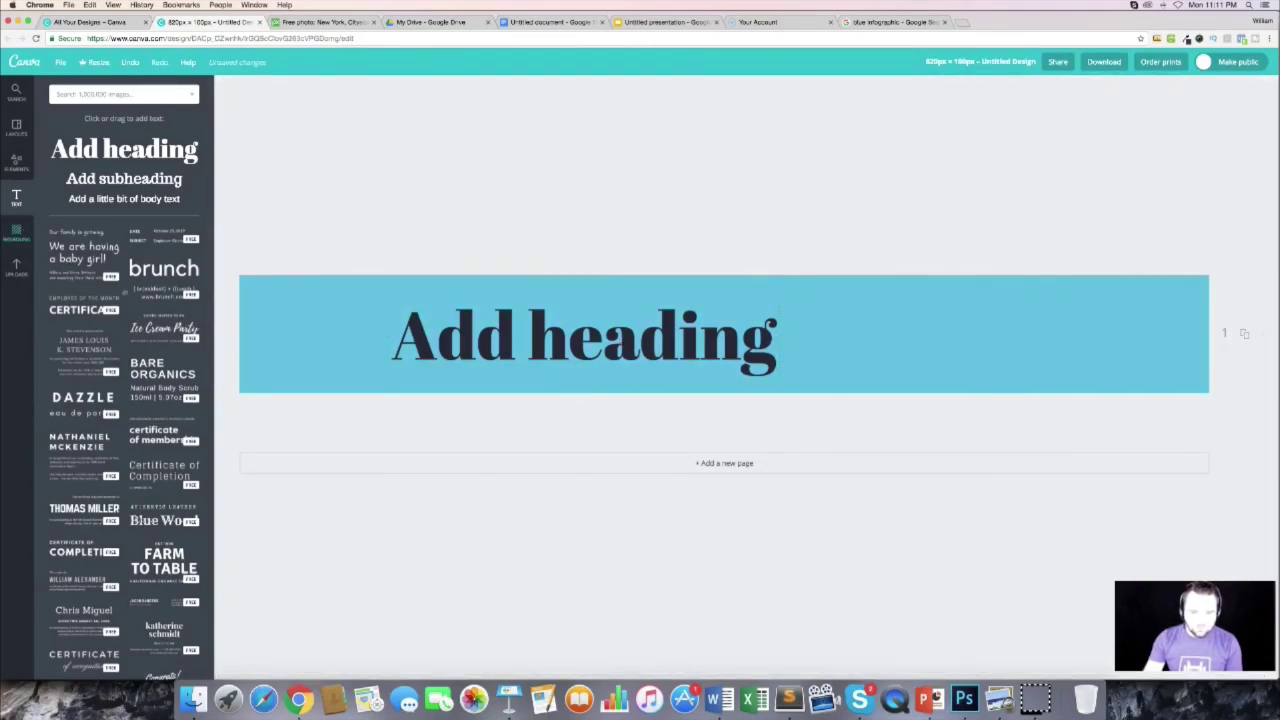
drag(694, 341, 642, 341)
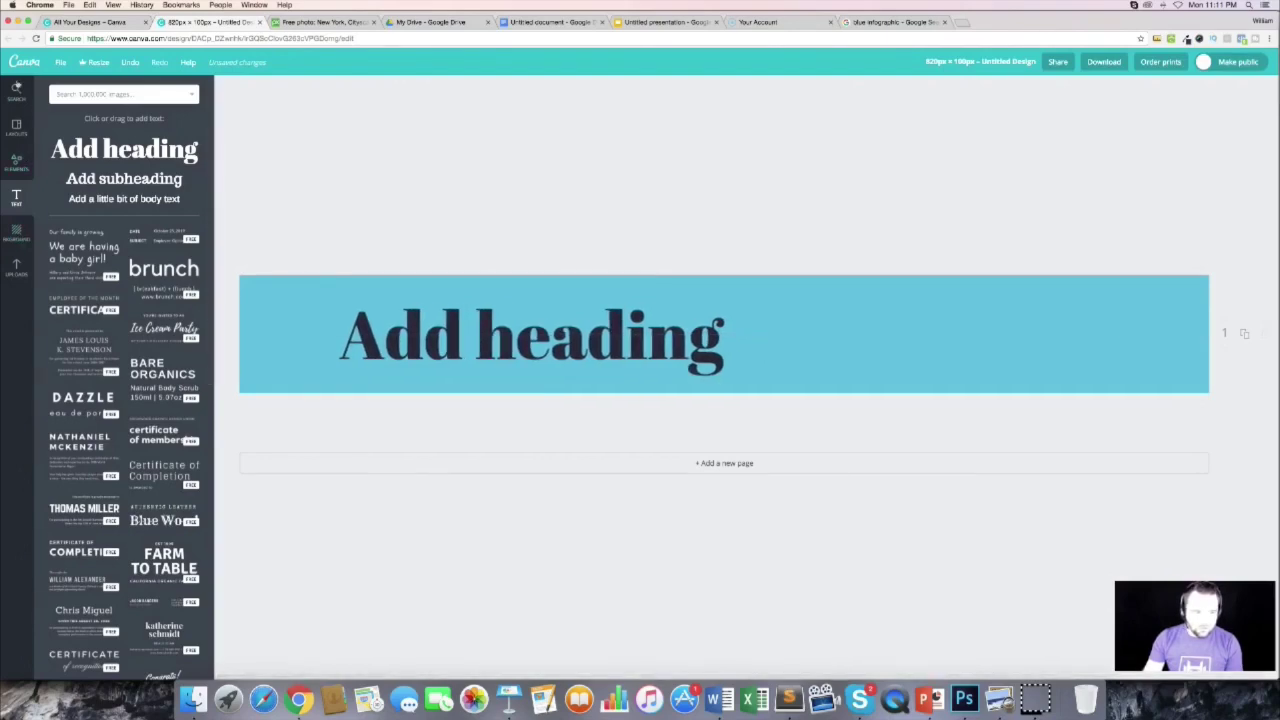
Step: Add a square shape to the banner and stretch it to cover the full height and roughly the right 43% of the width
click(16, 162)
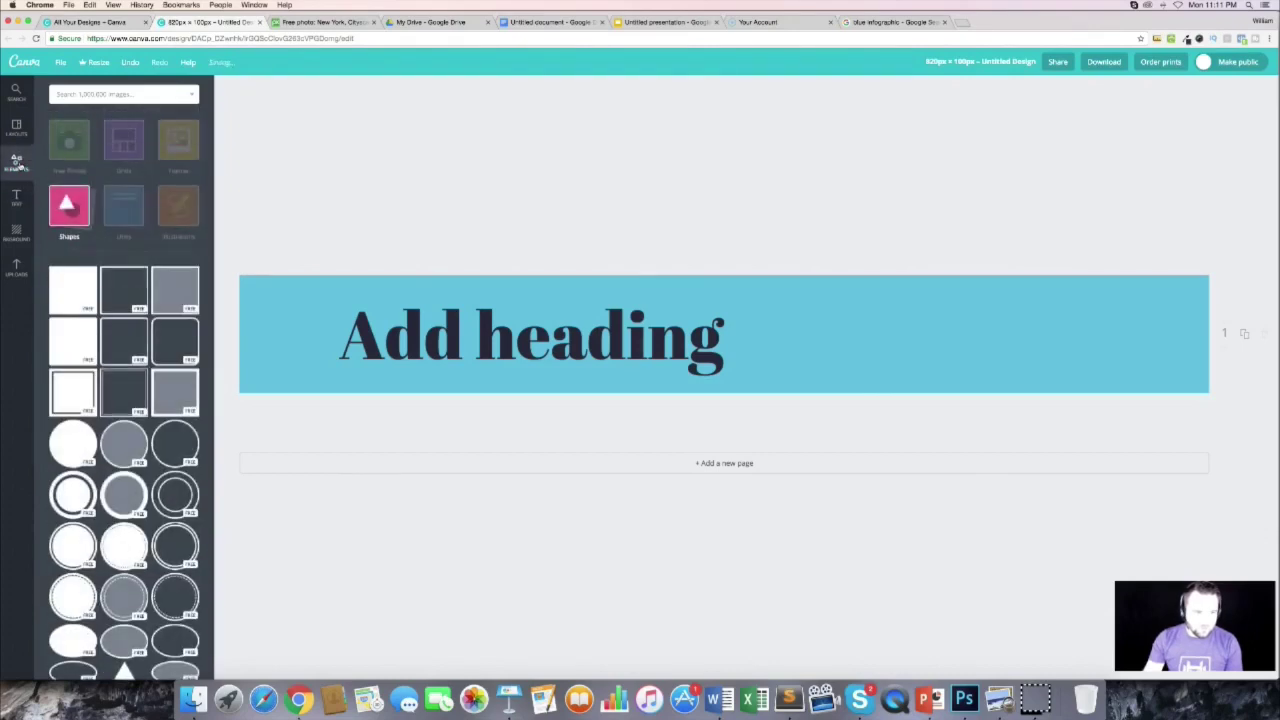
click(75, 289)
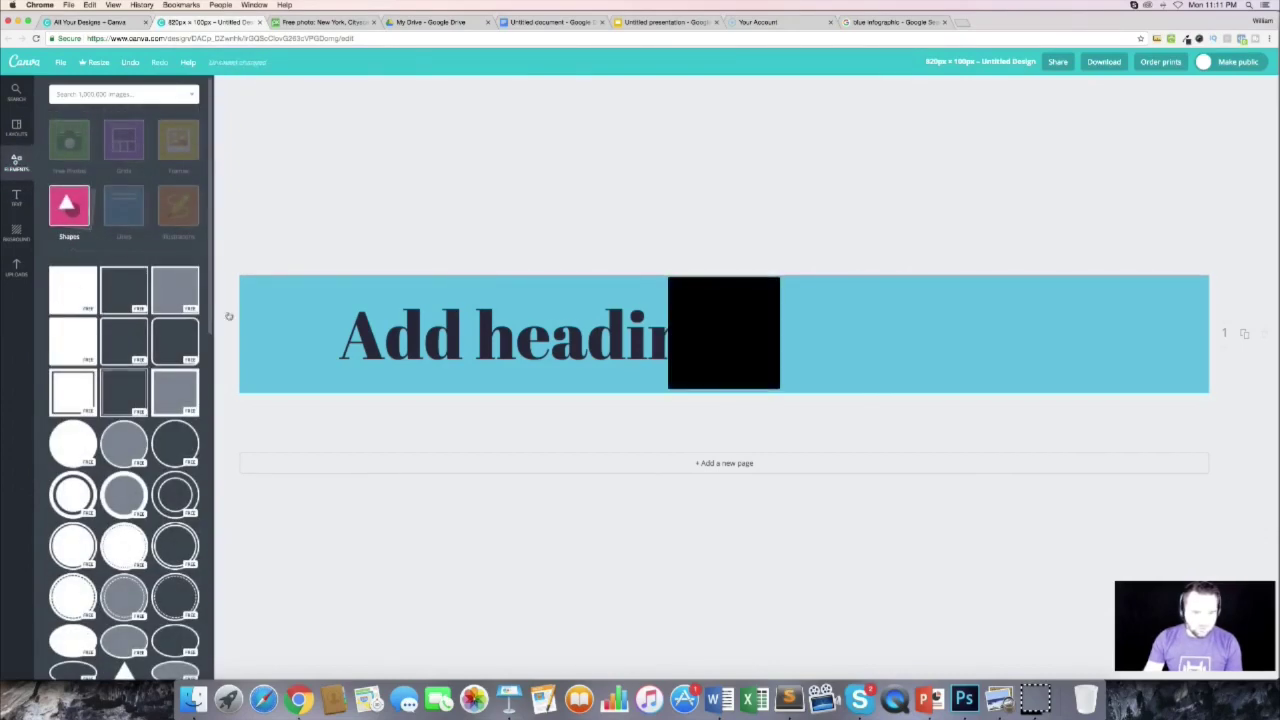
drag(696, 333, 834, 333)
drag(862, 380, 862, 408)
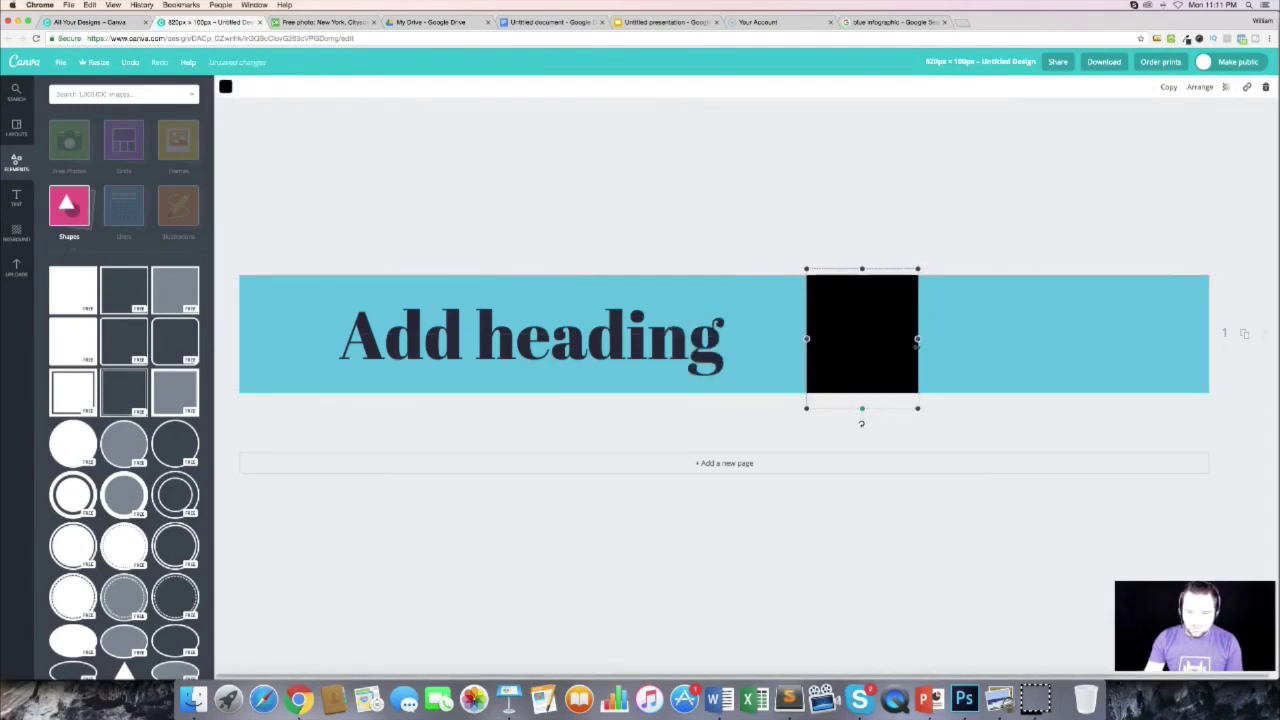
drag(919, 339, 1225, 341)
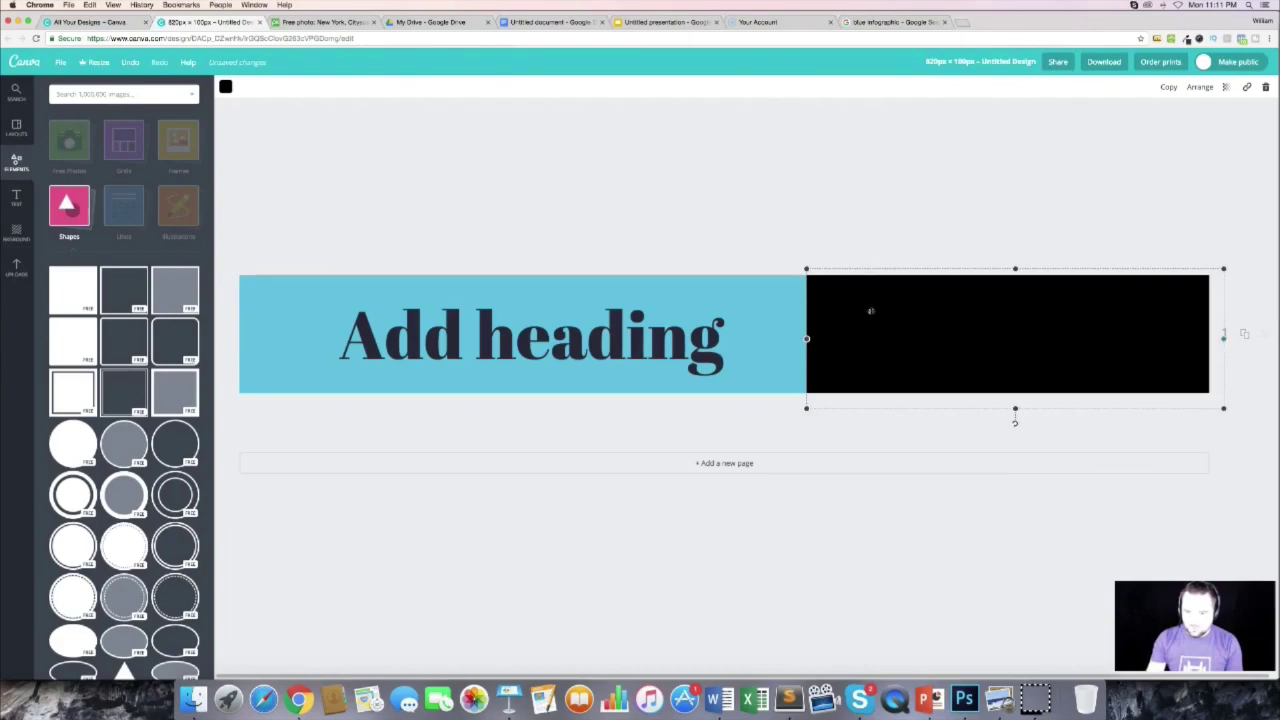
mouse_move(806, 339)
mouse_down()
mouse_move(734, 339)
mouse_move(788, 339)
mouse_up()
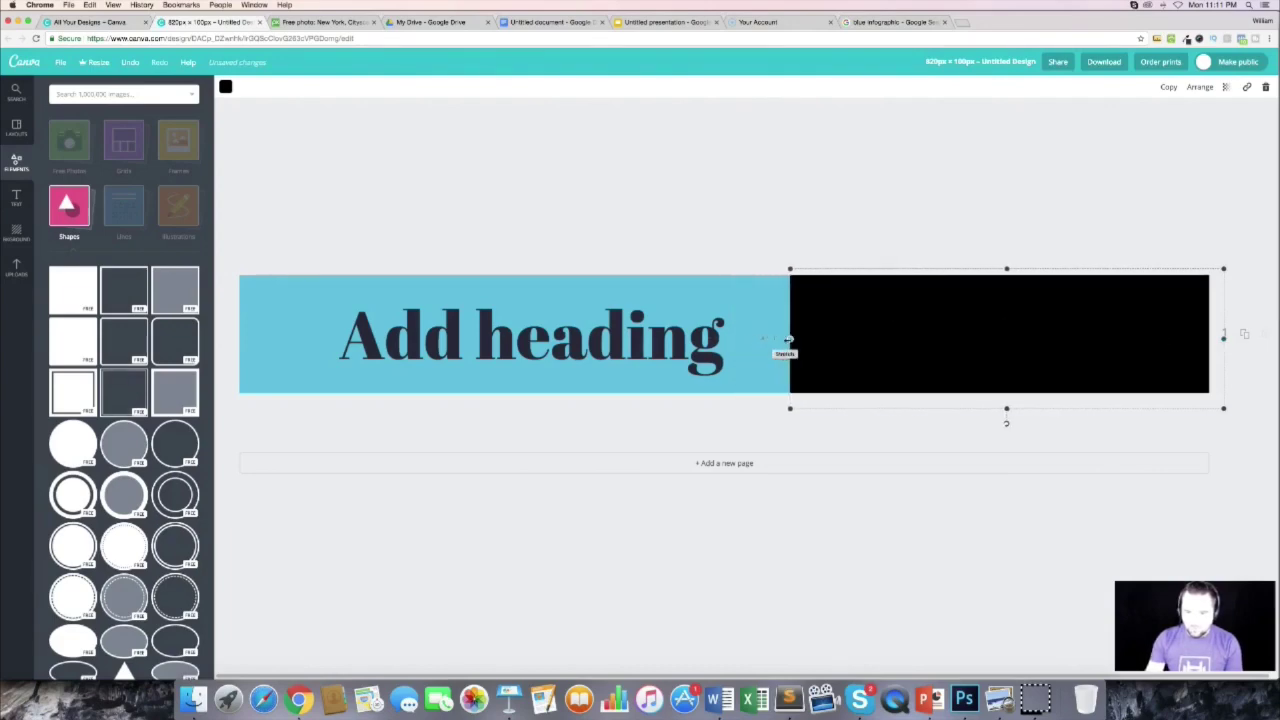
click(788, 194)
Step: Recolour the black rectangle with the coral red from the document colours
click(924, 340)
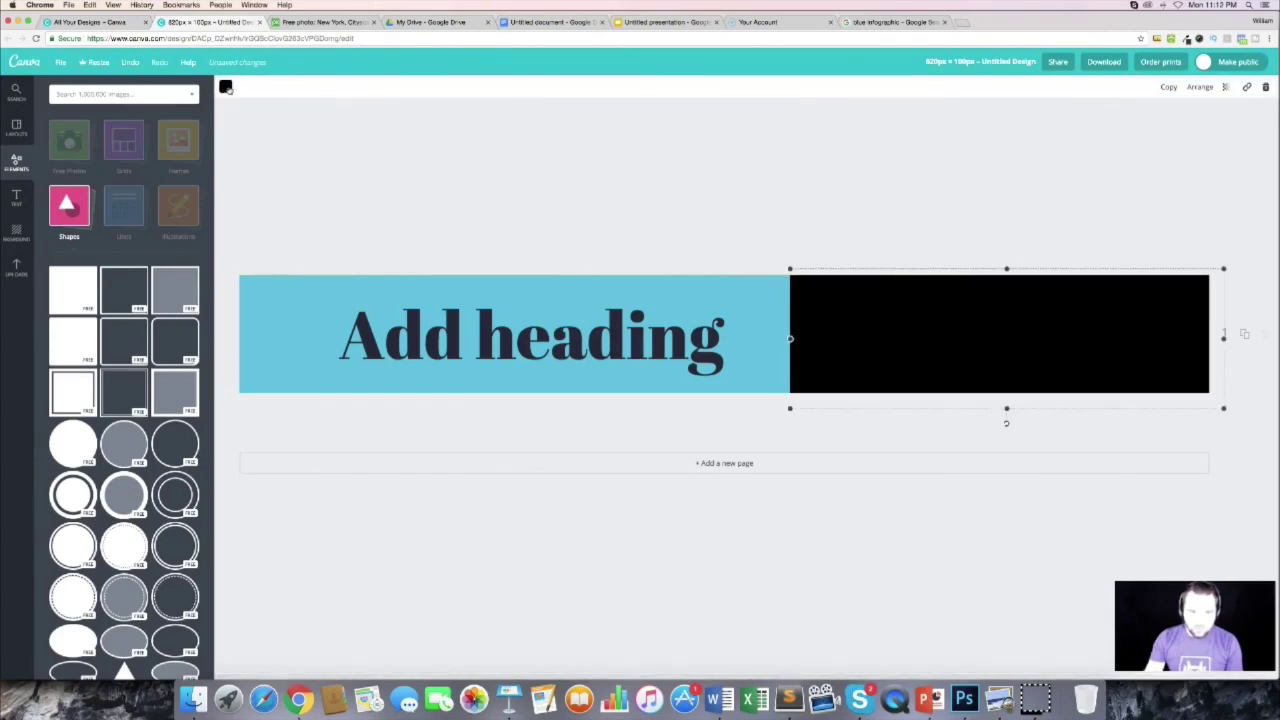
click(226, 88)
click(279, 146)
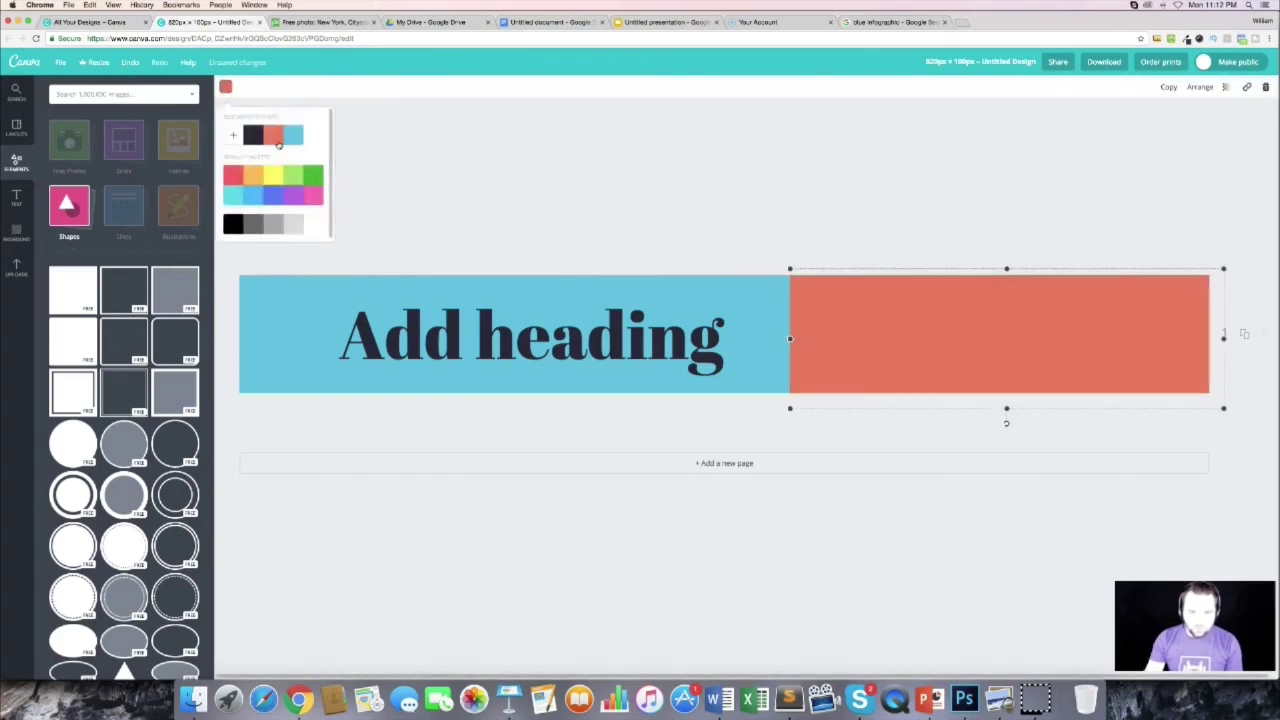
click(833, 301)
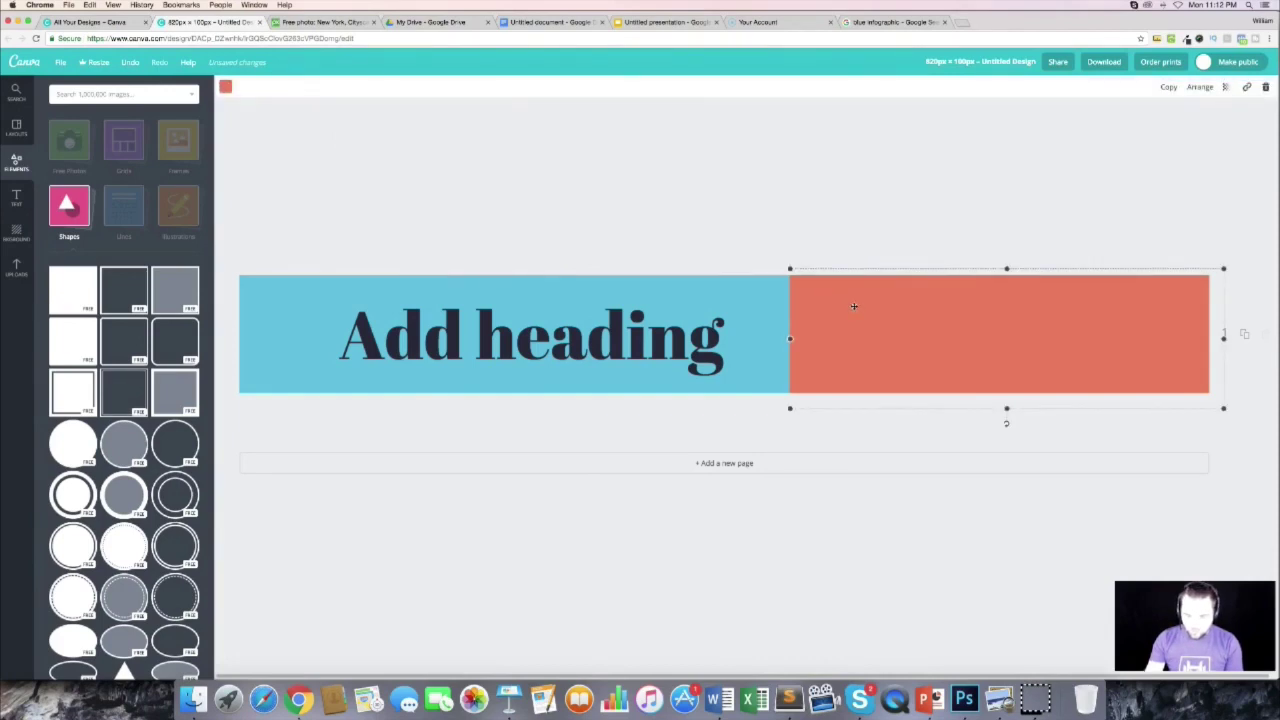
Step: Duplicate the coral rectangle, rotate the copy about 45 degrees and place it so its edge cuts diagonally into the blue area
key(super+d)
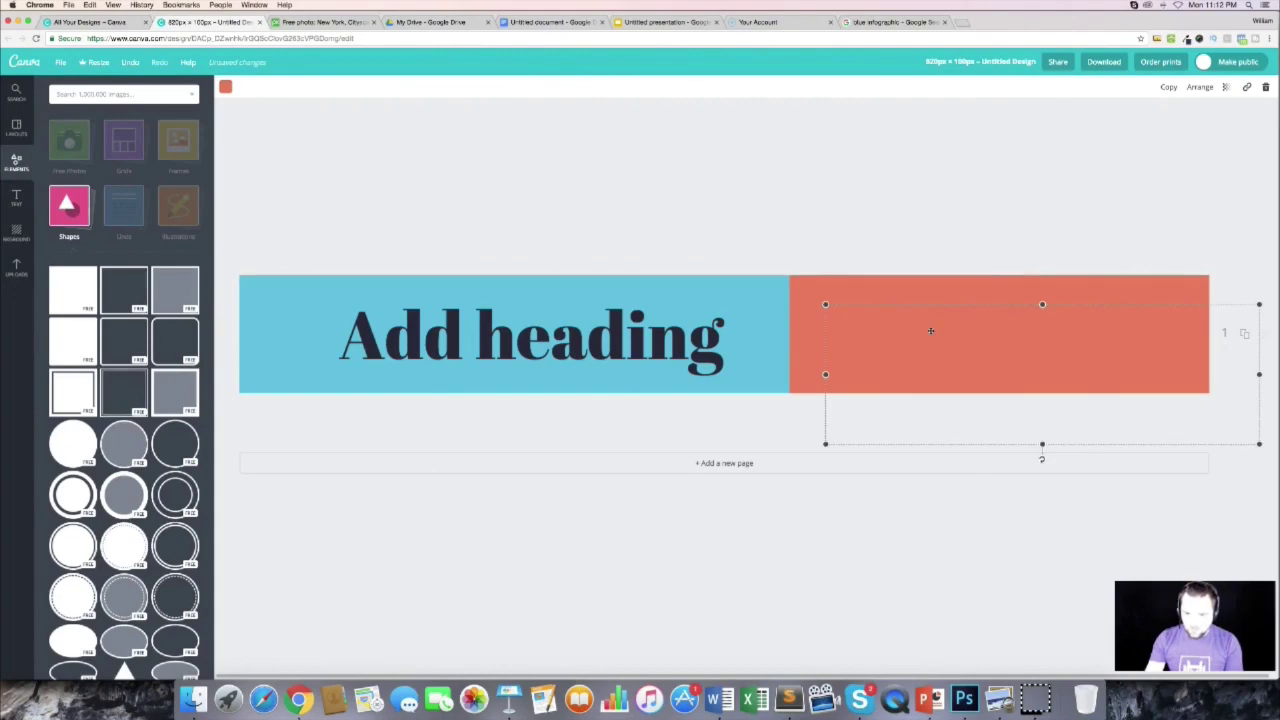
drag(930, 330, 848, 281)
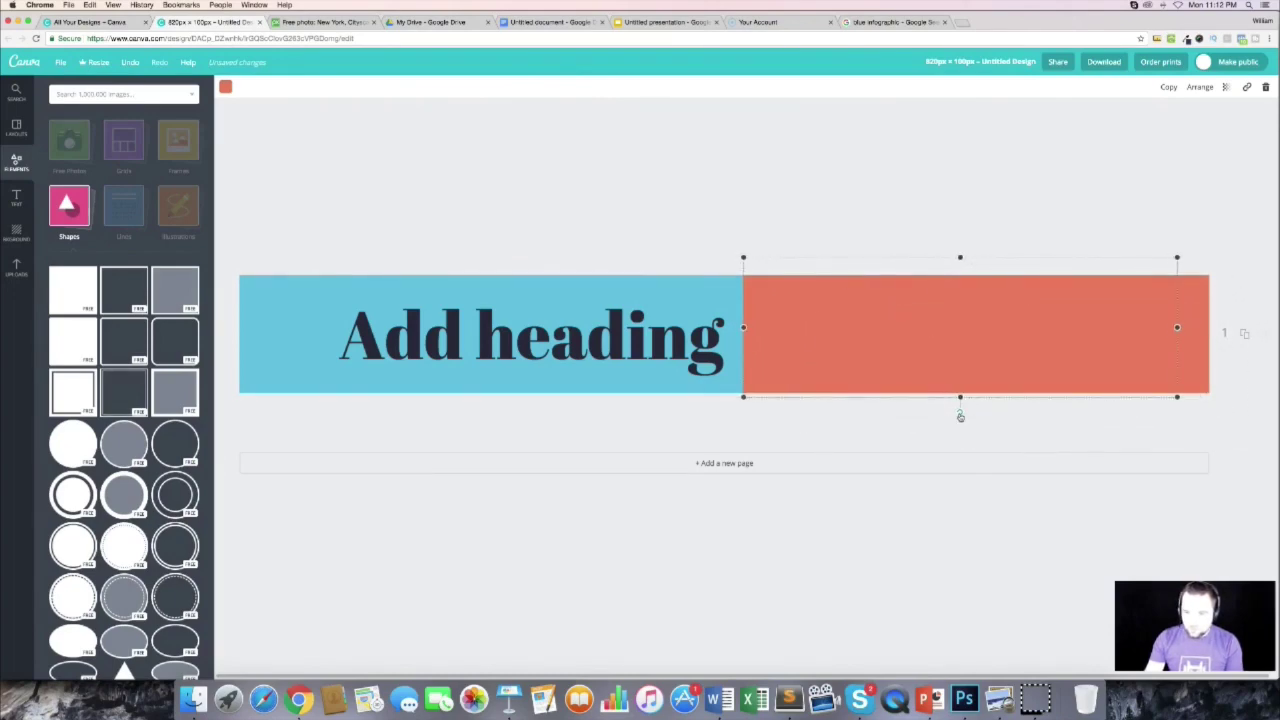
drag(960, 416, 865, 424)
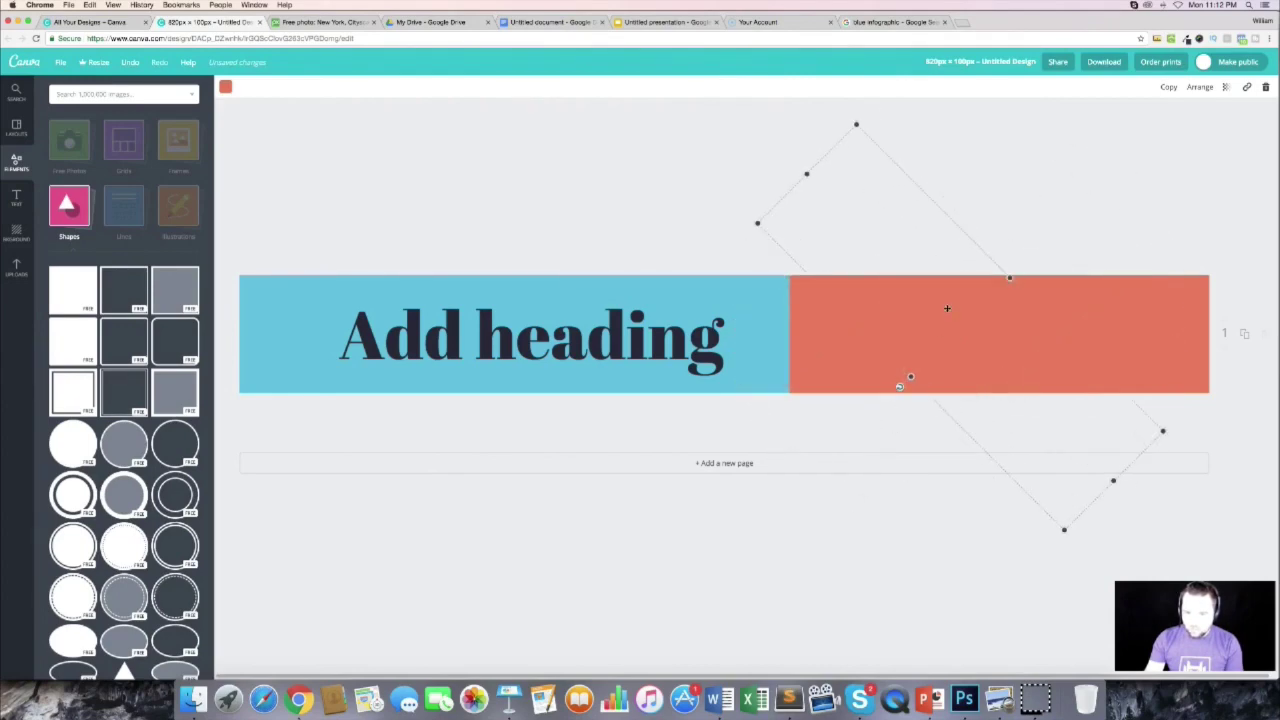
drag(946, 308, 849, 326)
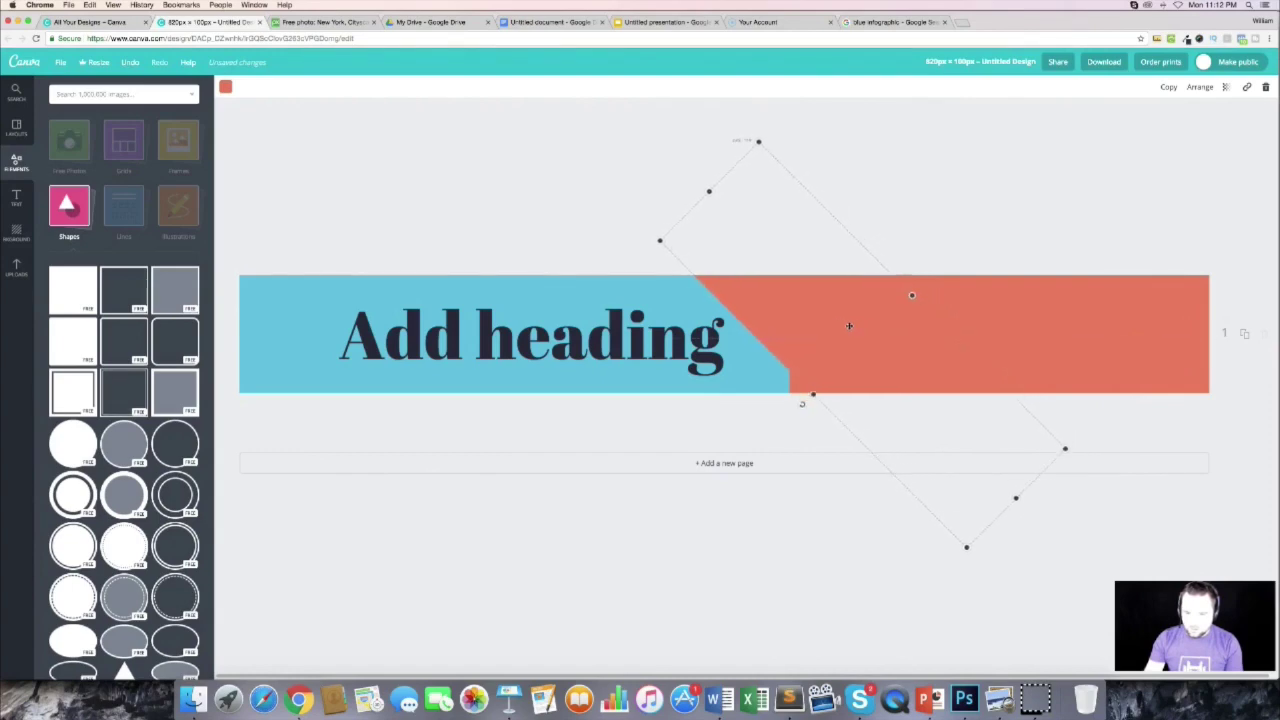
Step: Shift the upright coral rectangle slightly to the right so only the diagonal edge meets the blue area
click(796, 387)
drag(797, 387, 823, 387)
click(791, 212)
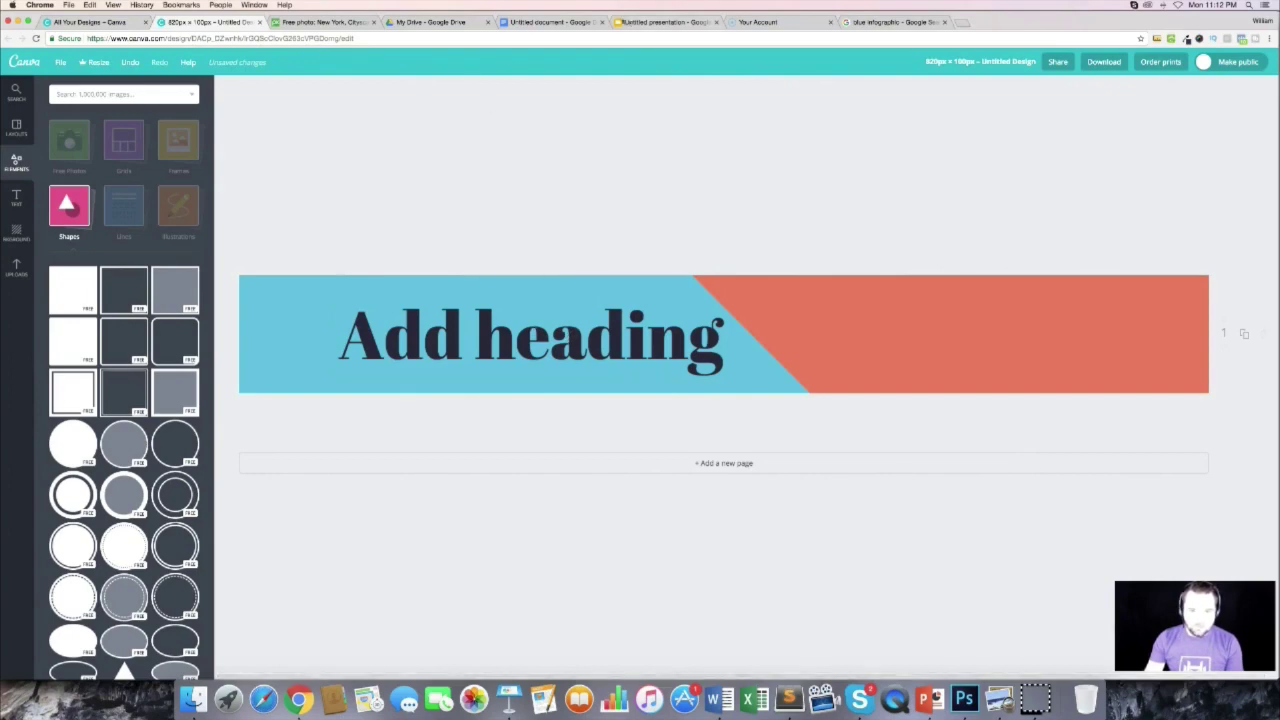
Step: Copy the title "Pricing Strategy for Your Sales Funnel" from the Google Docs document and paste it over the Canva banner's heading text
click(550, 22)
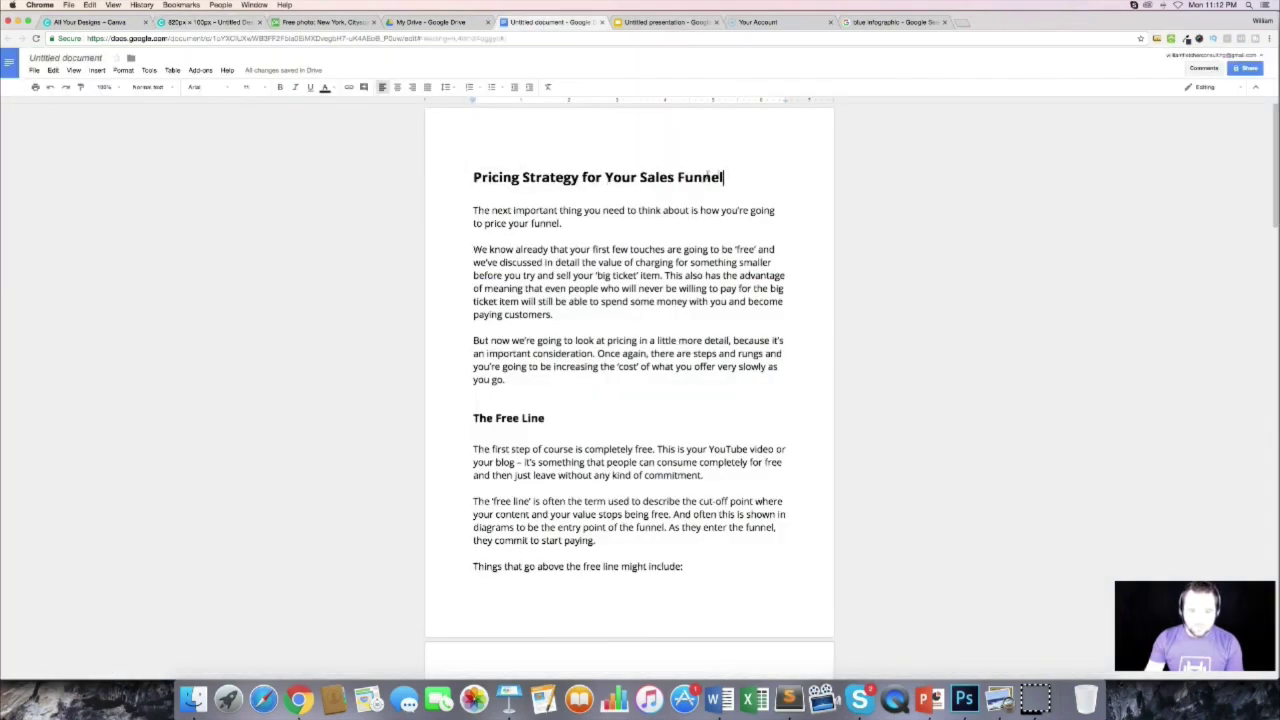
drag(724, 177, 470, 177)
key(super+c)
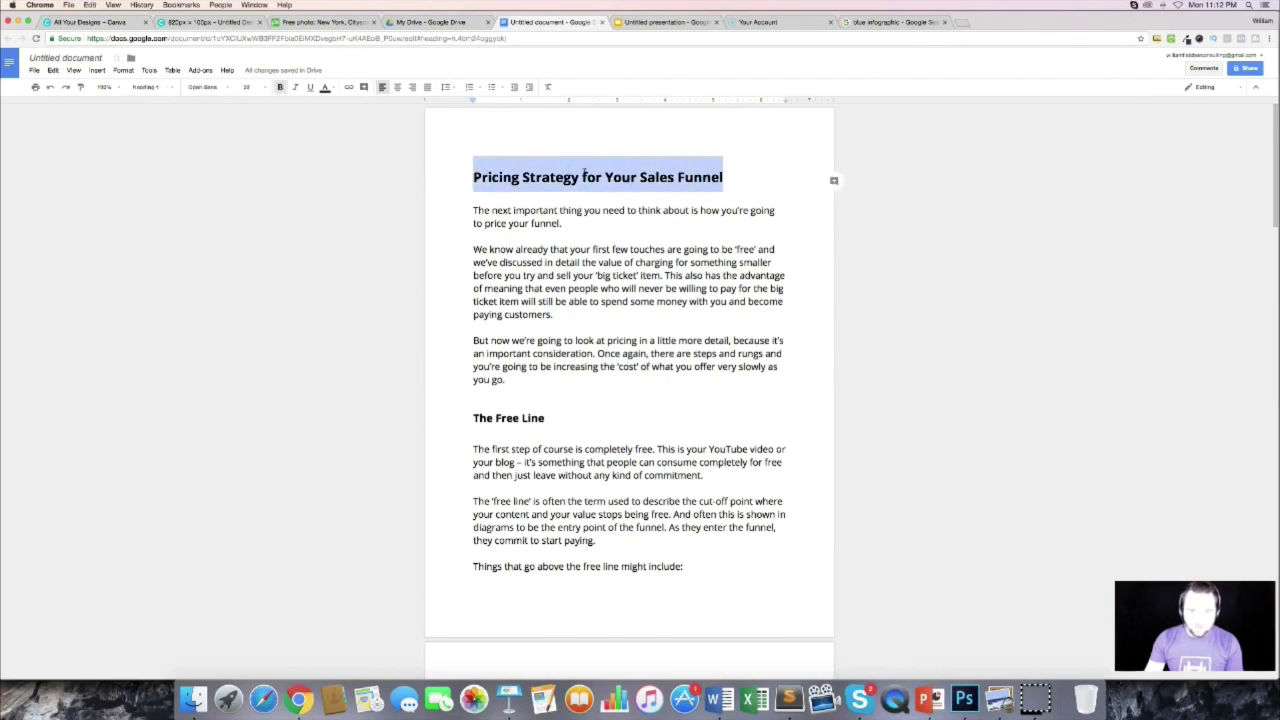
key(super+2)
key(super+v)
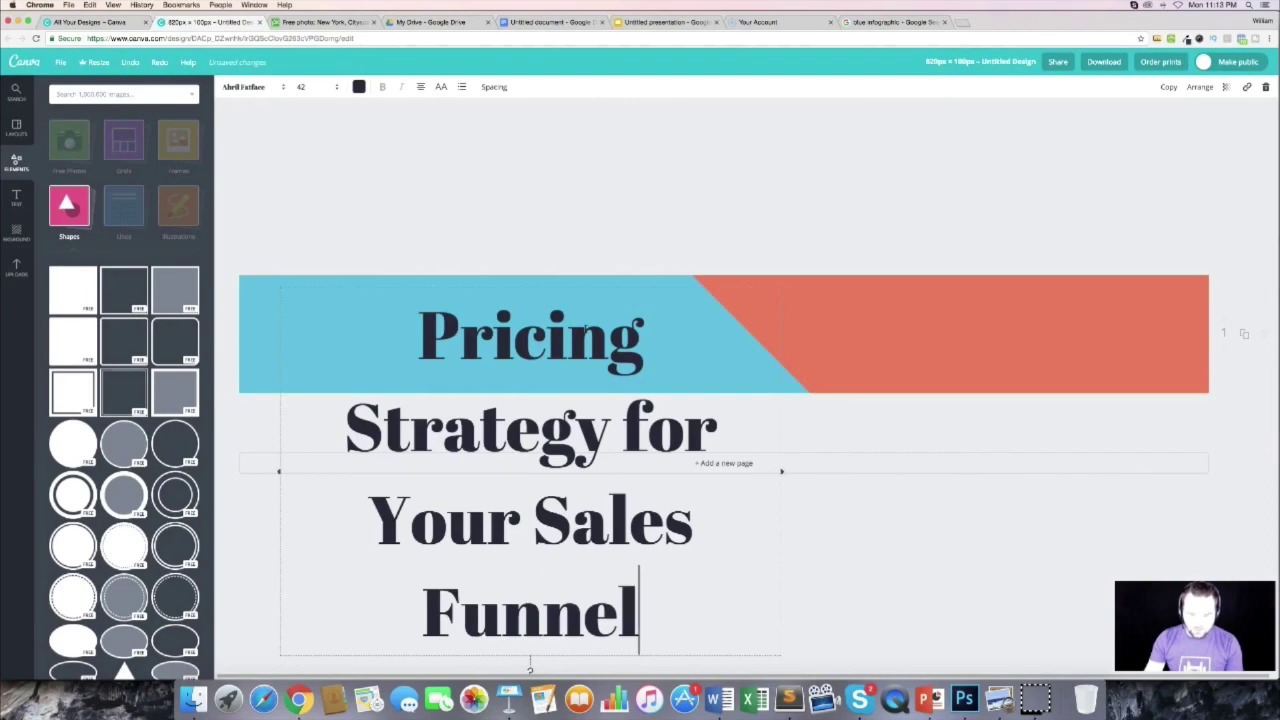
Step: Set the banner title's font size to 24, after trying 18
click(300, 87)
click(315, 205)
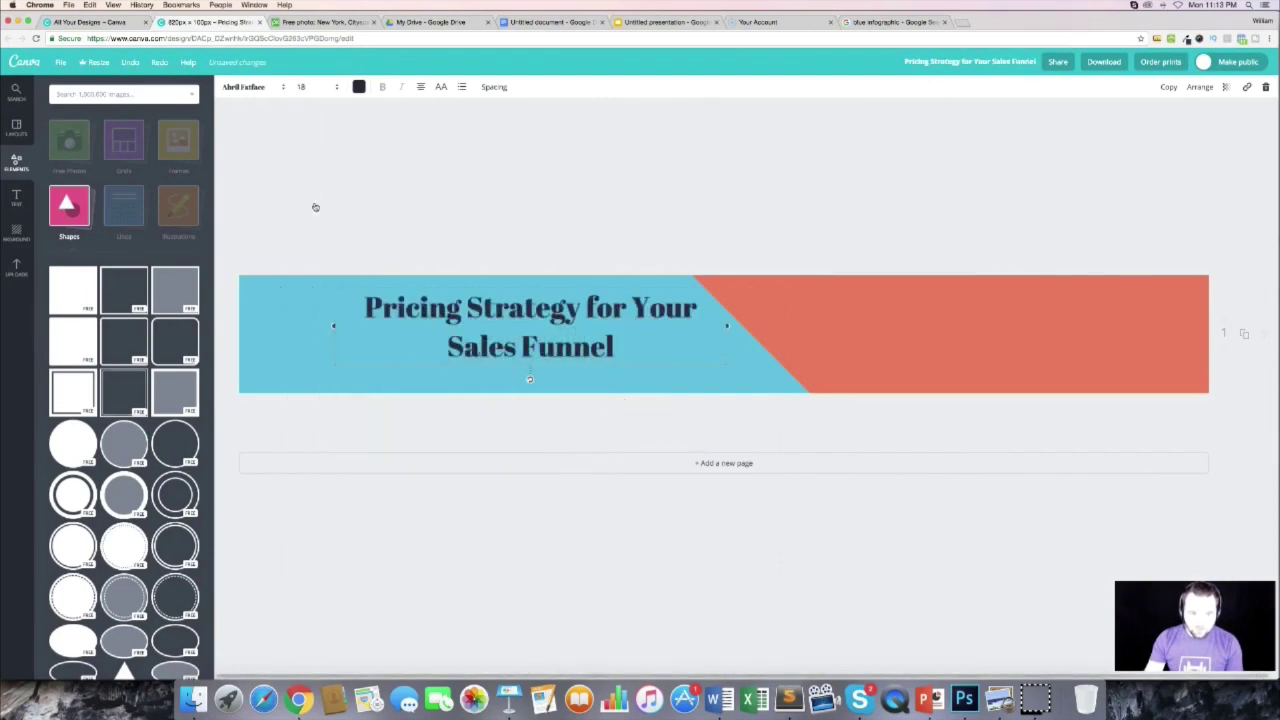
click(310, 90)
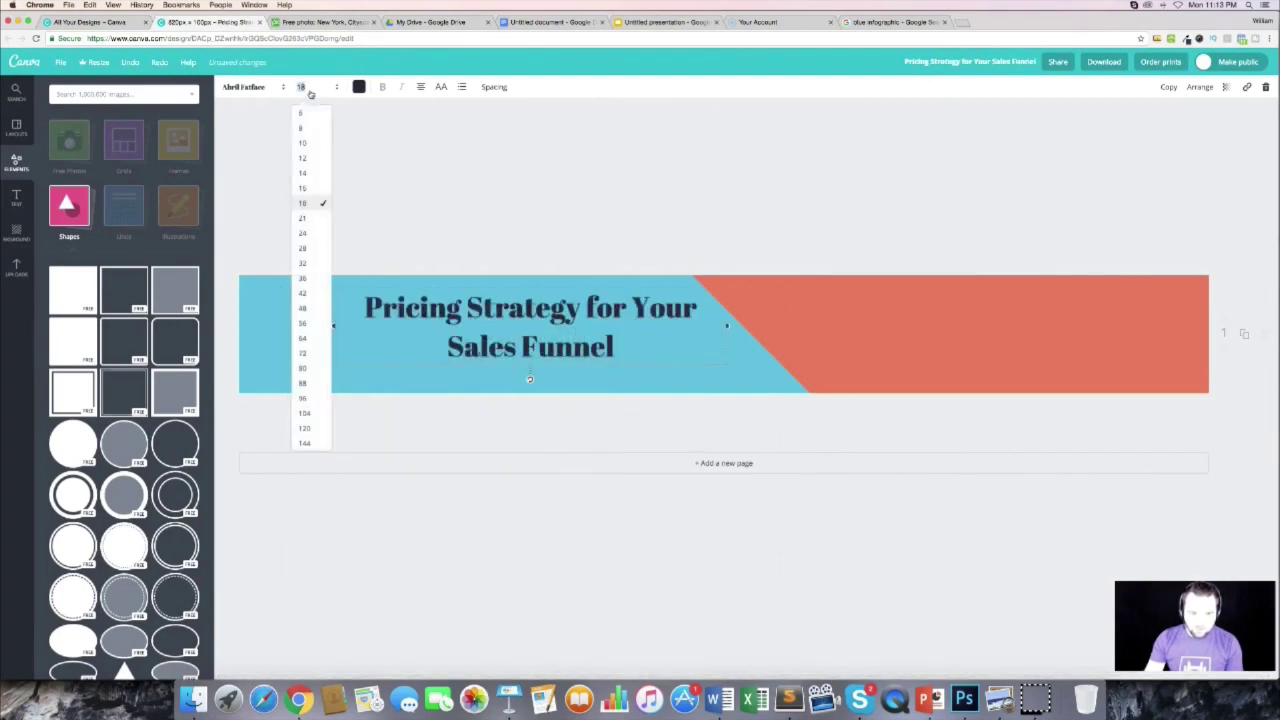
click(312, 233)
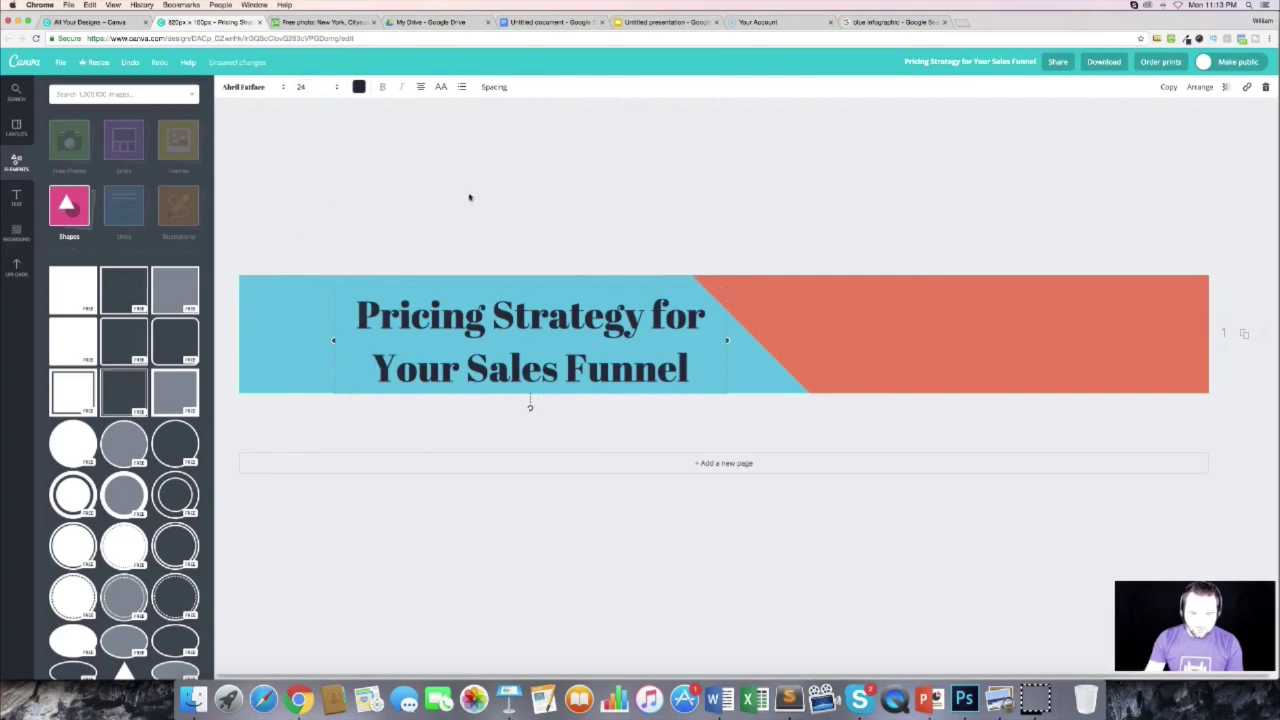
Step: Change the banner title's font to Open Sans
click(252, 88)
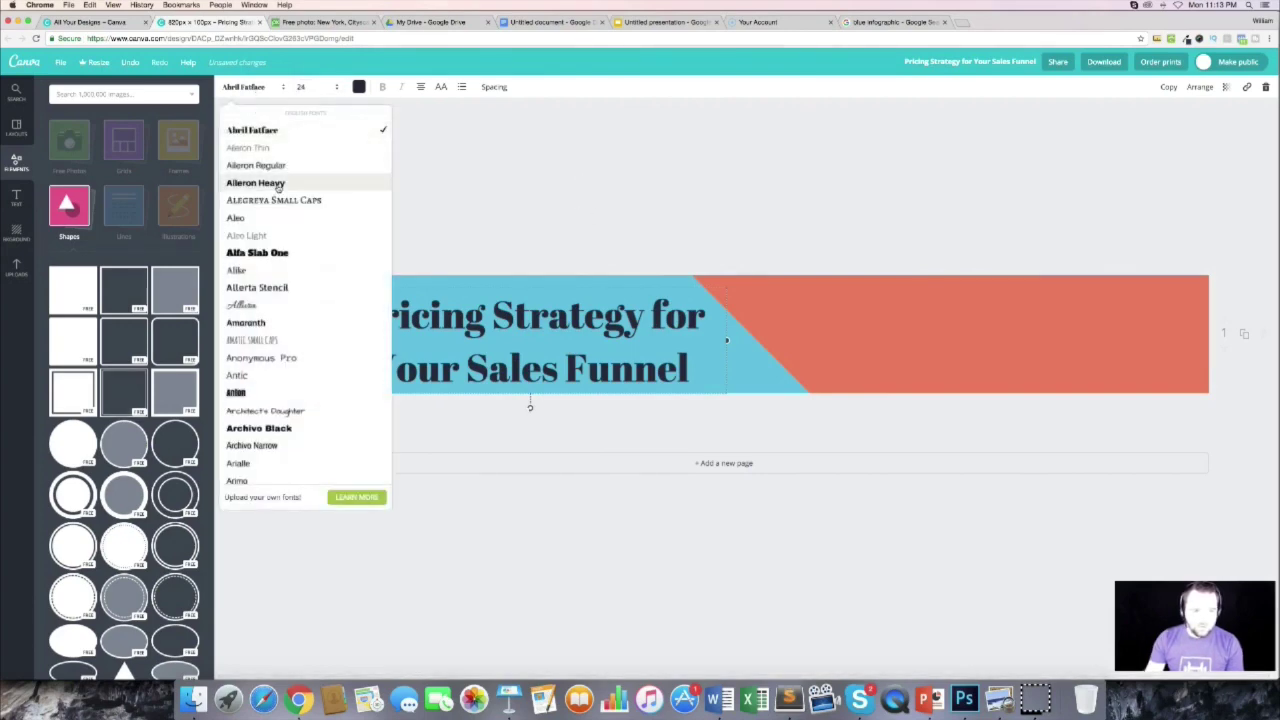
scroll(290, 195, down, 10)
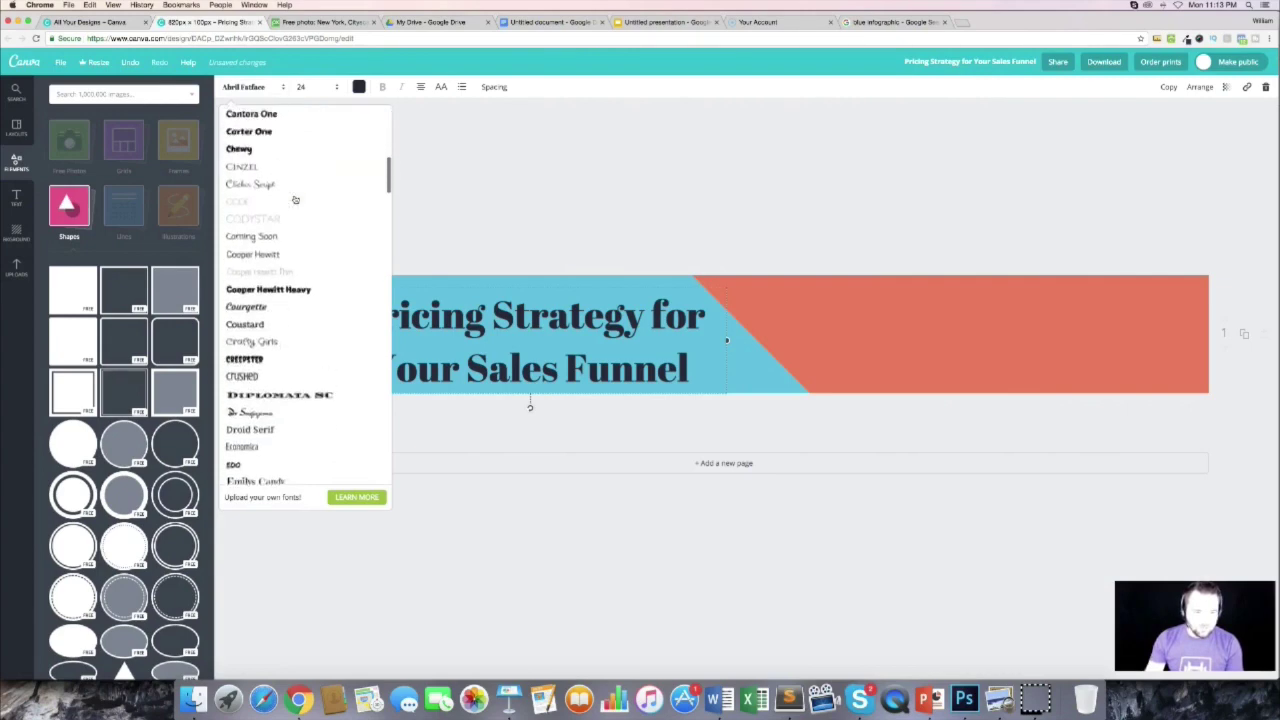
scroll(298, 215, down, 15)
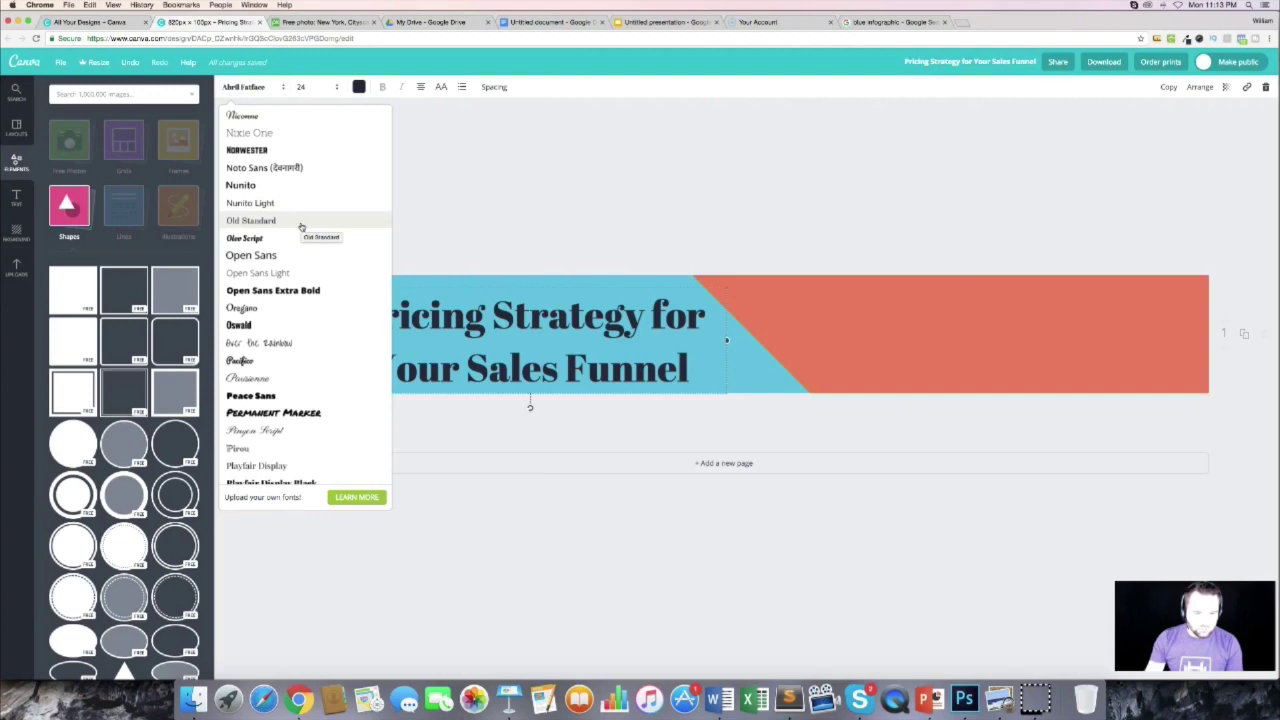
click(280, 257)
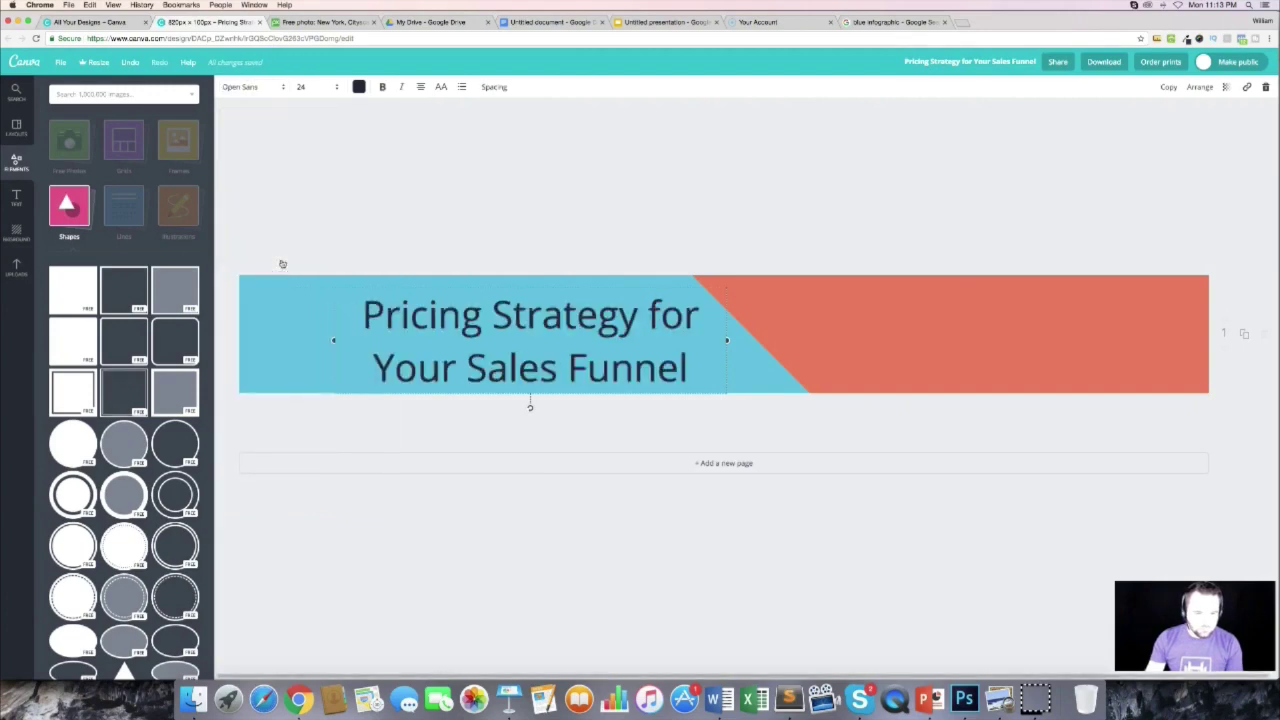
click(282, 264)
Step: Move the title onto the coral area and send both coral shapes back behind it
drag(408, 335, 708, 319)
click(1109, 290)
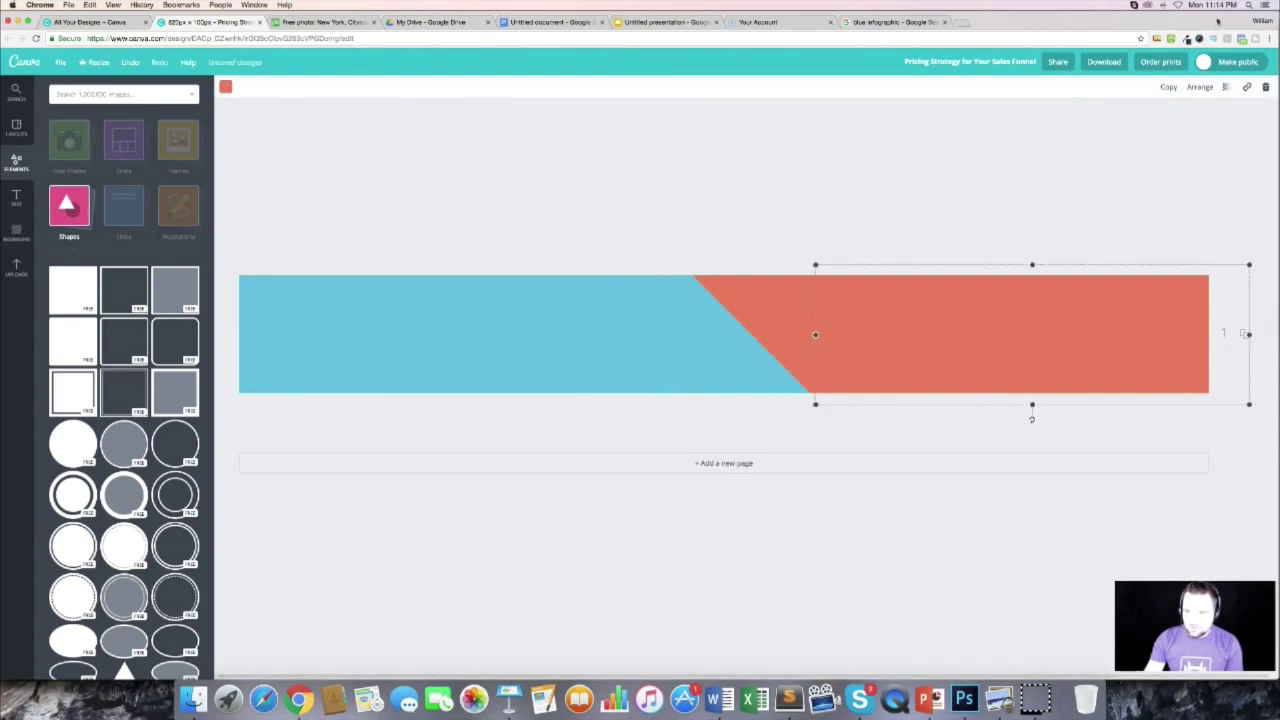
click(1205, 87)
click(1184, 133)
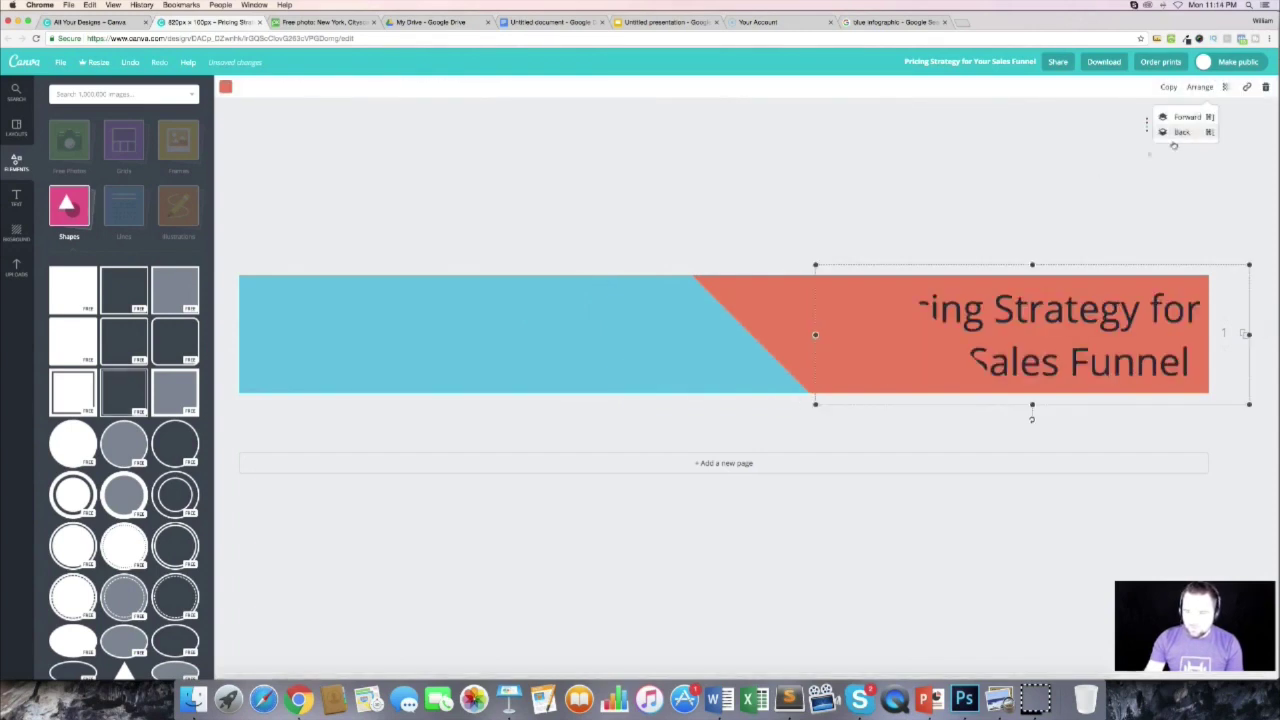
click(748, 285)
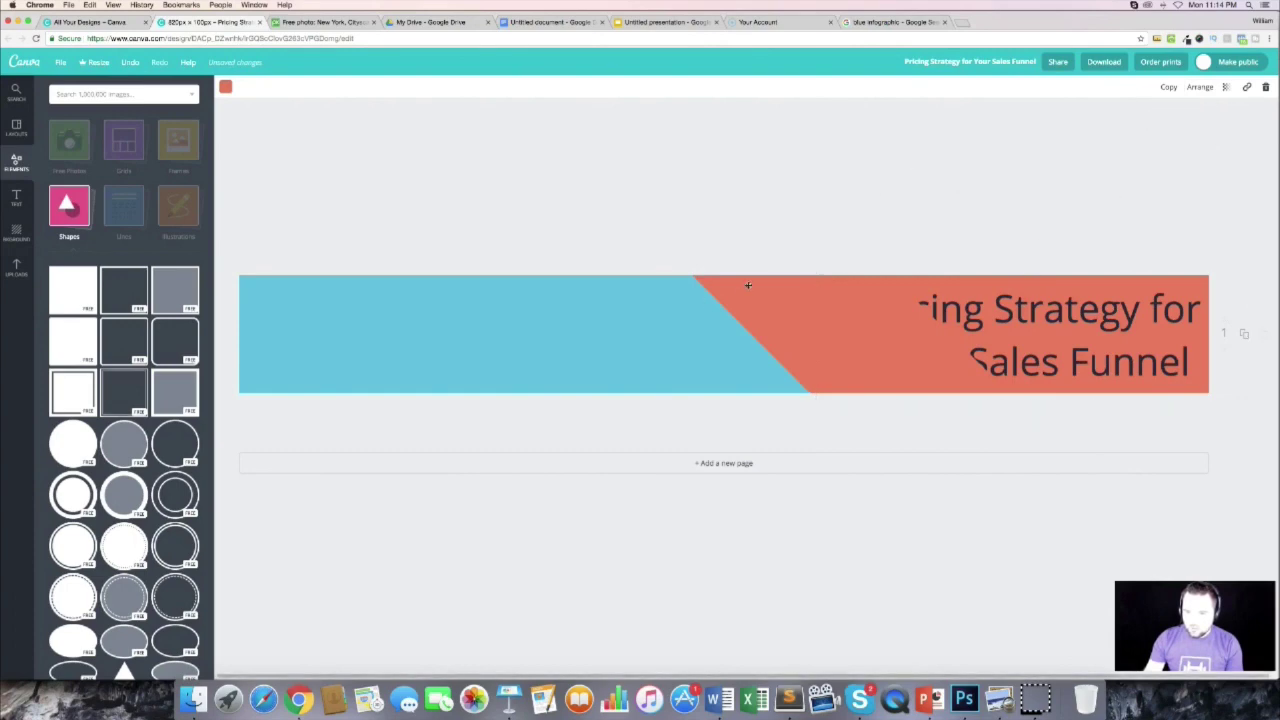
click(1205, 87)
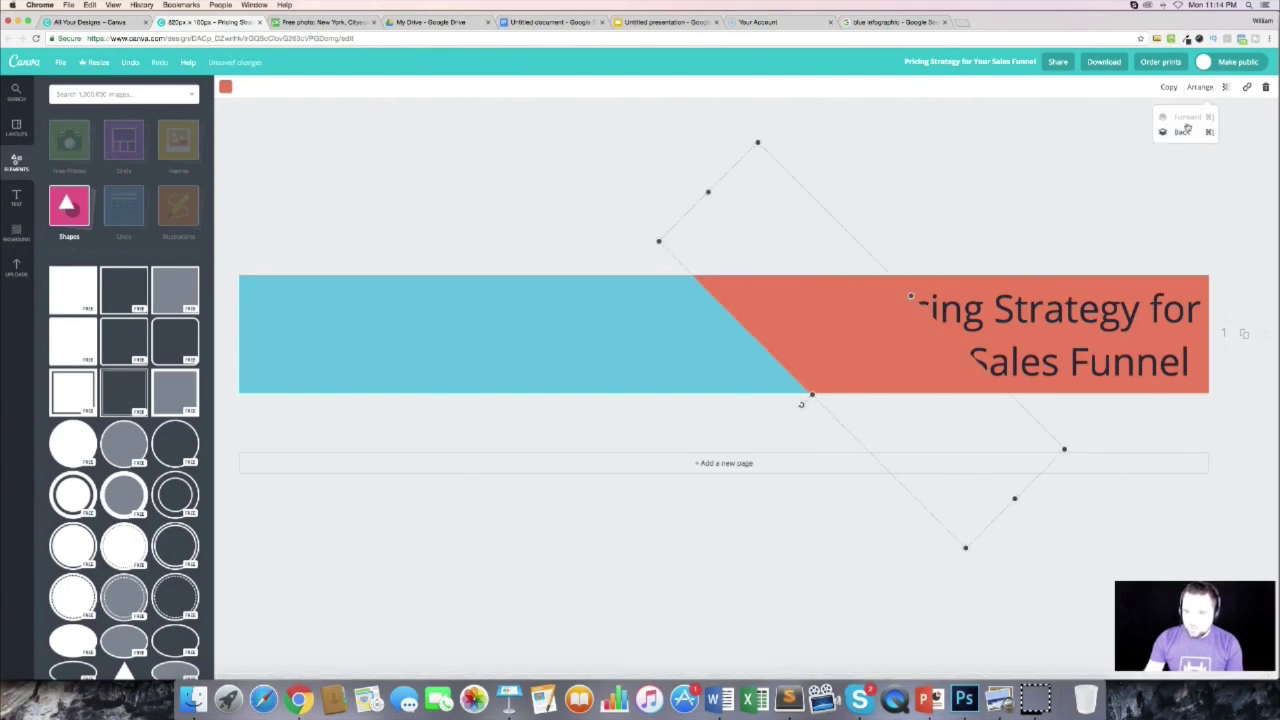
click(1184, 133)
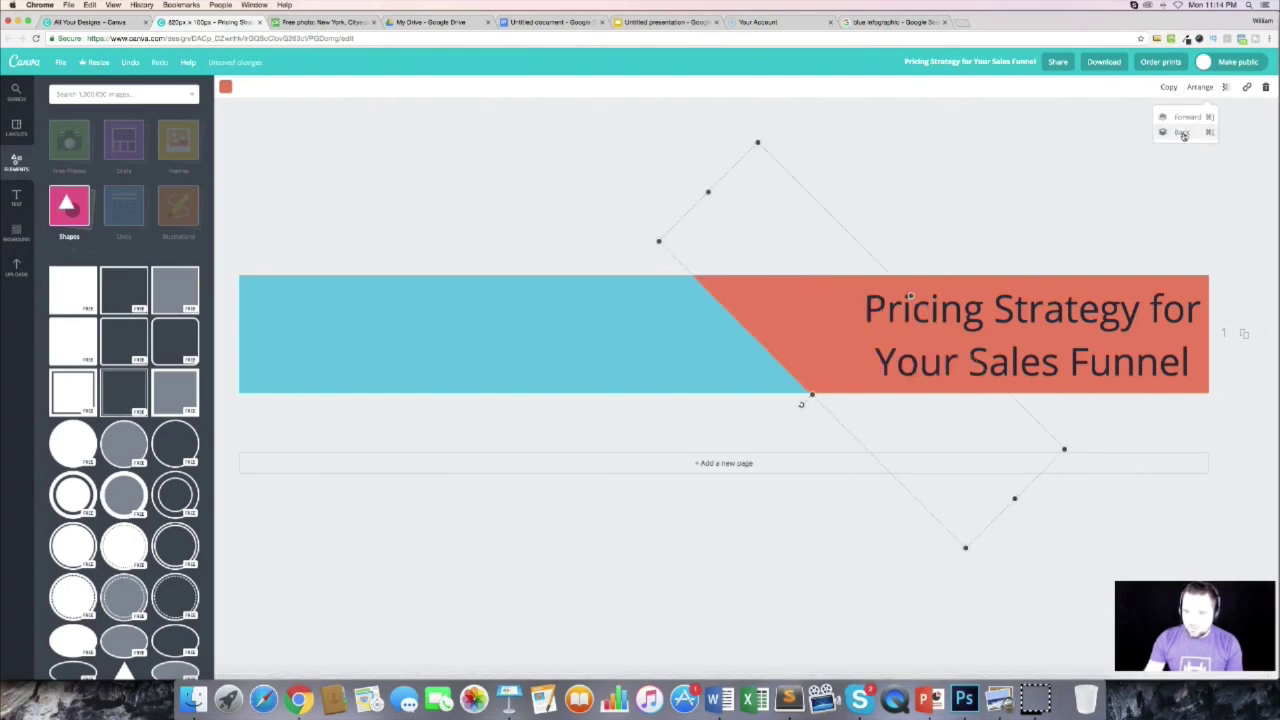
Step: Shift the title slightly left so it sits clear of the banner's right edge within the coral area
click(796, 104)
drag(1020, 313, 979, 313)
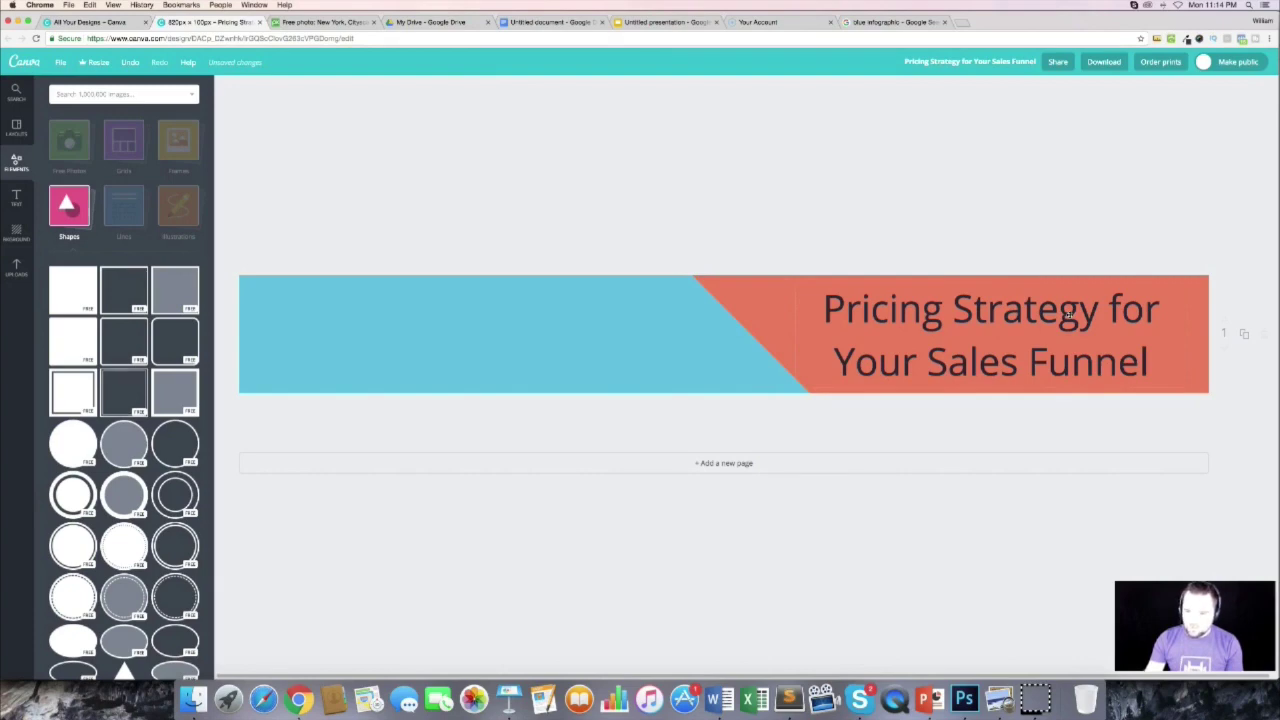
drag(1068, 316, 1062, 316)
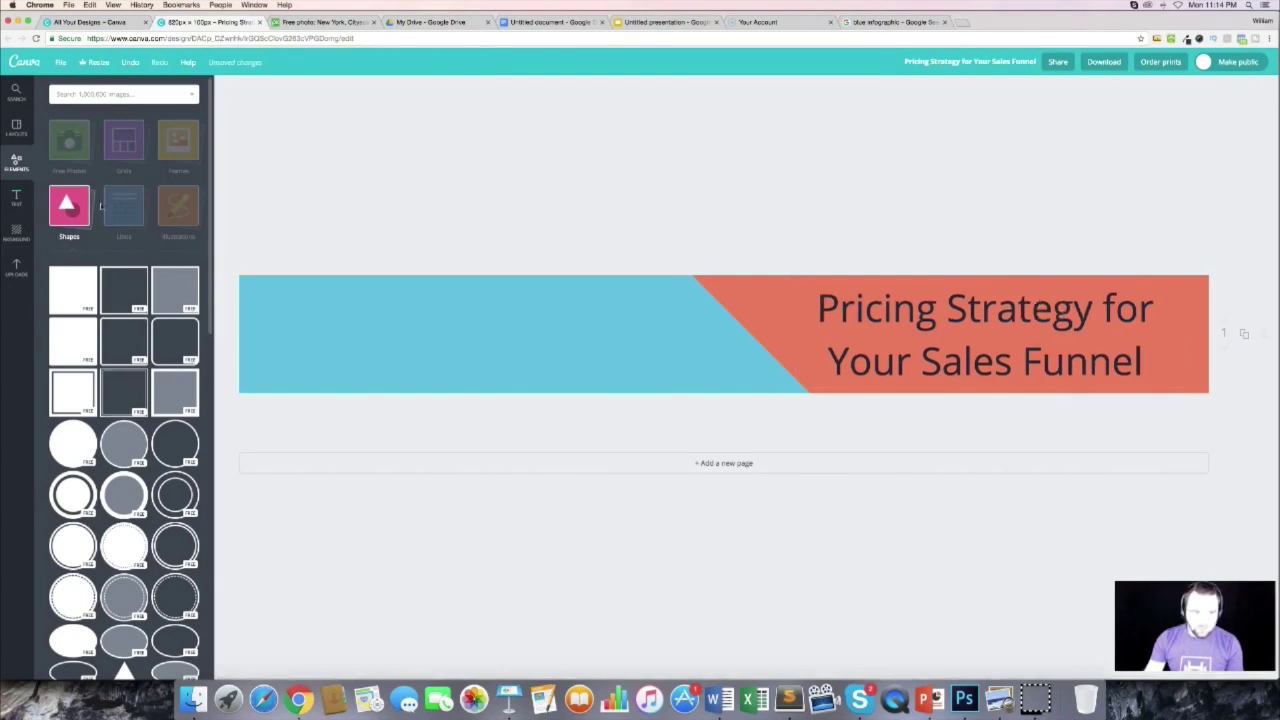
Step: Add a second heading on the blue area of the banner with the text SALES FUNNEL TIPS
click(15, 198)
click(124, 148)
drag(651, 380, 392, 335)
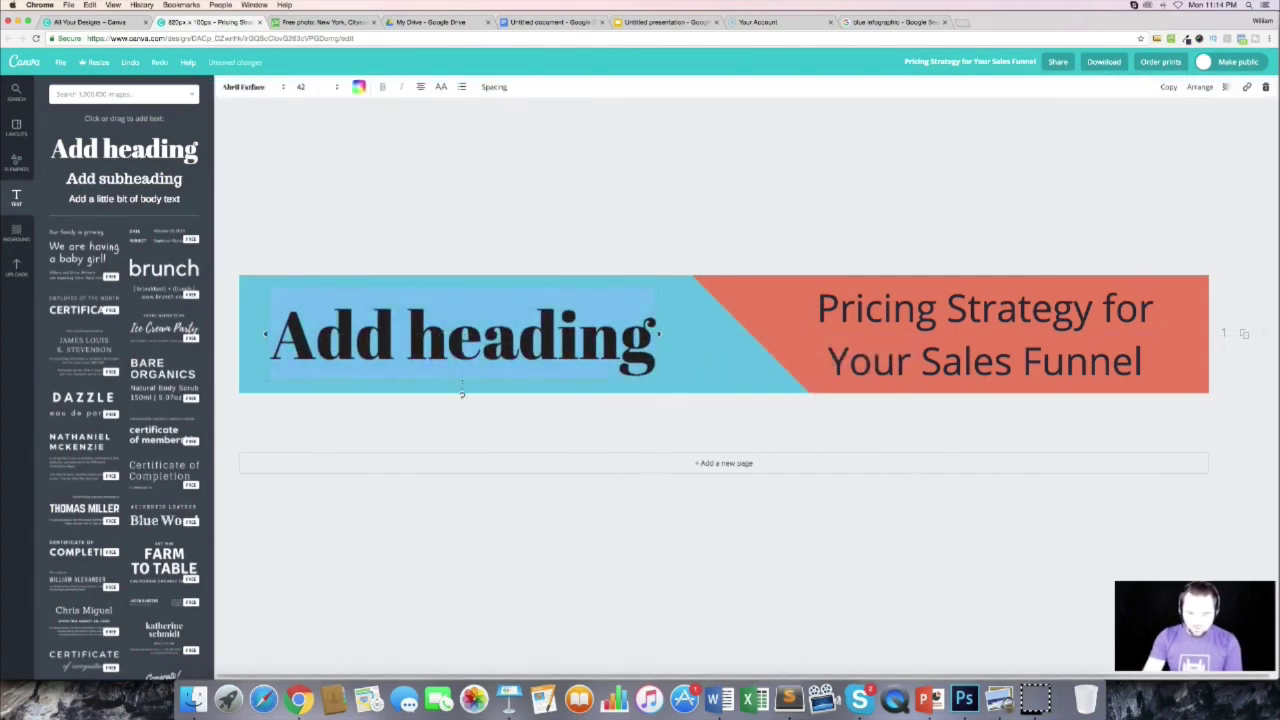
text(SALES FU)
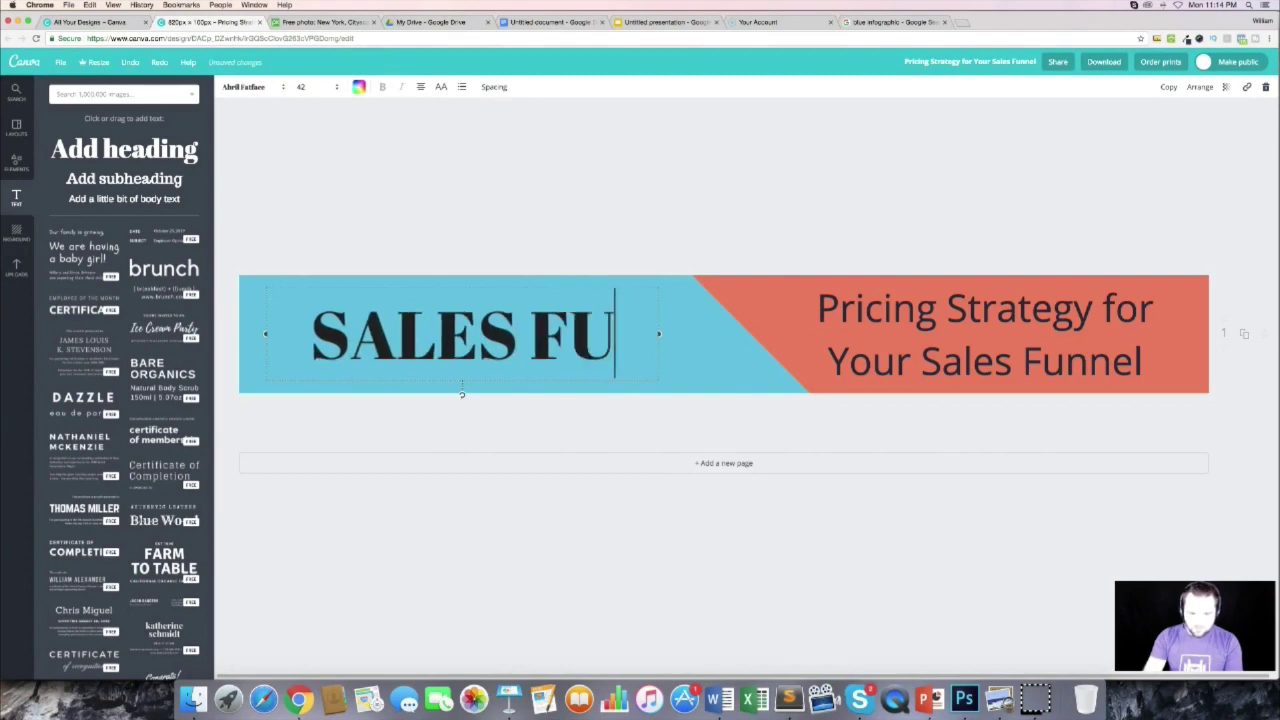
text(NNEL TIPS)
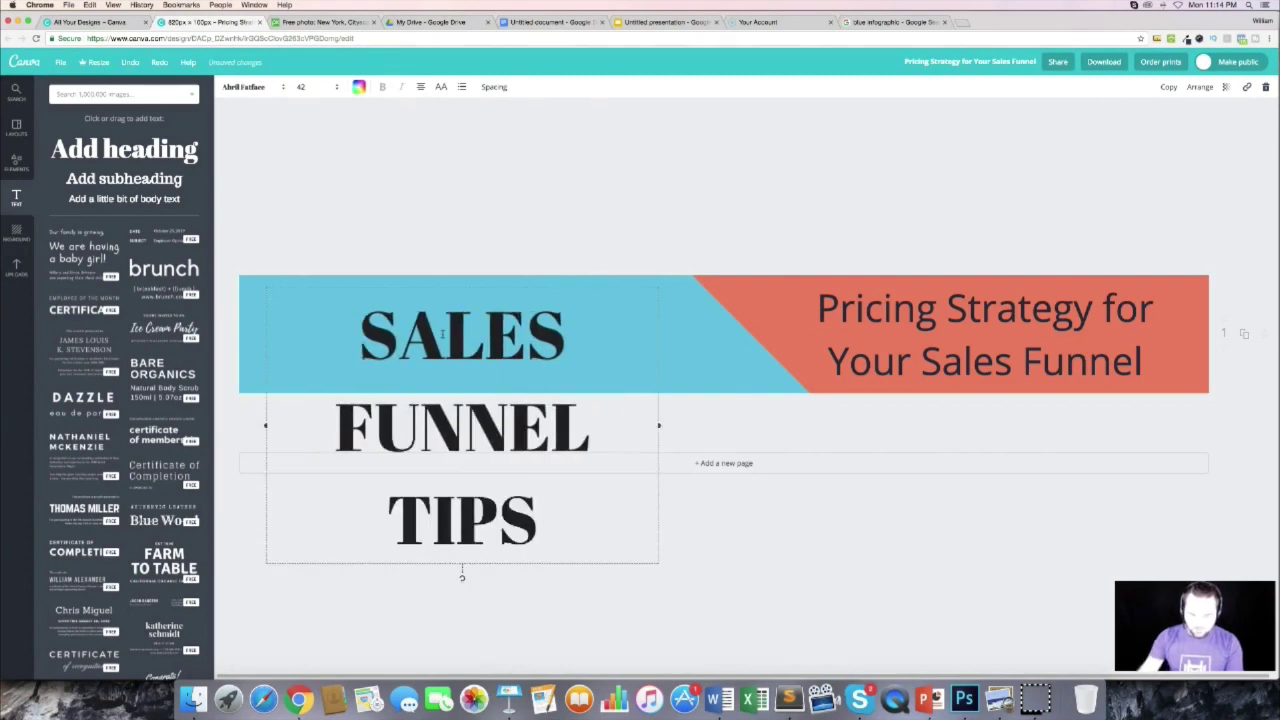
Step: Set the font size of the SALES FUNNEL TIPS heading to 24
key(super+a)
click(300, 87)
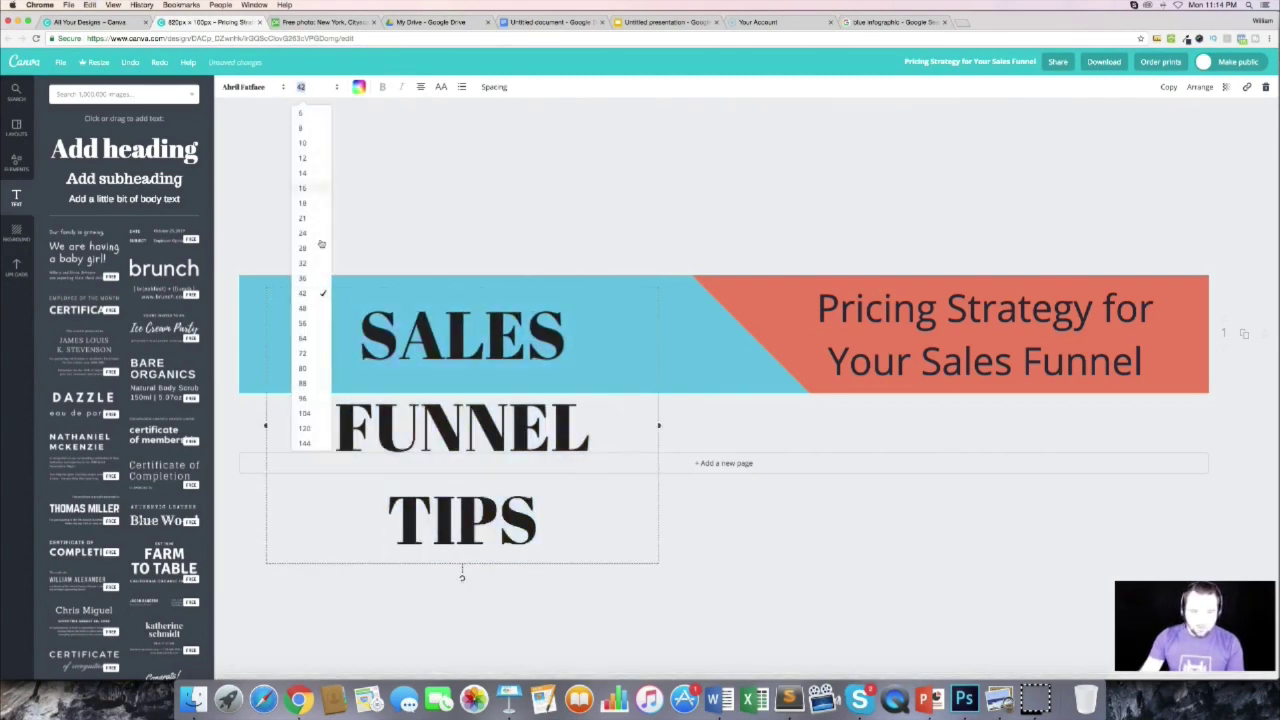
click(315, 232)
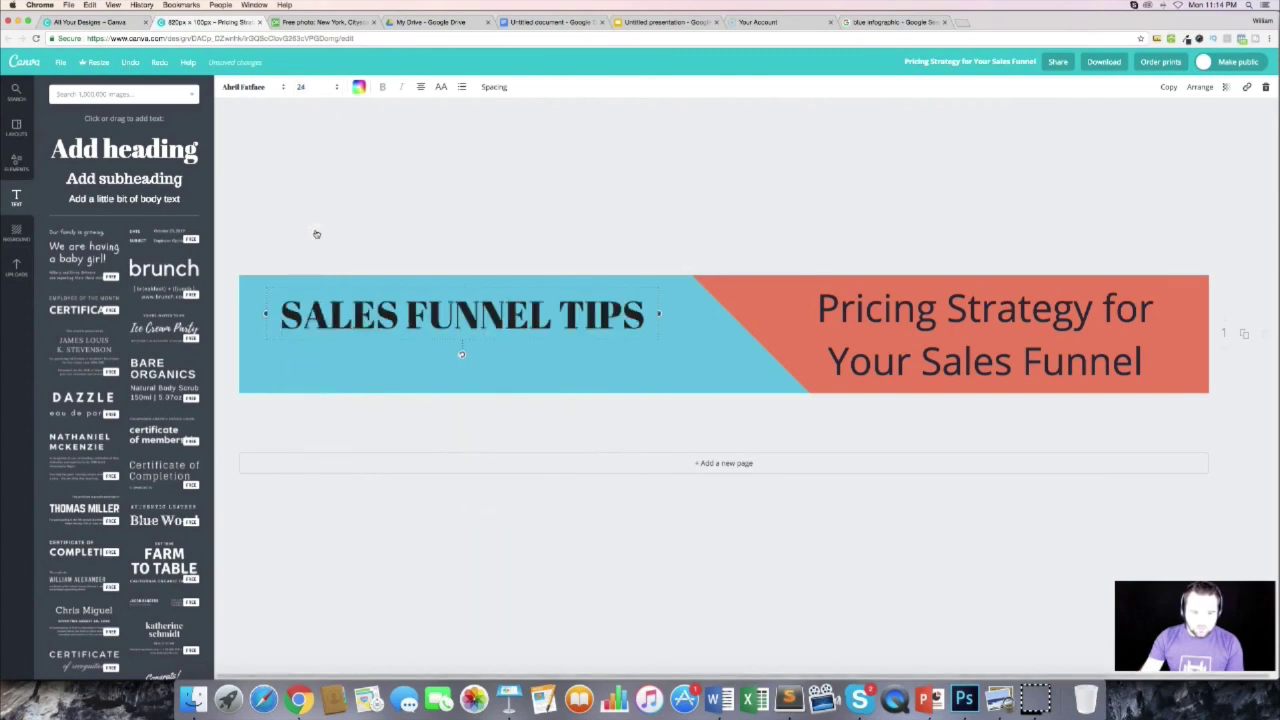
Step: Change the SALES FUNNEL TIPS heading's font to Archivo Black and set its size to 16
click(261, 91)
scroll(318, 212, down, 5)
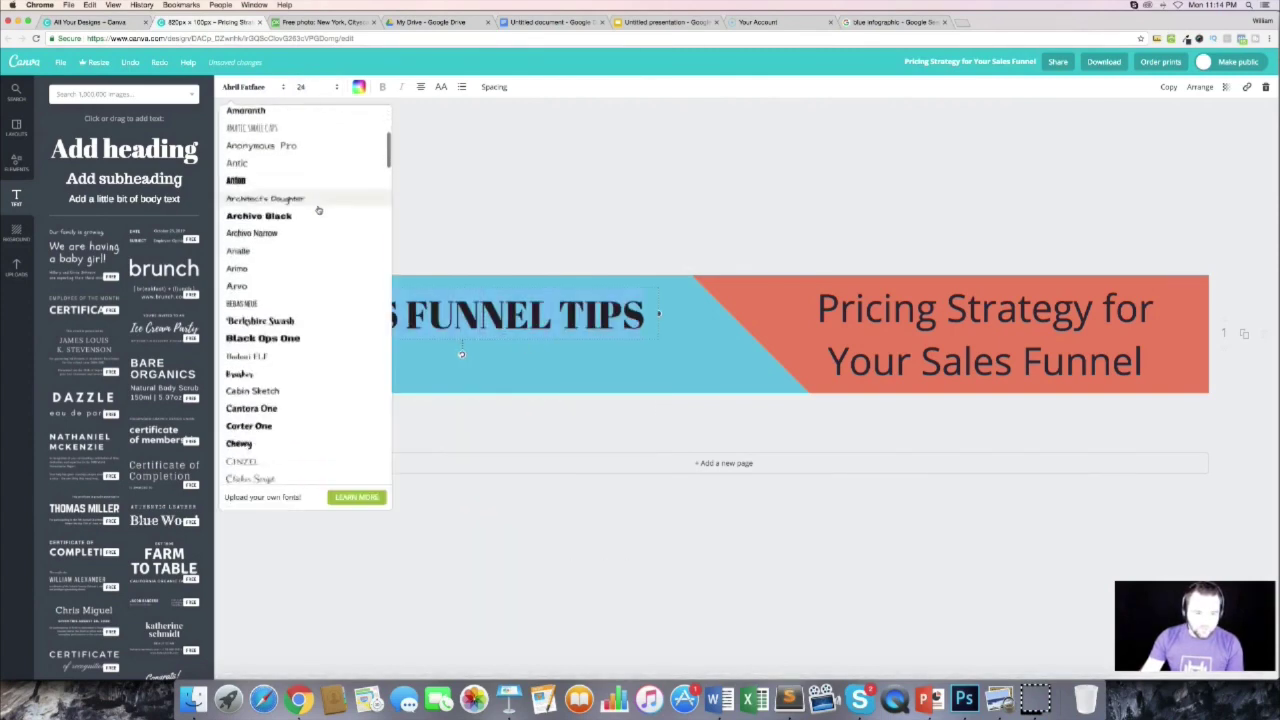
click(279, 167)
click(303, 87)
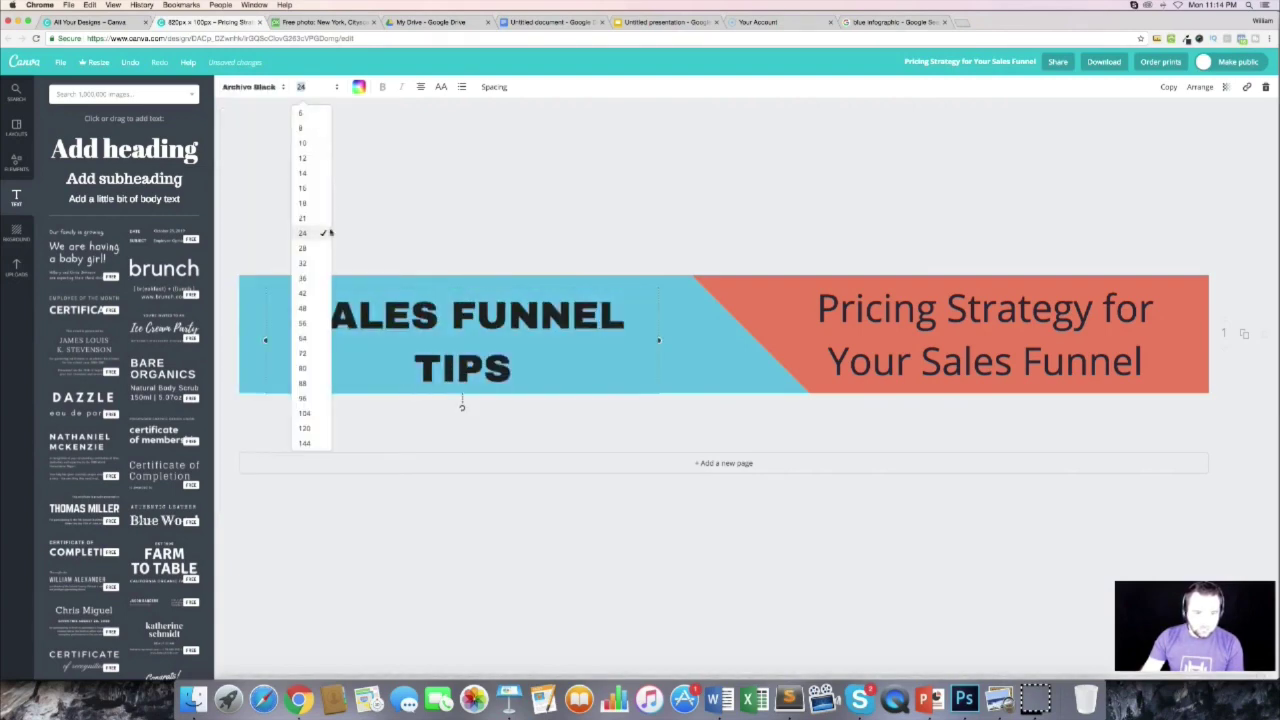
click(311, 192)
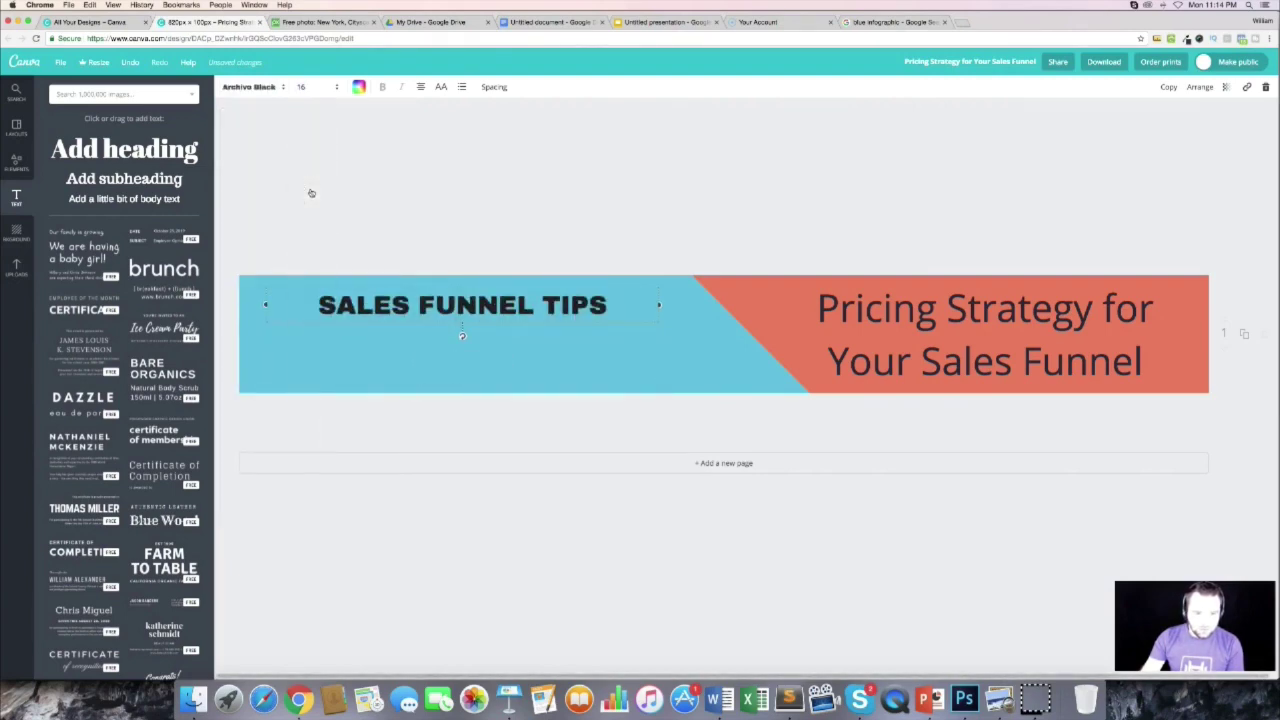
Step: Move the SALES FUNNEL TIPS heading to mid-height, closer to the coral area, and set its font size to 18
drag(450, 305, 518, 335)
click(303, 87)
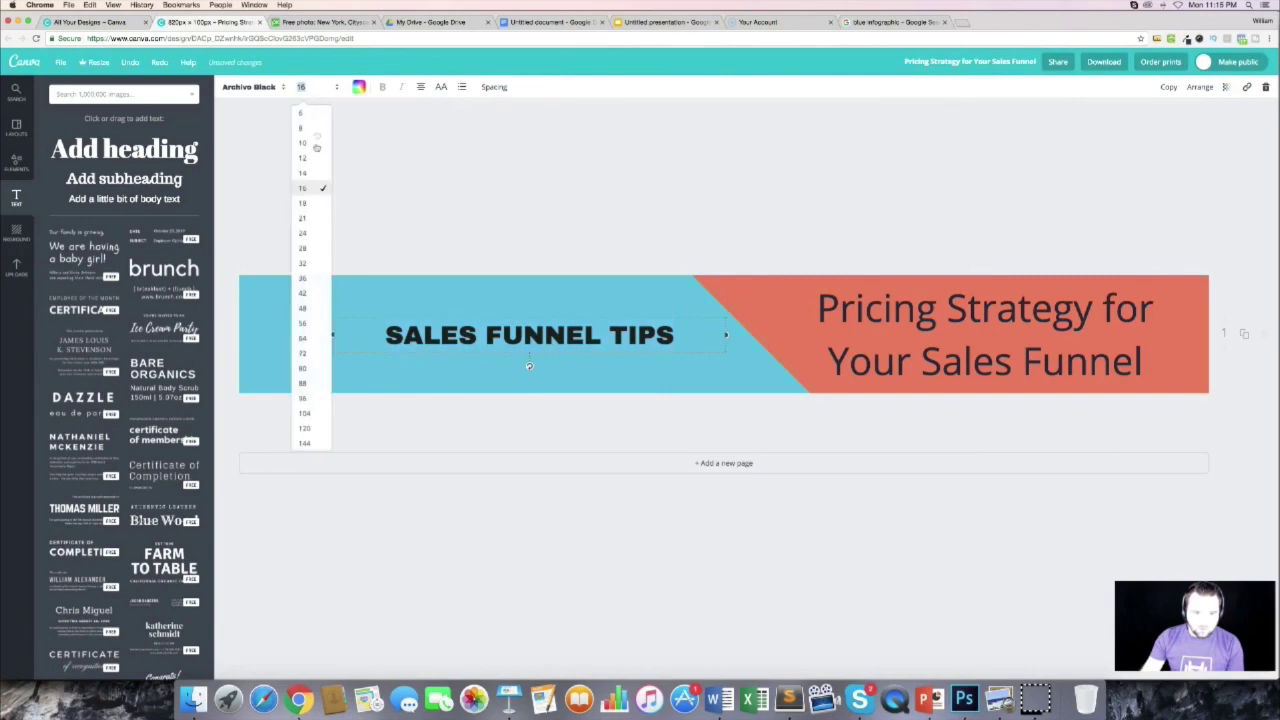
click(313, 204)
Step: Search the image library for FUNNEL and look through the results for a suitable icon
click(77, 97)
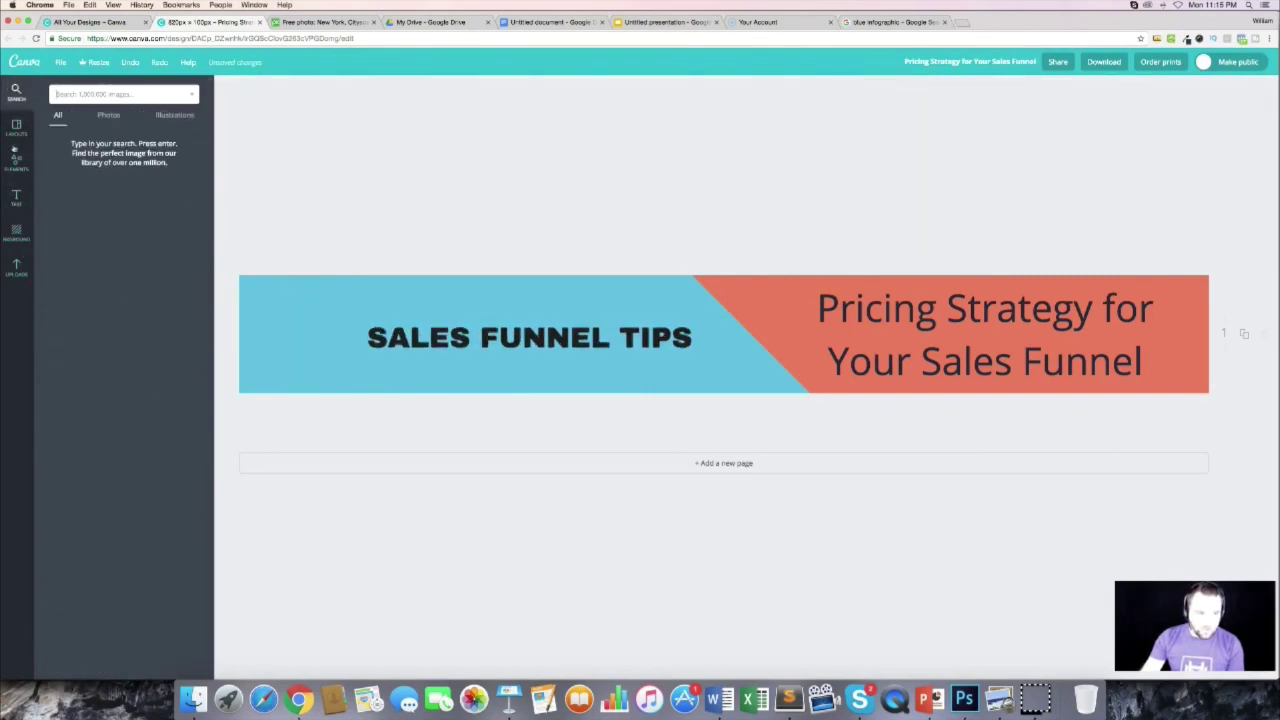
click(17, 163)
click(16, 91)
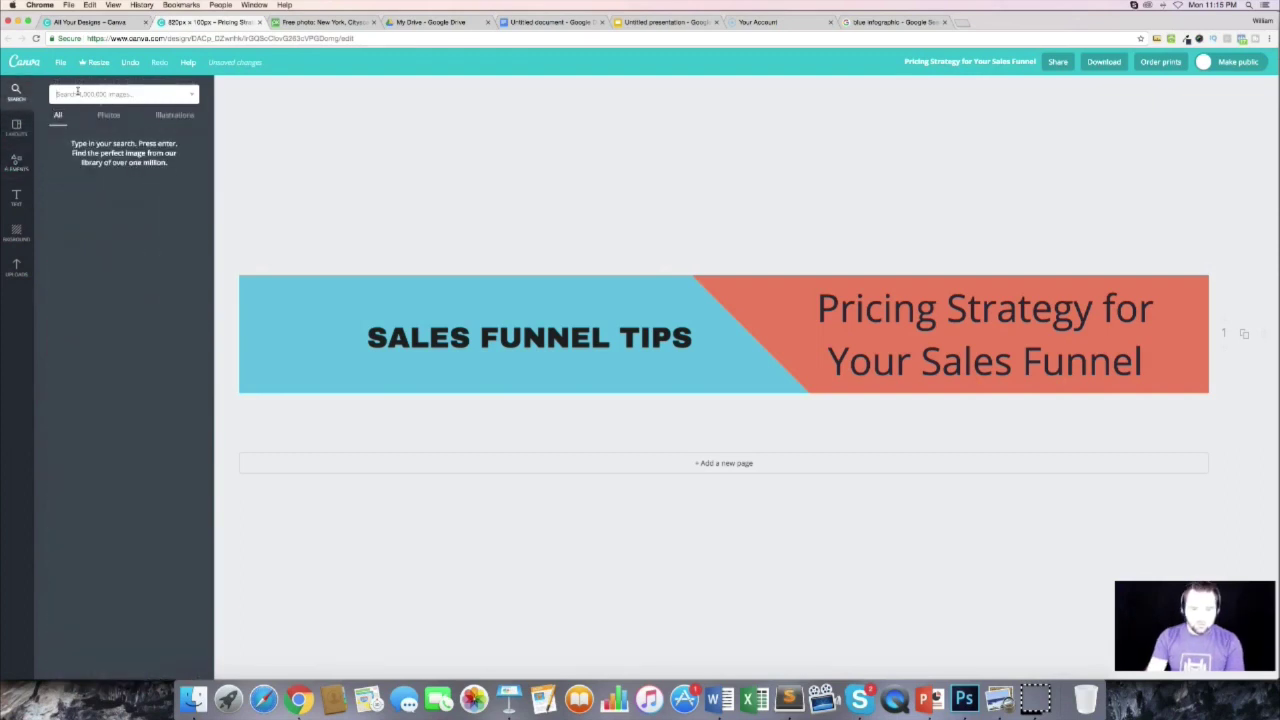
text(s)
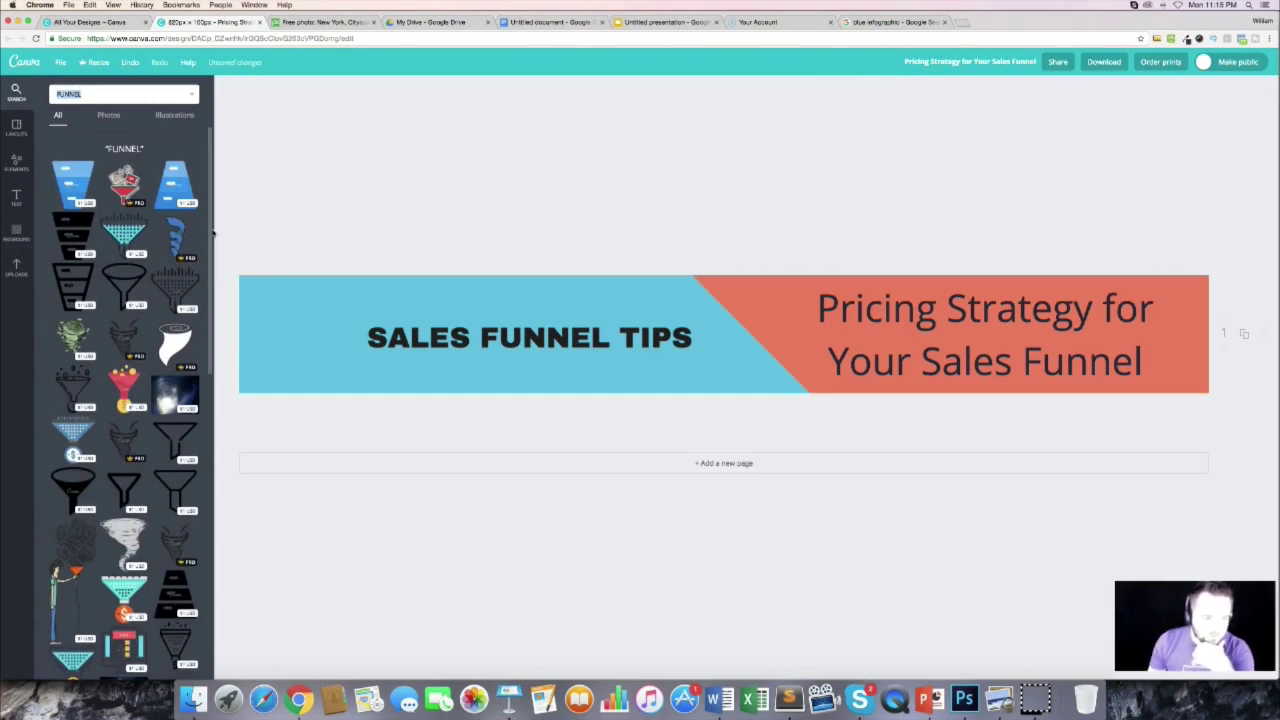
scroll(160, 370, down, 2)
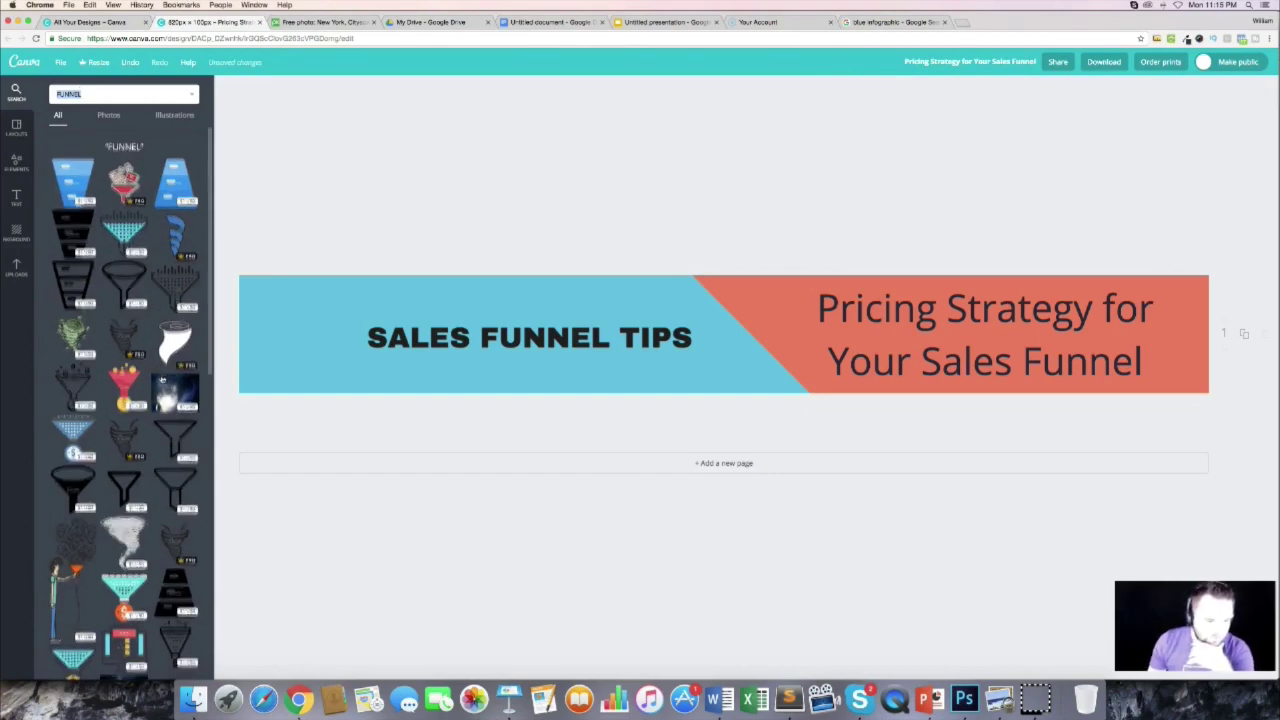
scroll(162, 378, down, 10)
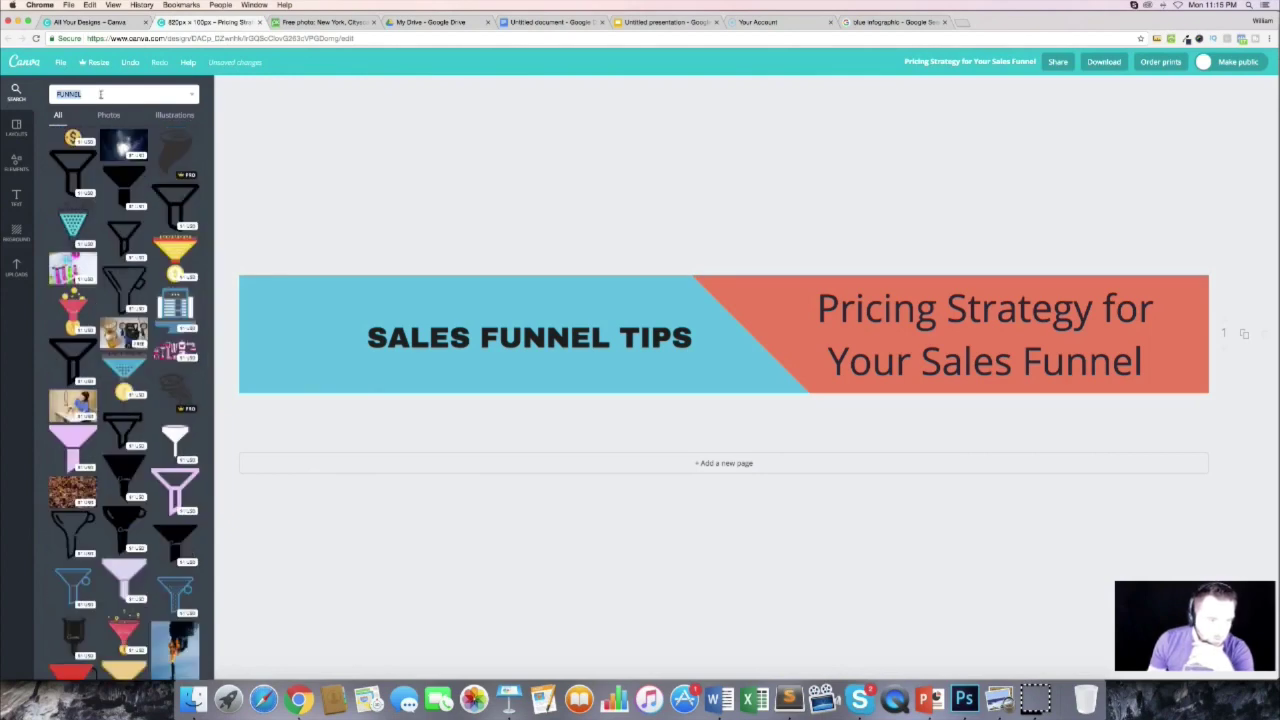
Step: Refine the image library search to FUNNEL ICON and look through the results
click(100, 94)
text(ICON)
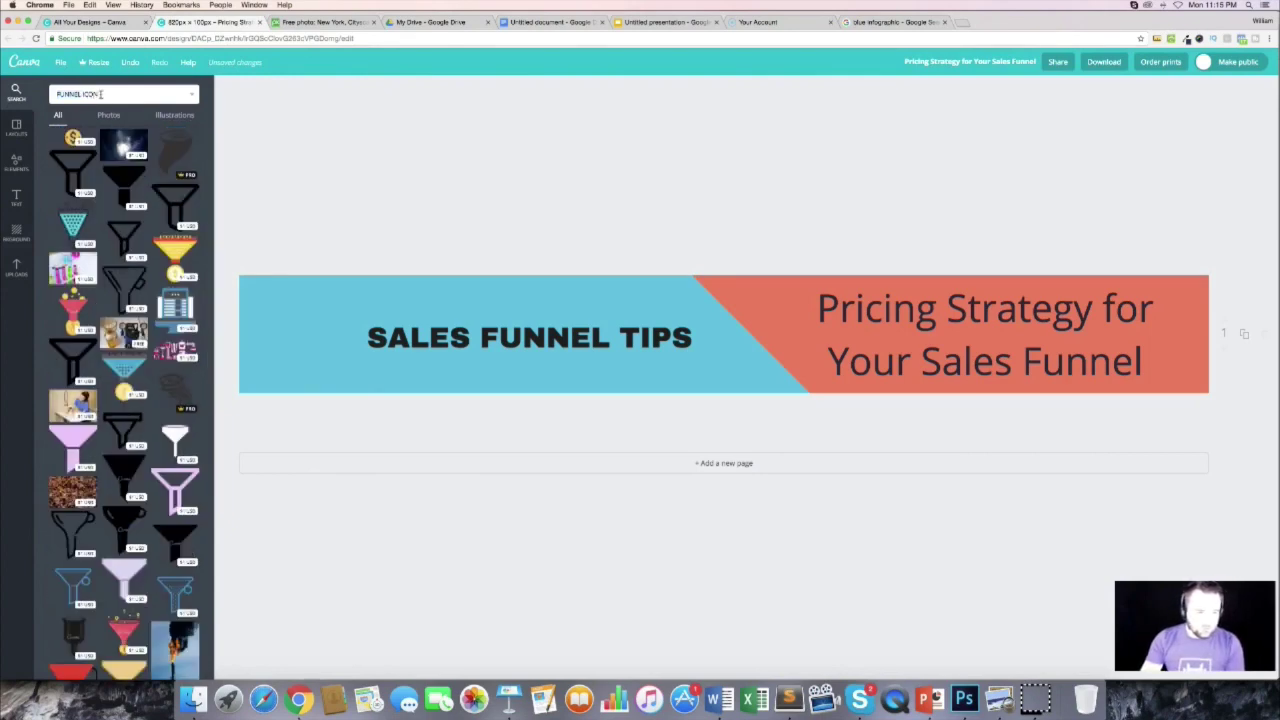
key(Return)
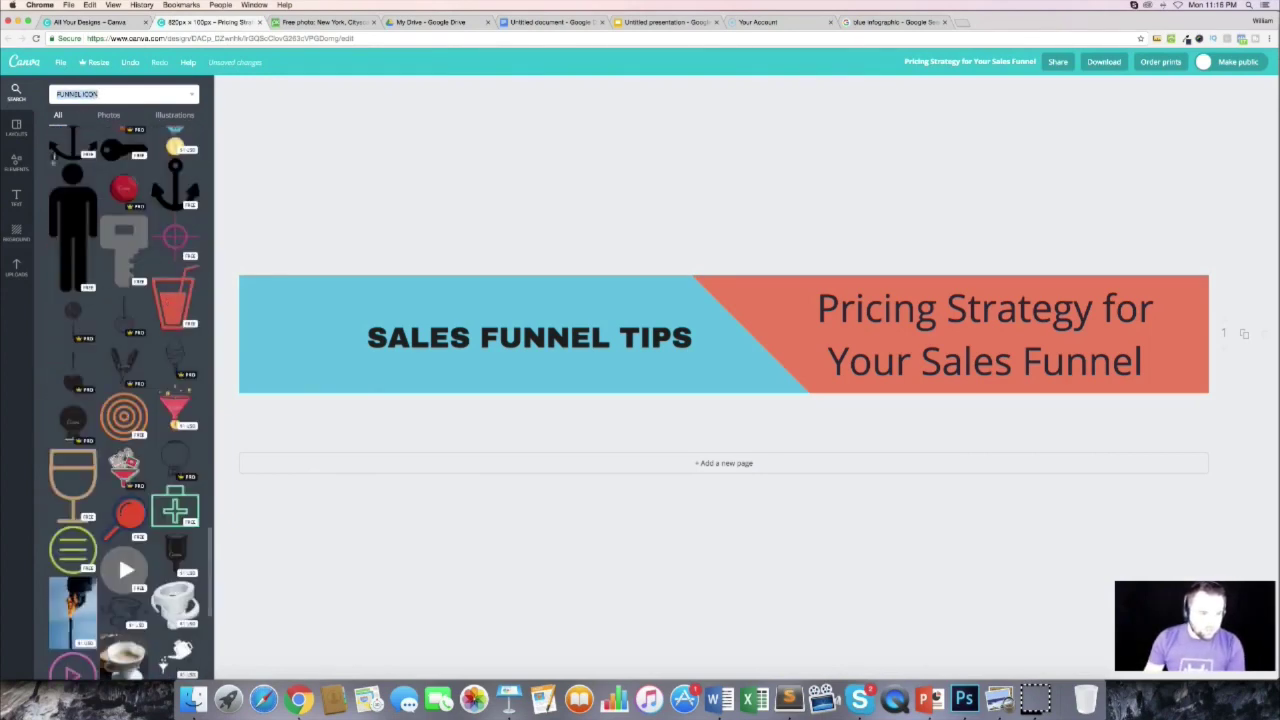
Step: Place the white funnel icon from the uploaded images at the blue area's outer end and shrink it to about half the banner's height
click(16, 268)
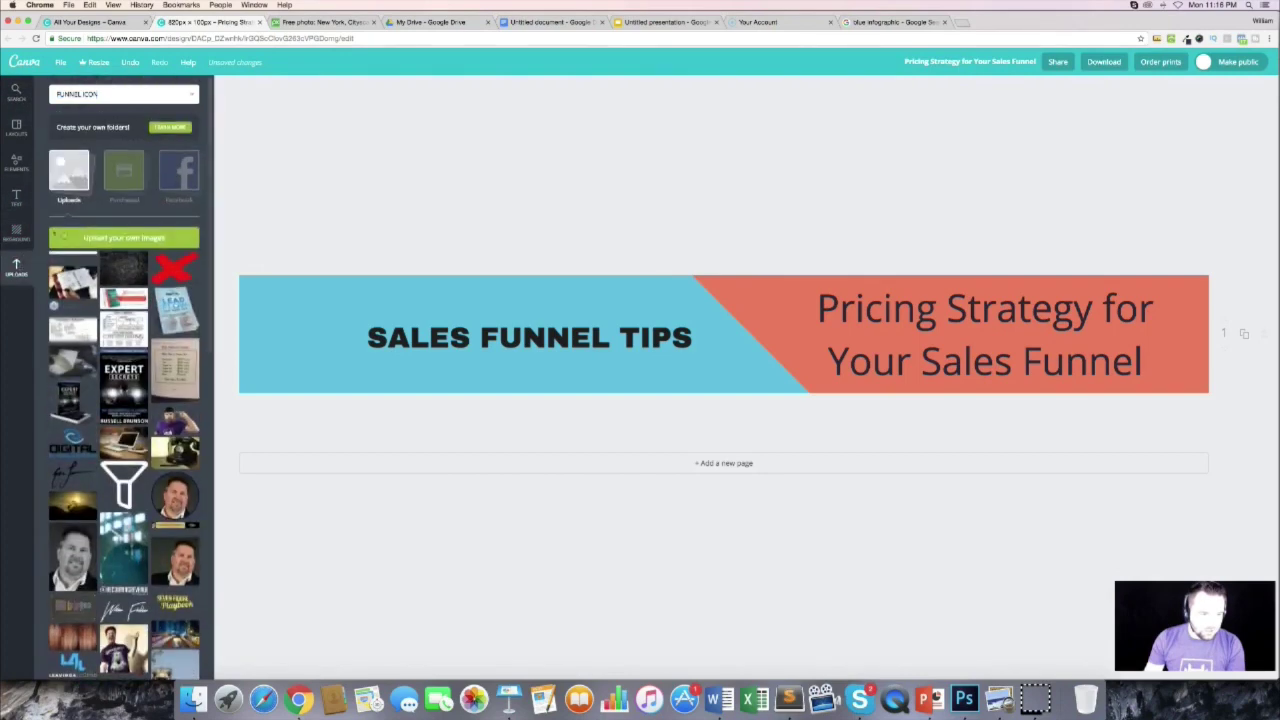
click(107, 237)
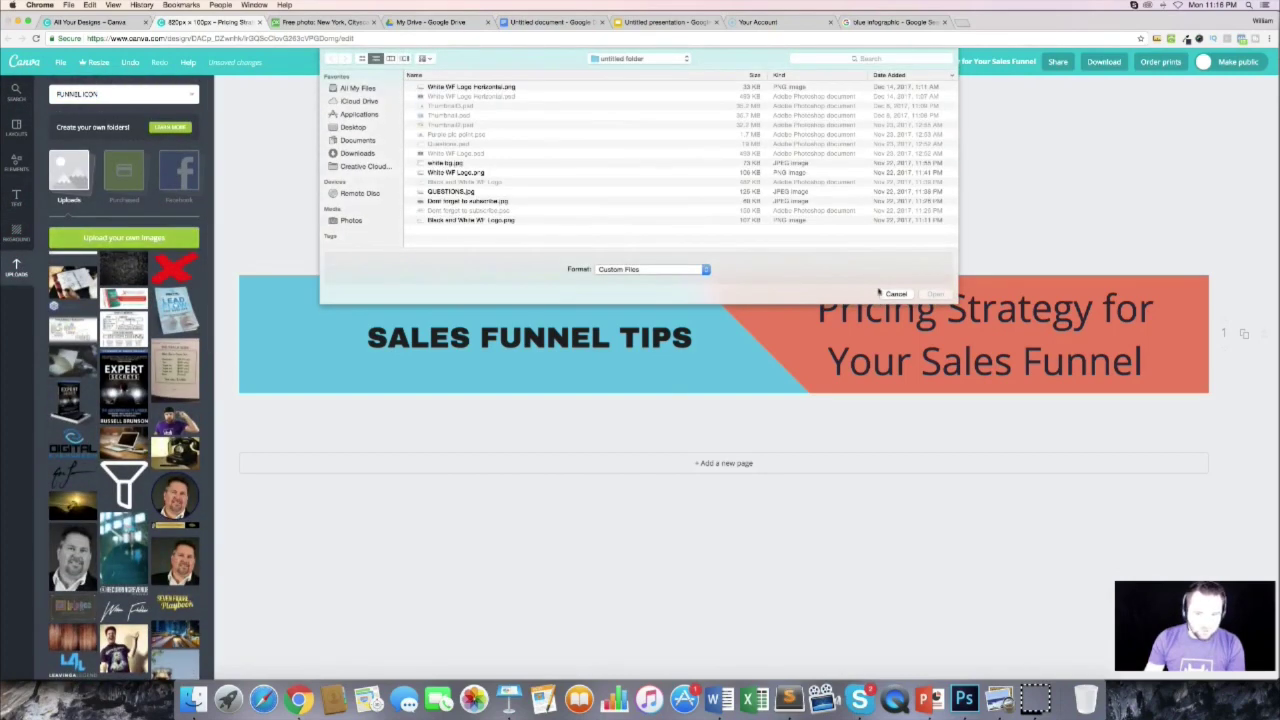
click(893, 290)
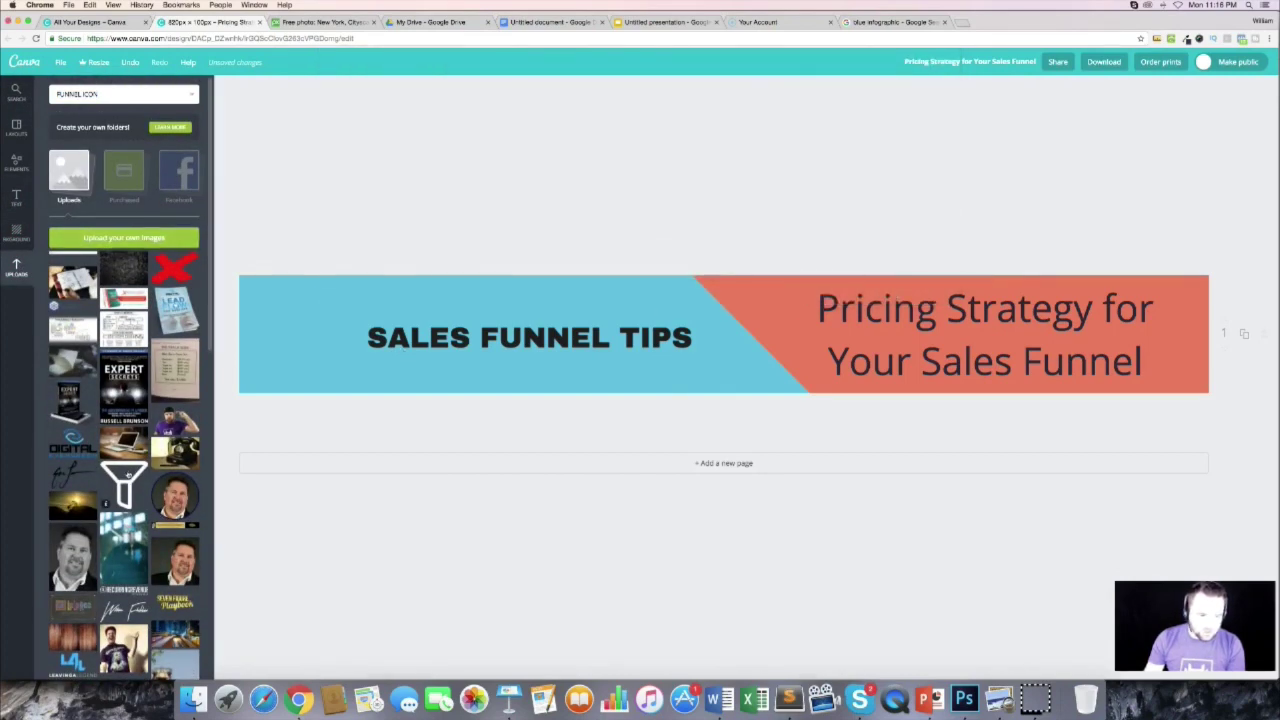
drag(128, 475, 318, 307)
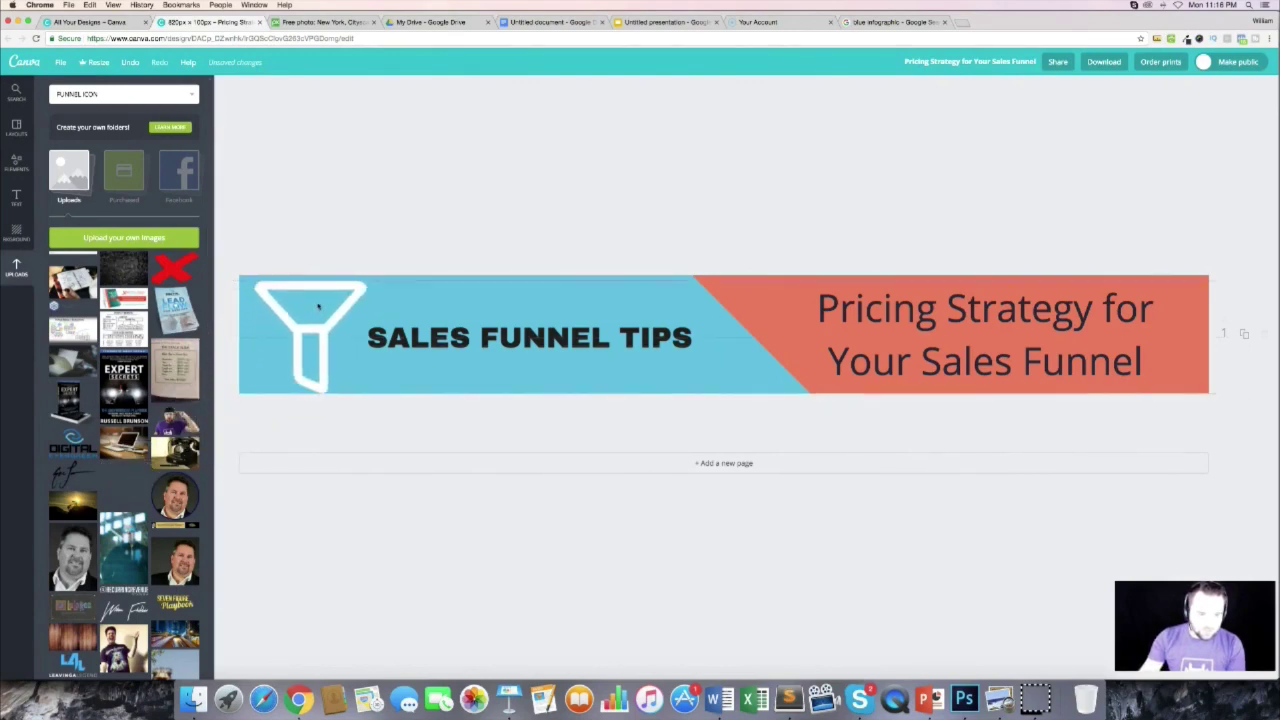
drag(254, 280, 300, 327)
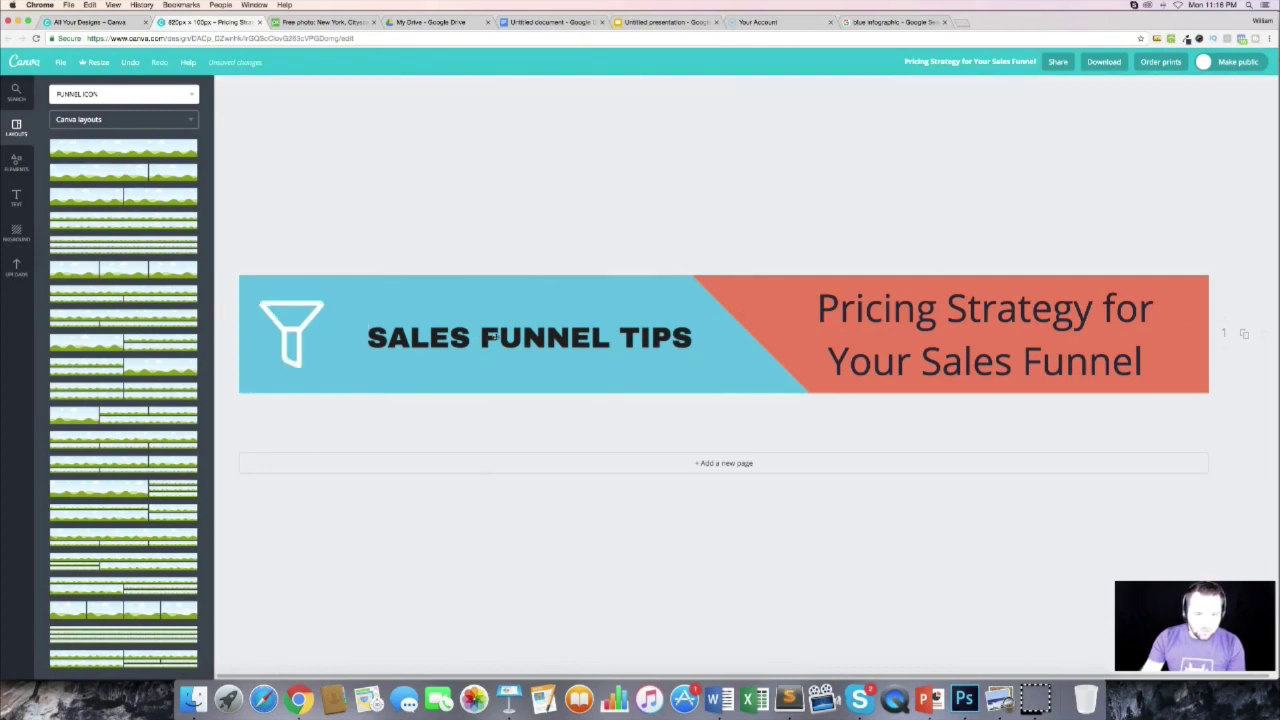
Step: Set the SALES FUNNEL TIPS heading to size 24 and fit it on one line directly beside the funnel icon
click(492, 337)
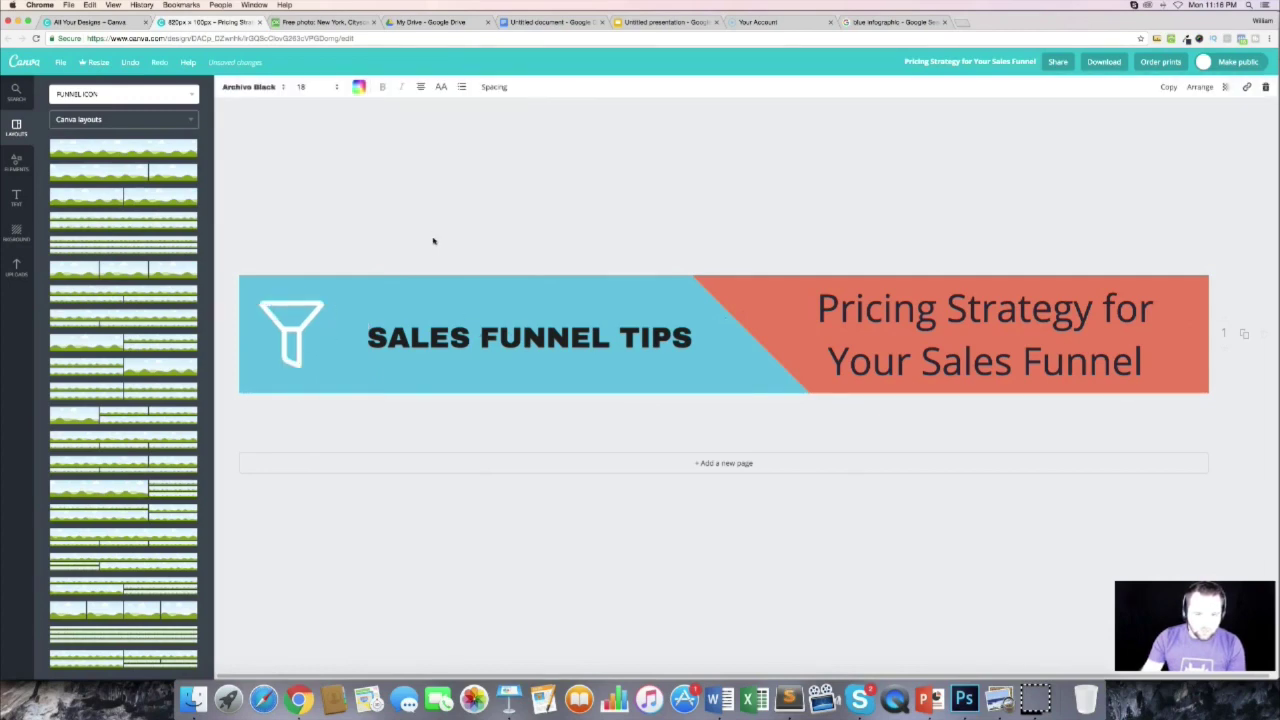
drag(511, 343, 501, 343)
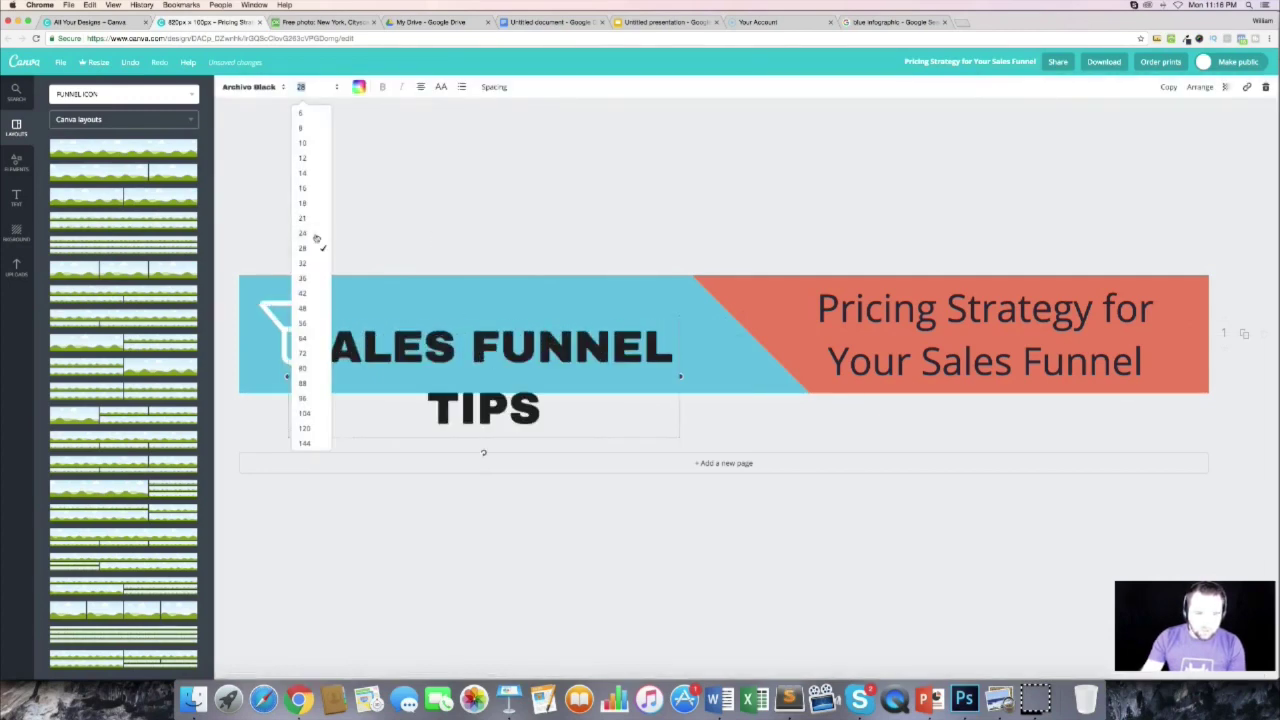
click(312, 236)
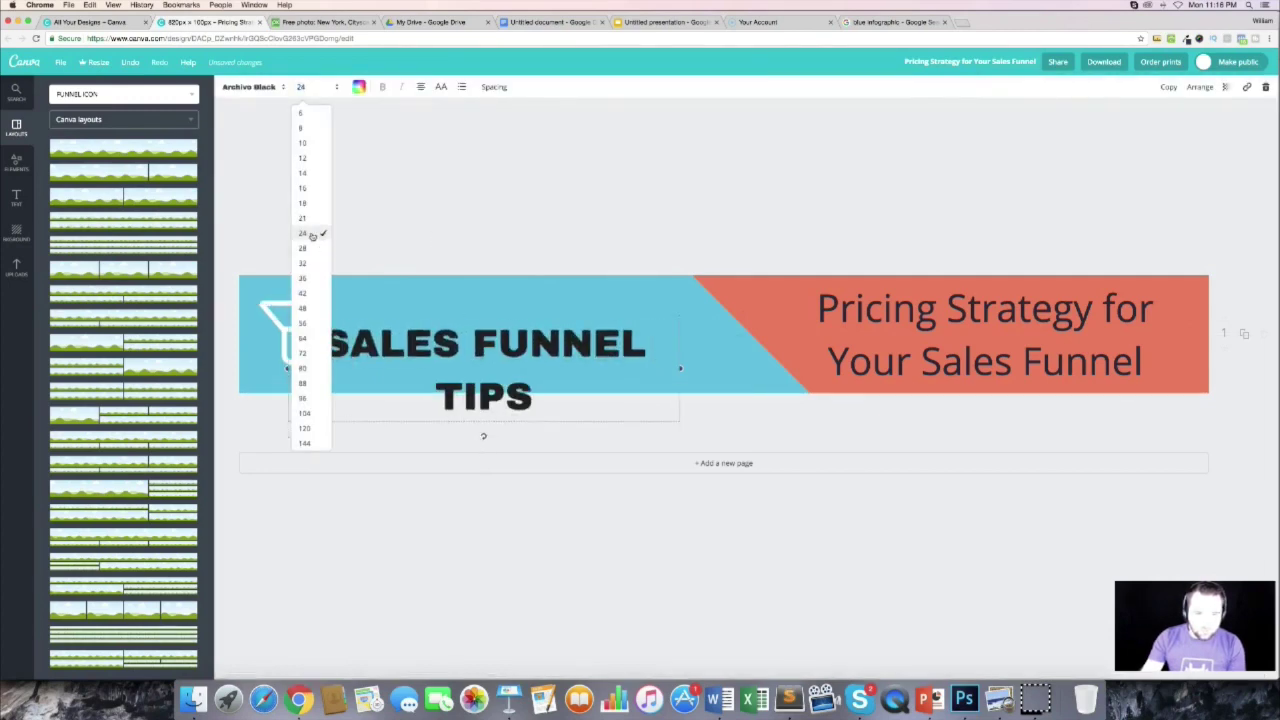
click(312, 235)
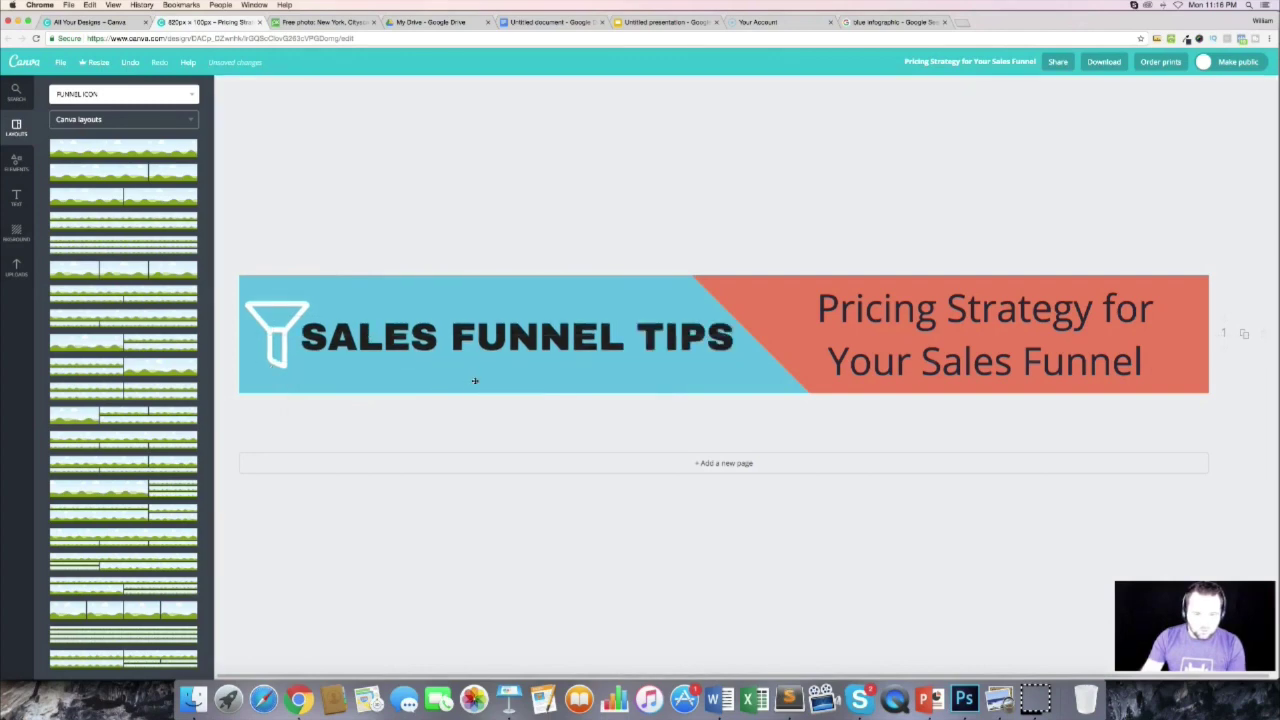
Step: Colour the SALES FUNNEL TIPS heading dark navy like the title and reduce its font size slightly, keeping it clear of the coral area
click(879, 314)
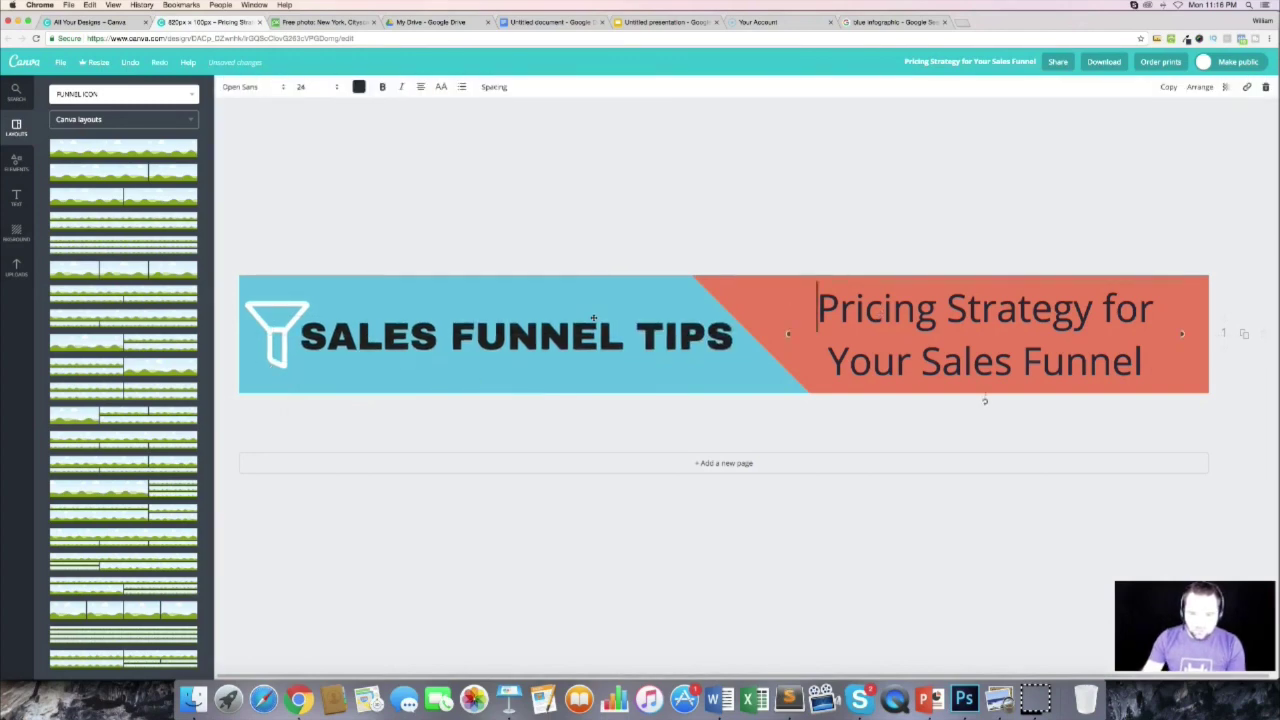
click(515, 375)
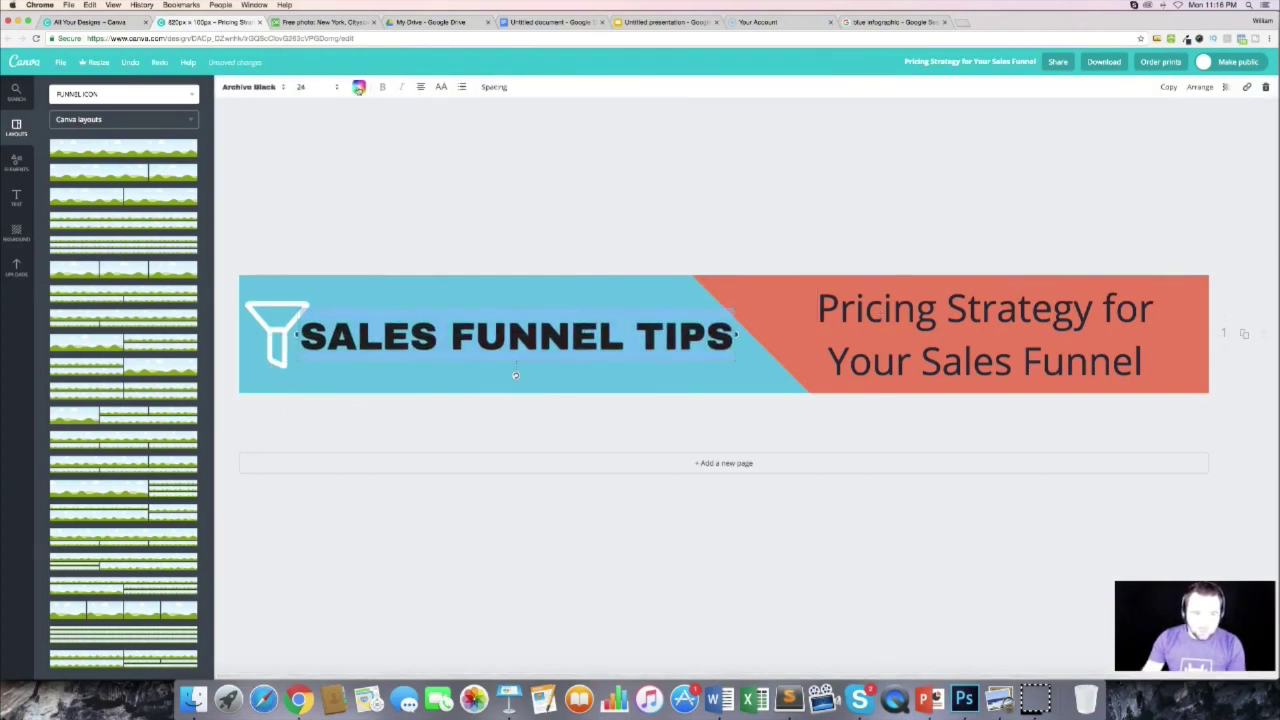
click(359, 88)
click(390, 145)
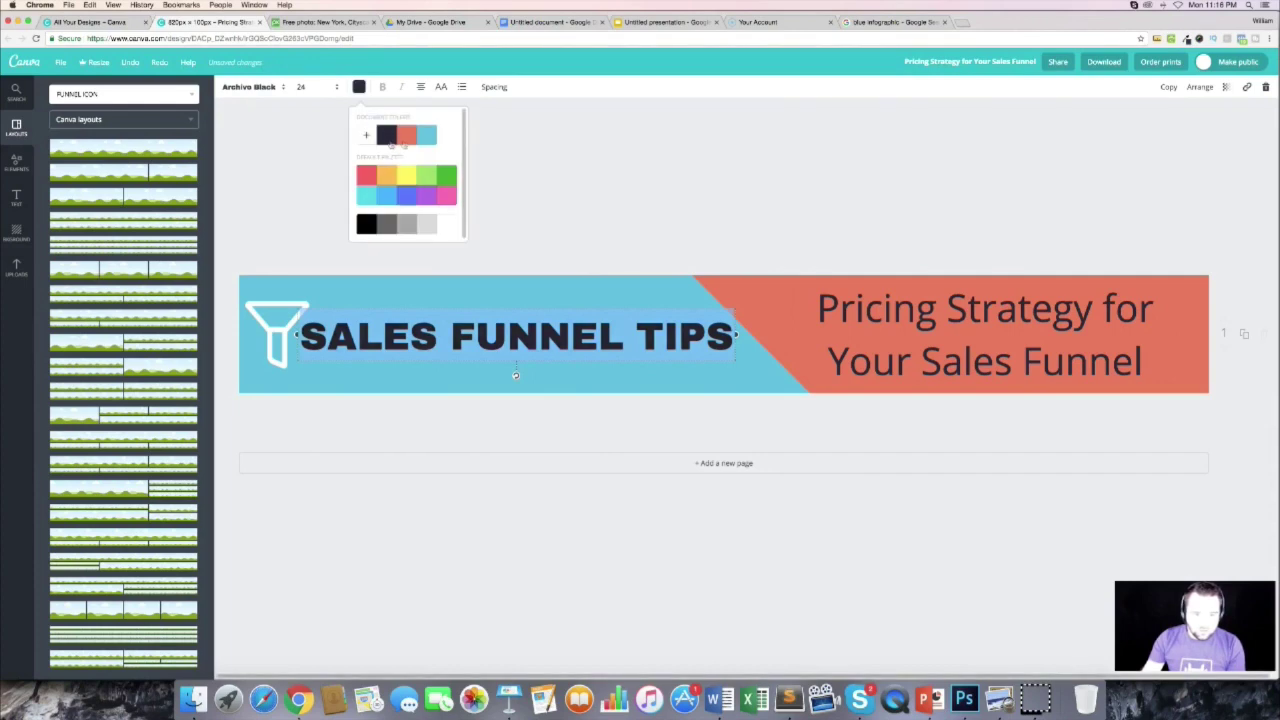
click(498, 147)
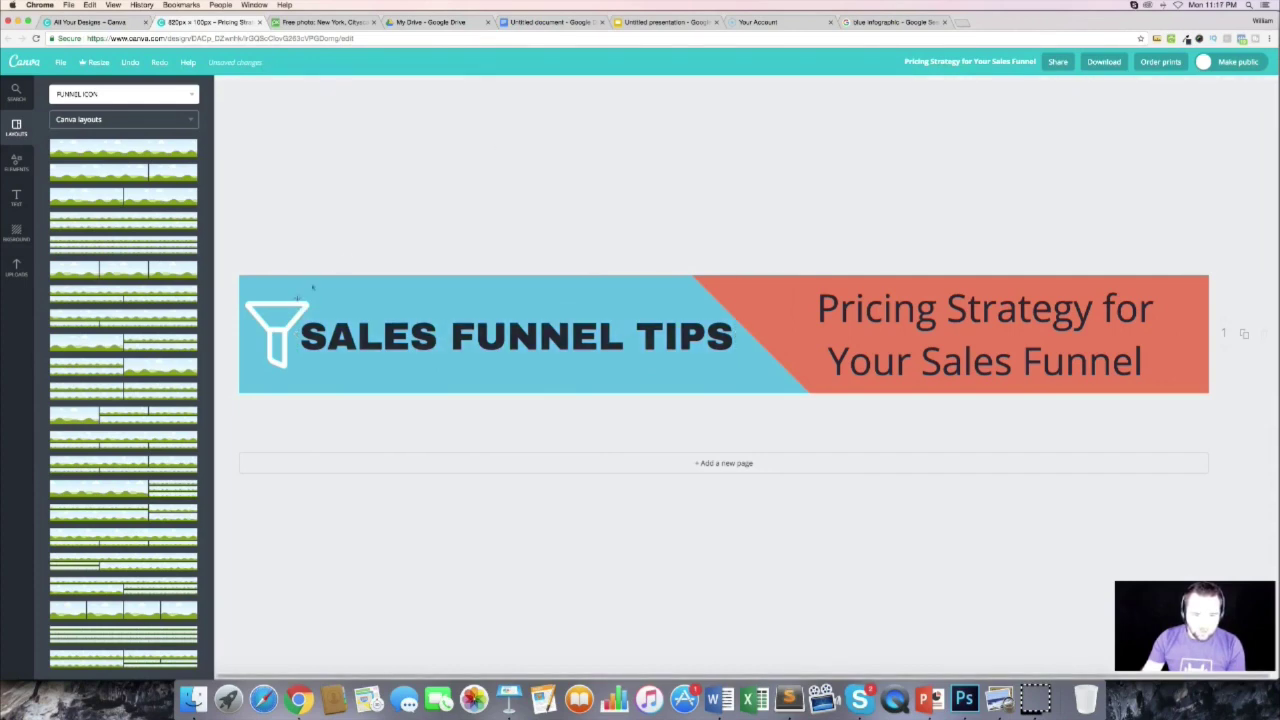
click(316, 87)
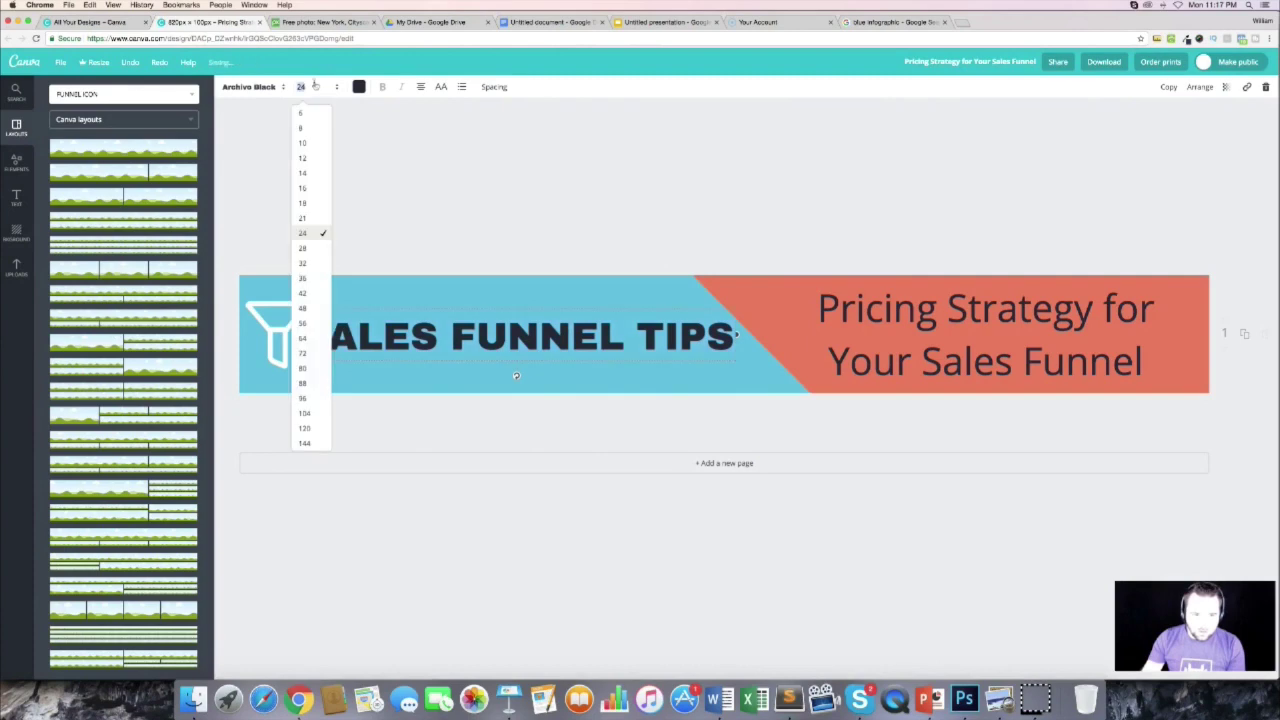
click(526, 203)
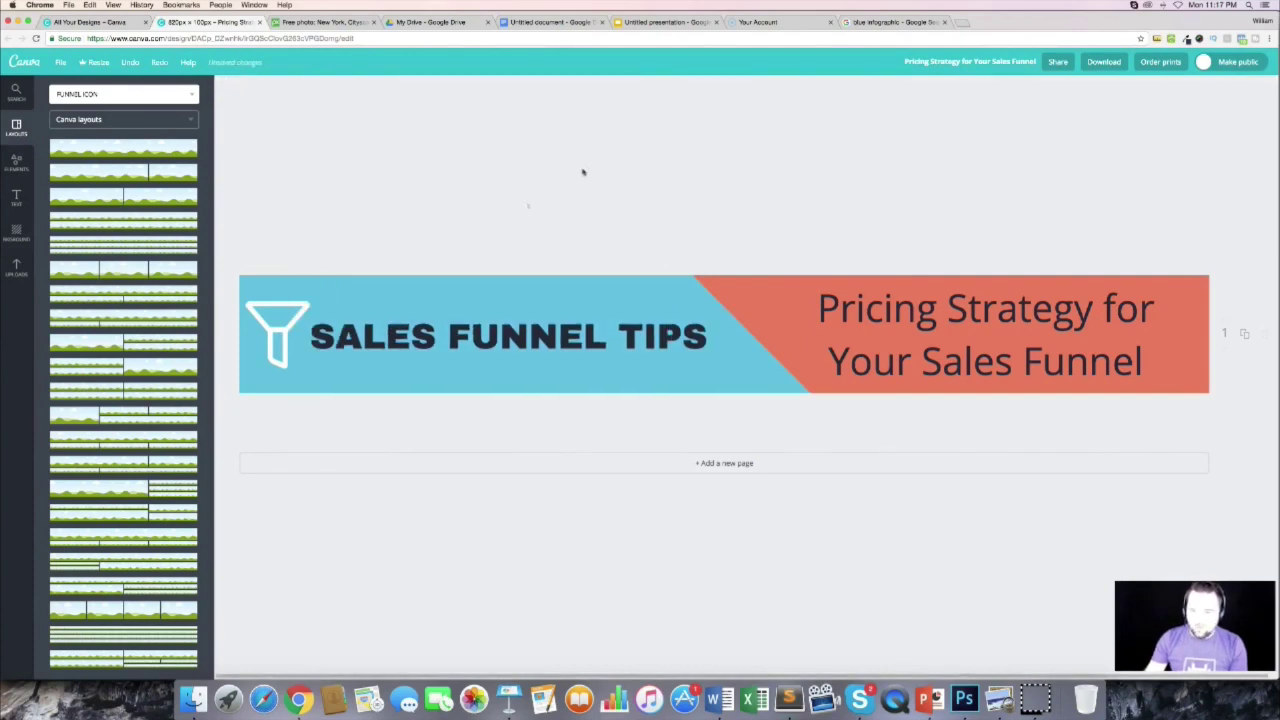
Step: Download the finished banner as a PNG and switch to the ebook document in Google Docs
click(1104, 62)
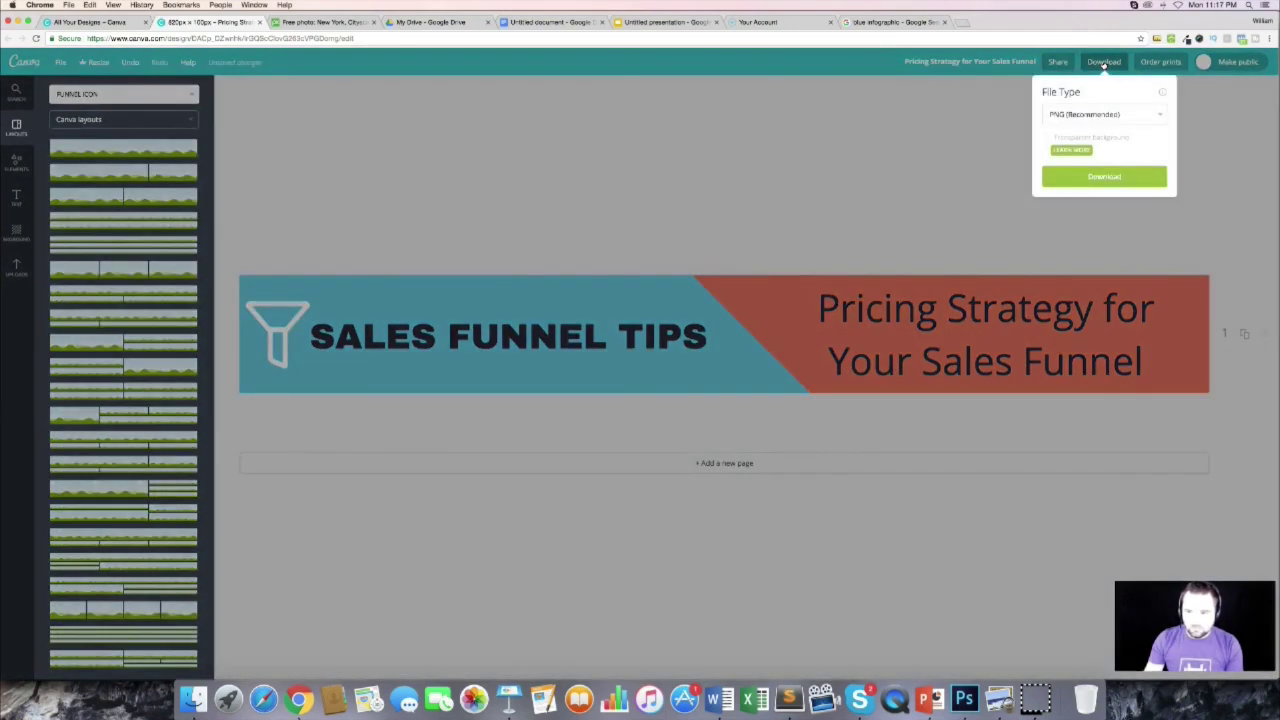
click(1100, 176)
click(570, 22)
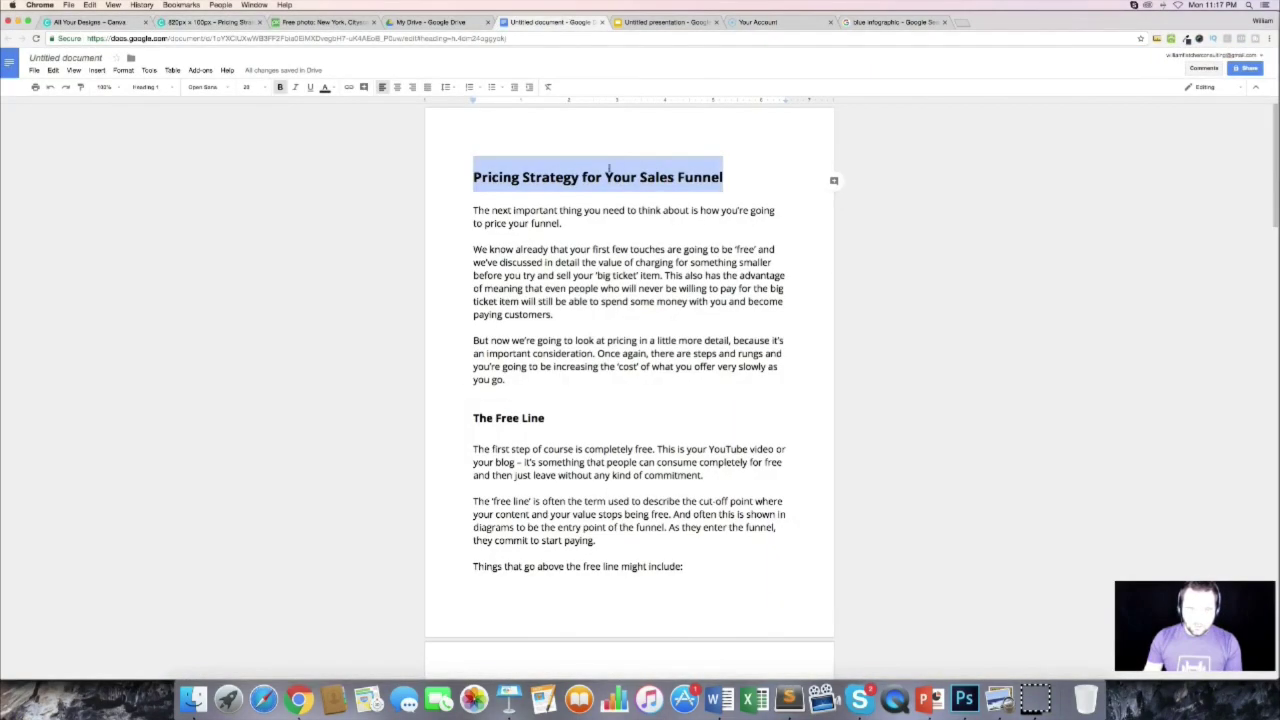
Step: Insert the downloaded image Pricing Strategy for Your Sales Funnel.png from the Downloads folder into the document's page header
click(611, 126)
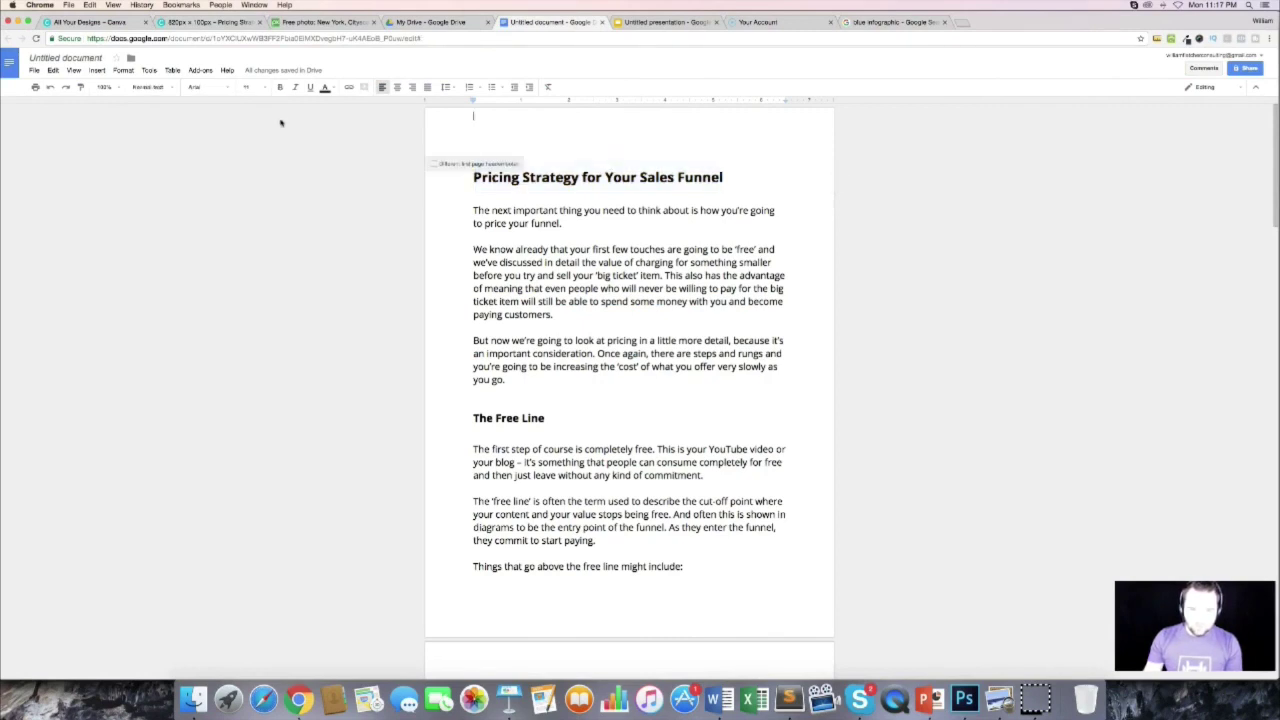
click(97, 70)
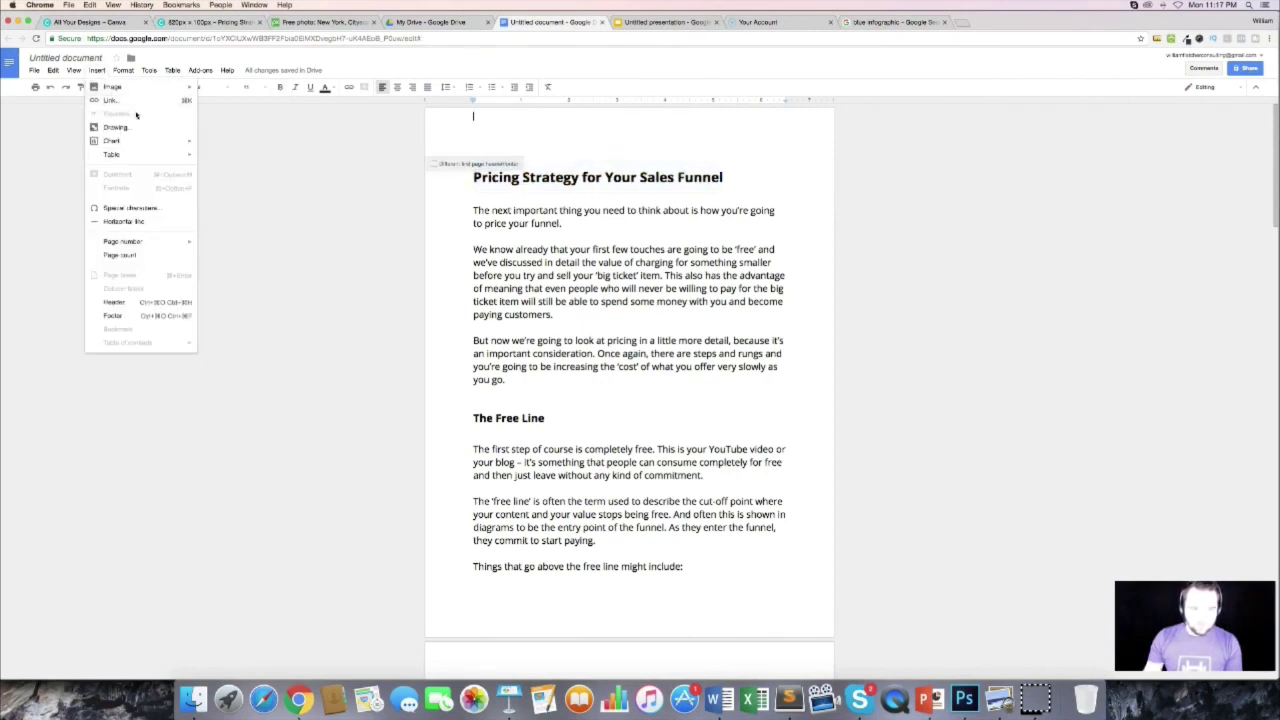
mouse_move(165, 88)
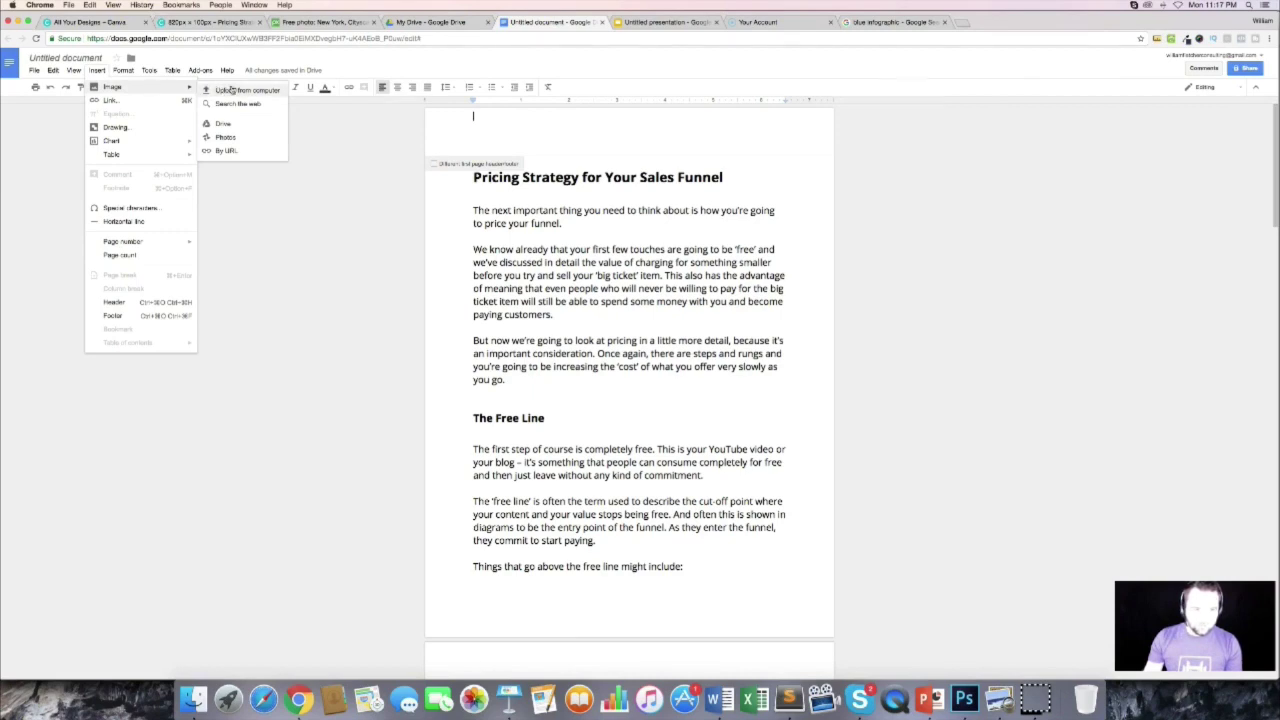
click(230, 90)
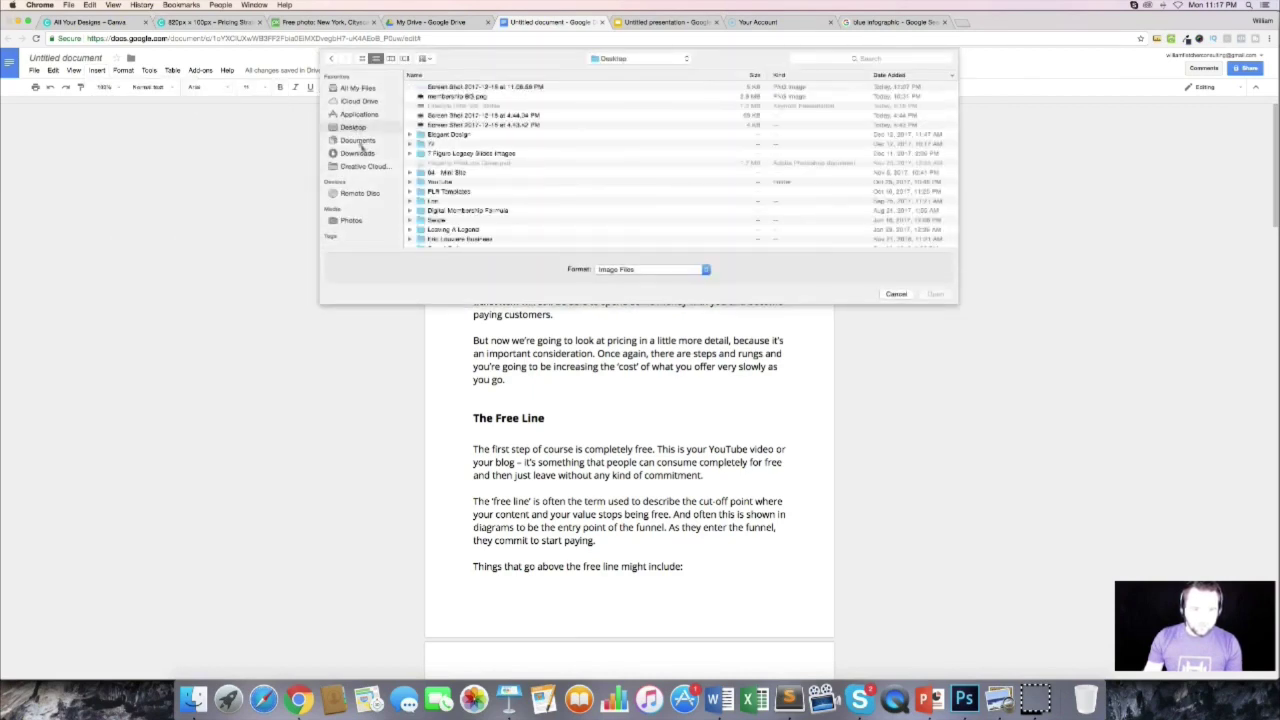
click(358, 153)
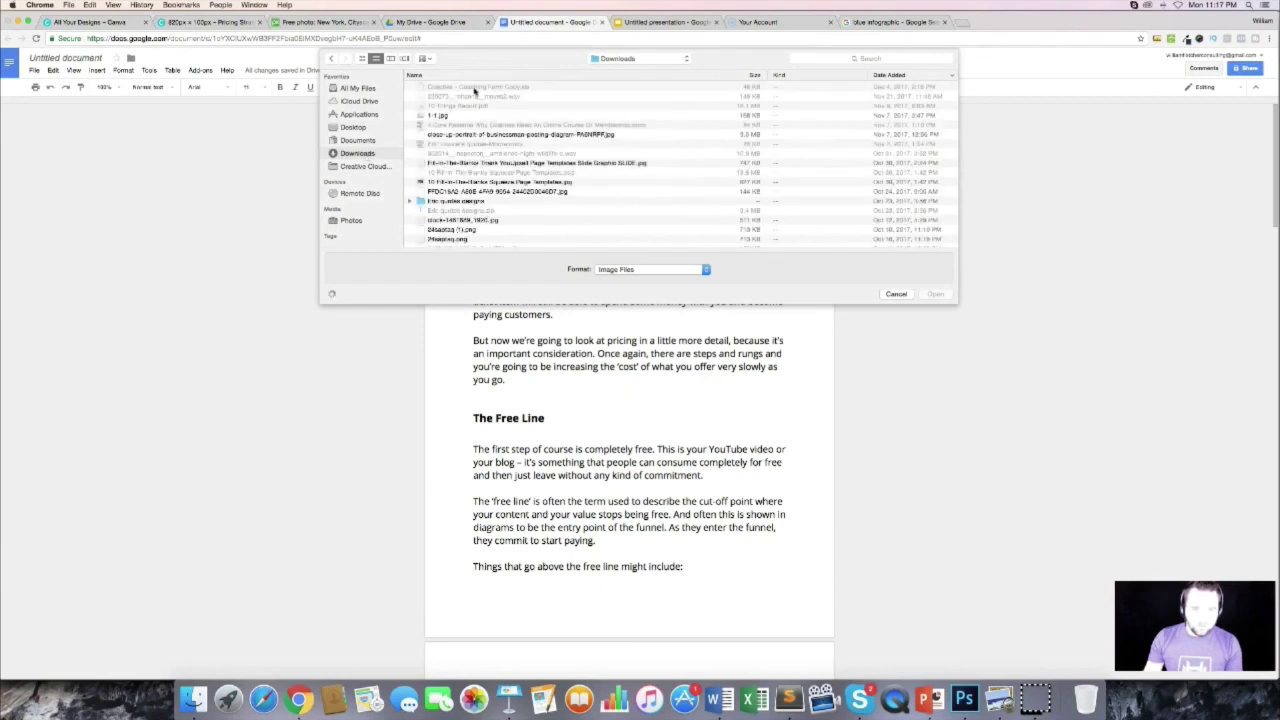
scroll(484, 95, up, 5)
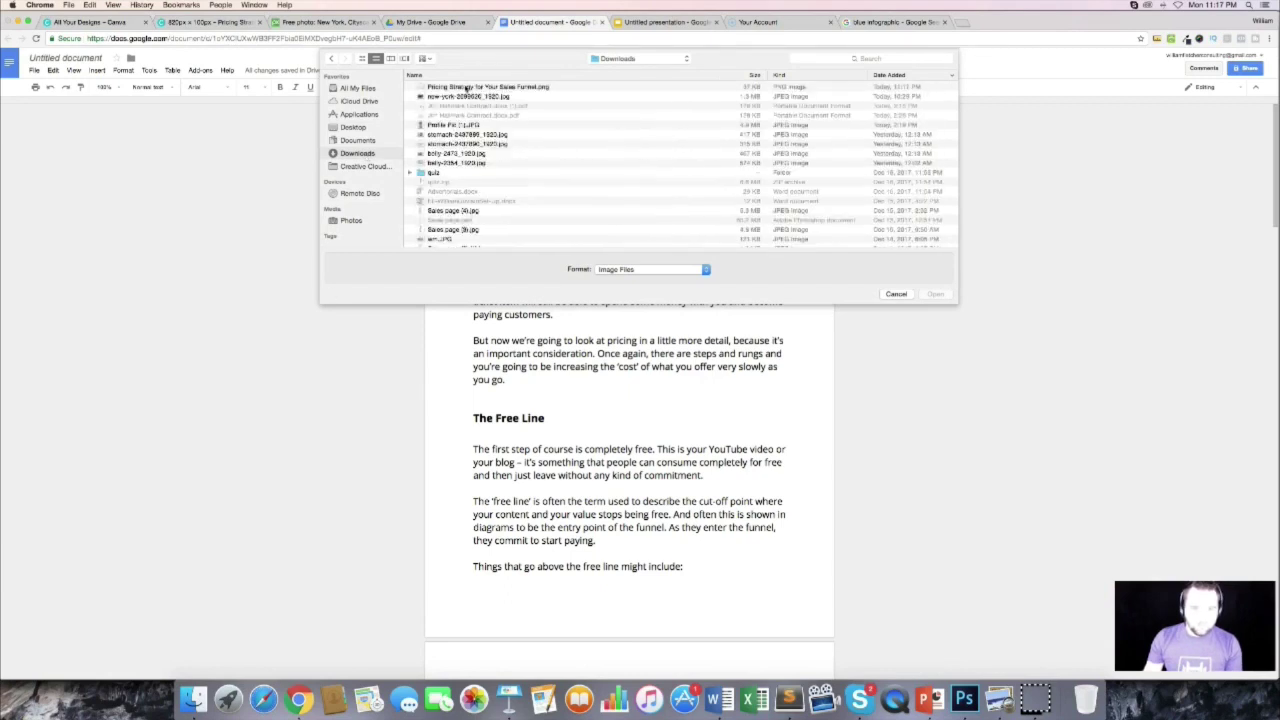
click(465, 88)
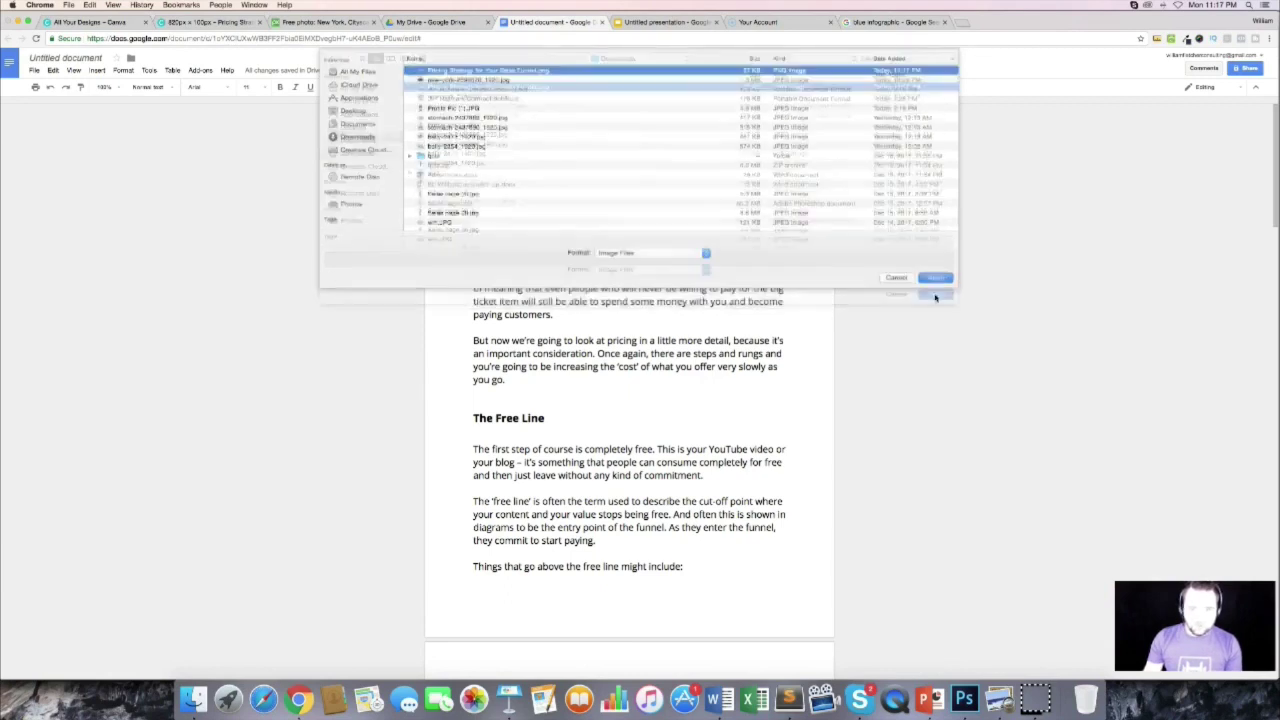
Step: Finish inserting the banner into the document header and set its text wrapping to Wrap text with a 0" margin
click(934, 294)
click(691, 128)
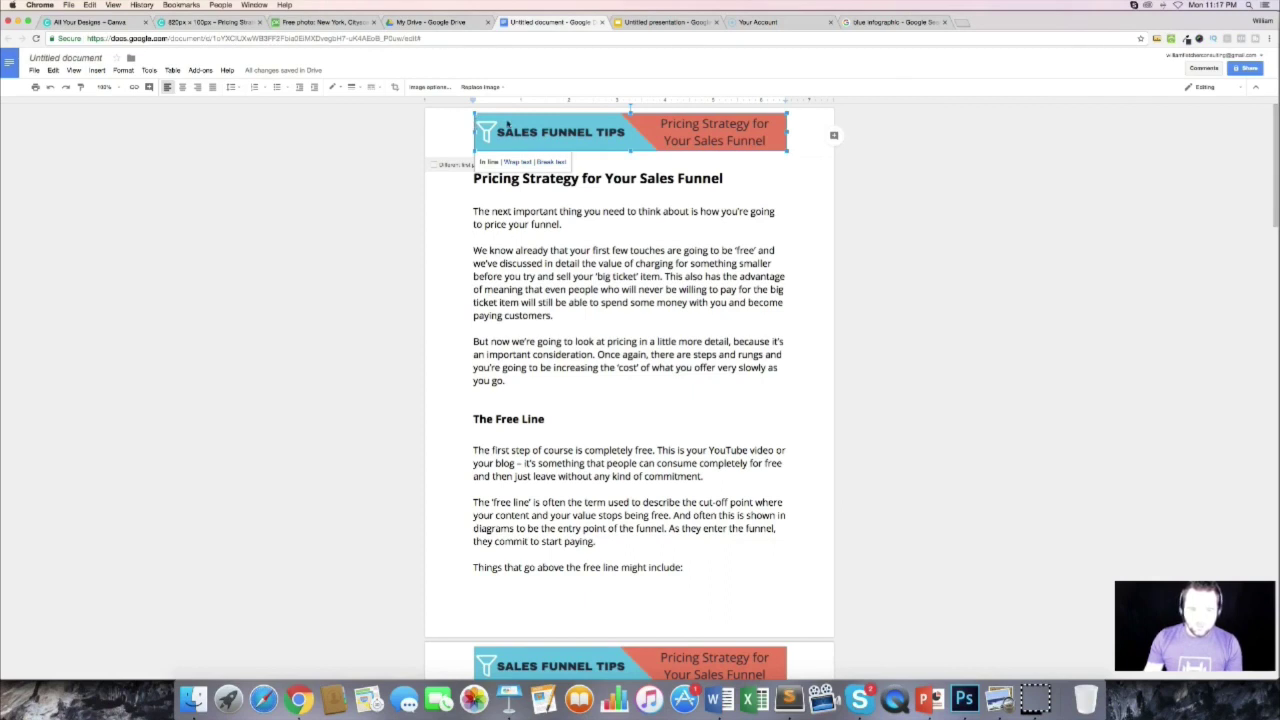
click(526, 163)
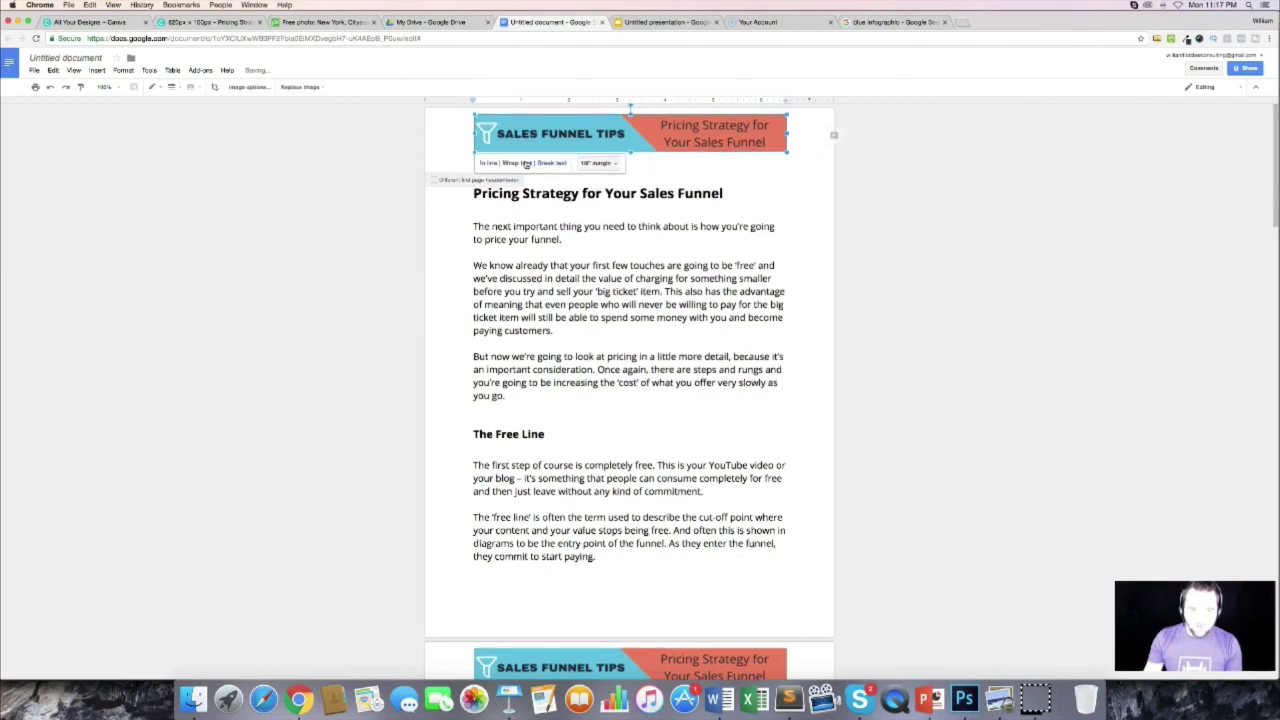
click(600, 163)
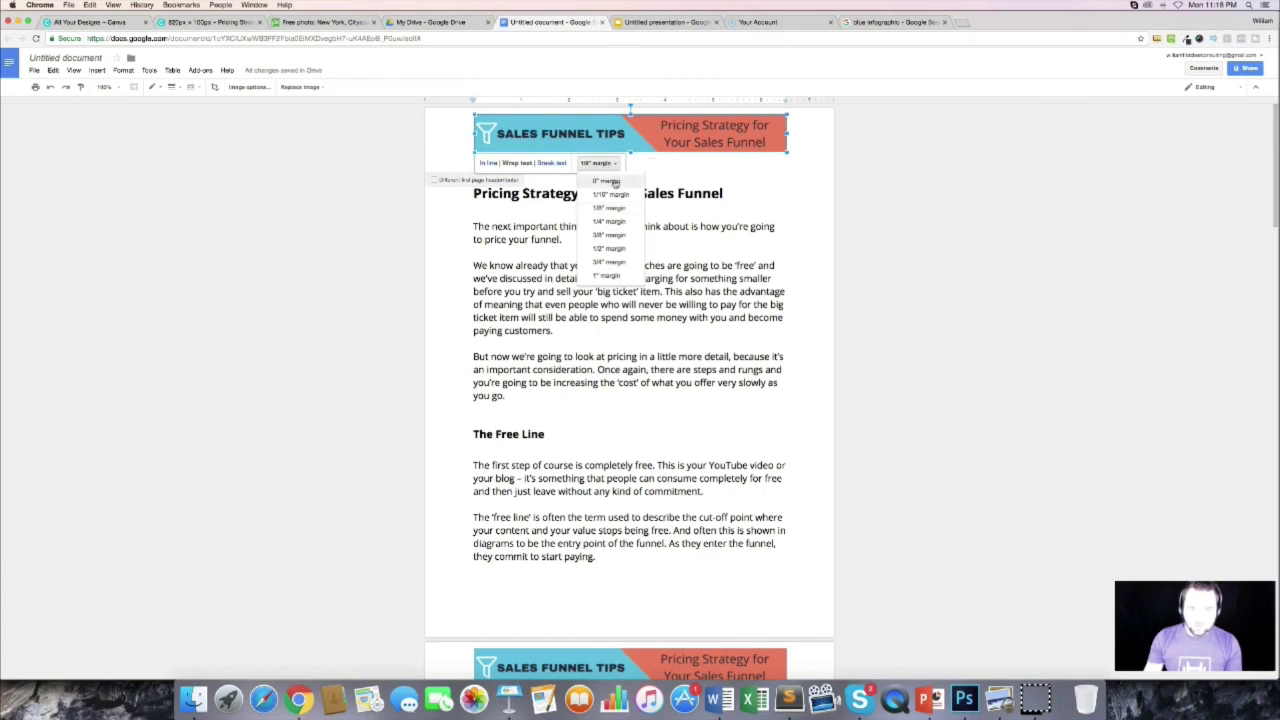
click(614, 182)
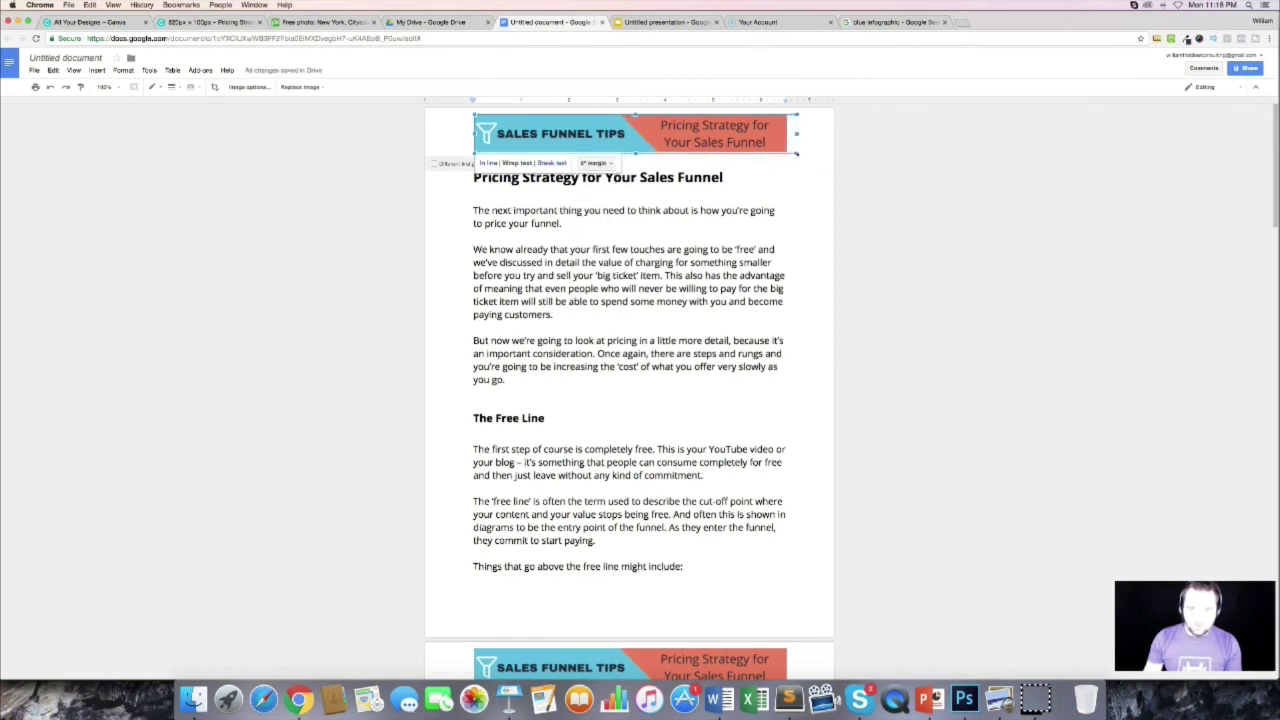
Step: Enlarge the header banner so it spans the full page width from edge to edge, and shift it up toward the page's upper edge
drag(797, 153, 832, 160)
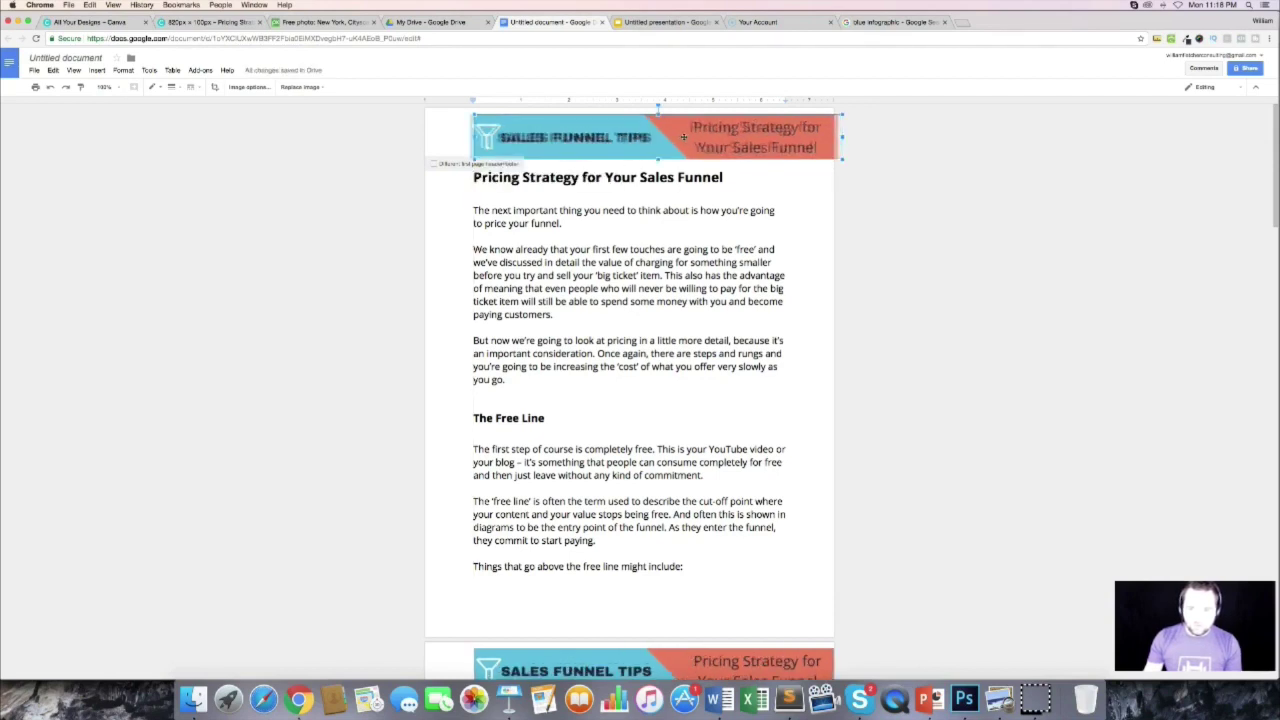
drag(466, 161, 425, 162)
drag(648, 148, 647, 137)
click(821, 206)
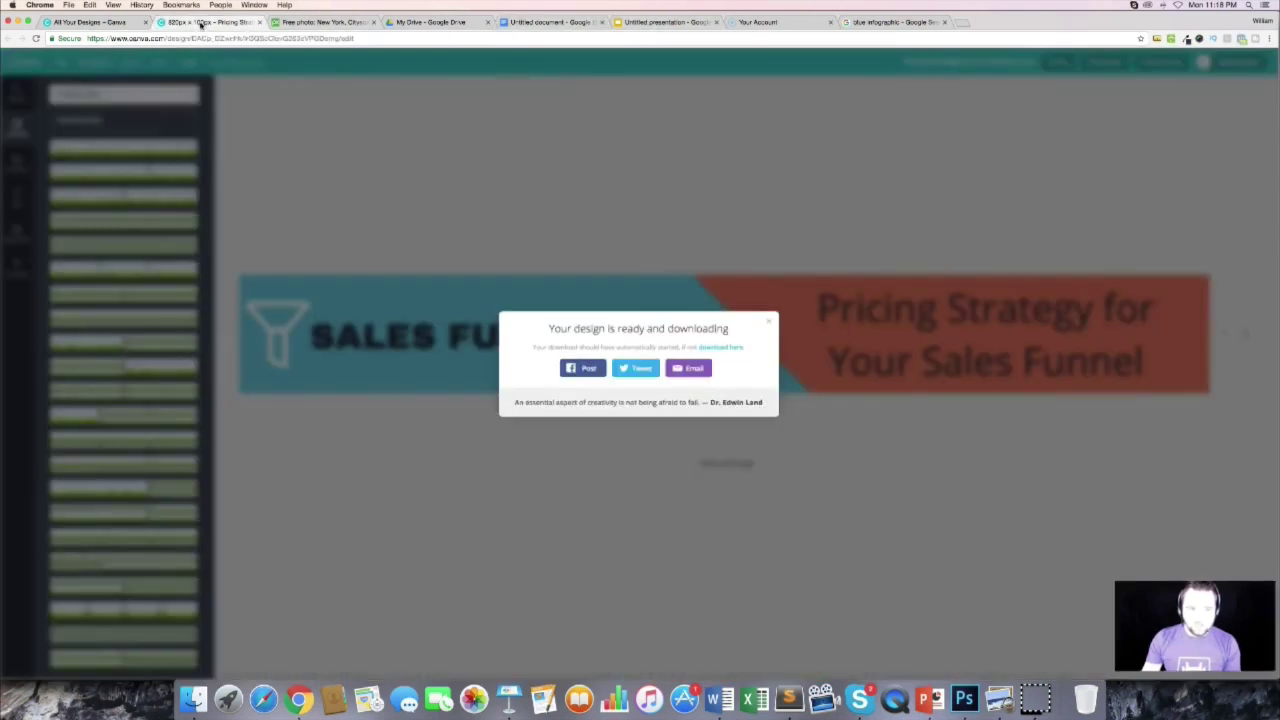
Step: Switch to Canva, dismiss the download message, and create a new design with custom dimensions of 820 x 50 px
click(205, 21)
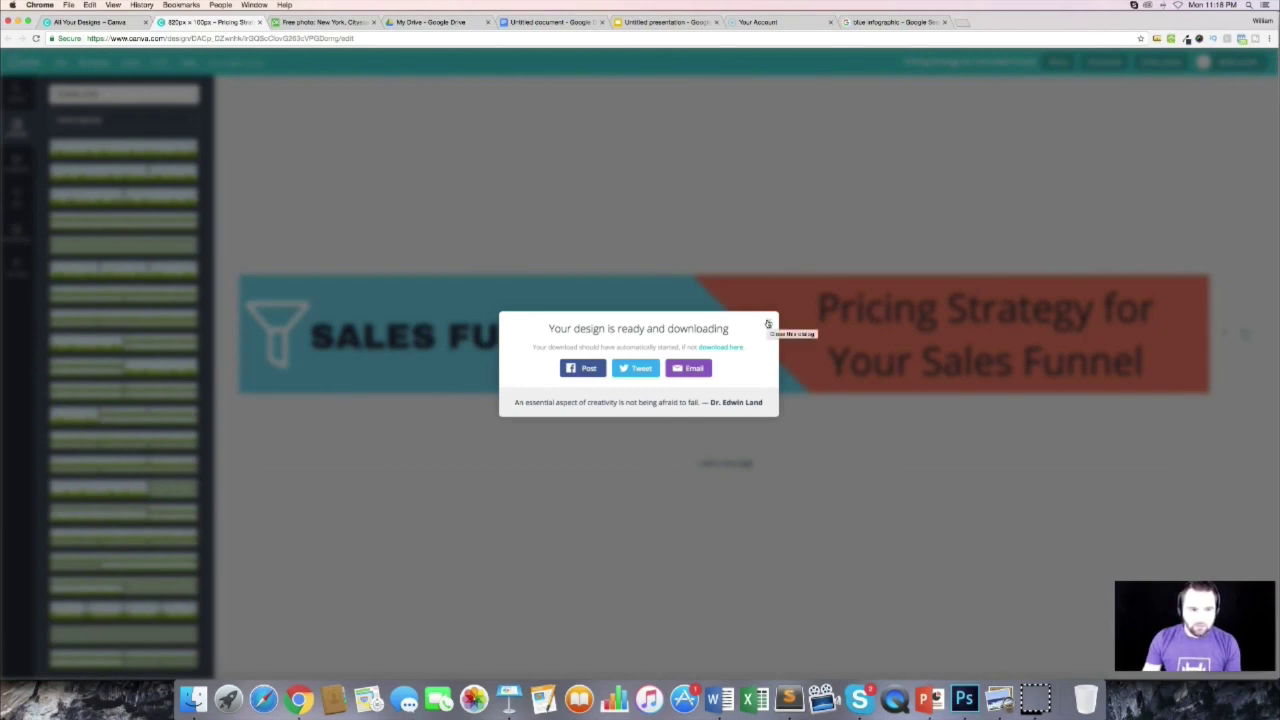
click(768, 324)
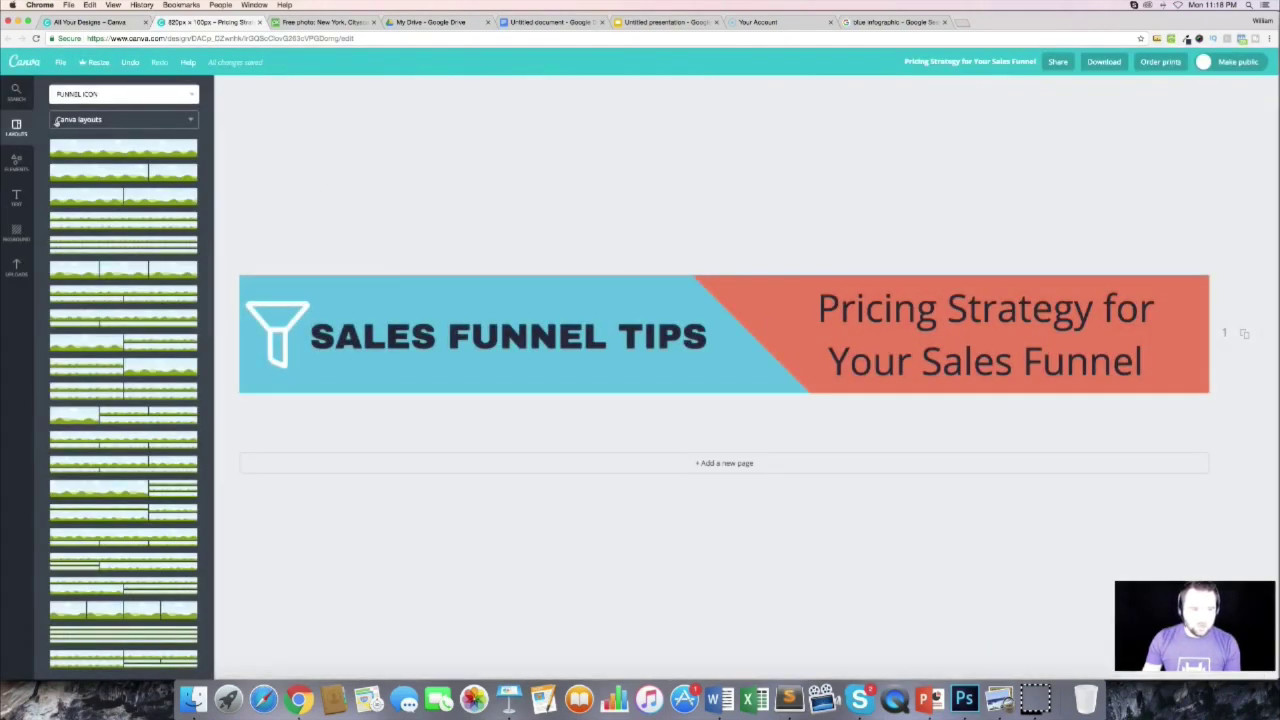
click(60, 62)
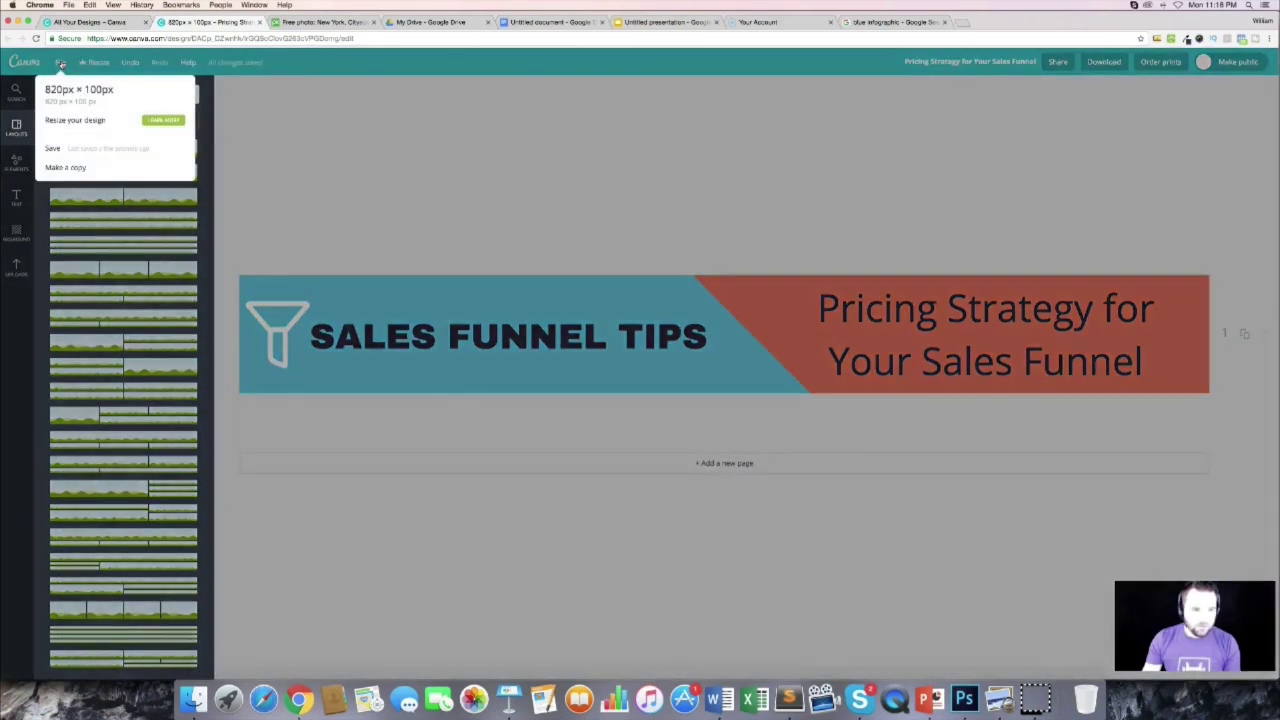
click(15, 68)
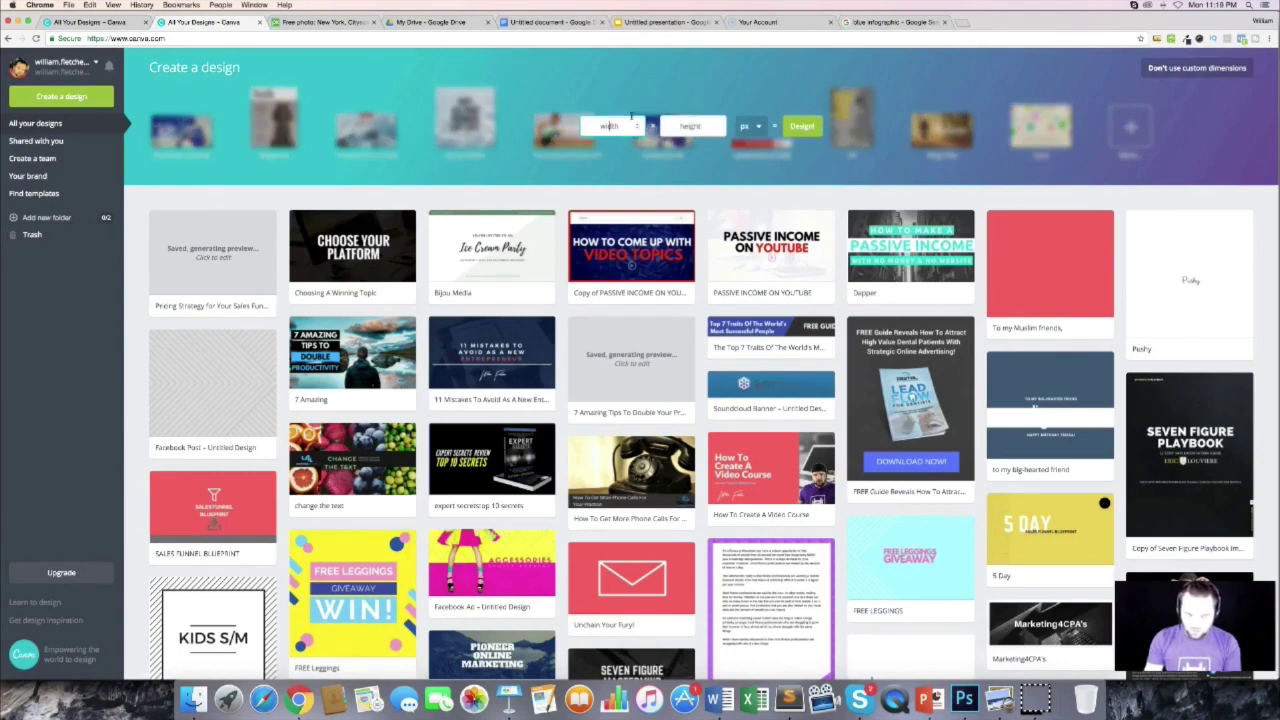
key(Tab)
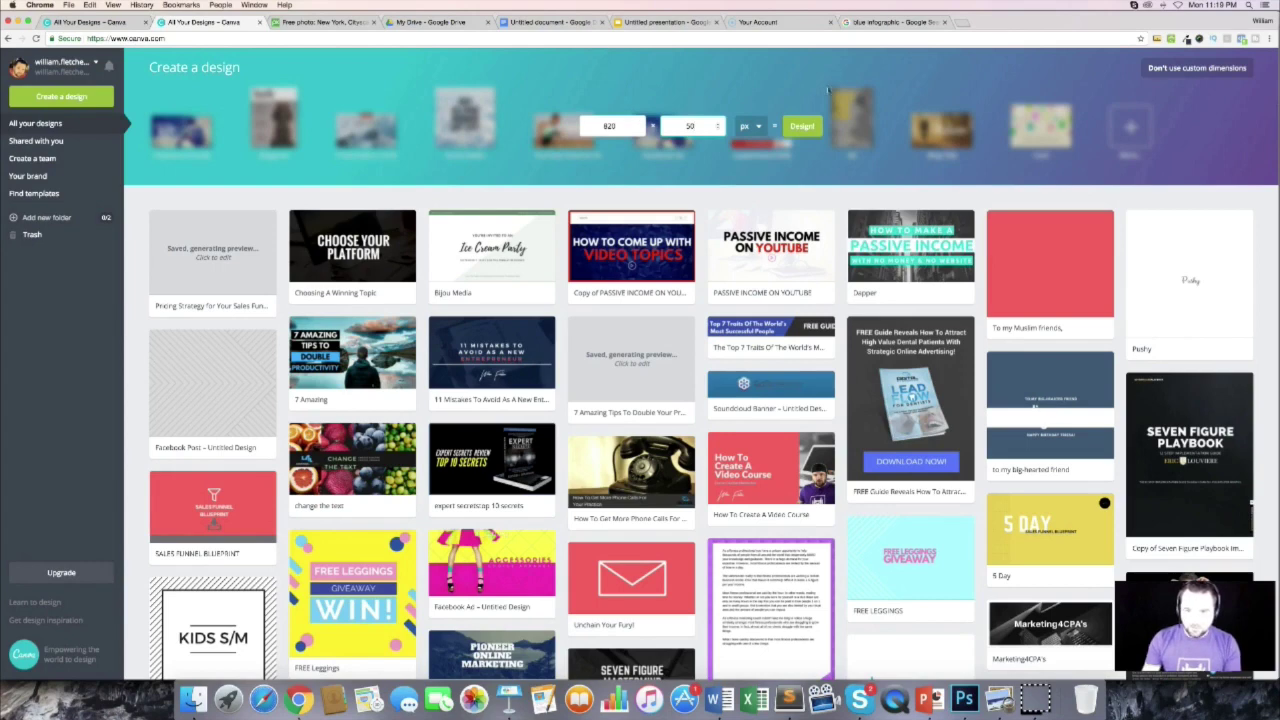
click(805, 126)
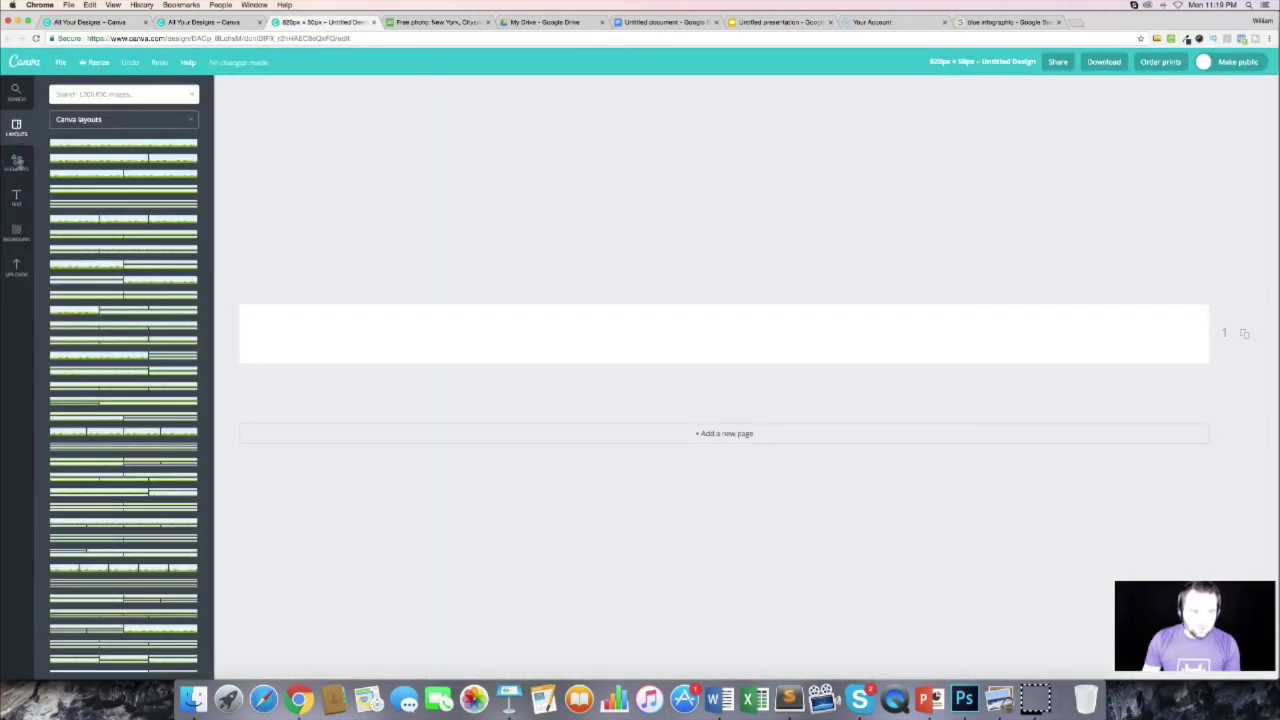
Step: Give the blank banner a solid background in the coral colour f2795c
click(17, 228)
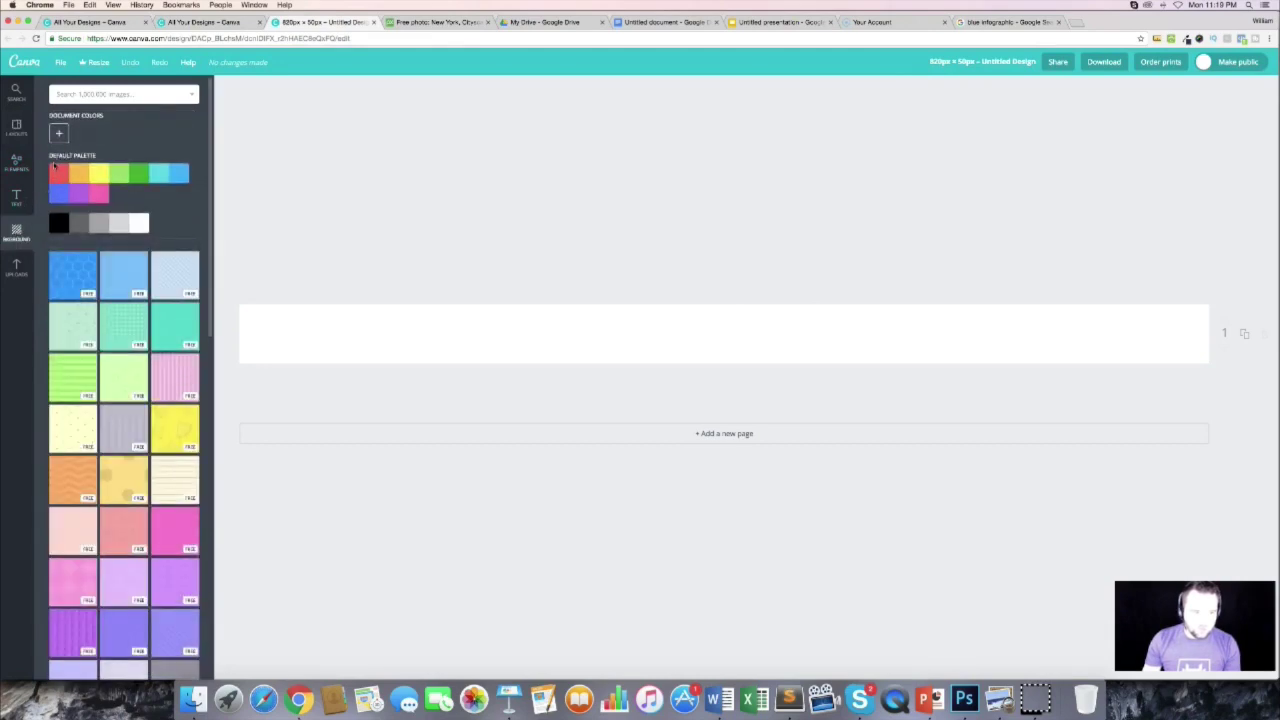
click(56, 170)
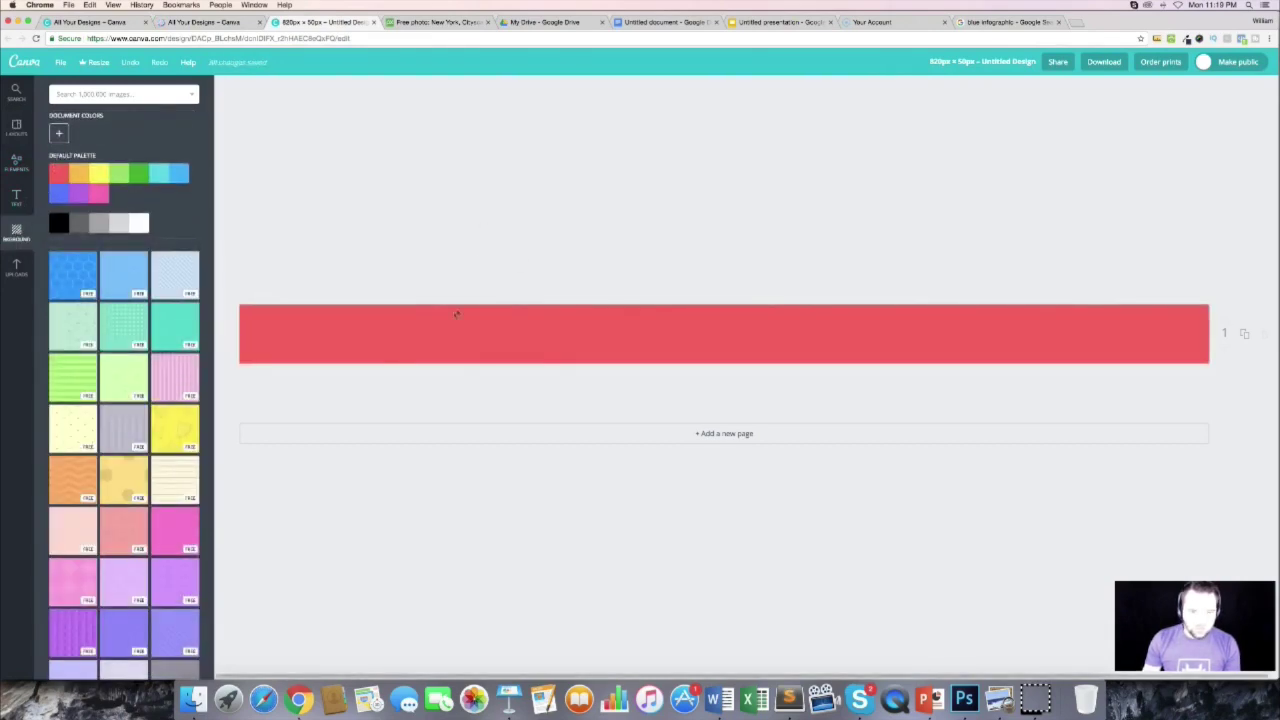
click(456, 315)
click(226, 88)
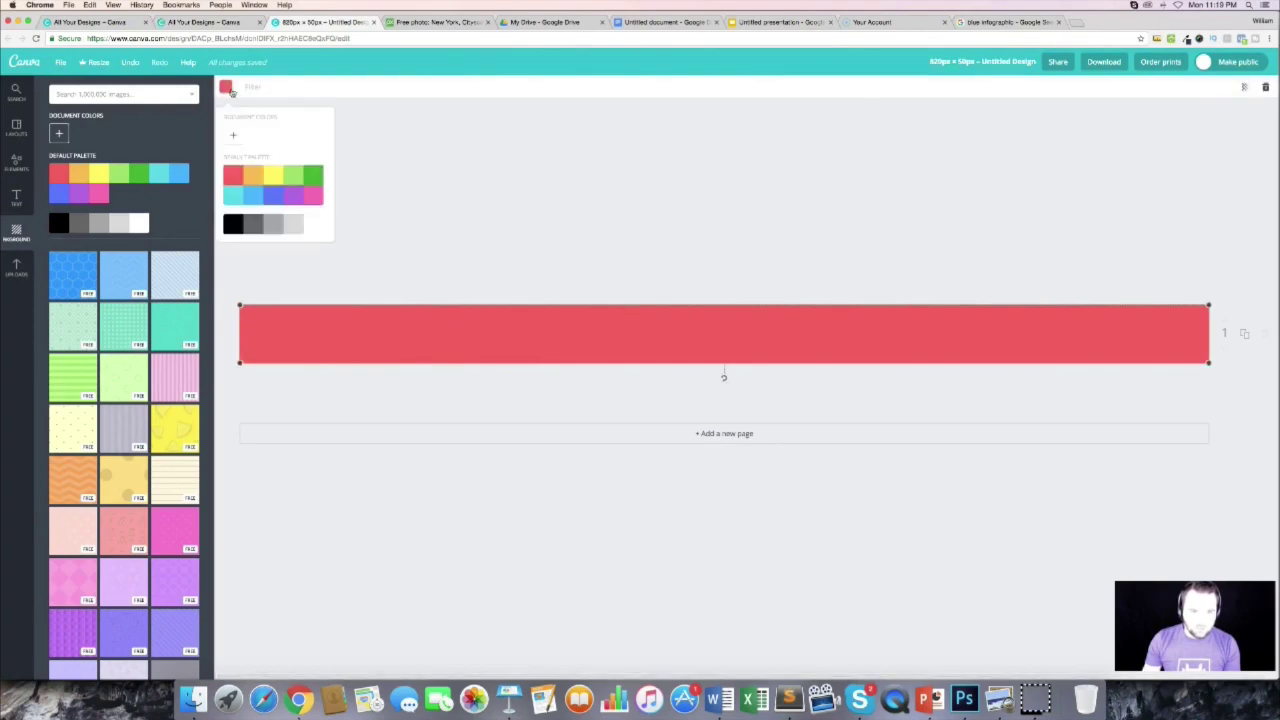
click(1185, 39)
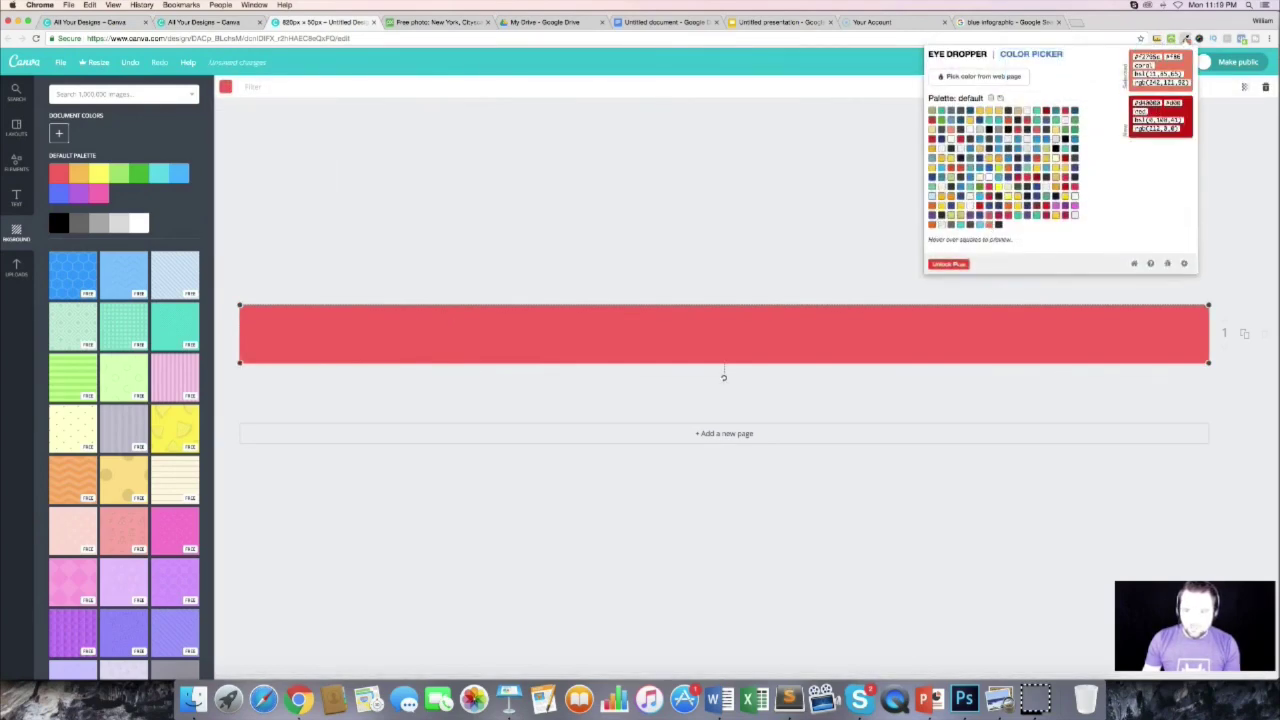
click(680, 271)
text(#f2795c)
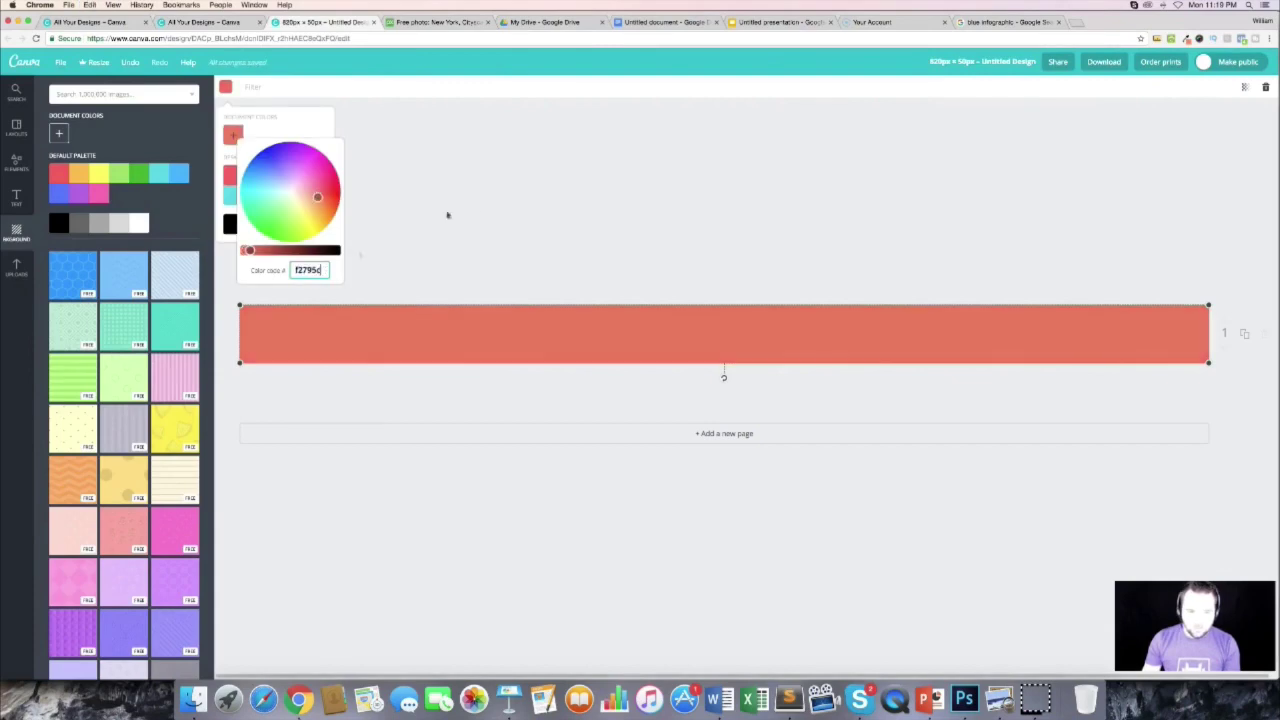
click(532, 199)
click(498, 144)
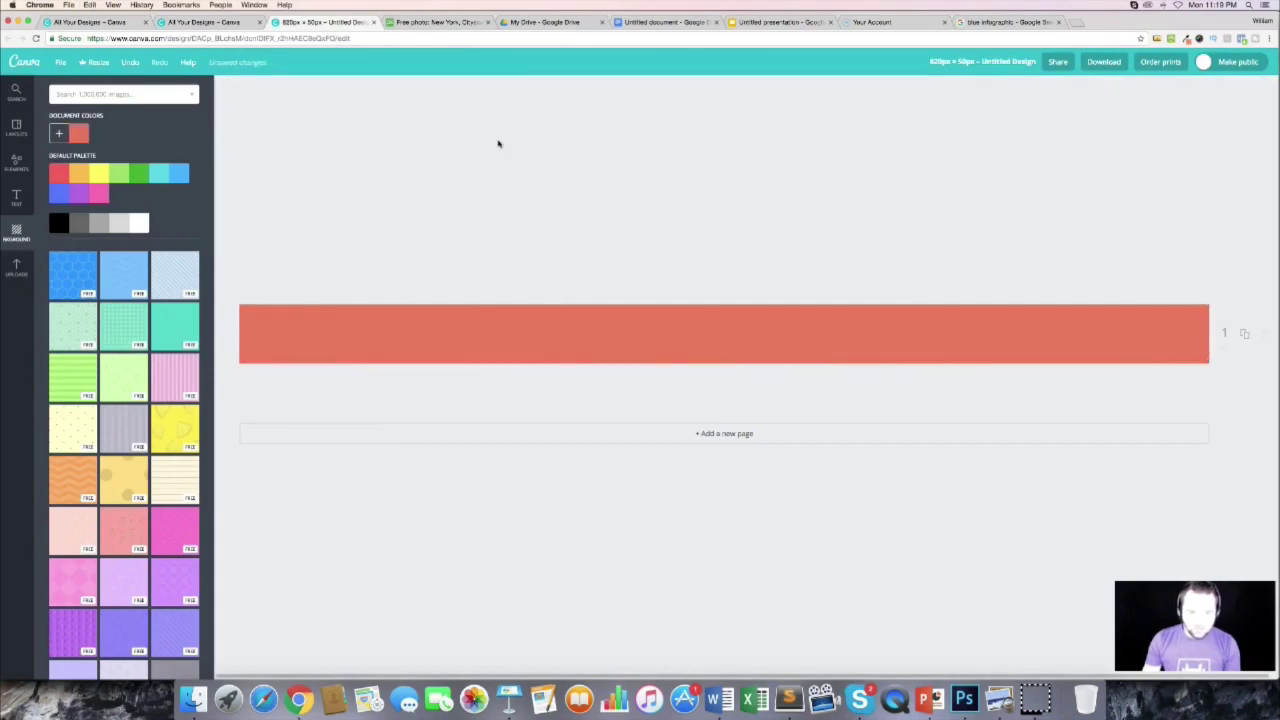
Step: Add a heading reading SALES FUNNEL TIPS to the coral banner
click(16, 197)
click(88, 150)
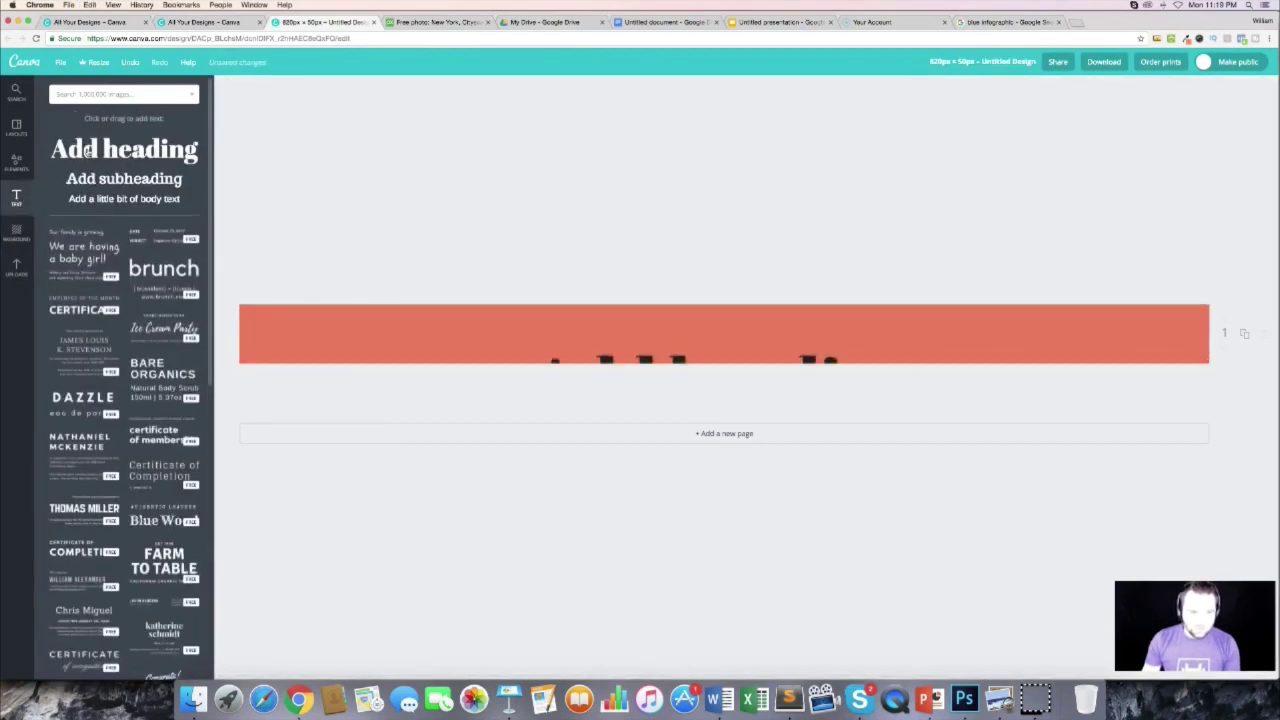
text(SALES FUNNEL)
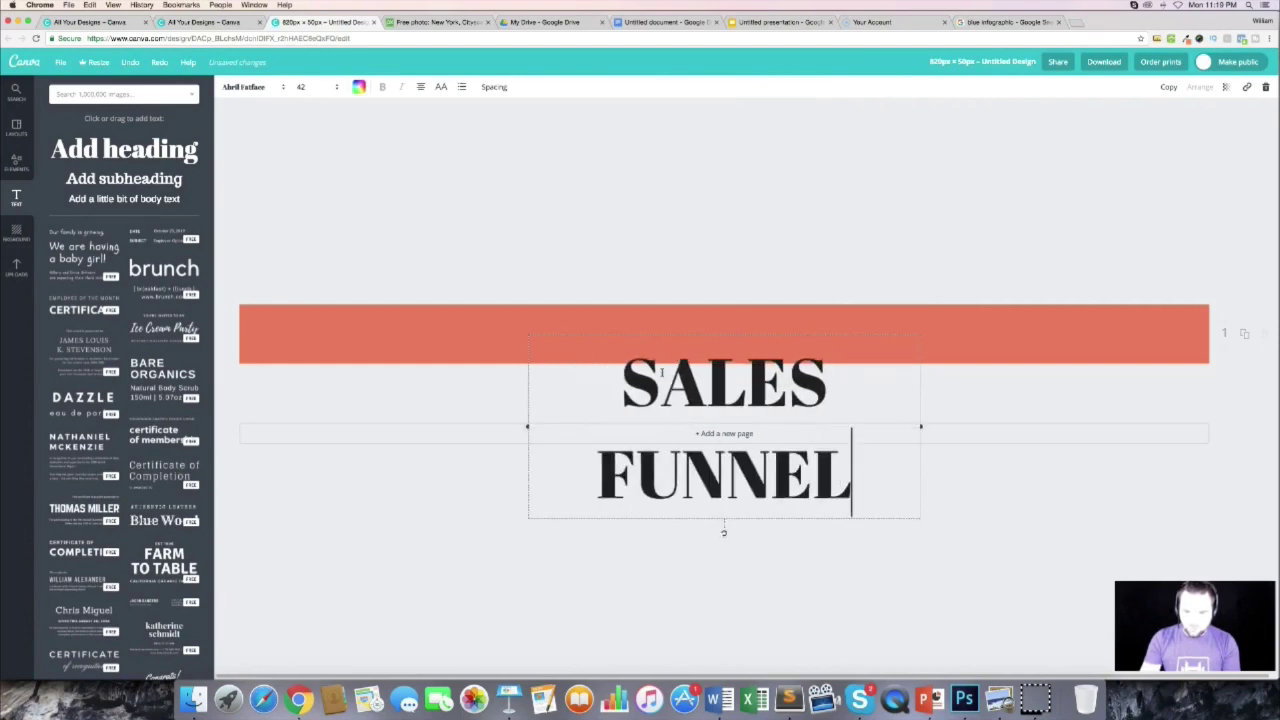
text( TIPS)
key(Escape)
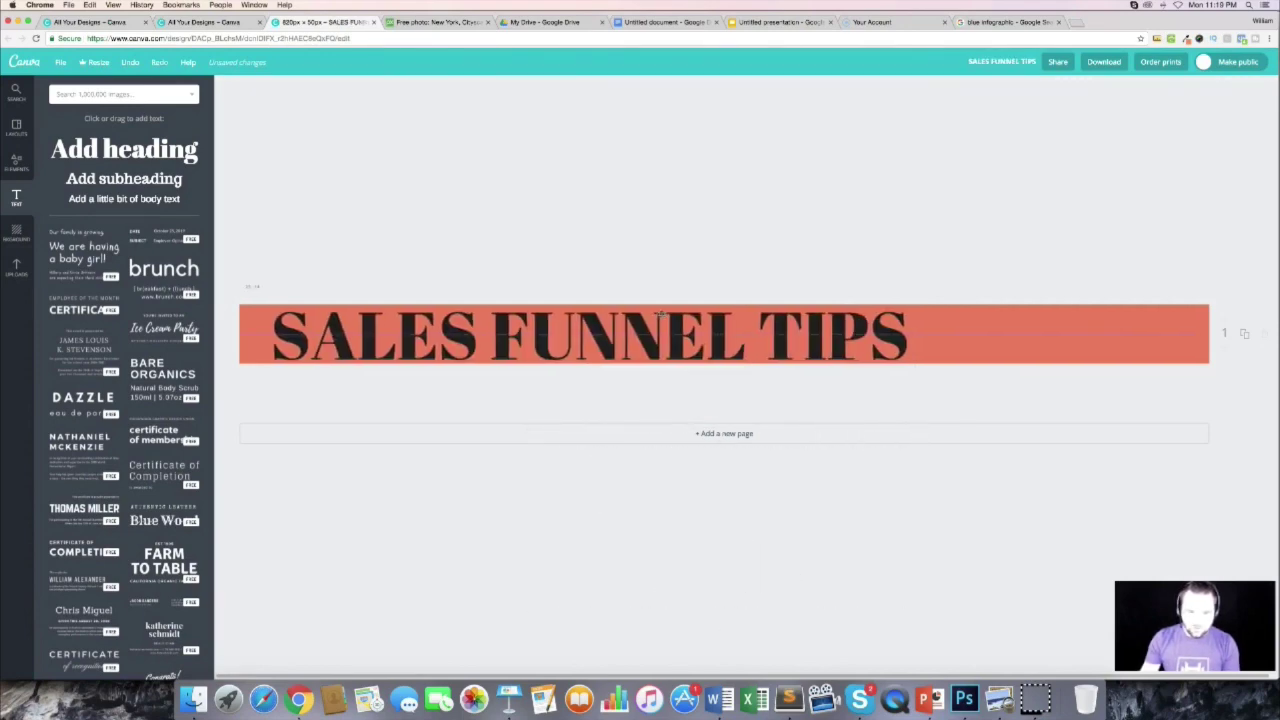
Step: Set the SALES FUNNEL TIPS heading in Archivo Black at size 24 and place it on one line at the banner's left end
click(660, 315)
click(250, 87)
click(280, 372)
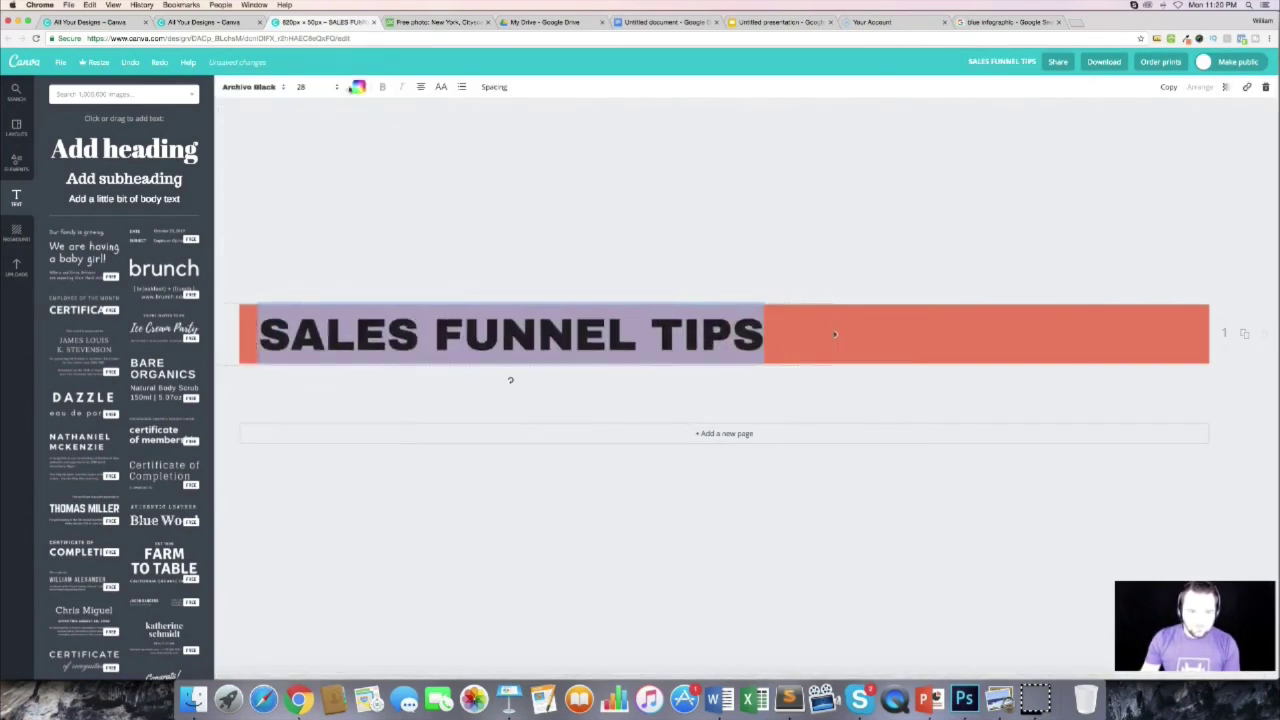
click(320, 87)
click(312, 232)
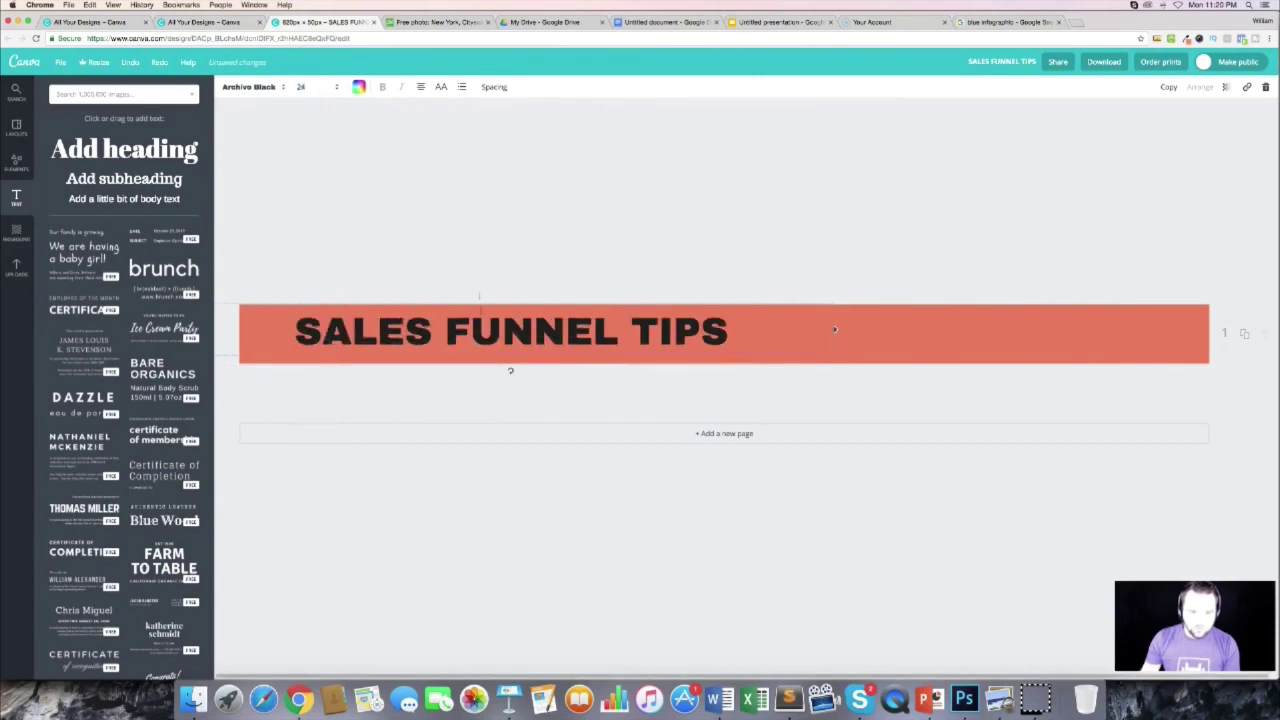
click(586, 363)
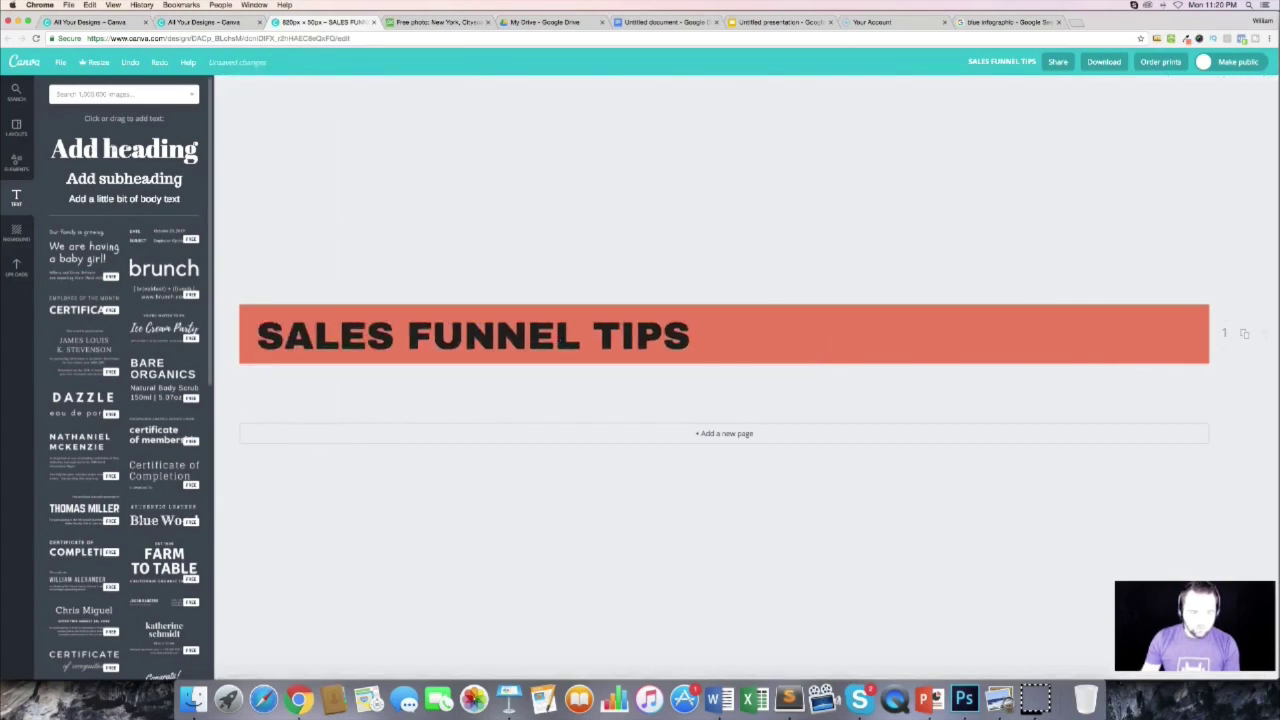
Step: Add a subheading reading By: Your Name in Arimo at size 12 along the upper edge of the banner's right half
drag(124, 180, 930, 340)
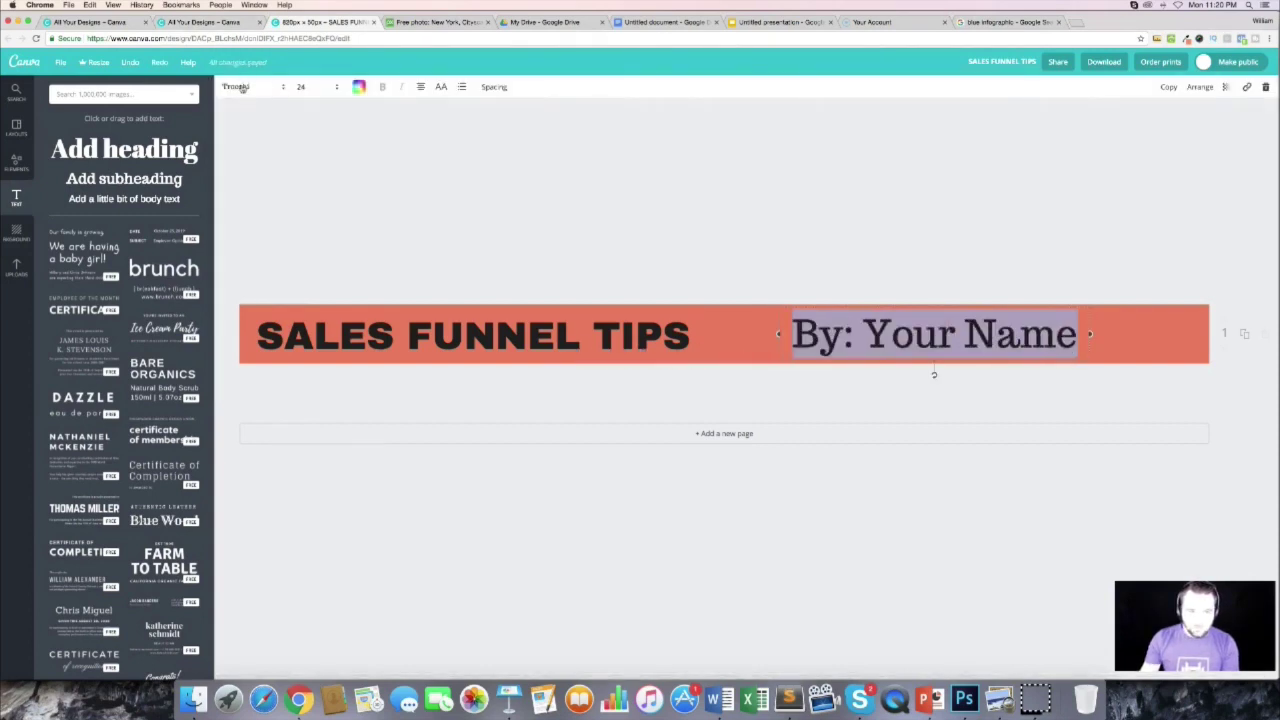
click(241, 88)
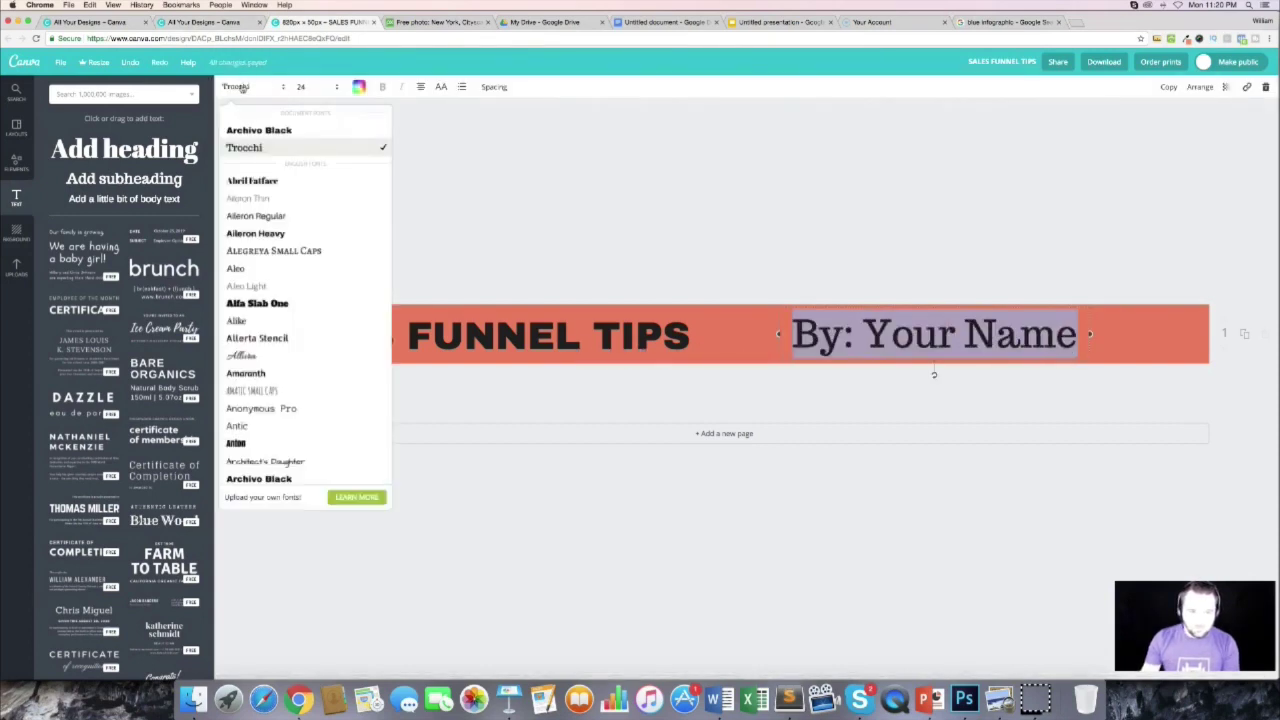
click(288, 217)
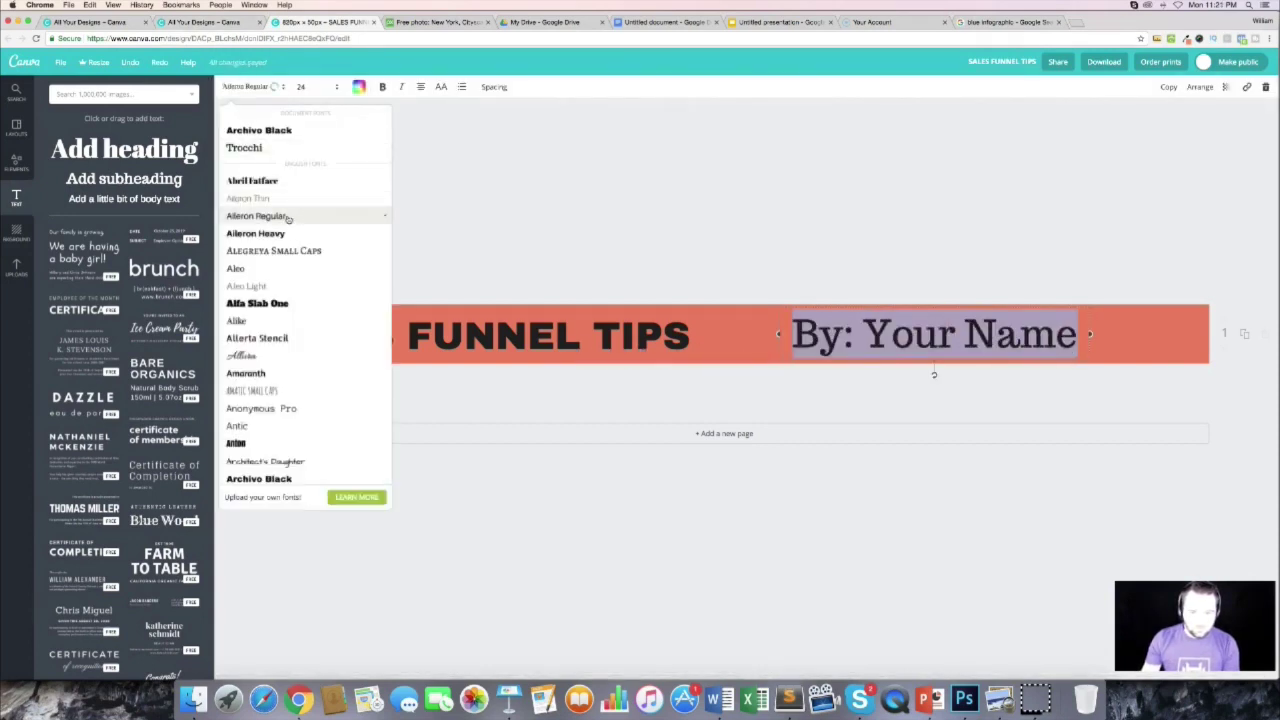
click(260, 90)
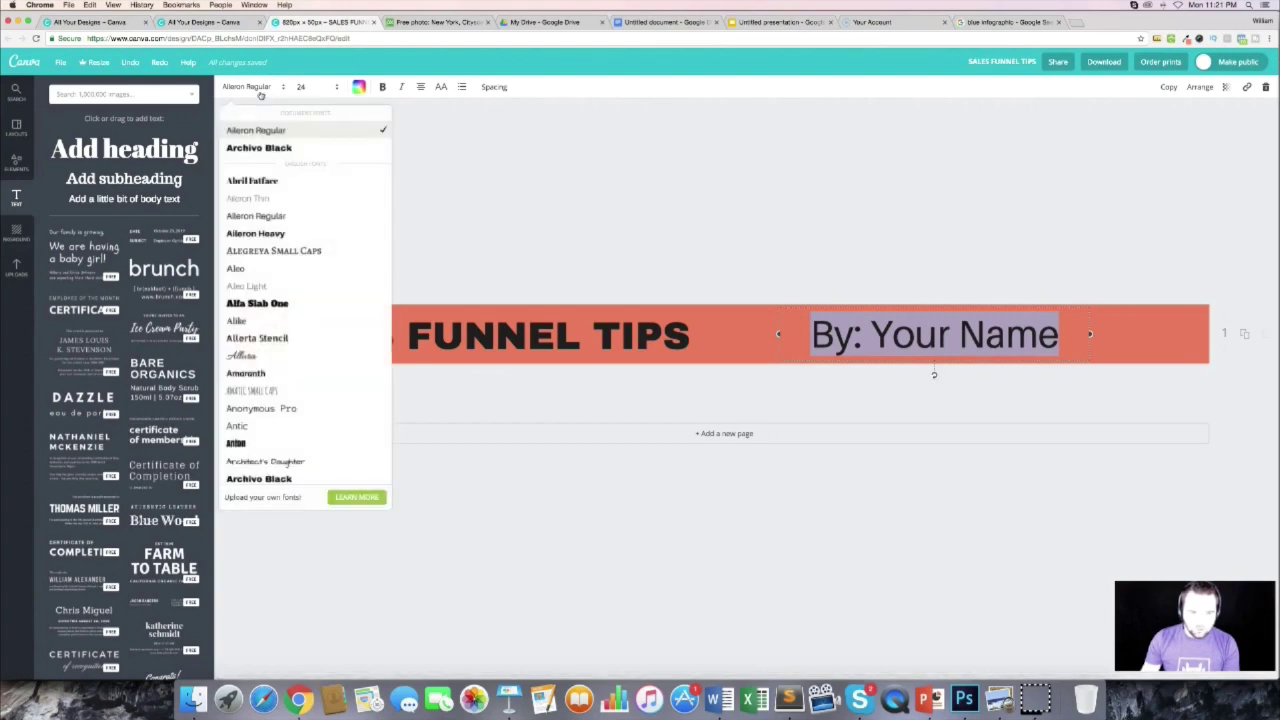
click(289, 254)
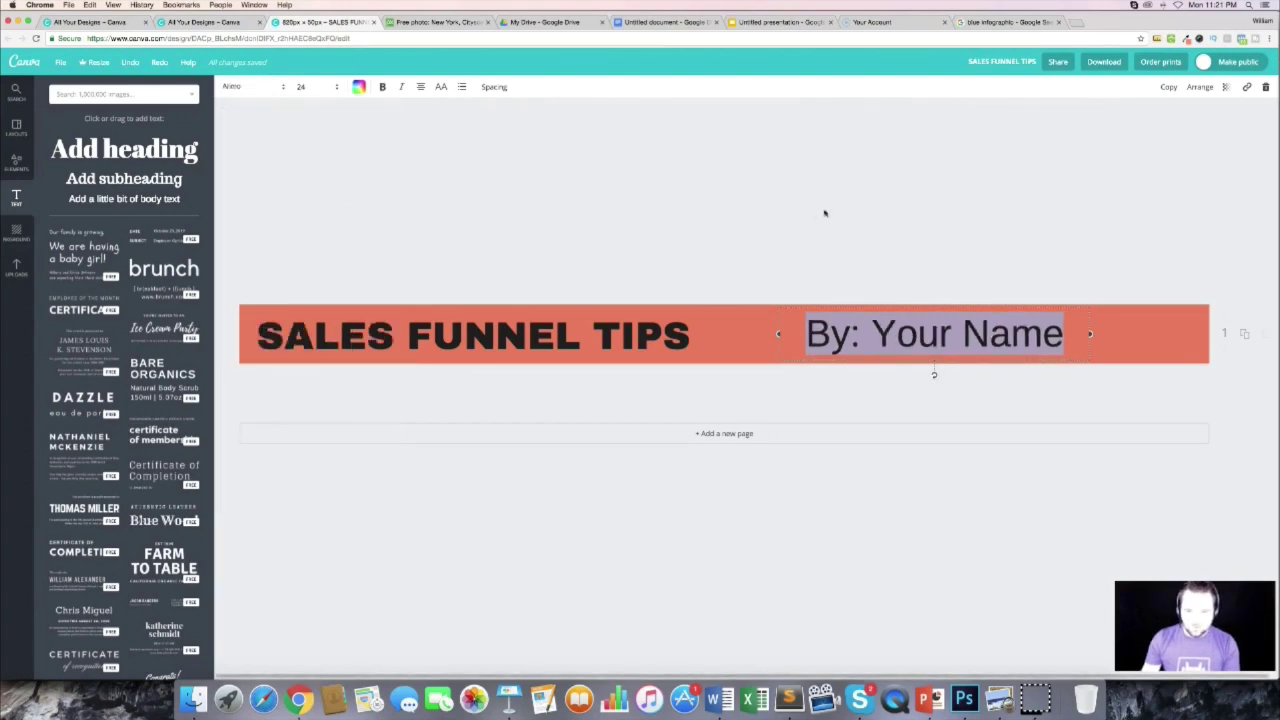
click(312, 86)
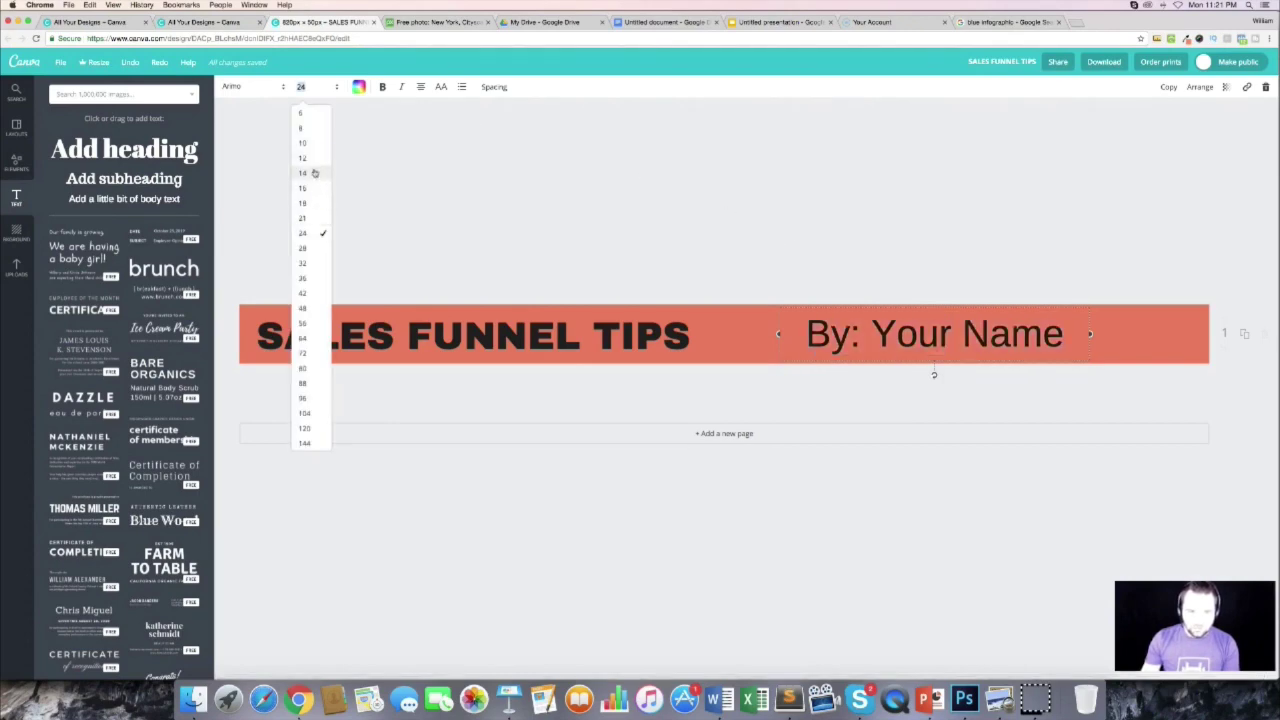
click(314, 165)
click(946, 194)
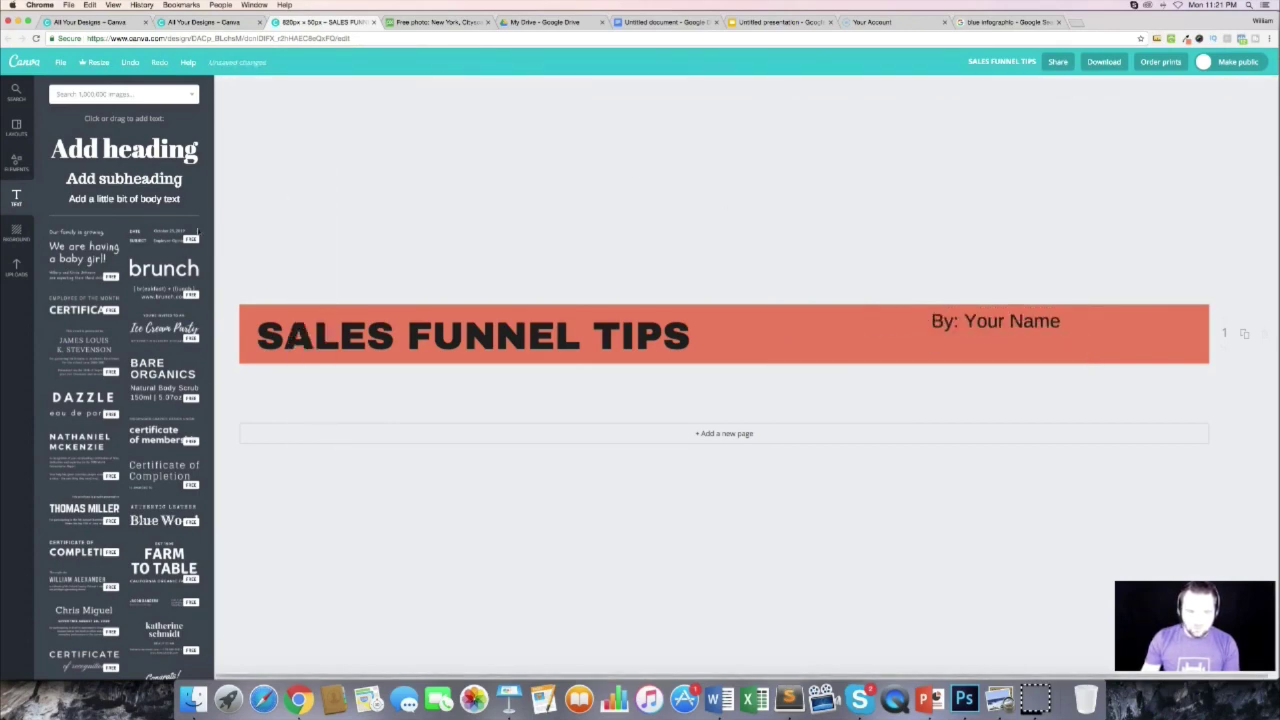
click(993, 321)
text(#f2795c)
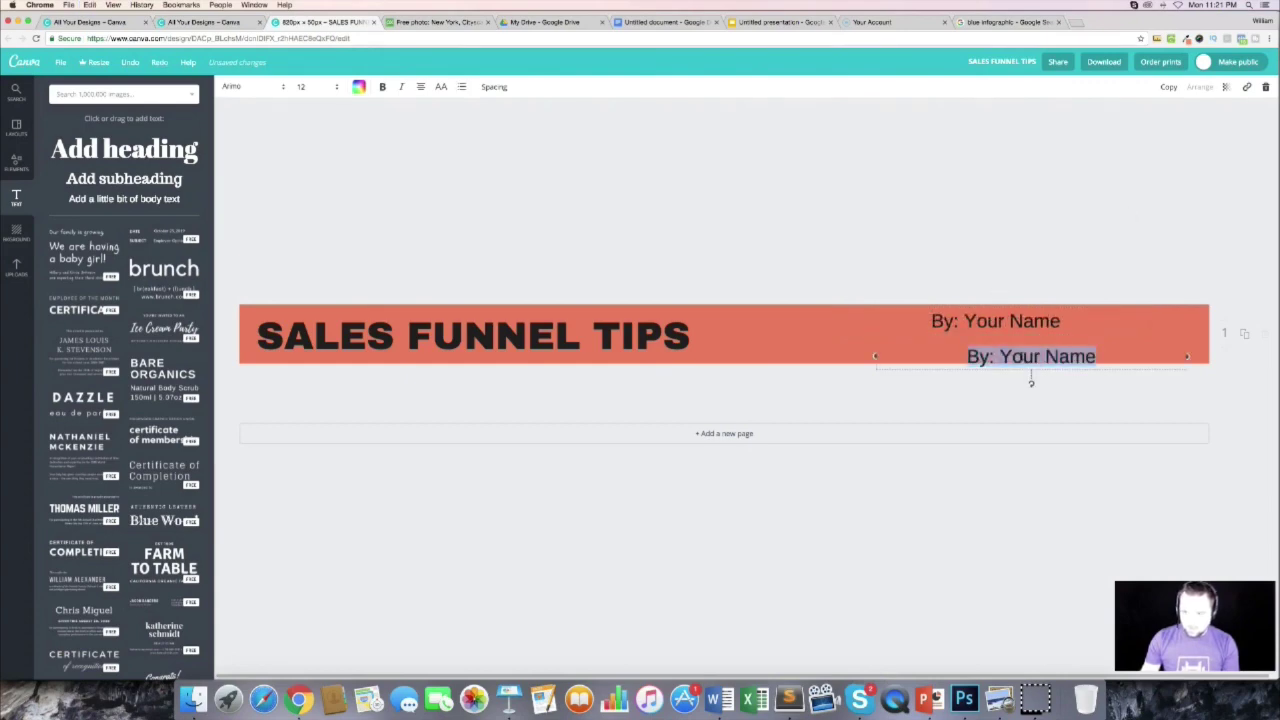
text(www.website.com)
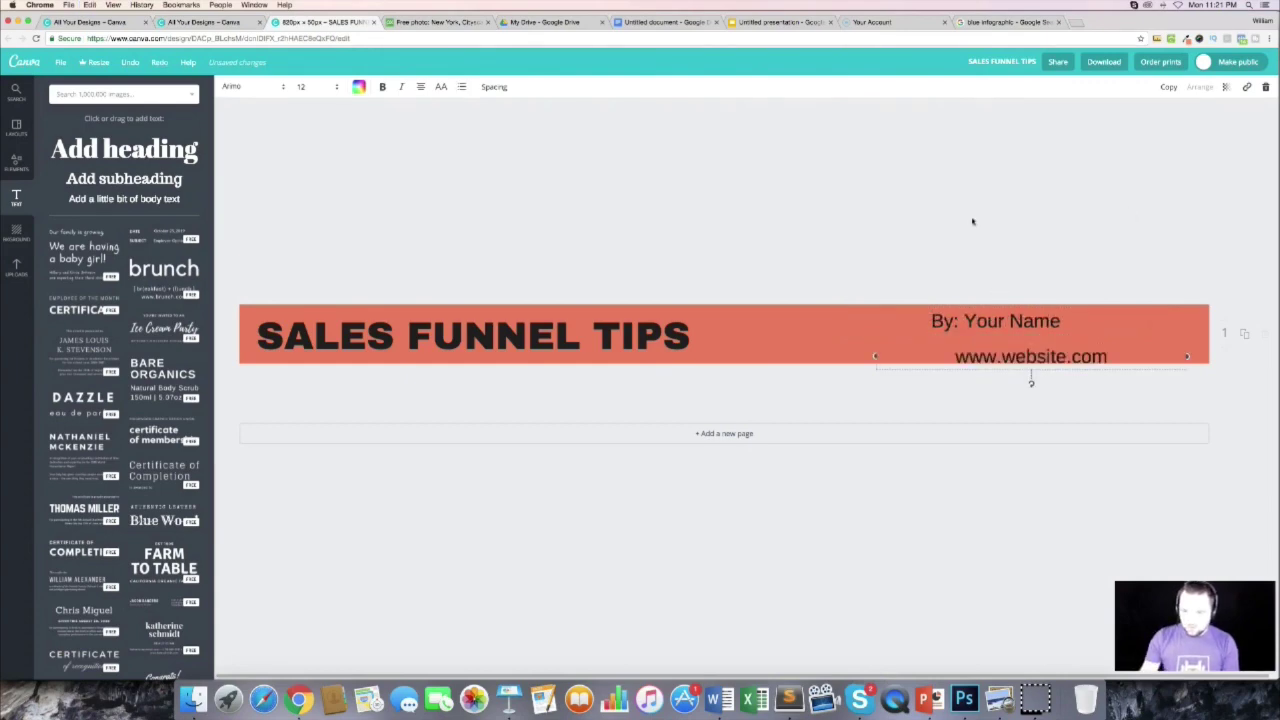
click(972, 221)
Step: Centre the website line beneath By: Your Name and move both lines to the banner's right end
drag(1037, 358, 1002, 349)
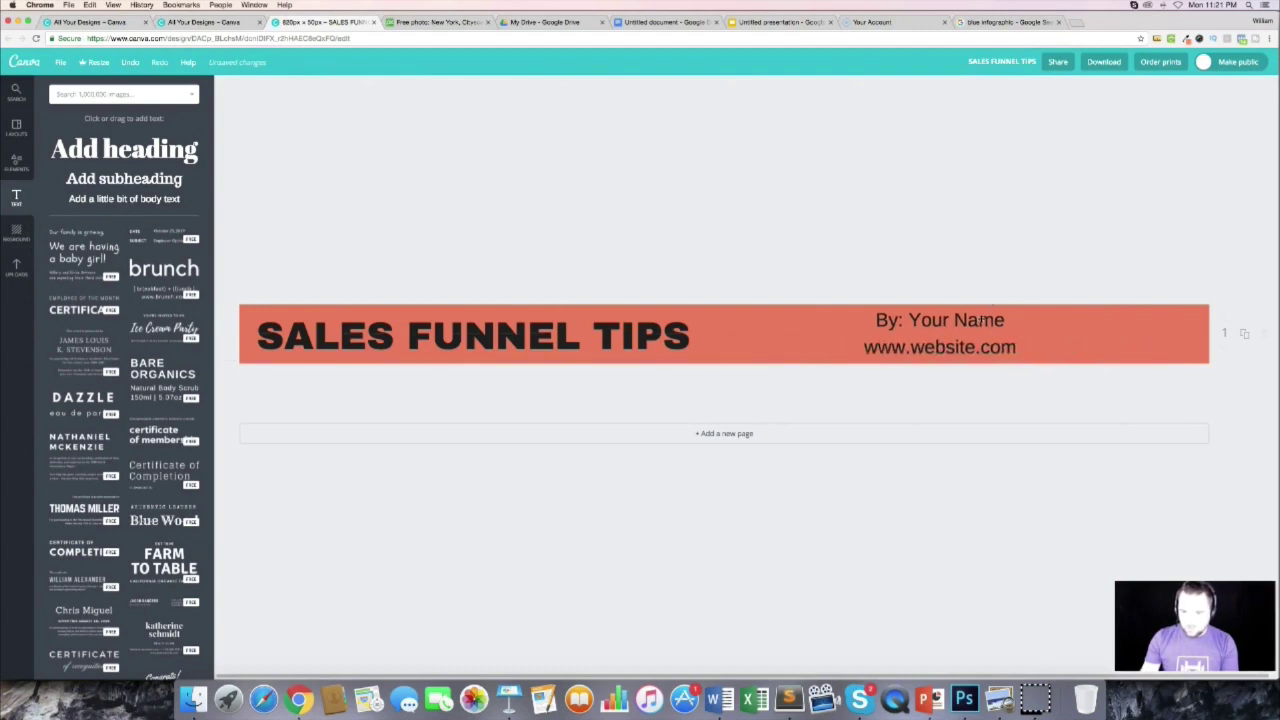
drag(960, 321, 1134, 320)
drag(990, 348, 1159, 349)
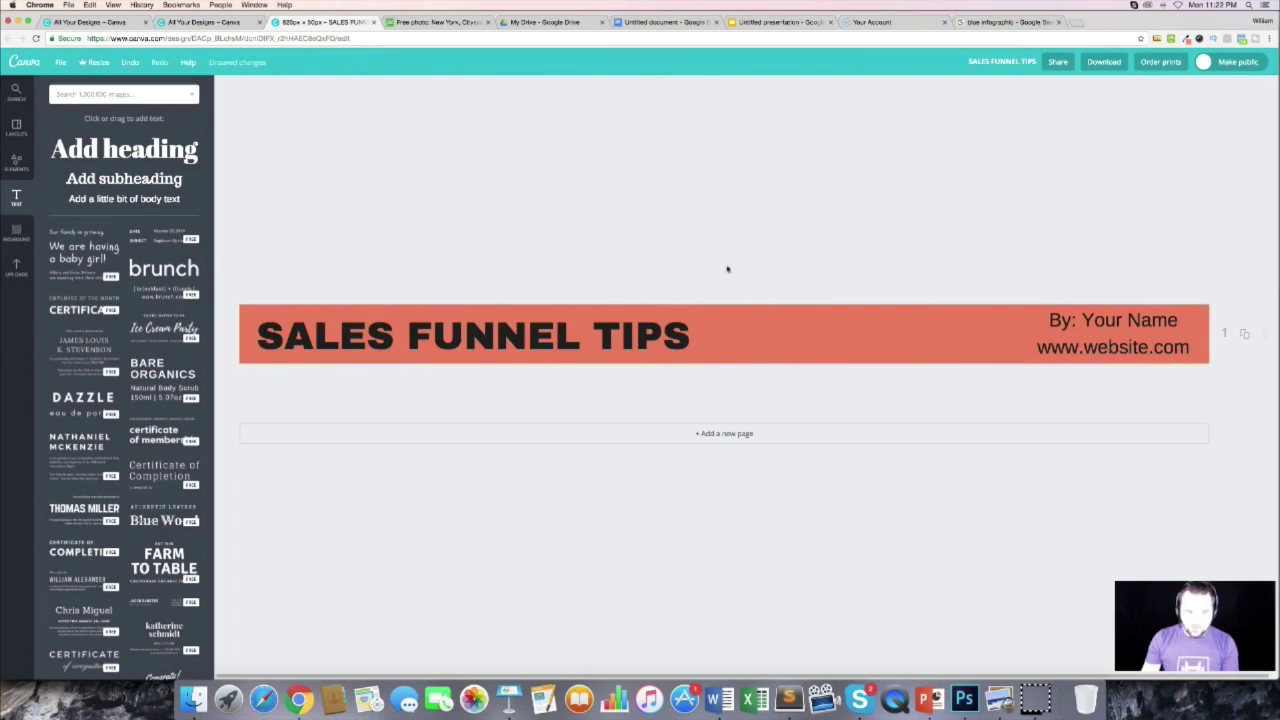
Step: Search the image library for "facebook icon" and place the round blue icon on the banner just after the SALES FUNNEL TIPS heading
click(127, 93)
text(facebook icon)
key(Return)
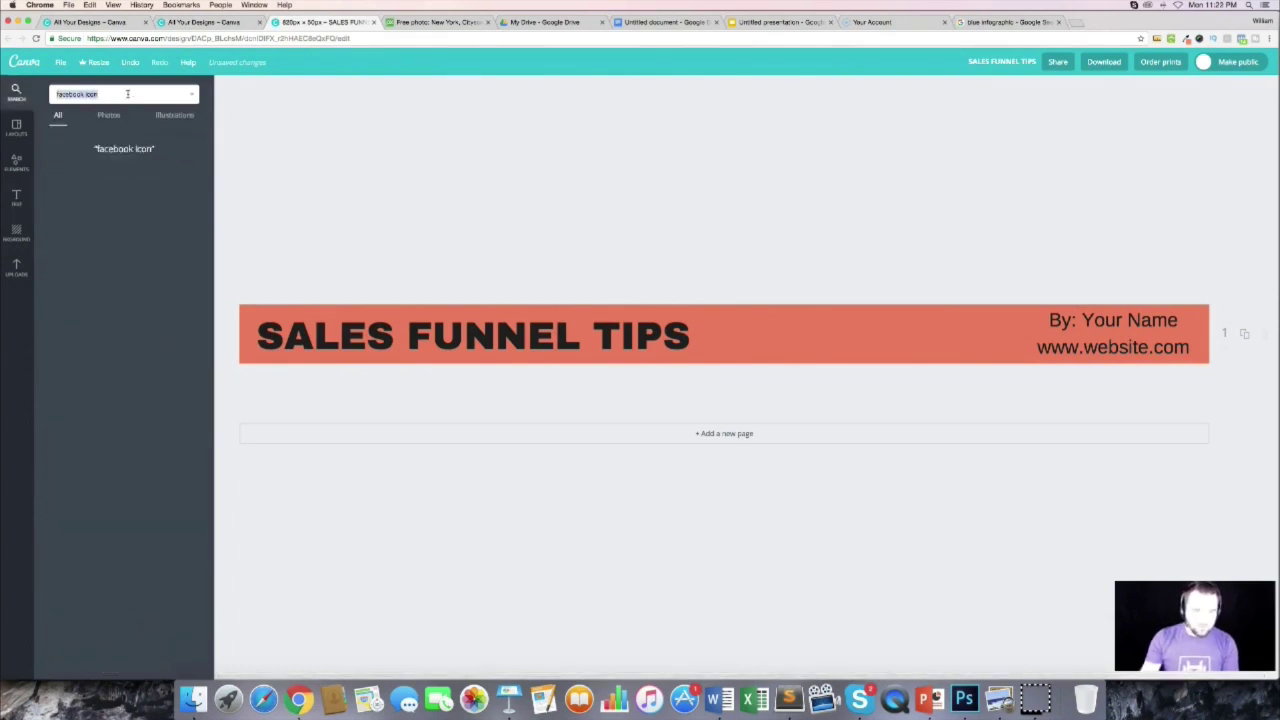
drag(72, 185, 755, 334)
Step: Duplicate a text line from the banner's right end, change the copy to "facebook page here" and place it beside the Facebook icon
click(1116, 320)
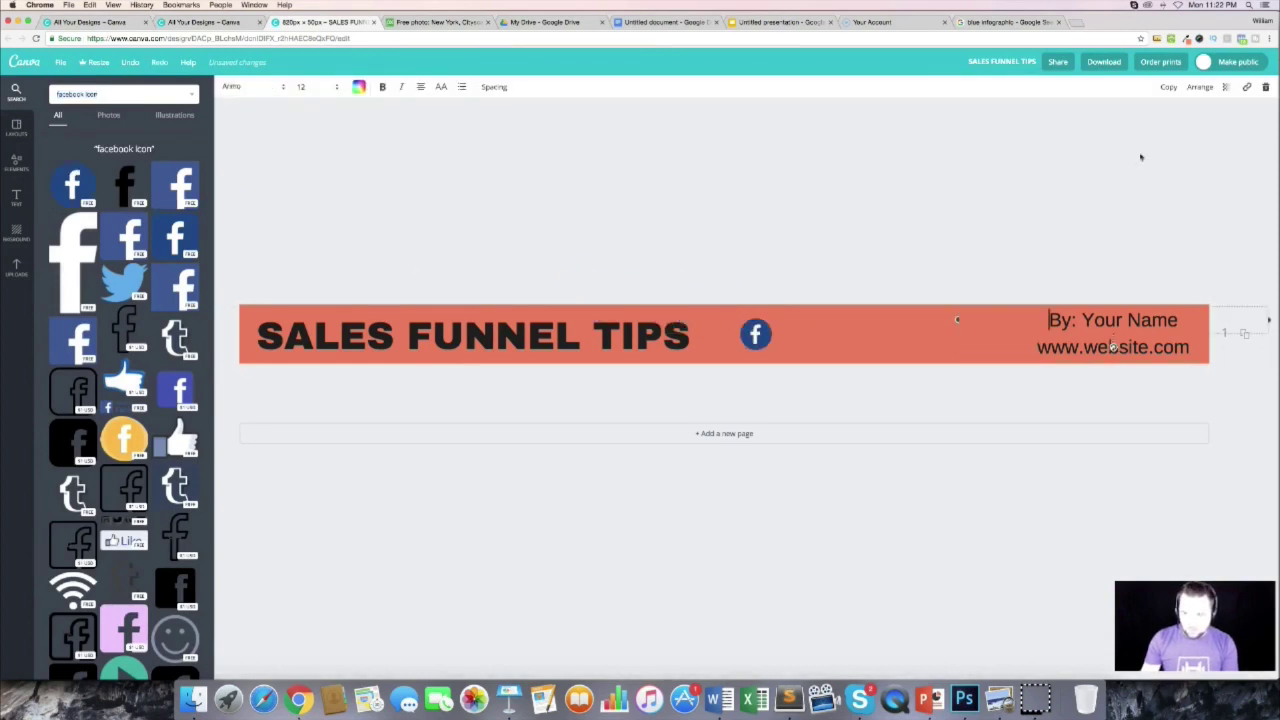
click(1037, 346)
click(848, 333)
text(face)
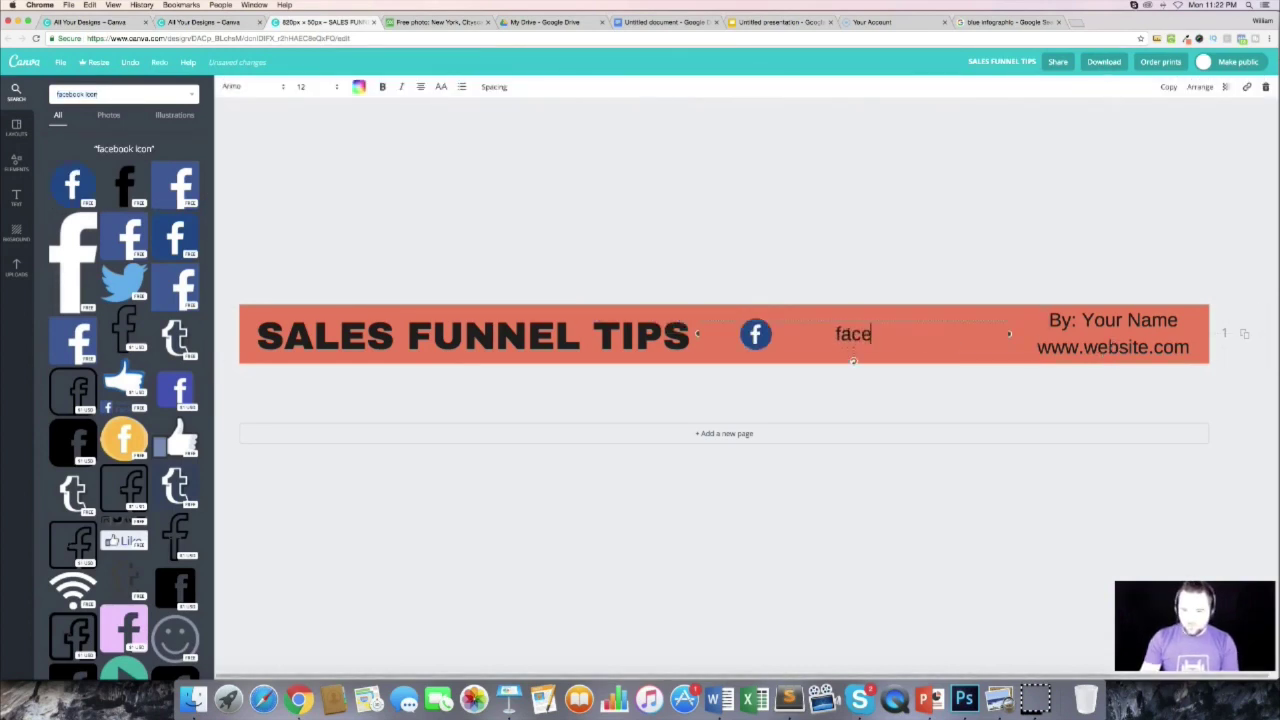
text(book page here)
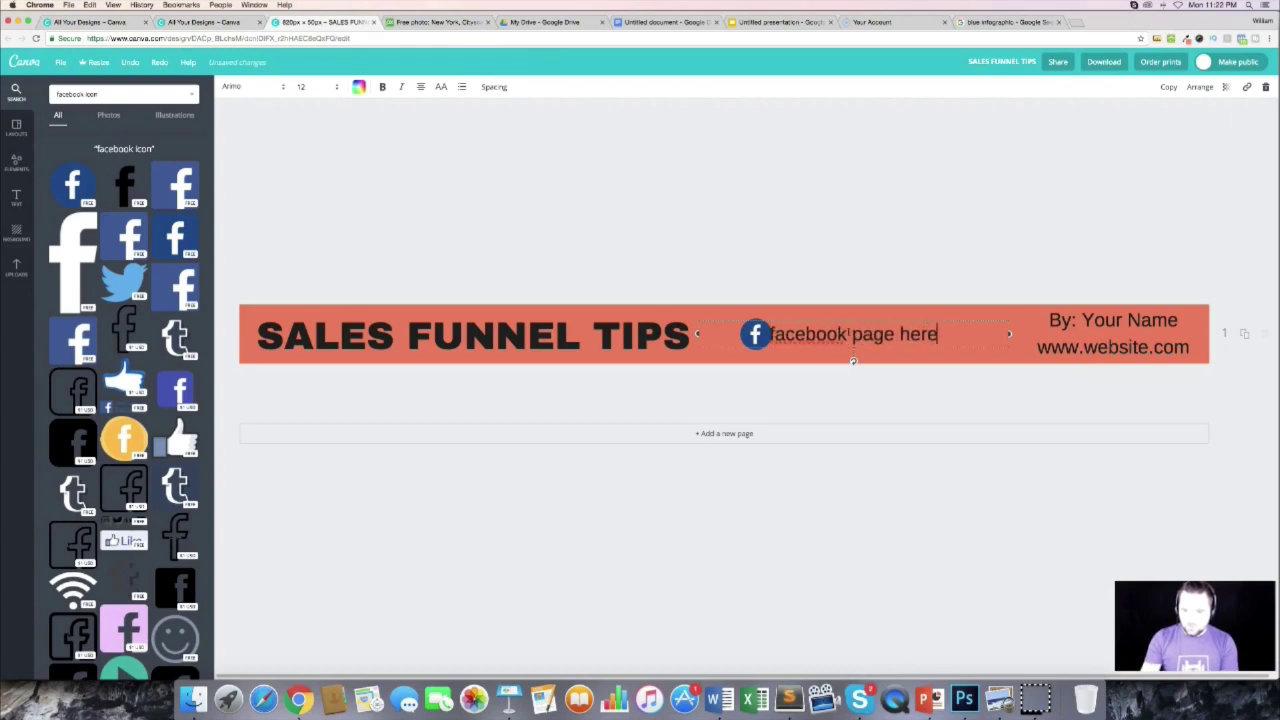
key(Escape)
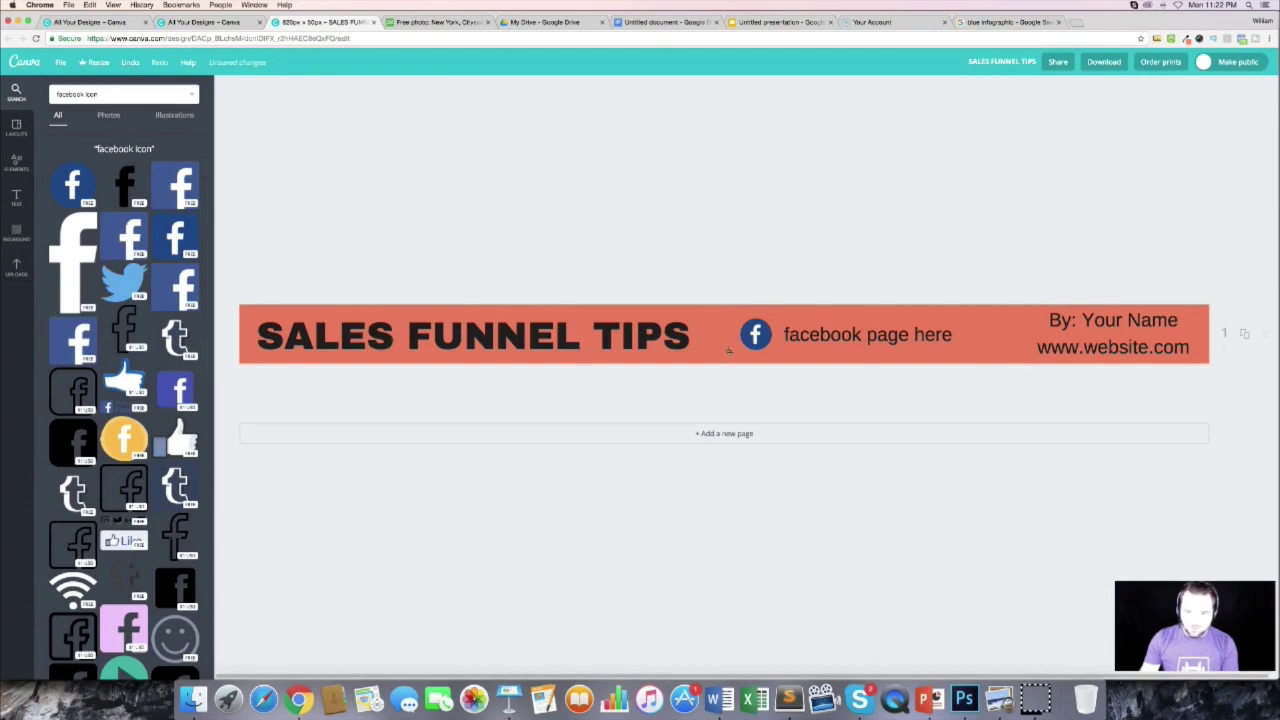
Step: Download the slim banner as a PNG and switch to the ebook document in Google Docs
click(1104, 62)
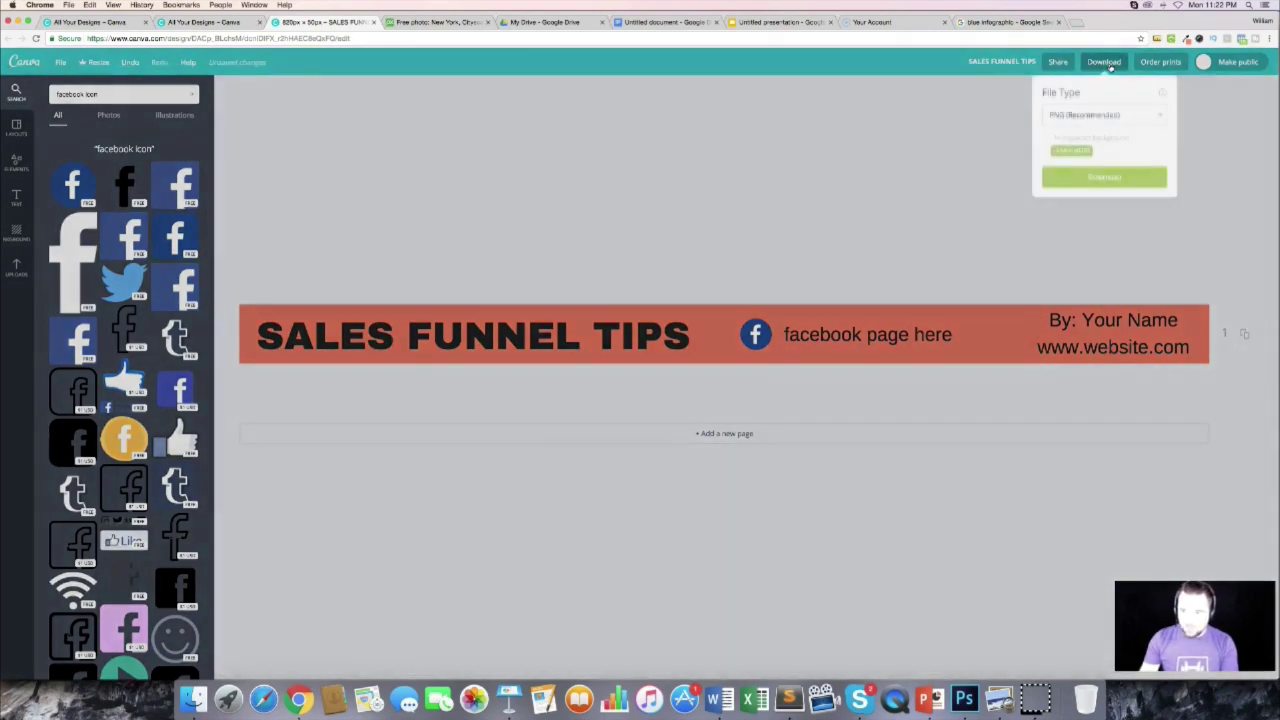
click(1088, 179)
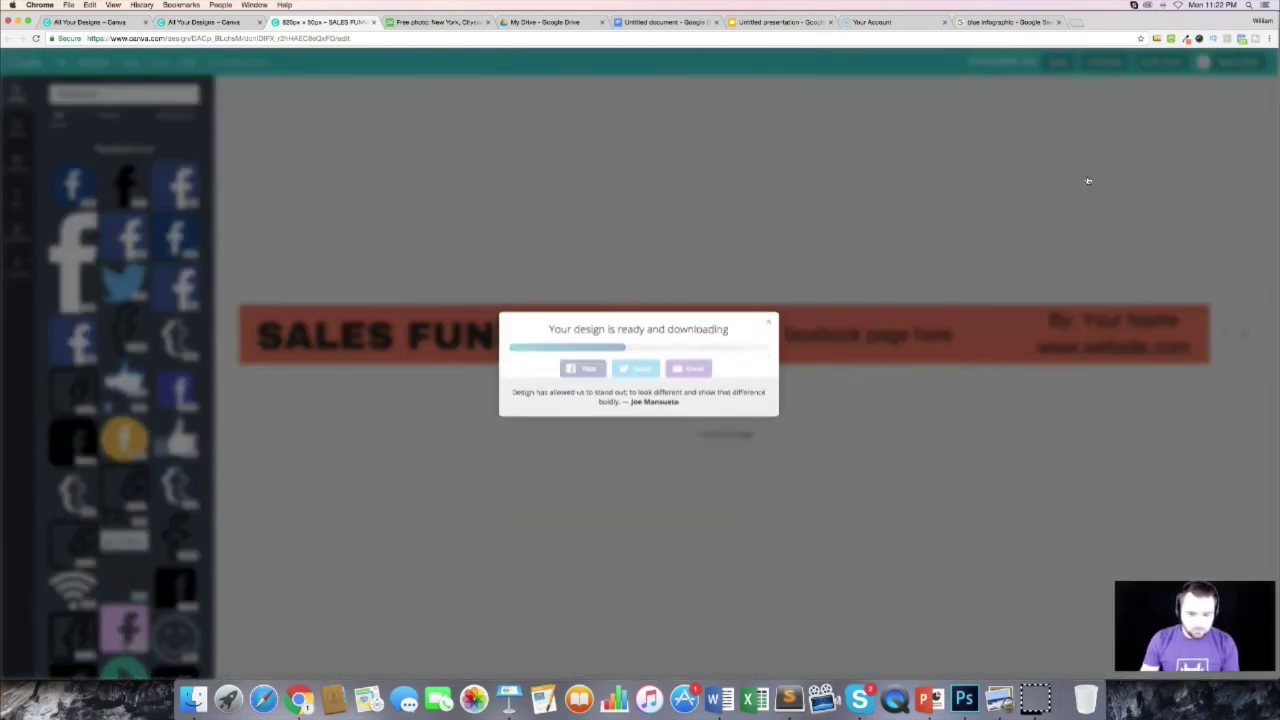
click(652, 21)
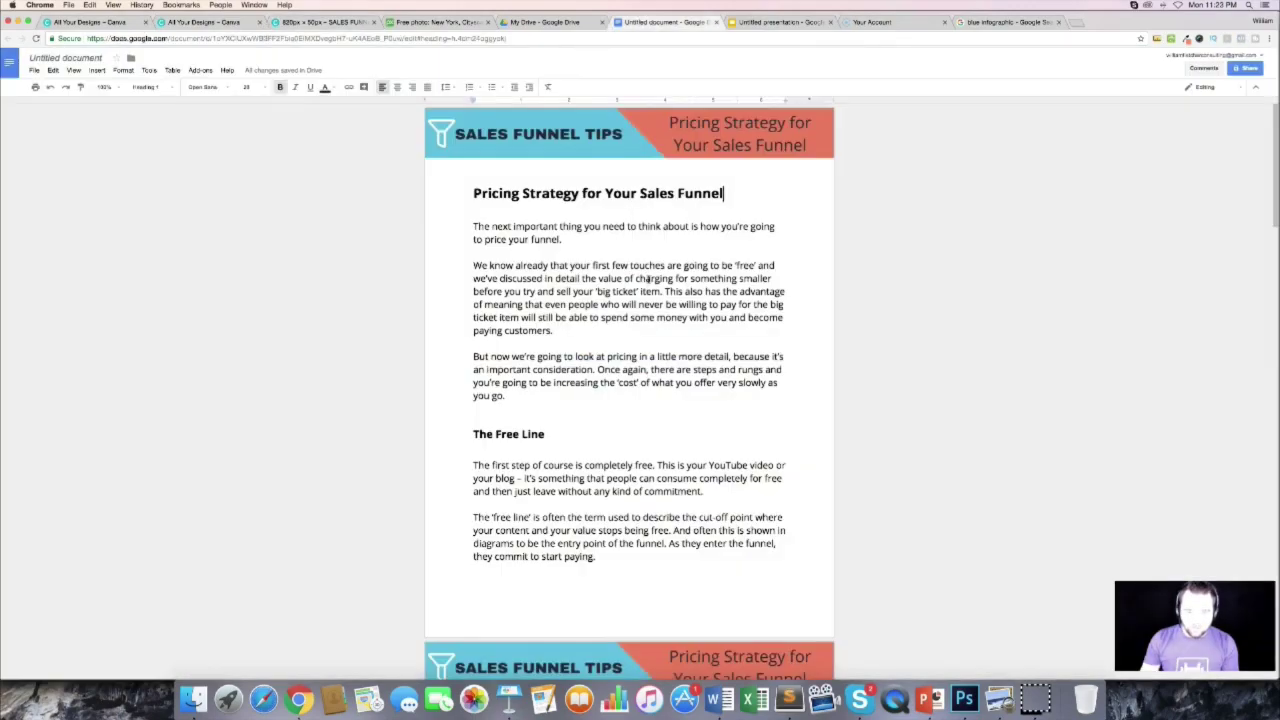
Step: Add a footer to the ebook document
scroll(634, 500, down, 3)
click(608, 491)
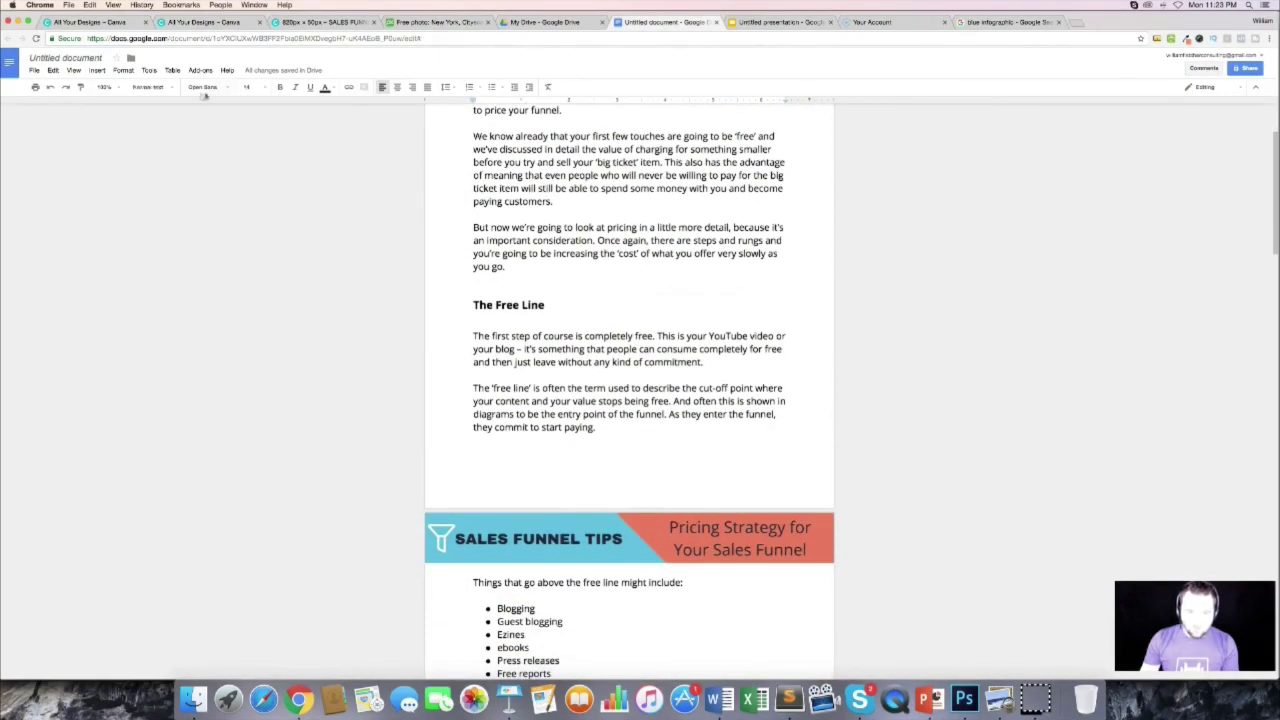
click(97, 70)
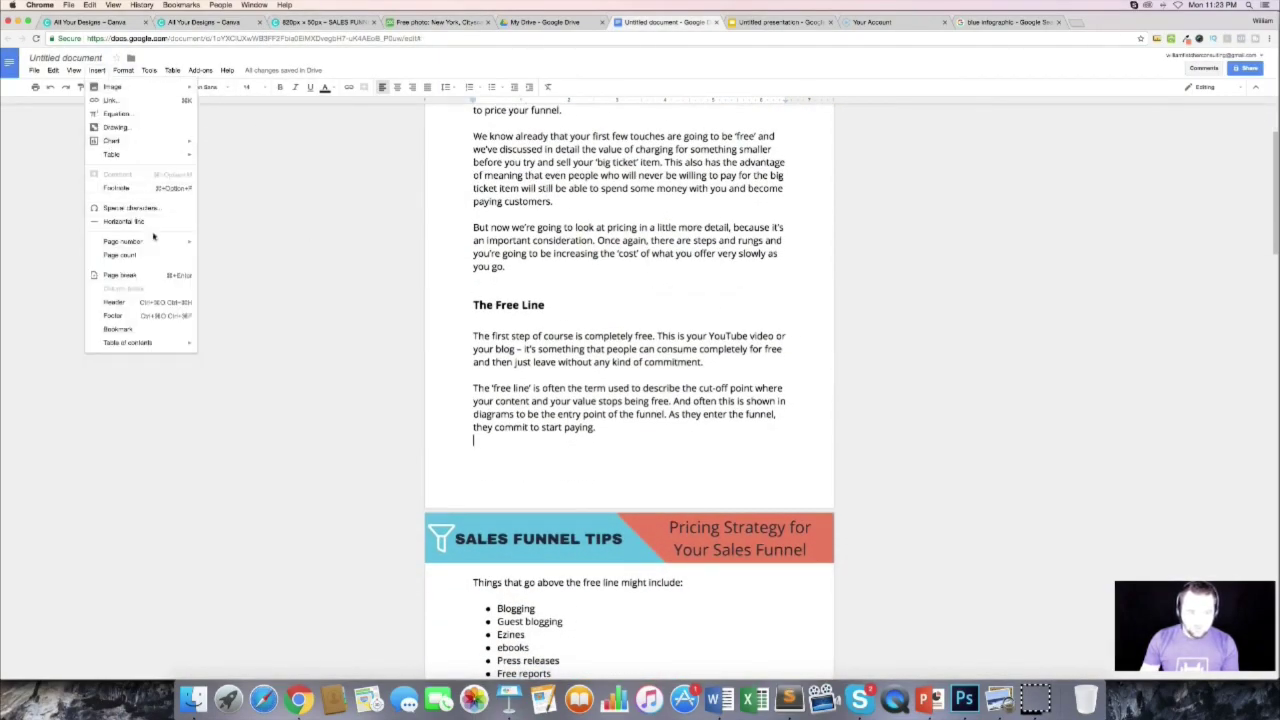
click(157, 316)
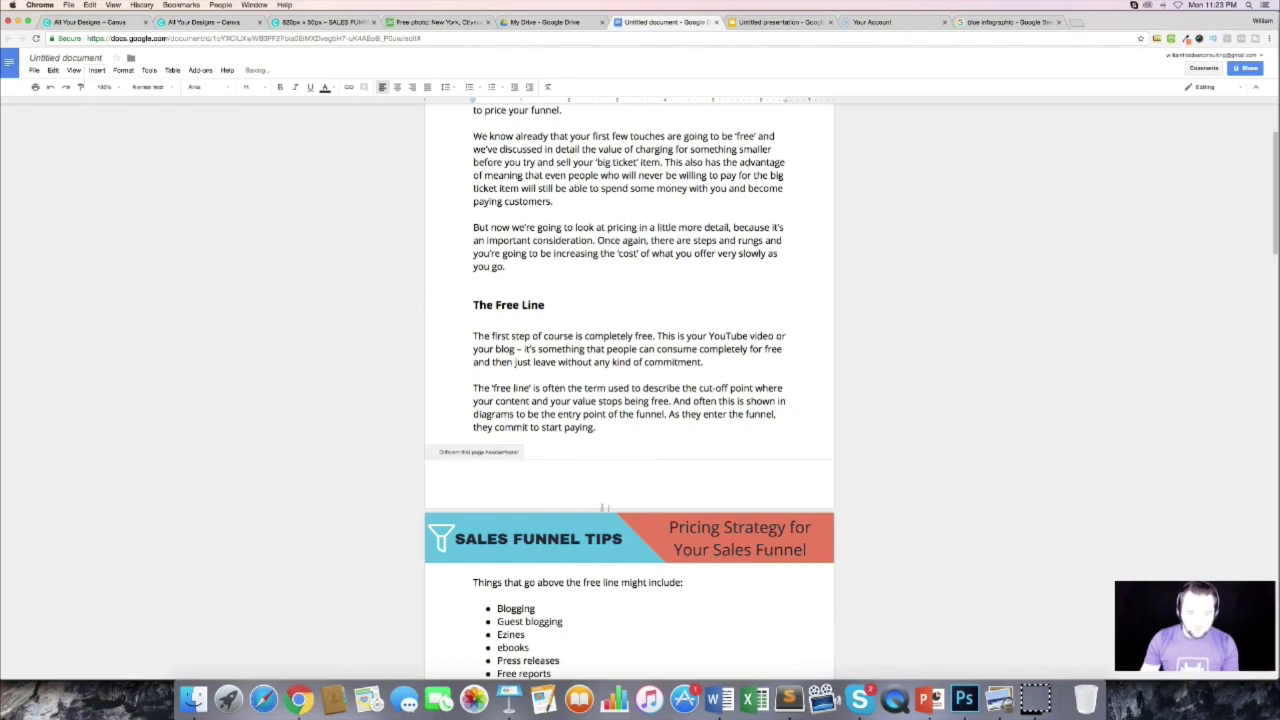
Step: Insert the downloaded slim banner image from the Downloads folder into the footer and select it
click(97, 70)
mouse_move(120, 87)
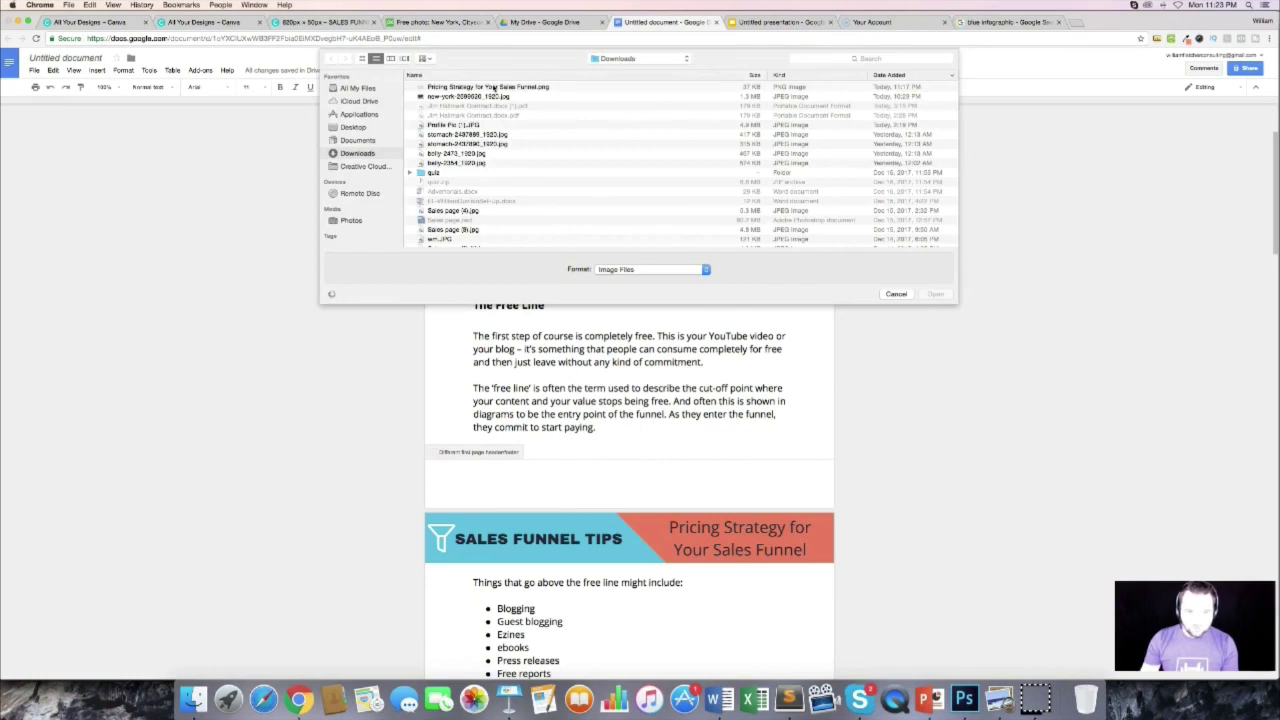
double_click(493, 88)
click(680, 477)
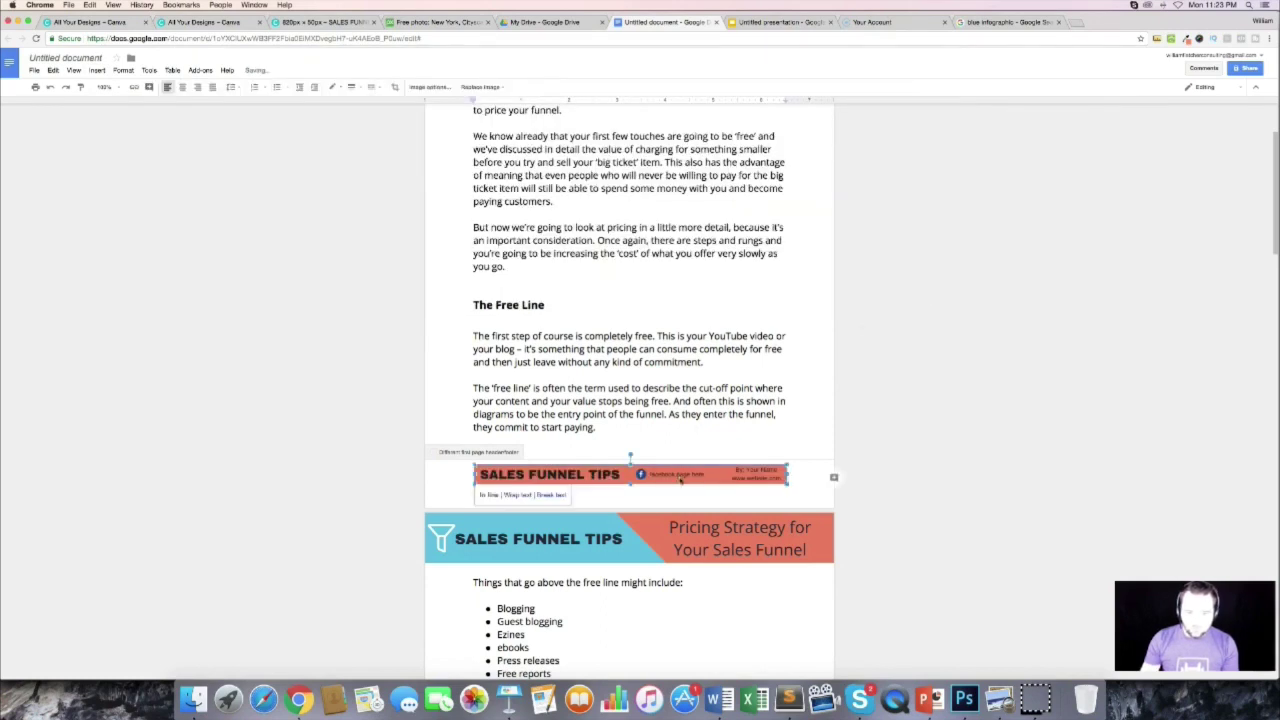
Step: Set the footer banner to wrap text and change its margin
click(518, 497)
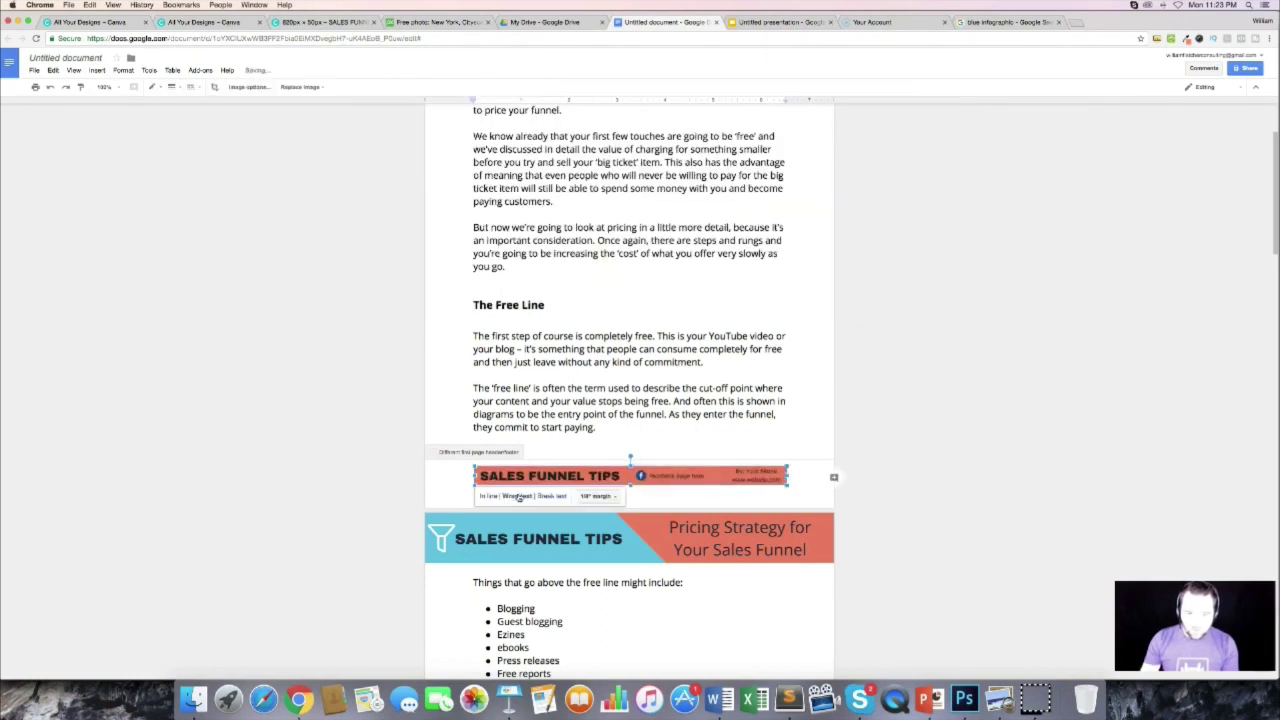
click(600, 497)
click(608, 514)
click(981, 457)
Step: Stretch the footer banner across the full page width and align it fully within the page's lower edge
click(751, 478)
drag(751, 478, 857, 508)
click(357, 443)
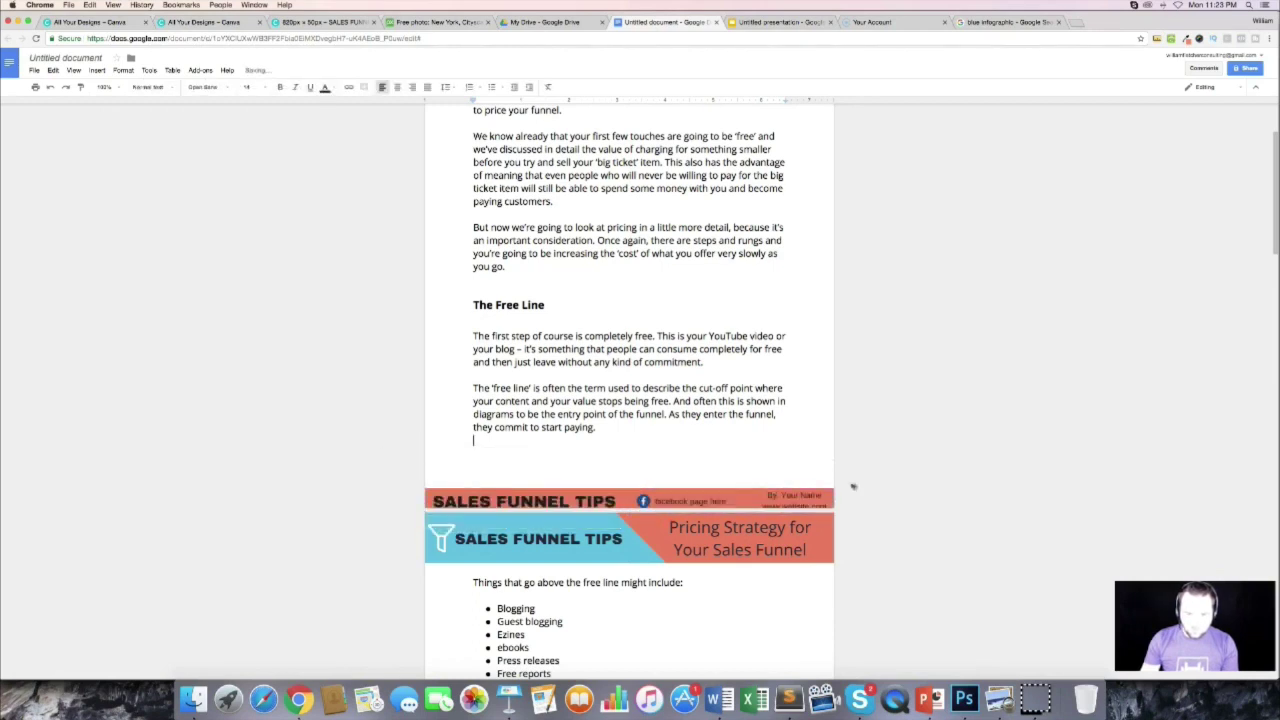
click(786, 496)
click(787, 488)
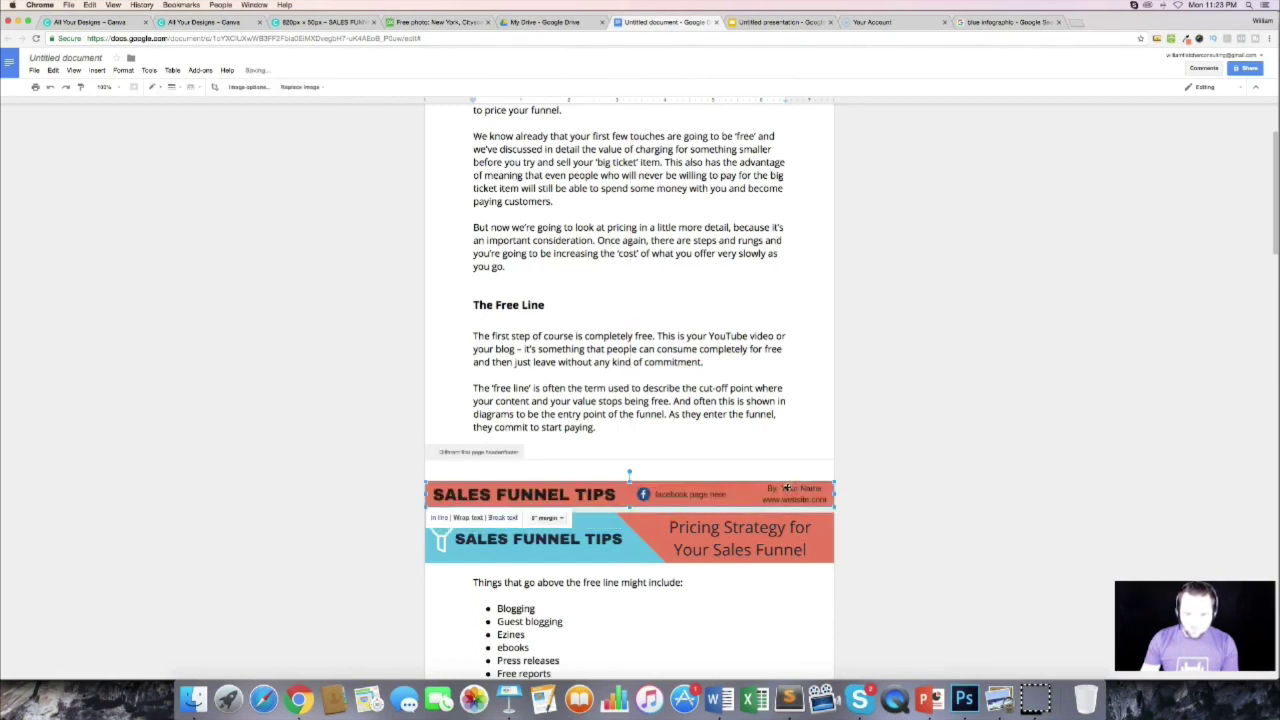
click(923, 451)
scroll(918, 451, up, 3)
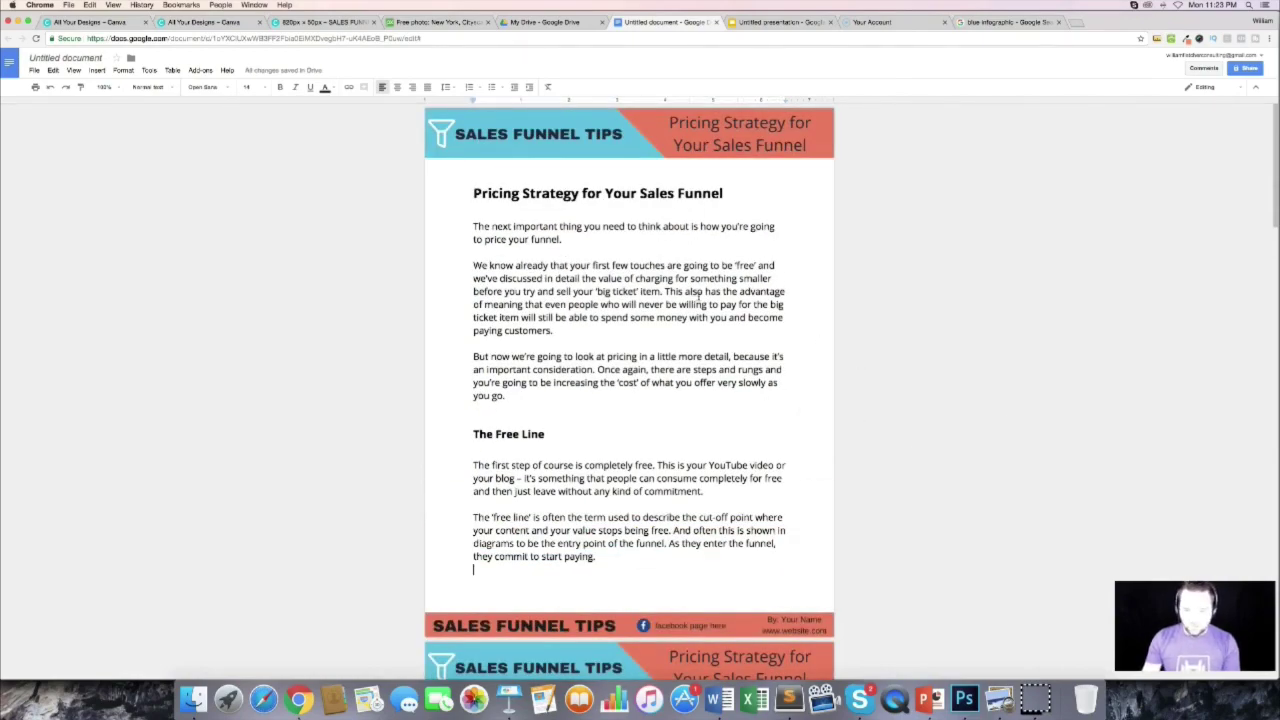
scroll(877, 337, down, 20)
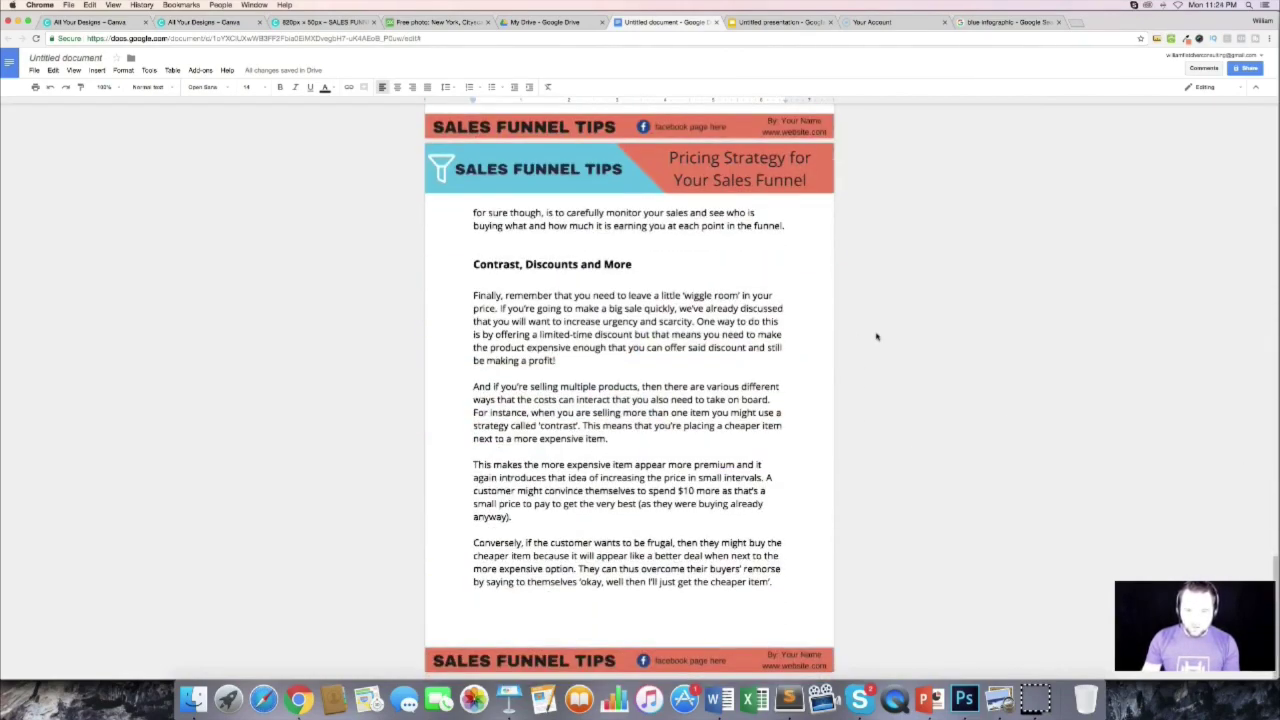
scroll(877, 337, up, 20)
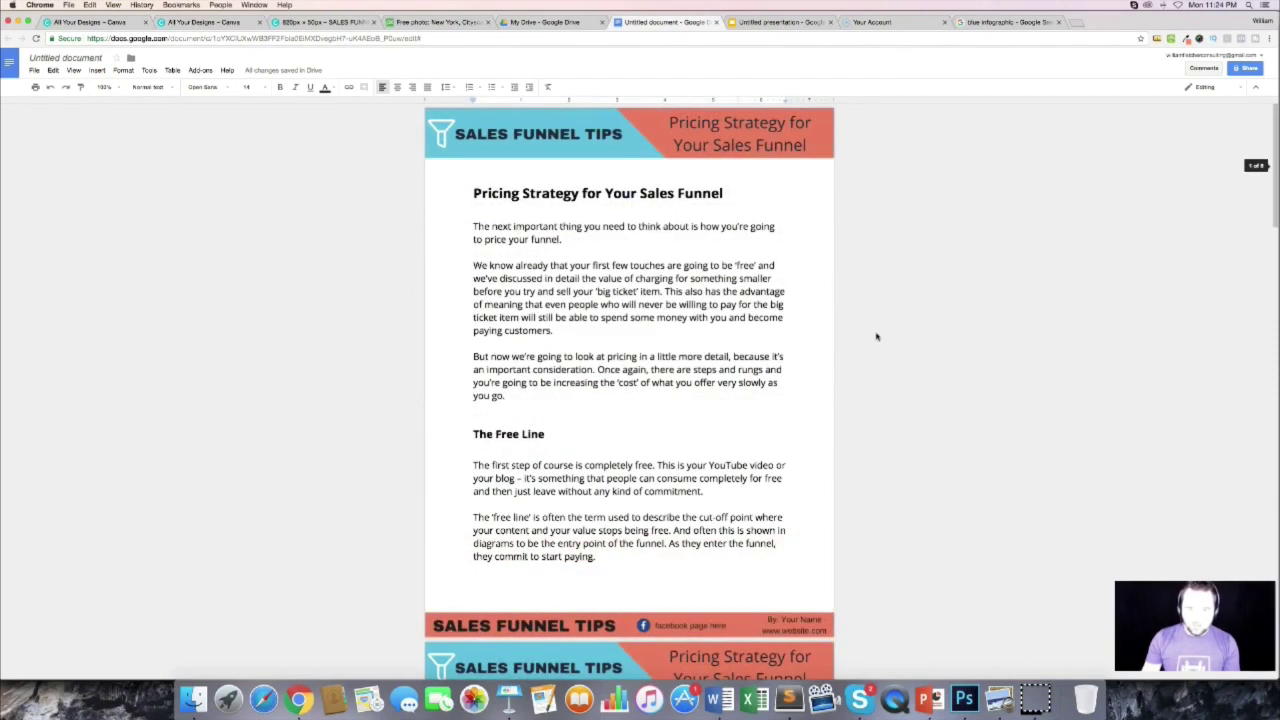
Step: Select the "Pricing Strategy for Your Sales Funnel" heading on the first page and open the Eye Dropper colour palette
click(472, 194)
mouse_move(725, 193)
mouse_down()
mouse_move(408, 195)
mouse_move(733, 191)
mouse_up()
click(606, 193)
click(1186, 38)
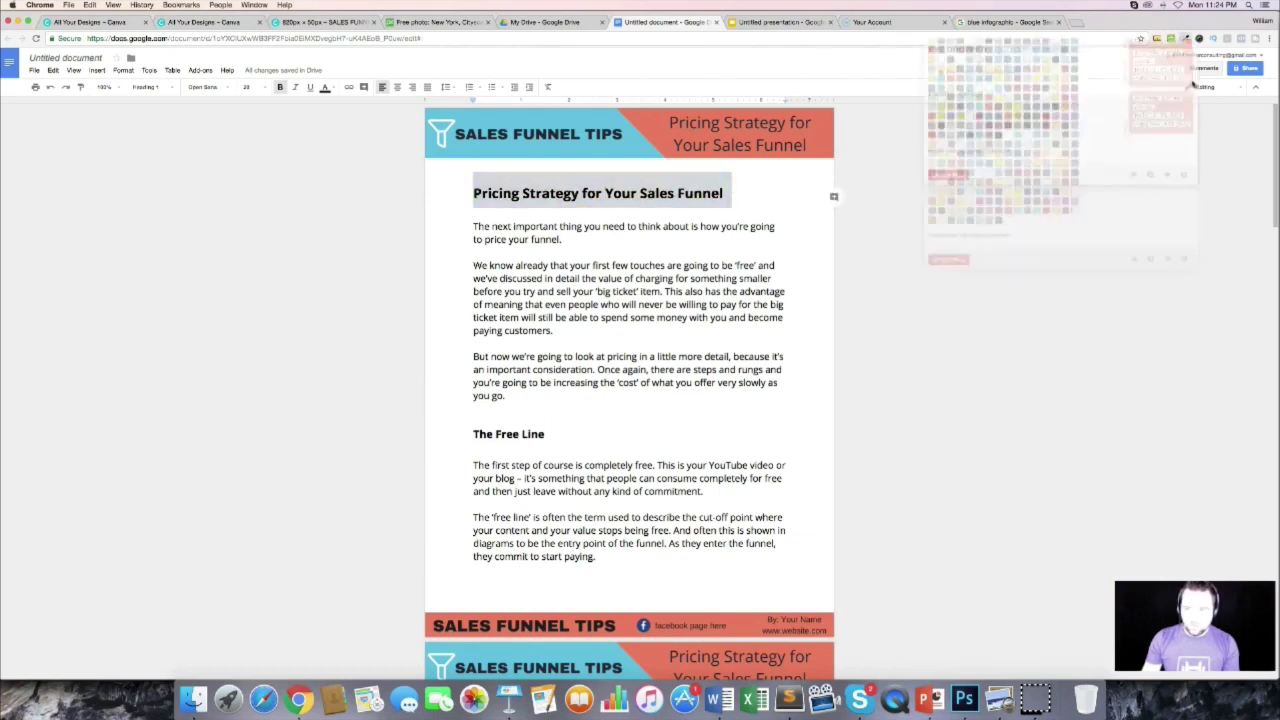
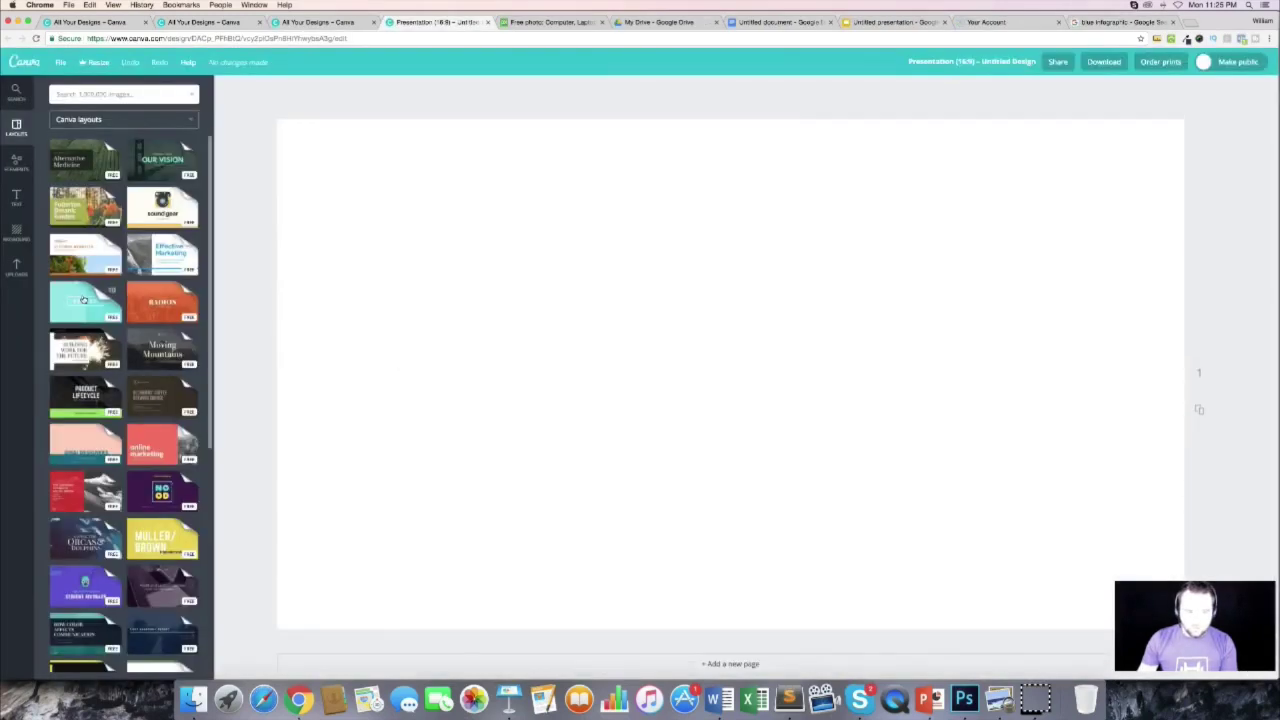
Step: Upload the laptop desk photo, place it on the blank 16:9 Canva presentation page and enlarge it to fill the page
click(16, 266)
click(83, 238)
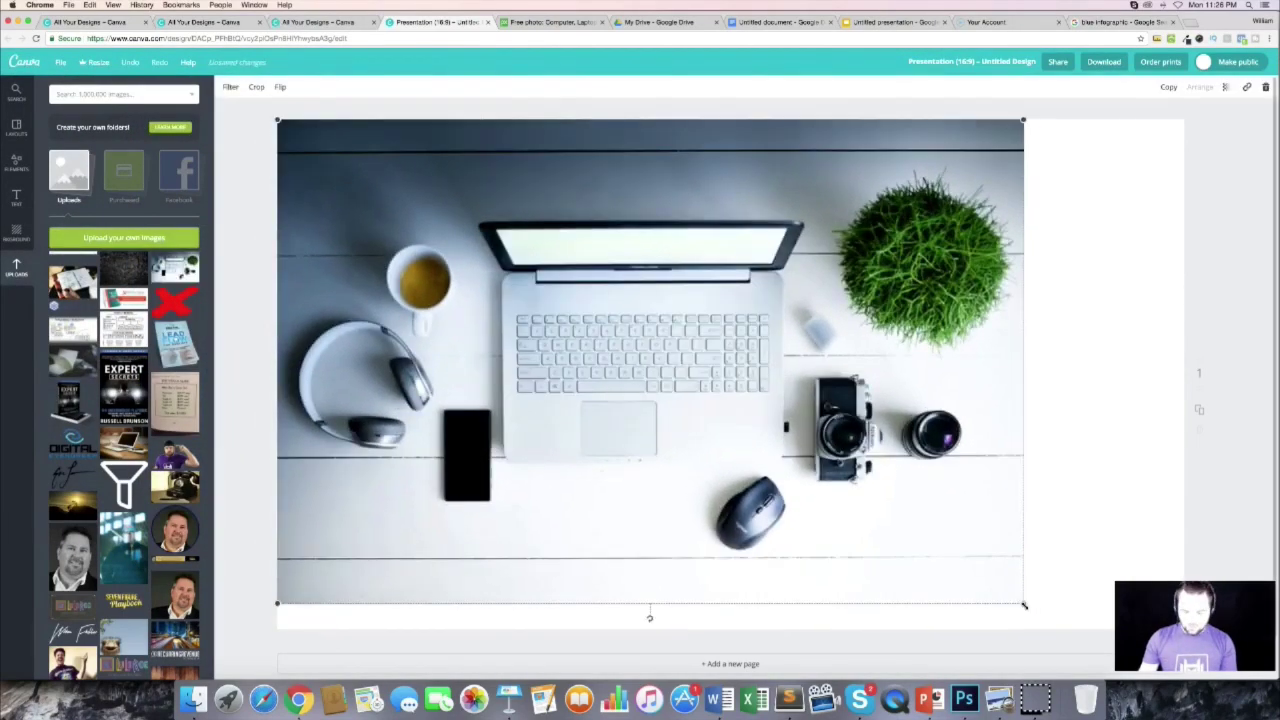
drag(1024, 605, 1150, 629)
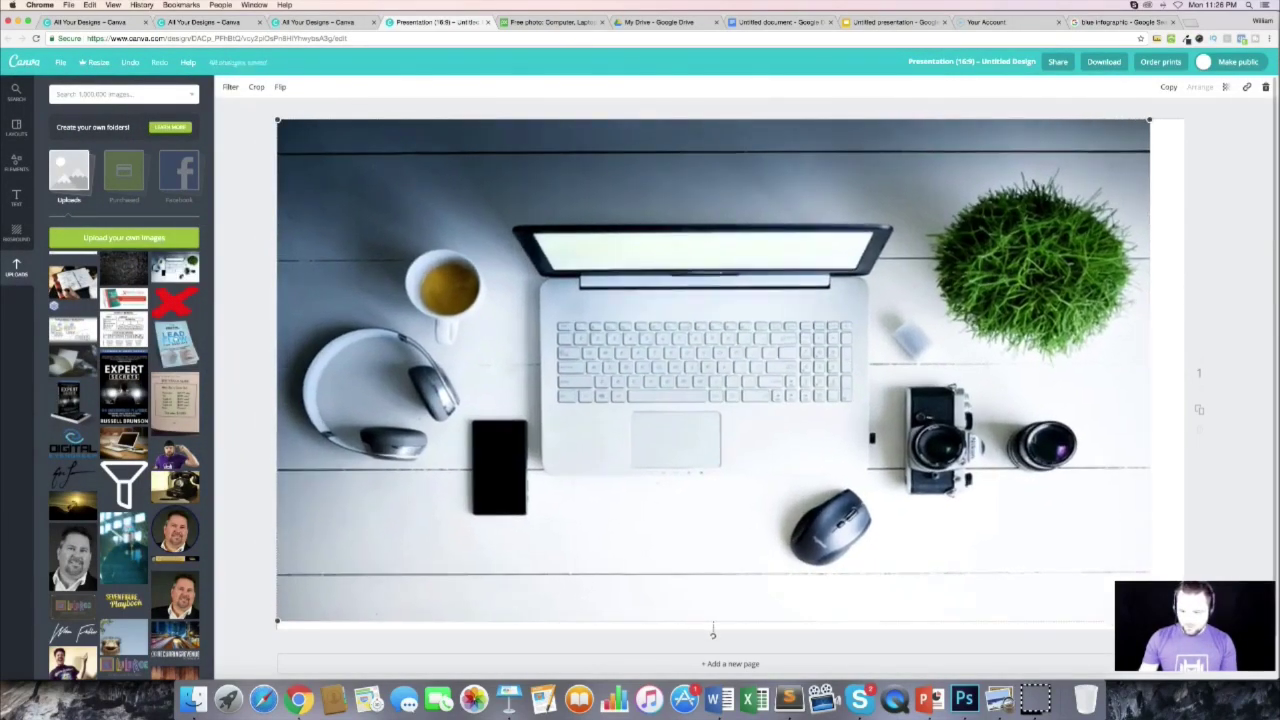
click(1241, 506)
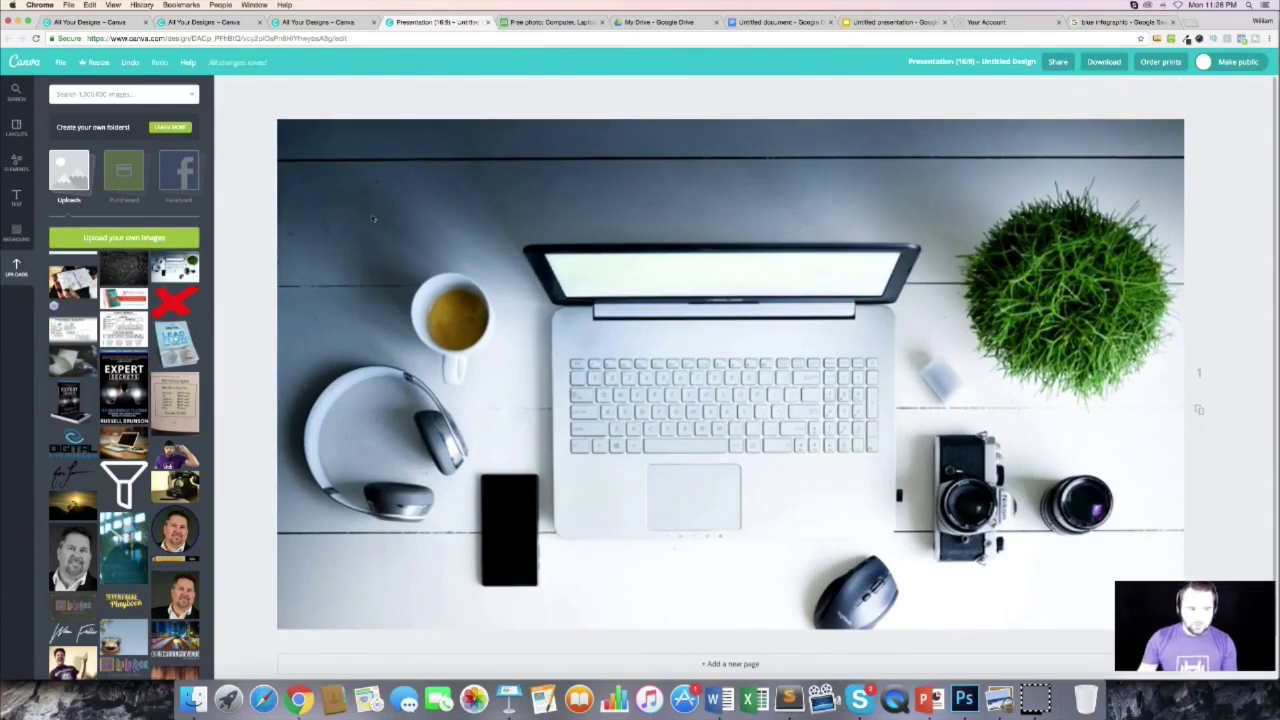
Step: Add a white square shape over the desk photo and enlarge it to cover the whole page
click(16, 164)
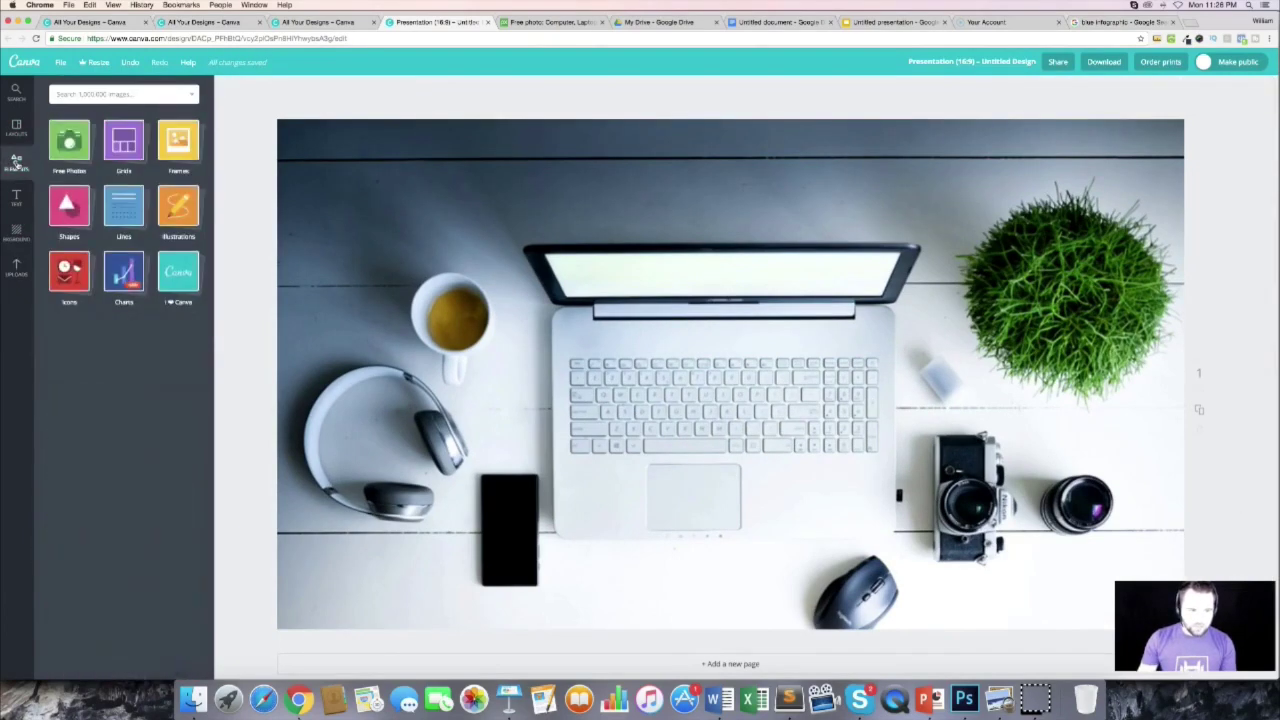
click(70, 207)
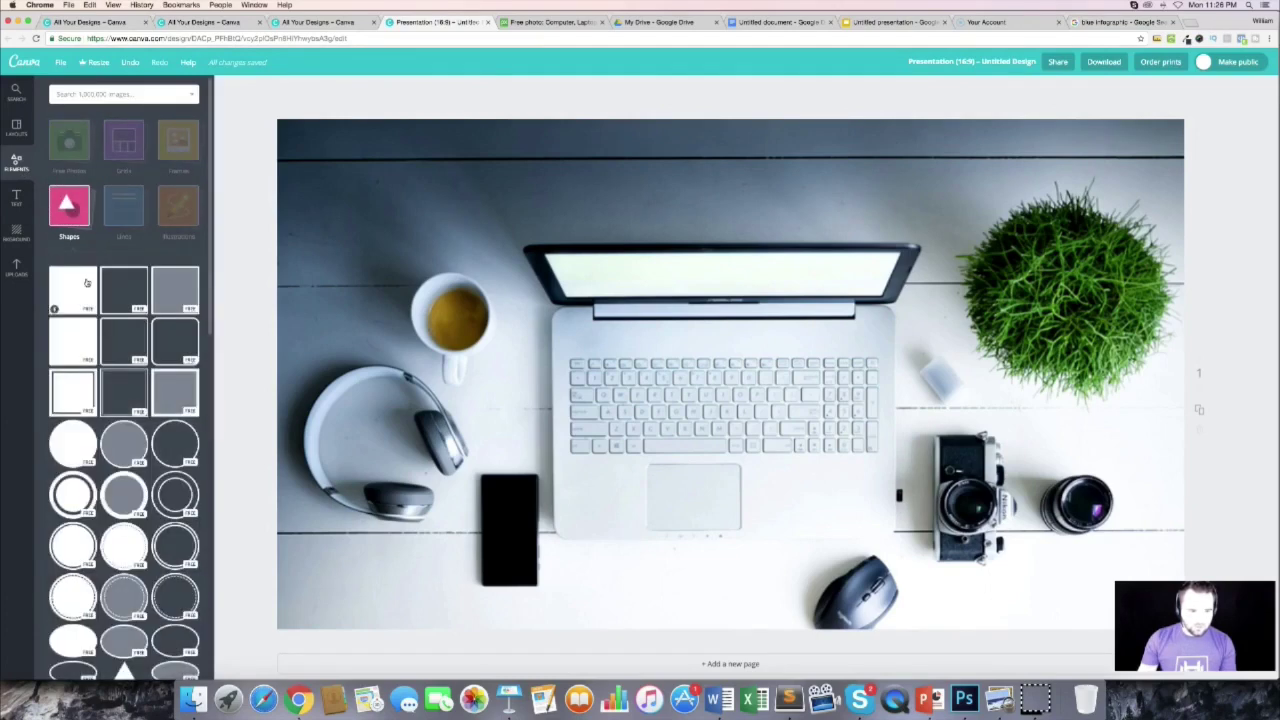
click(73, 290)
drag(738, 278, 530, 267)
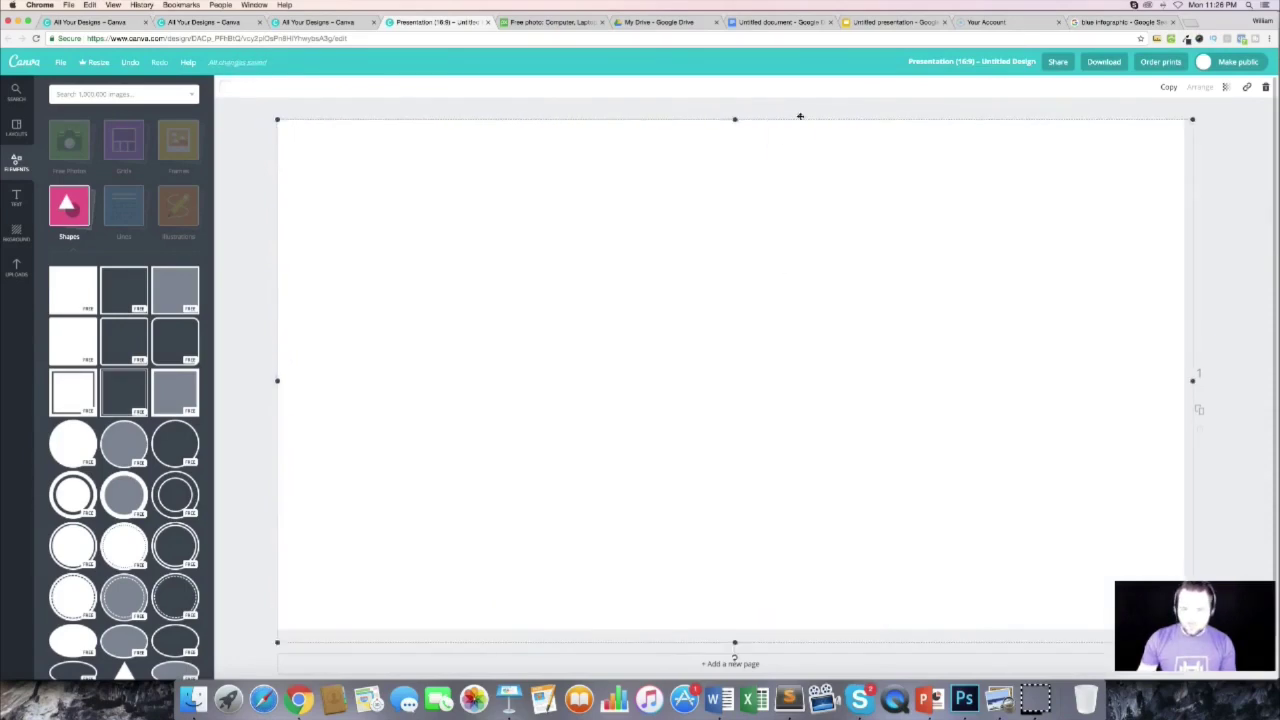
Step: Pick the dark slate colour from the Eye Dropper palette and set the covering shape's fill to 272a3a
click(1185, 38)
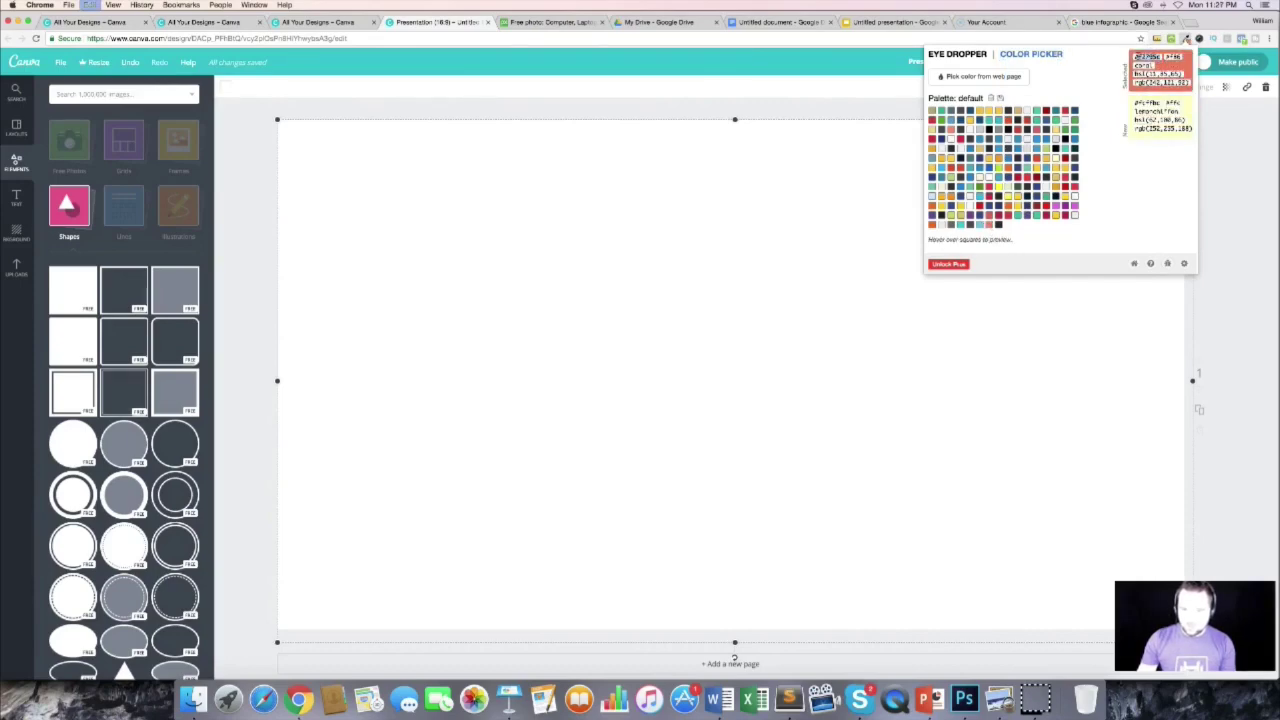
click(999, 224)
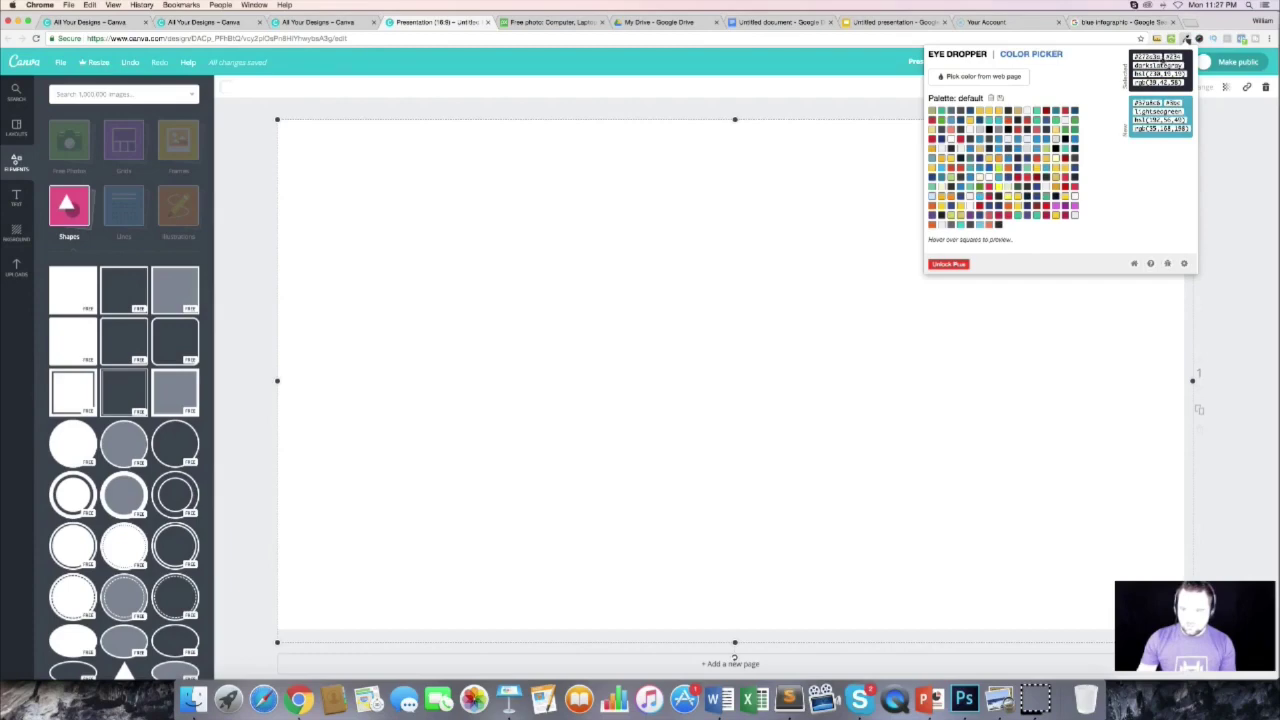
click(321, 270)
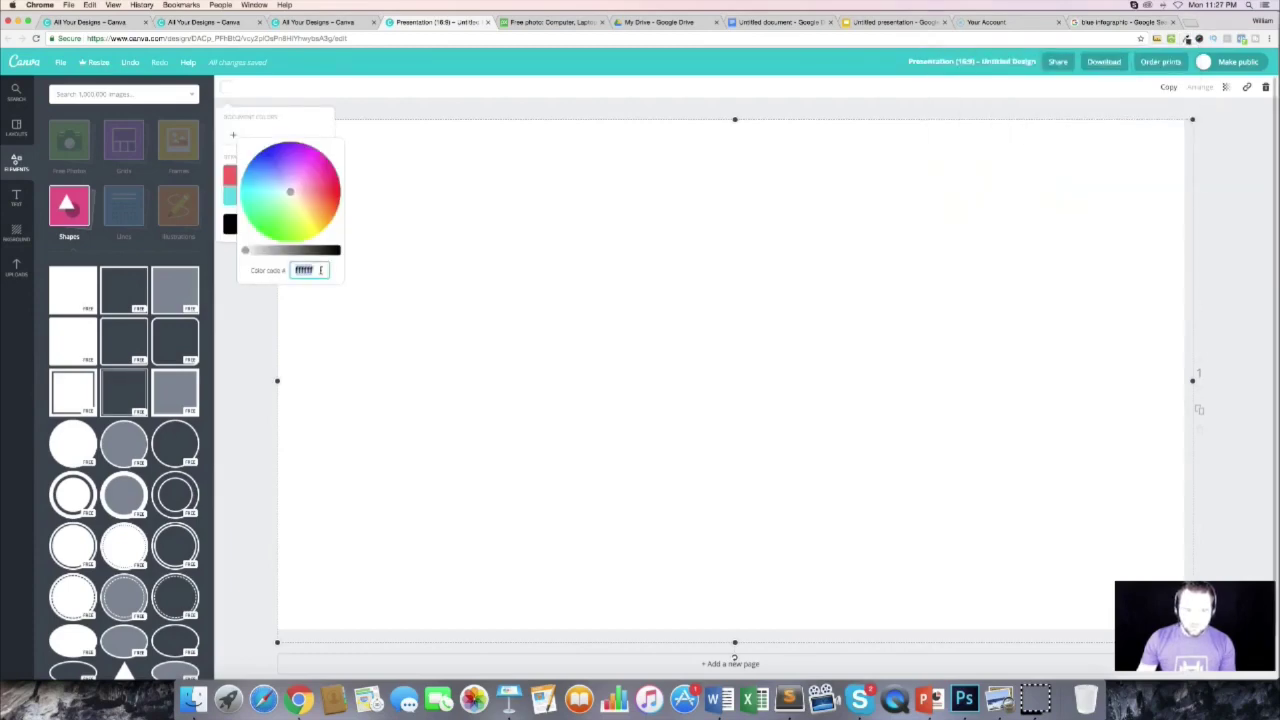
text(272a3a)
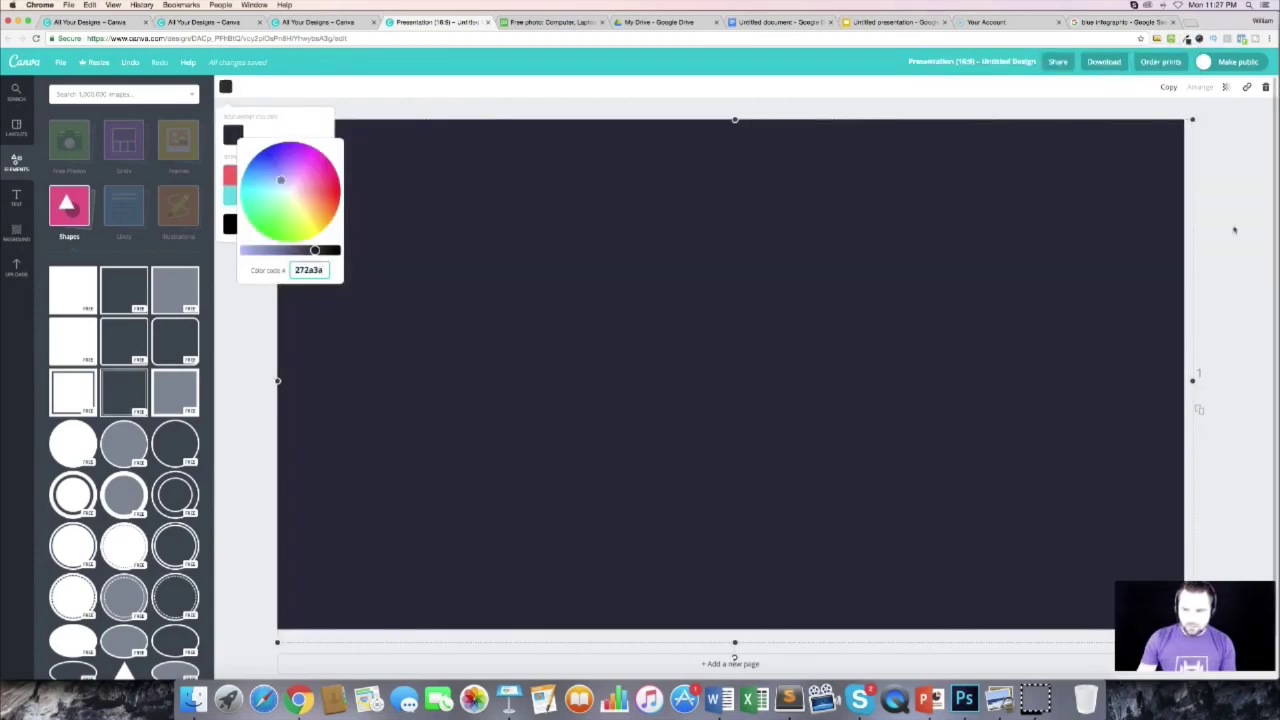
click(1240, 185)
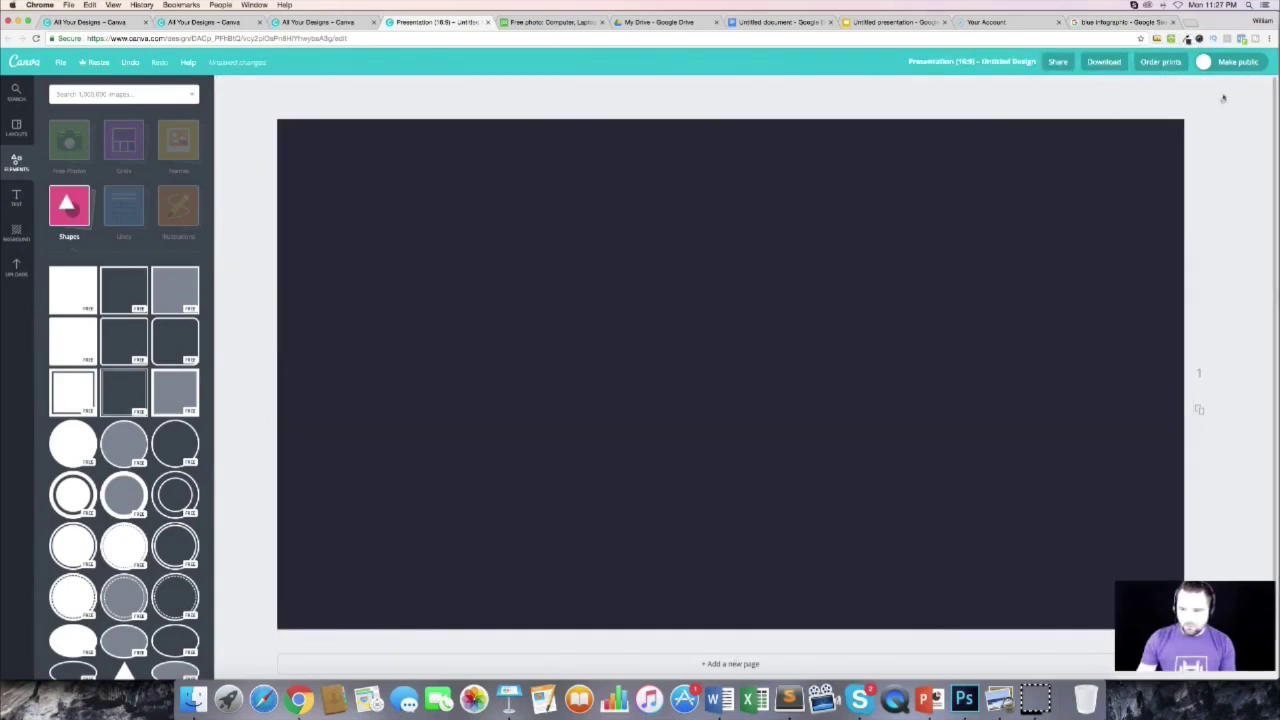
Step: Set the dark shape's transparency to 94 over the desk photo
click(1227, 88)
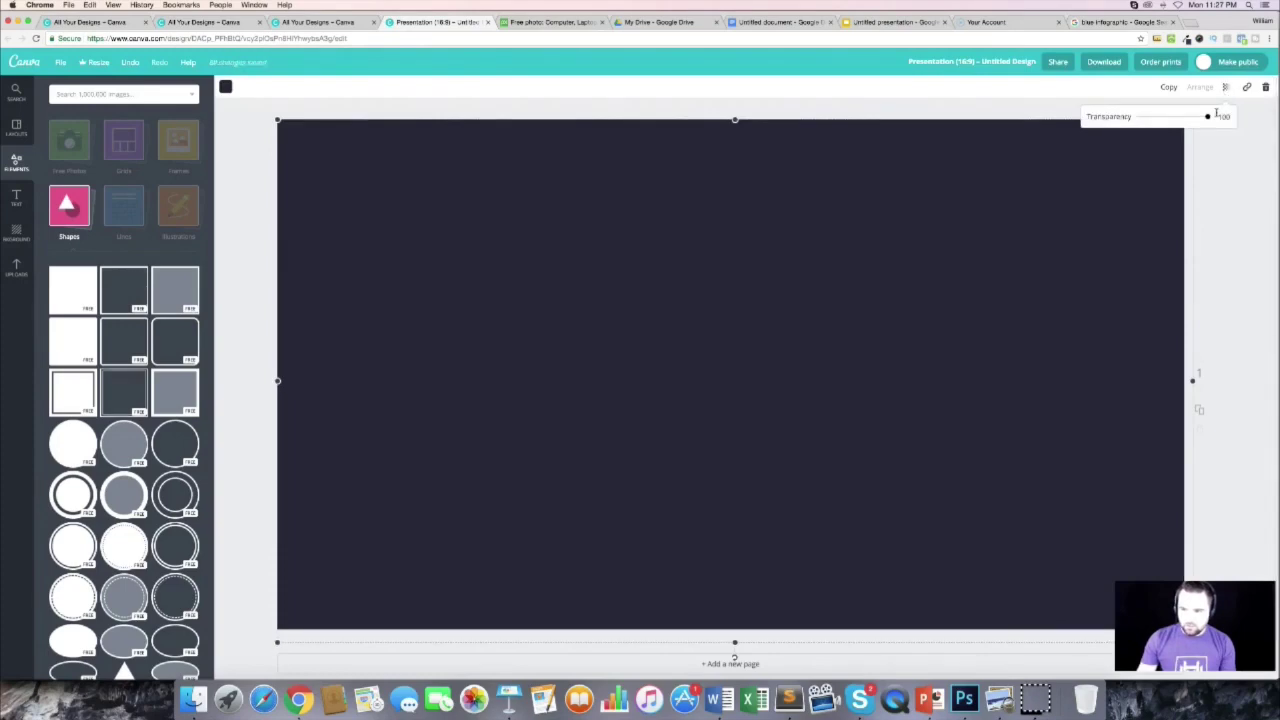
drag(1208, 118, 1205, 119)
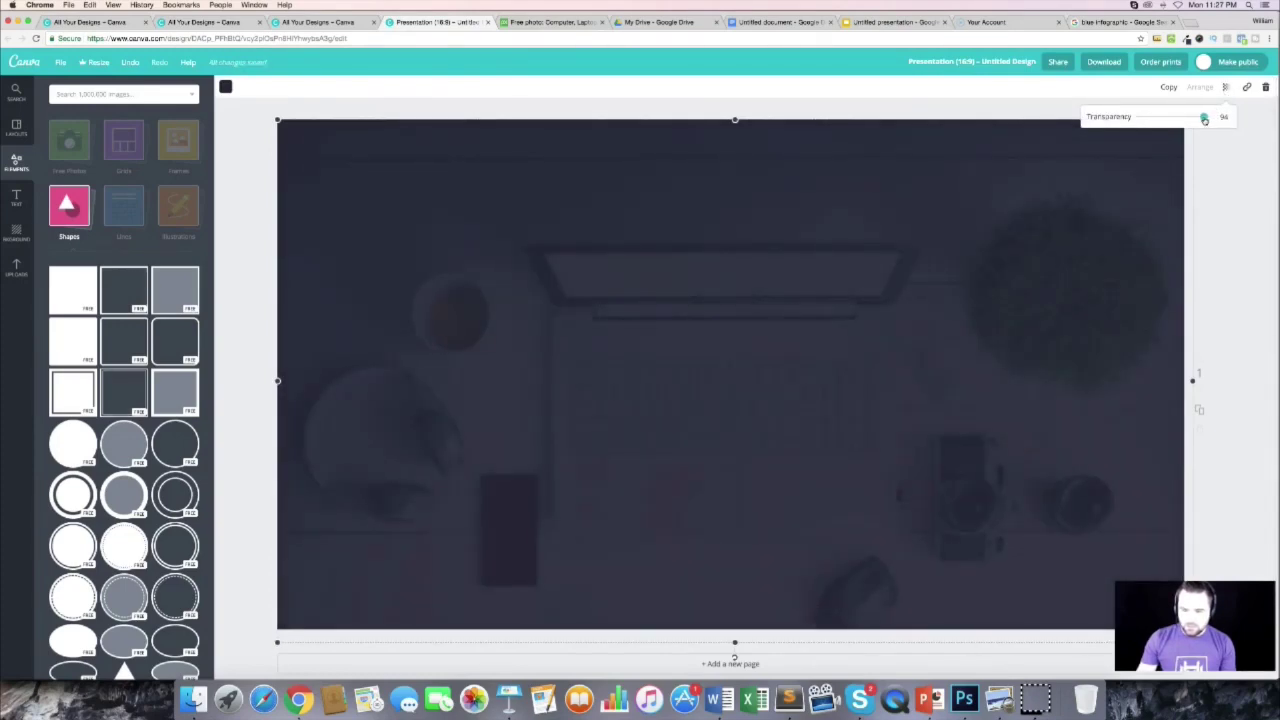
click(802, 108)
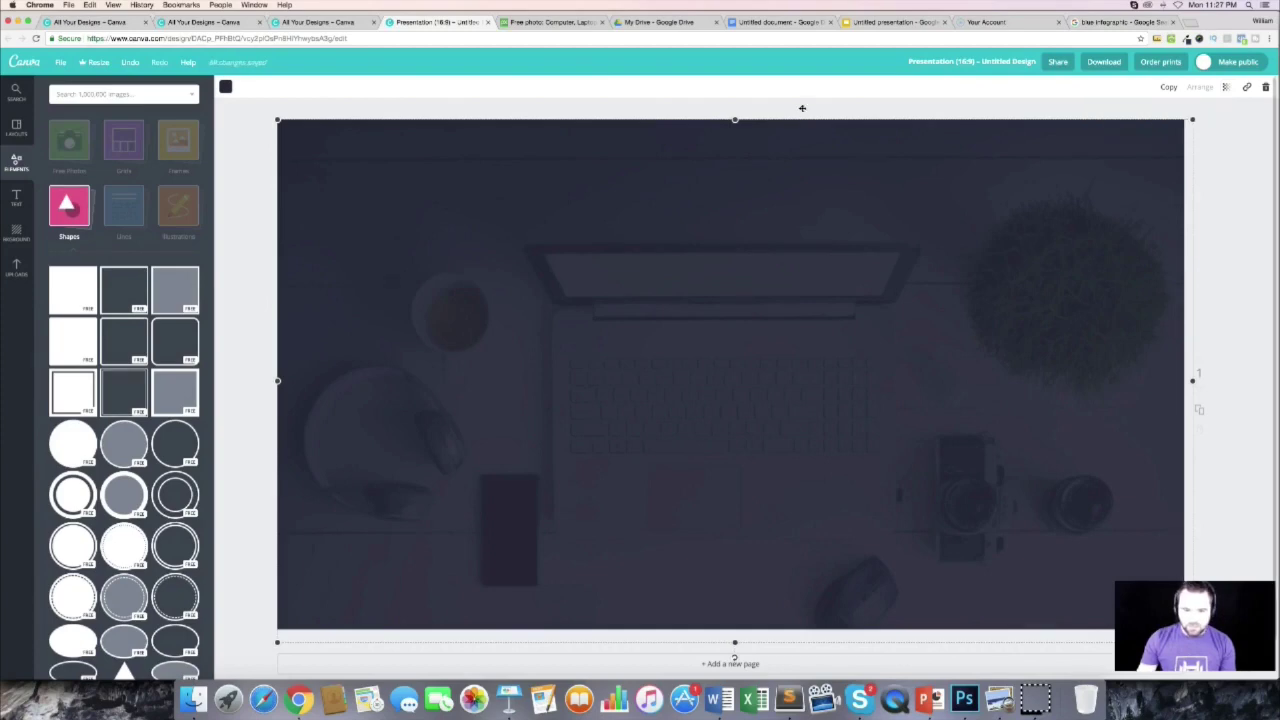
Step: Add a heading to the dark presentation page containing the chapter title "The Free Line" copied from the ebook document
click(311, 106)
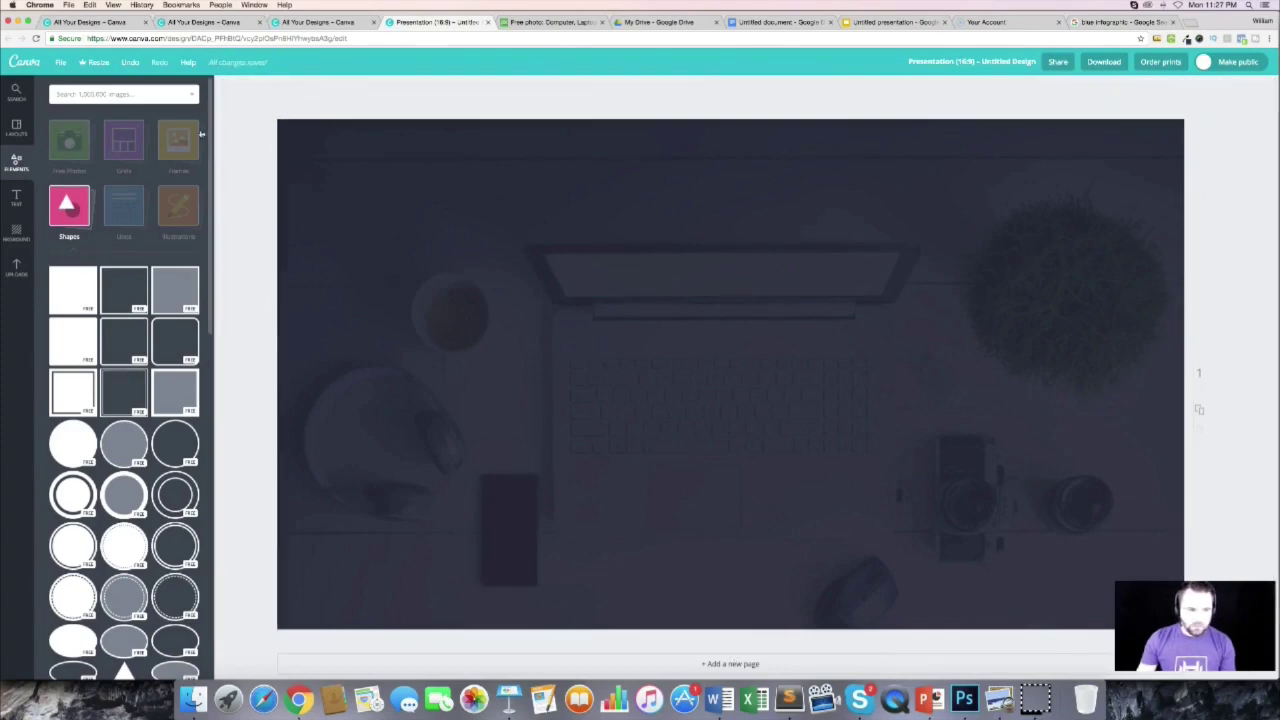
click(16, 197)
click(124, 148)
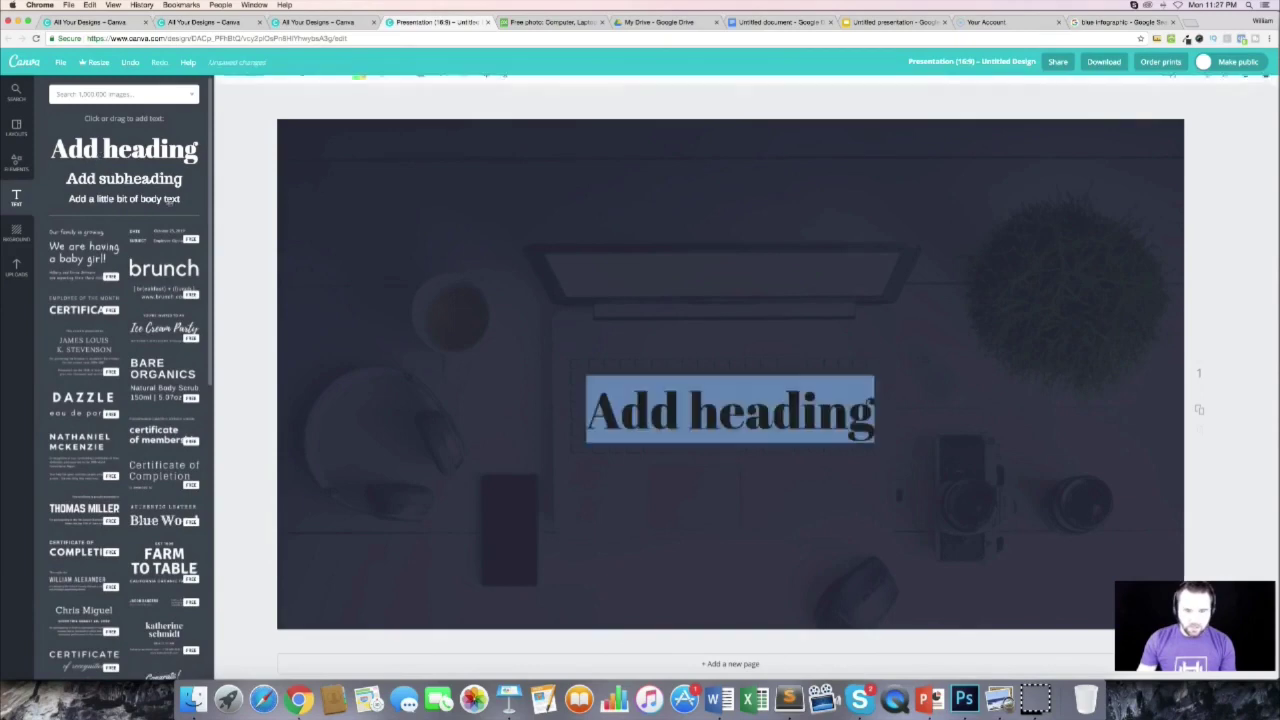
click(780, 22)
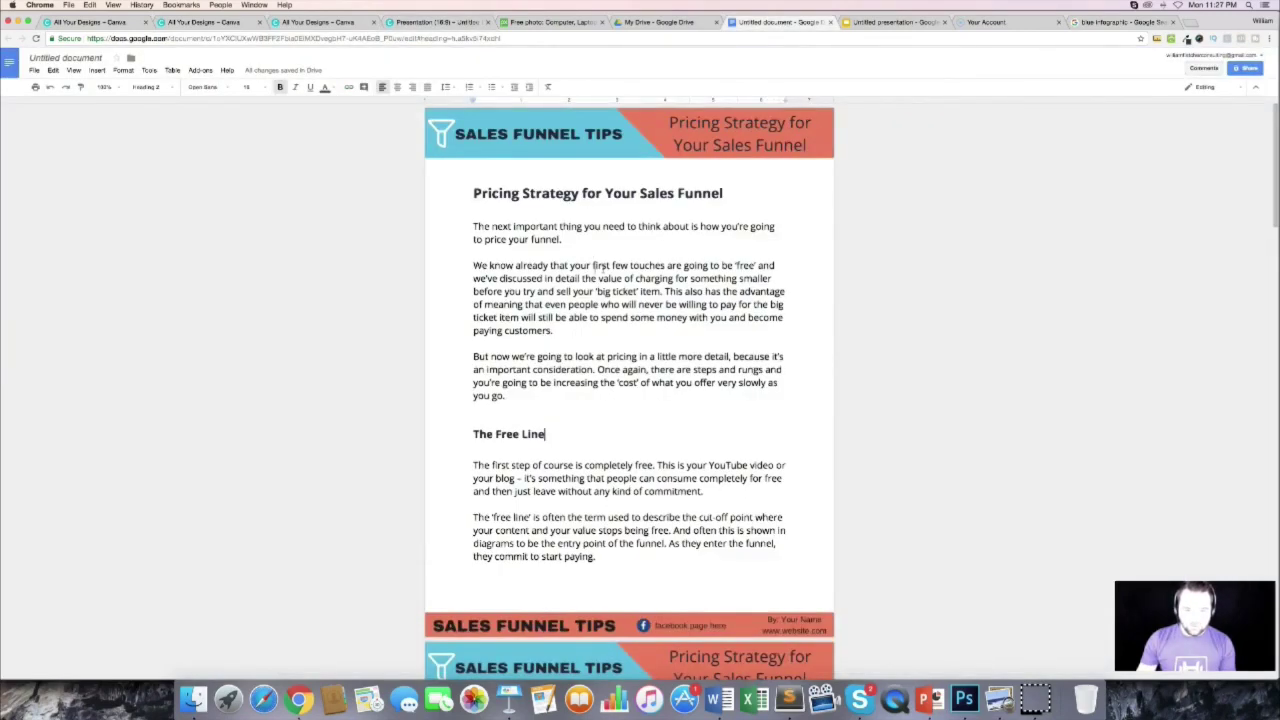
drag(569, 430, 453, 435)
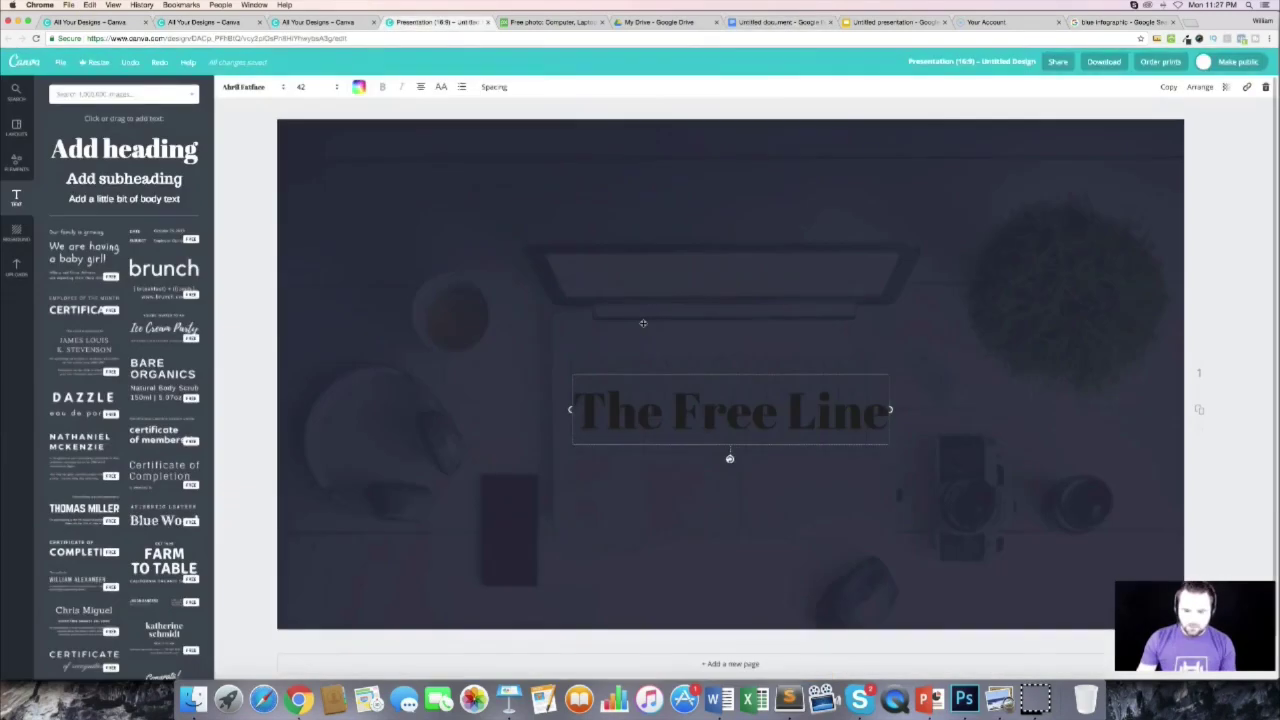
Step: Set The Free Line heading's font size to 64 and move it up slightly to the middle of the page
click(316, 87)
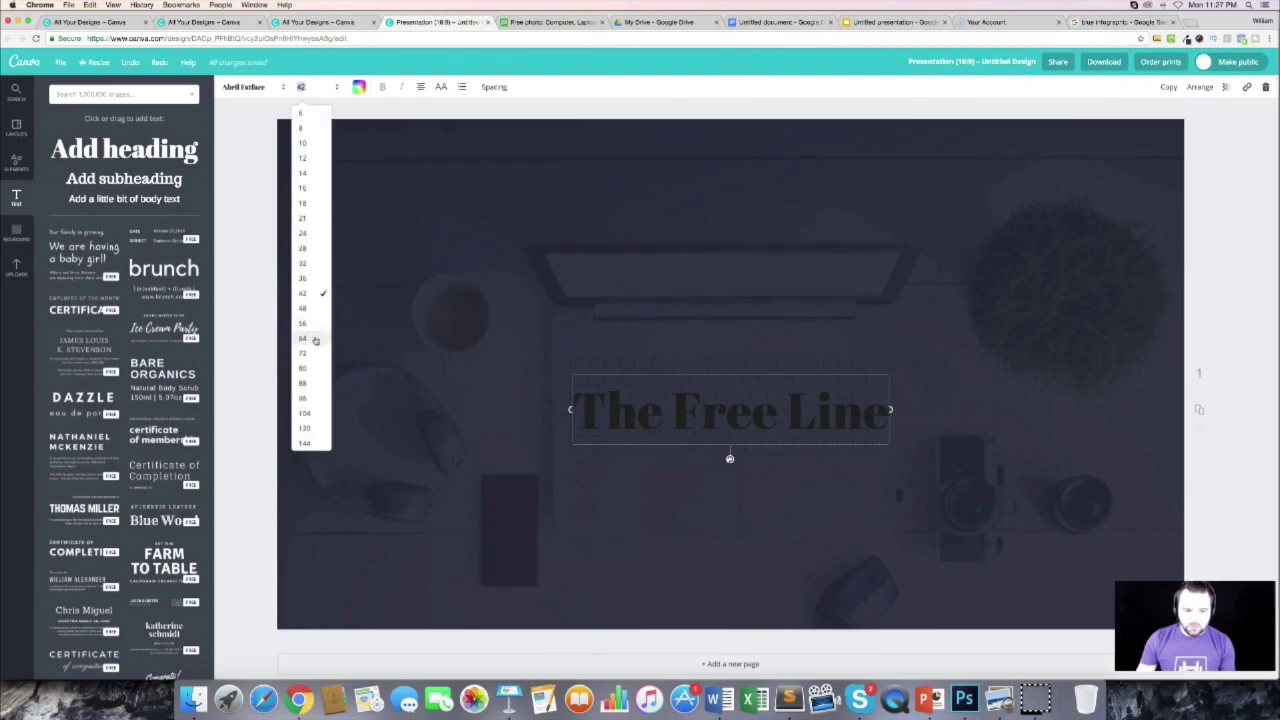
click(312, 338)
drag(729, 426, 730, 372)
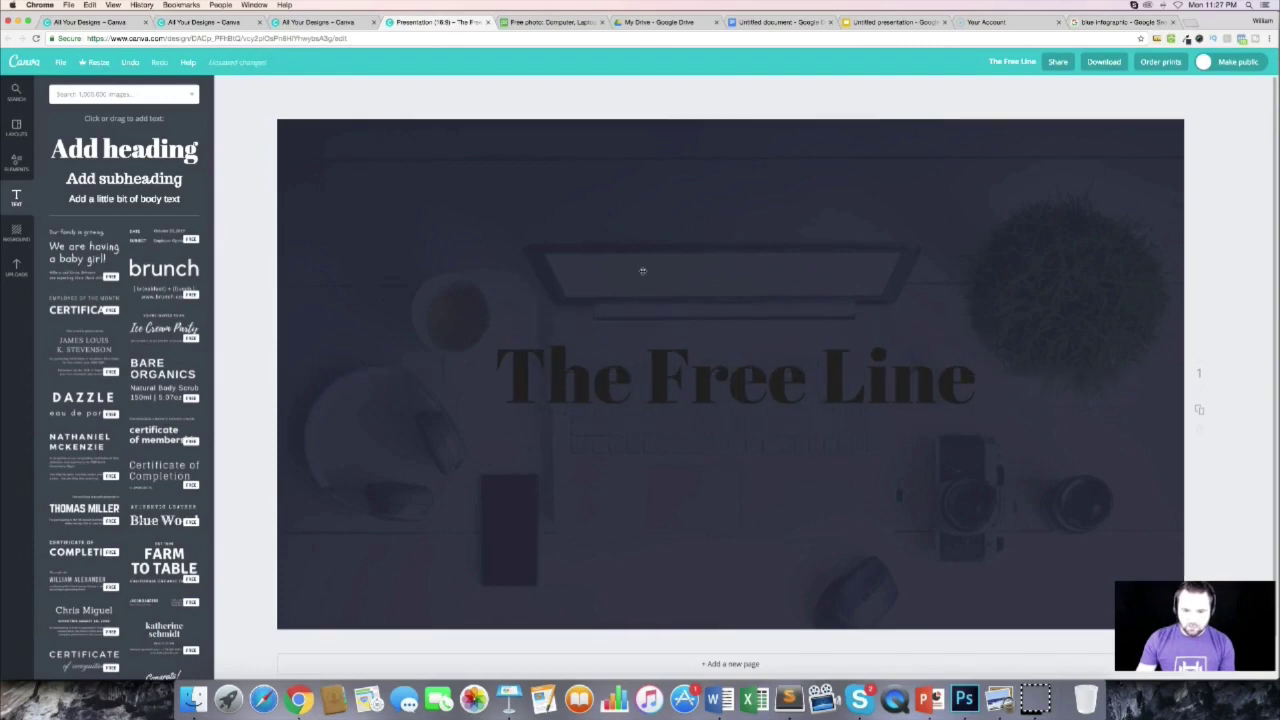
Step: Recolour The Free Line heading, trying turquoise 54c3e2 from the Eye Dropper palette before settling on coral red
click(734, 395)
click(359, 89)
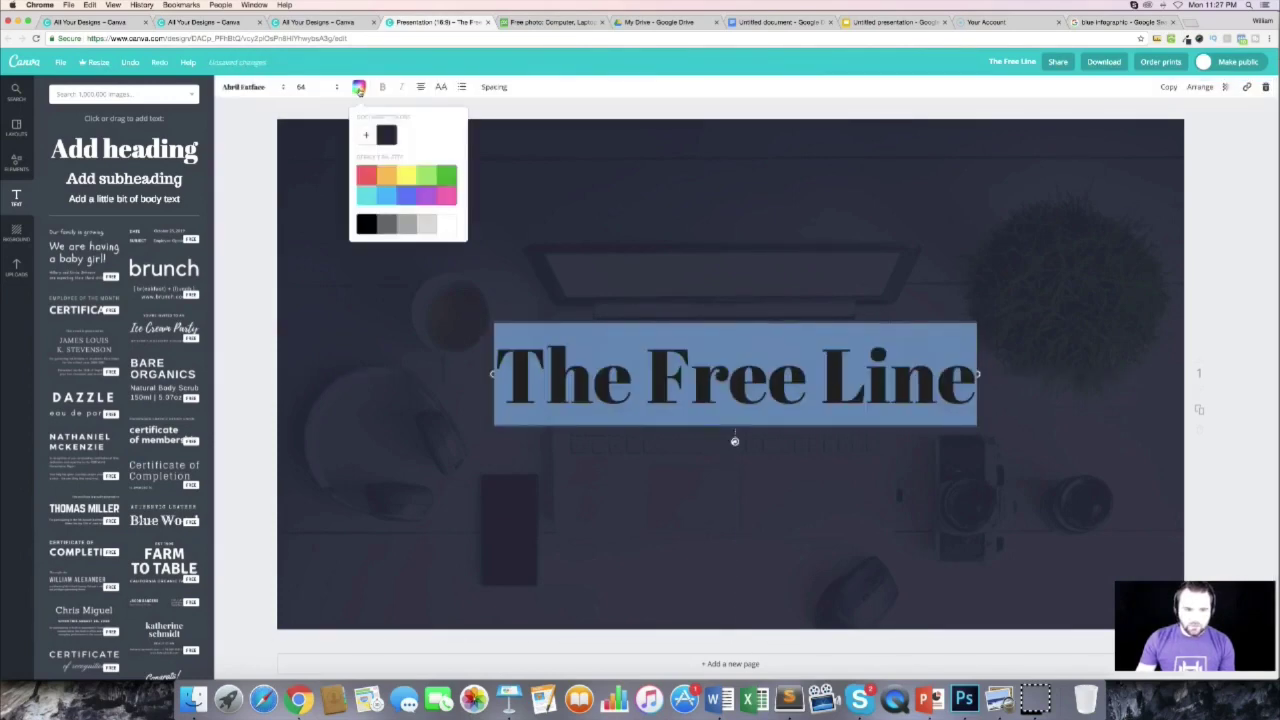
click(1186, 38)
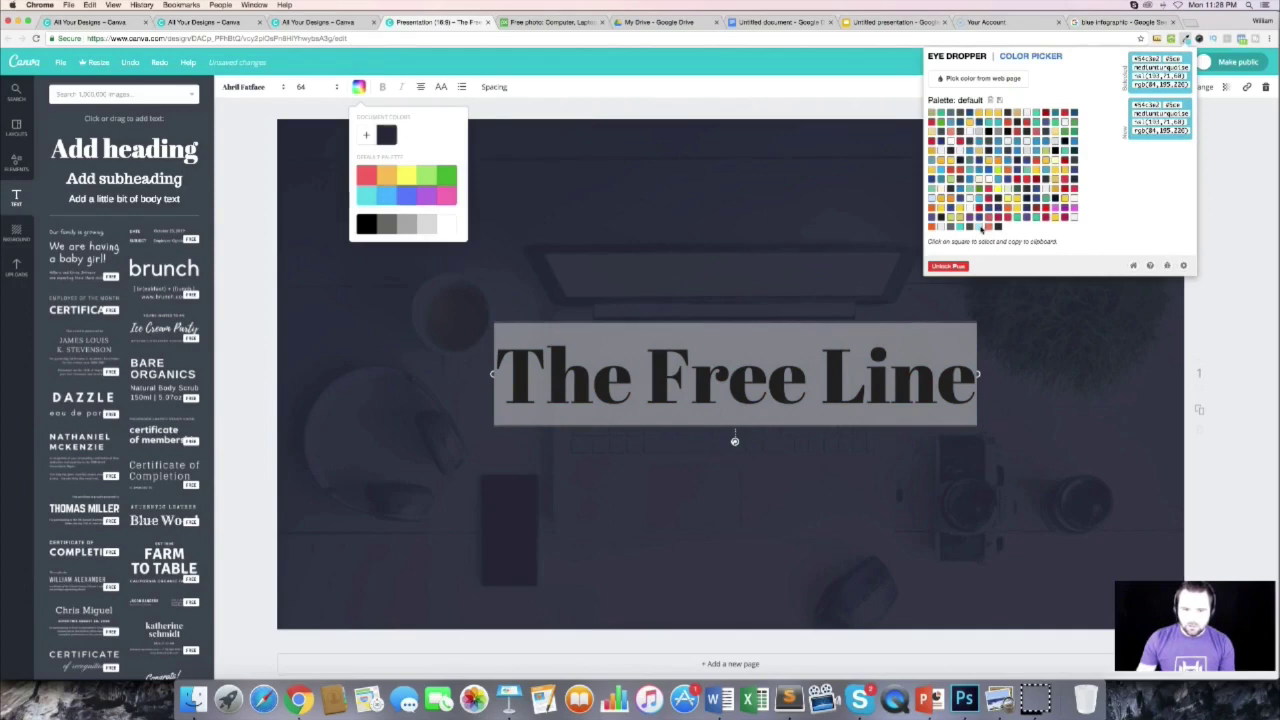
click(1136, 58)
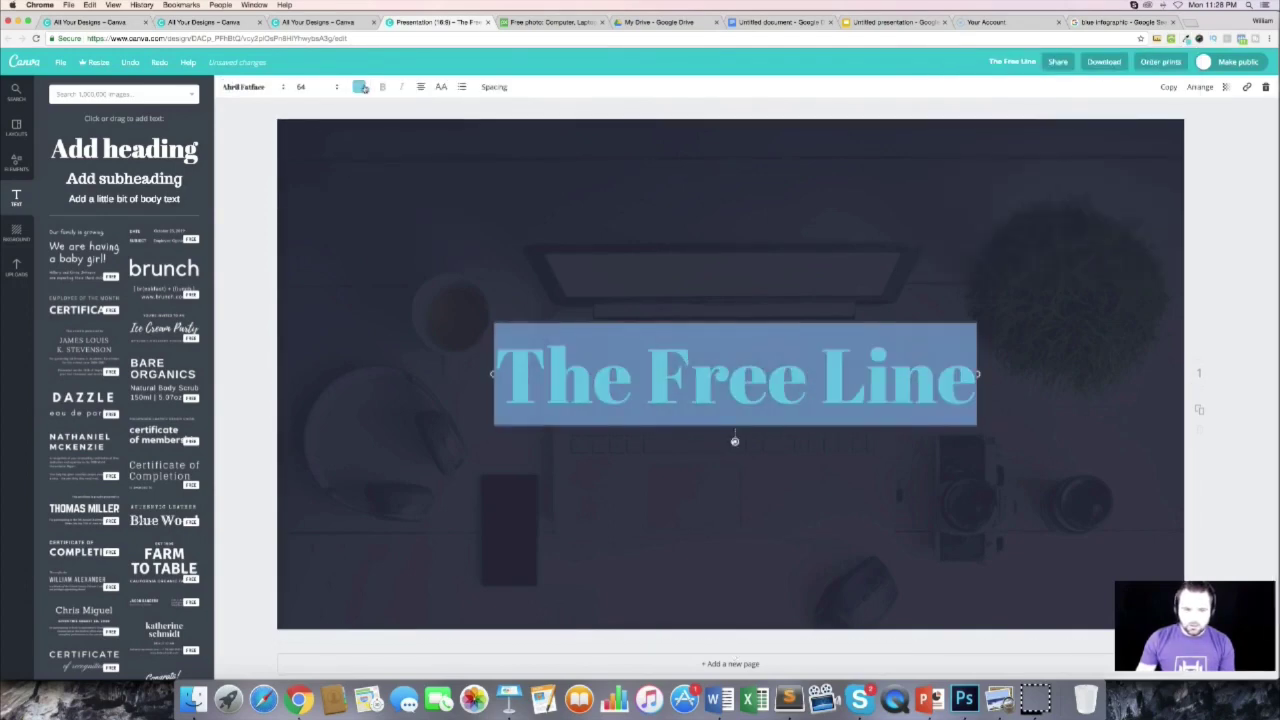
click(360, 87)
click(365, 134)
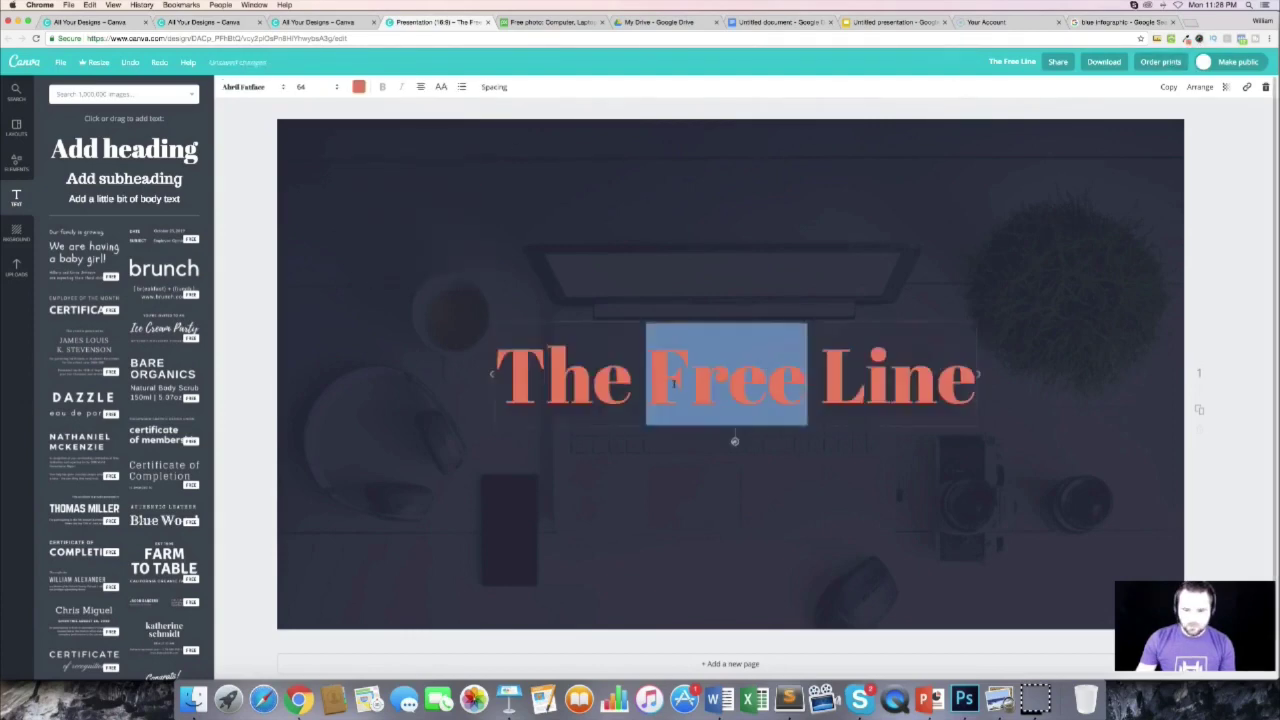
Step: Change the whole heading's font to Archivo Black and retype it in capitals as THE FREE LINE
key(ctrl+a)
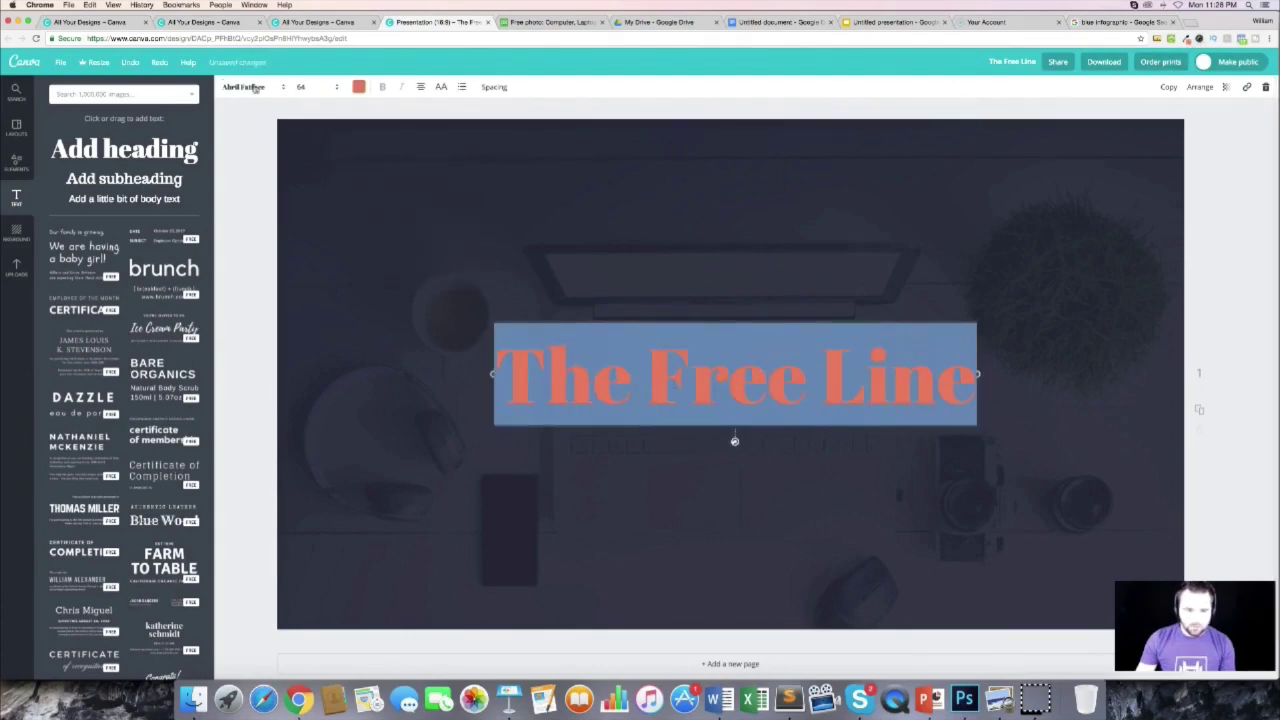
click(250, 87)
scroll(308, 265, down, 3)
click(308, 265)
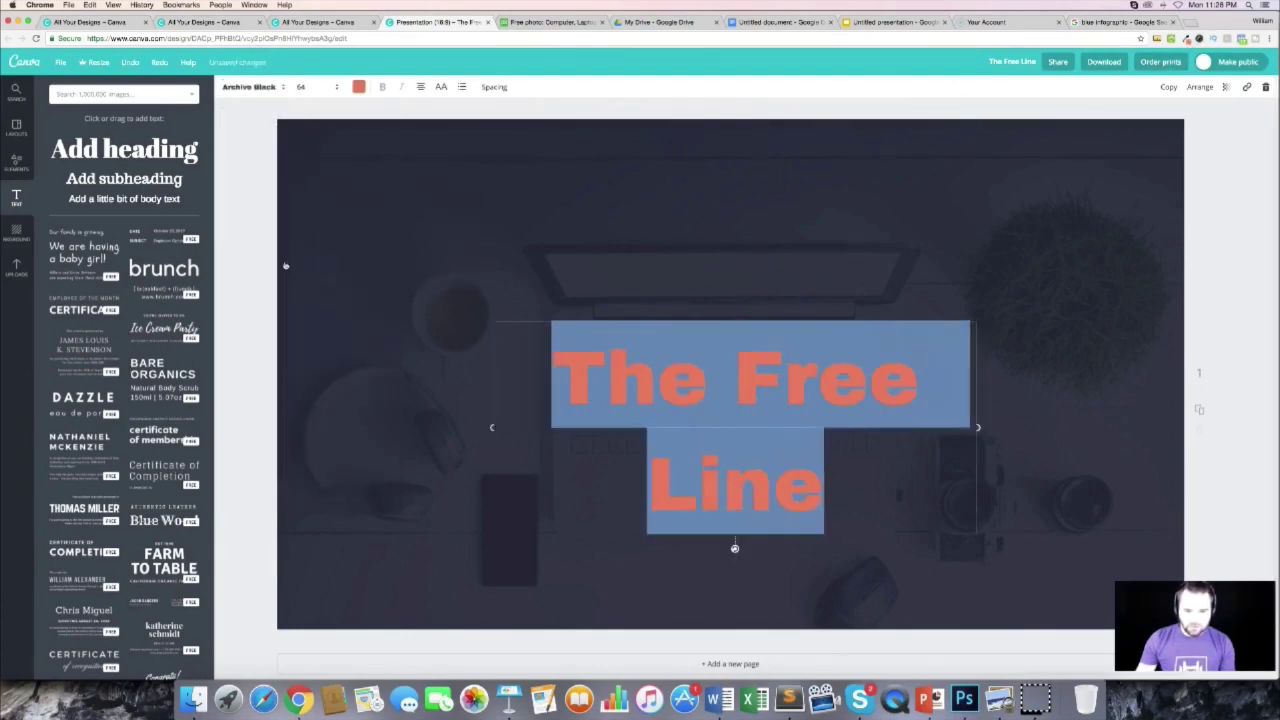
text(THE FREE LINE)
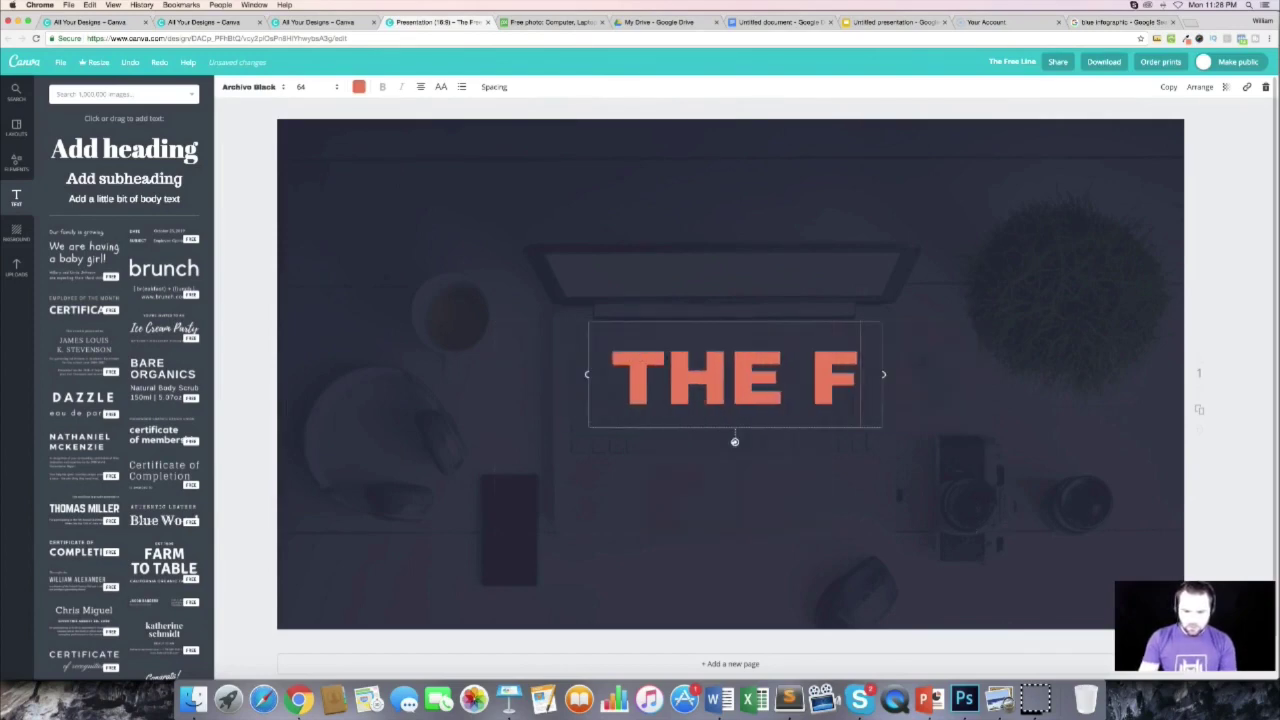
click(634, 184)
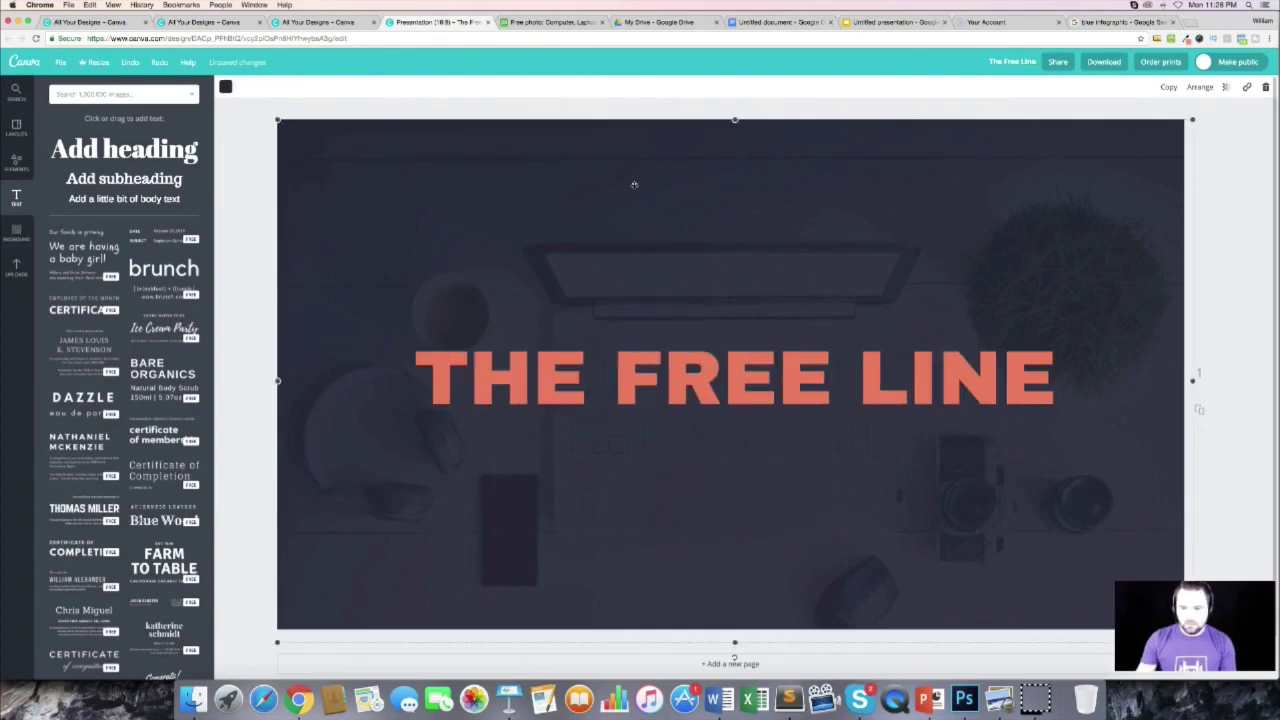
Step: Try to download the heading-only design as a PDF - Print file
click(309, 108)
click(1102, 62)
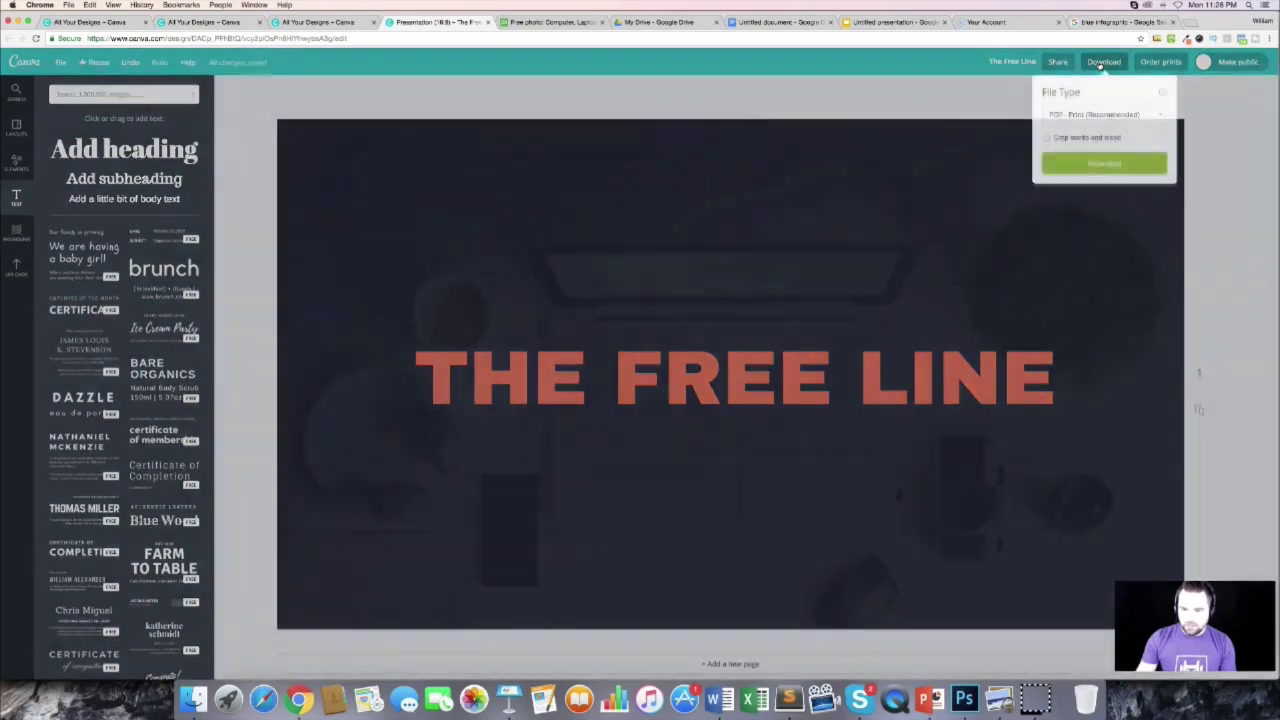
click(1111, 164)
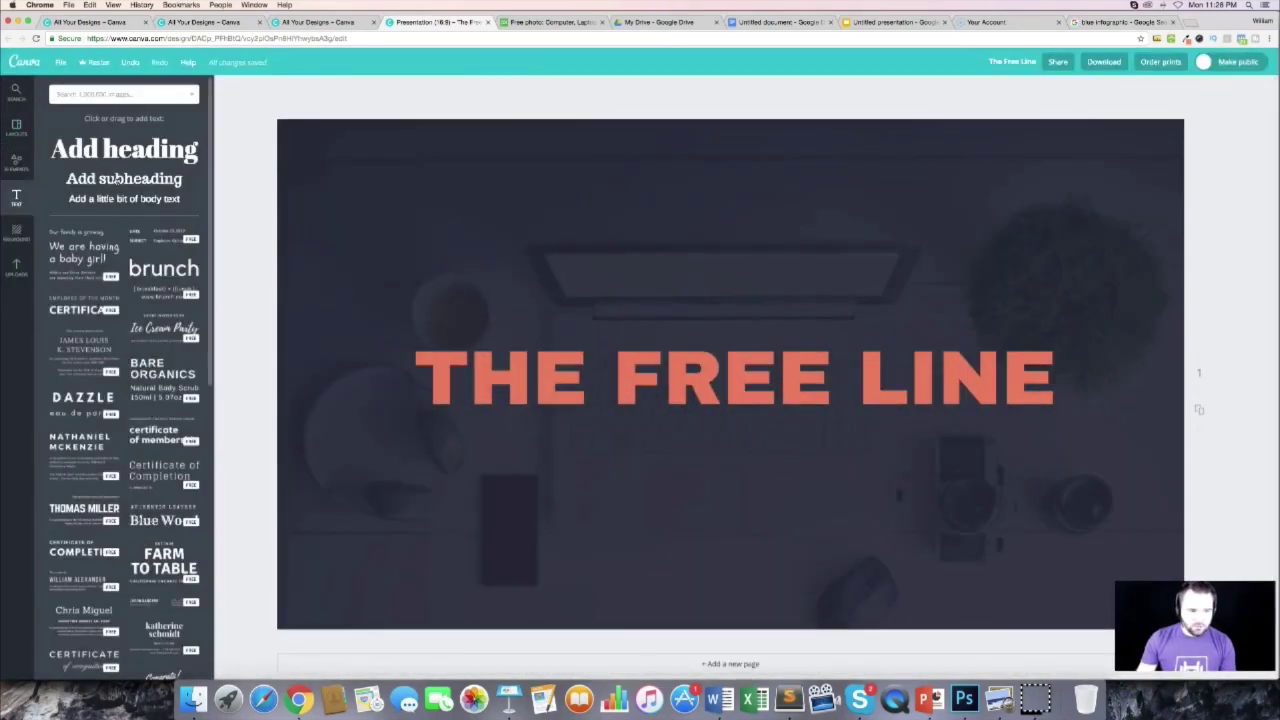
Step: Add a subheading reading "Chapter One" and place it above THE FREE LINE heading
click(117, 178)
drag(700, 390, 727, 321)
triple_click(727, 321)
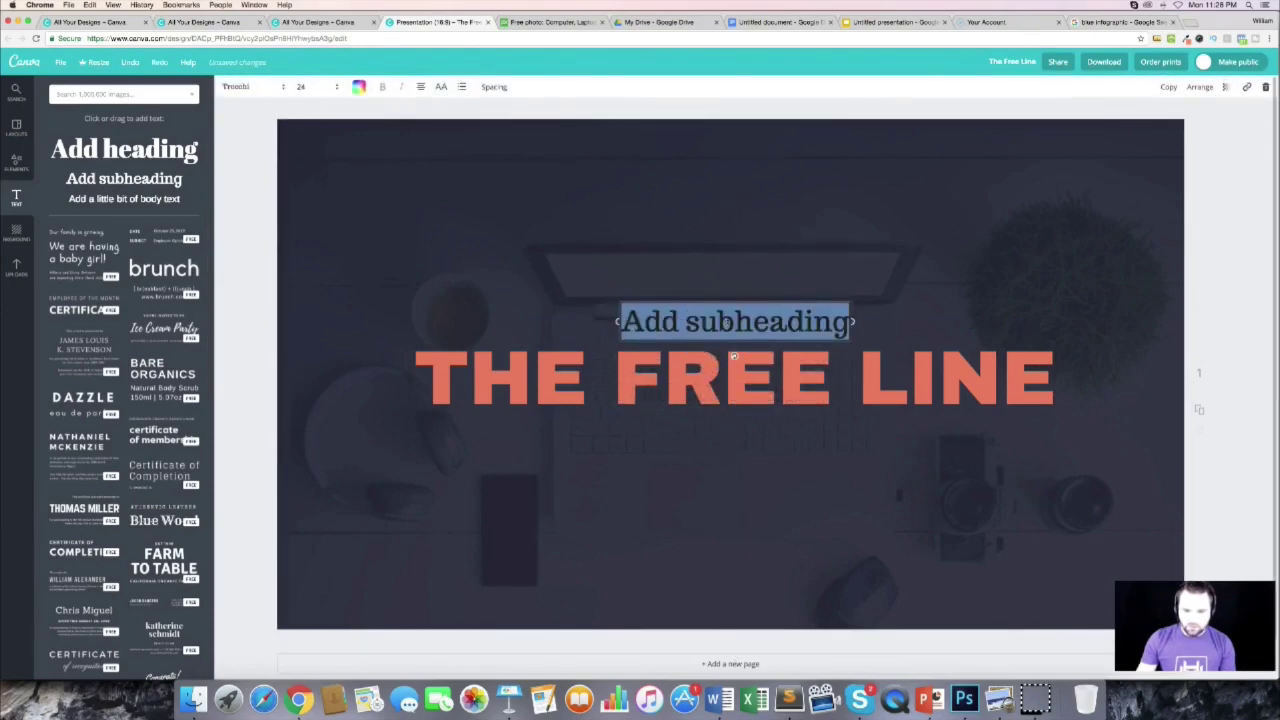
text(Chap)
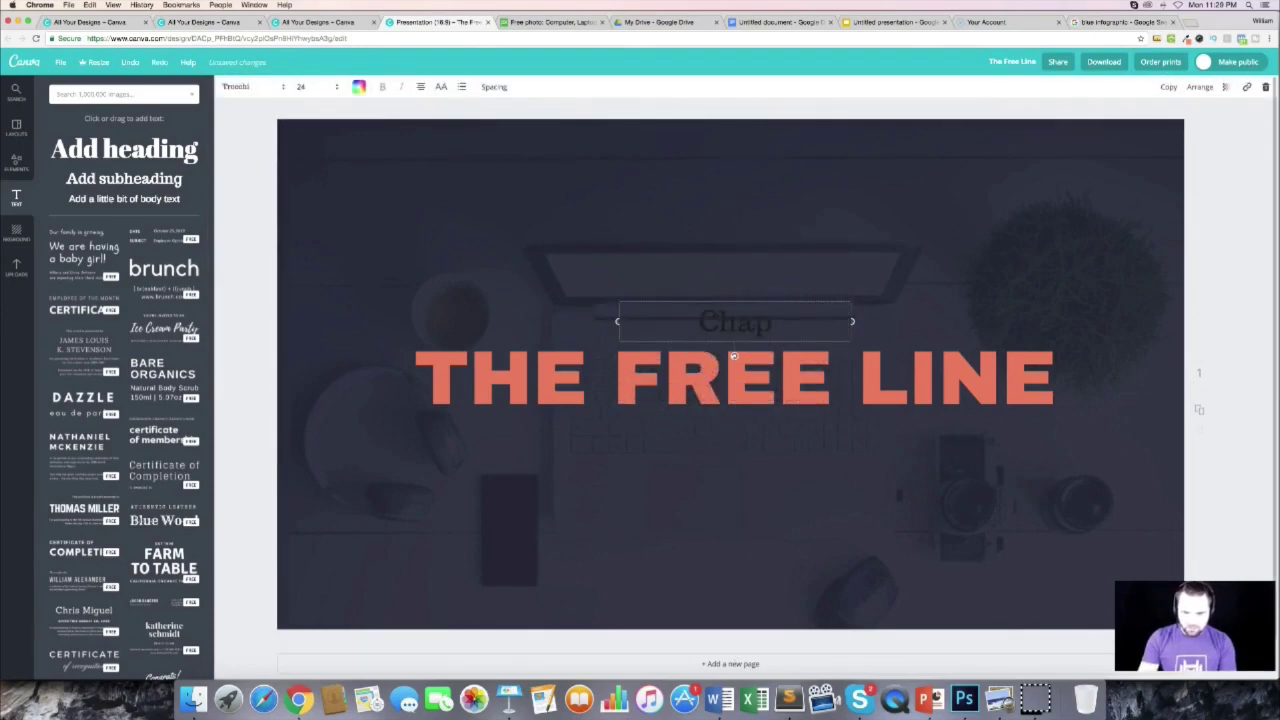
text(ter One)
key(super+a)
Step: Make the subheading white in Aileron Regular and retype it in capitals as CHAPTER ONE
click(359, 86)
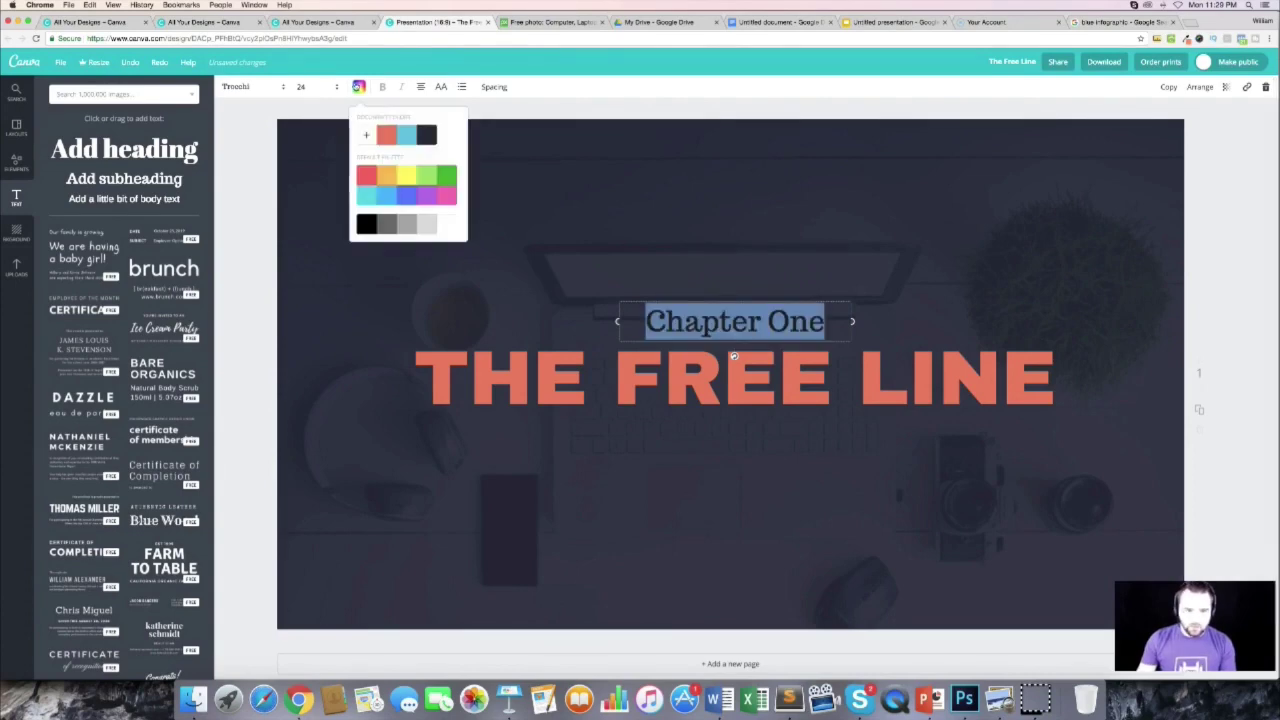
click(427, 224)
click(250, 86)
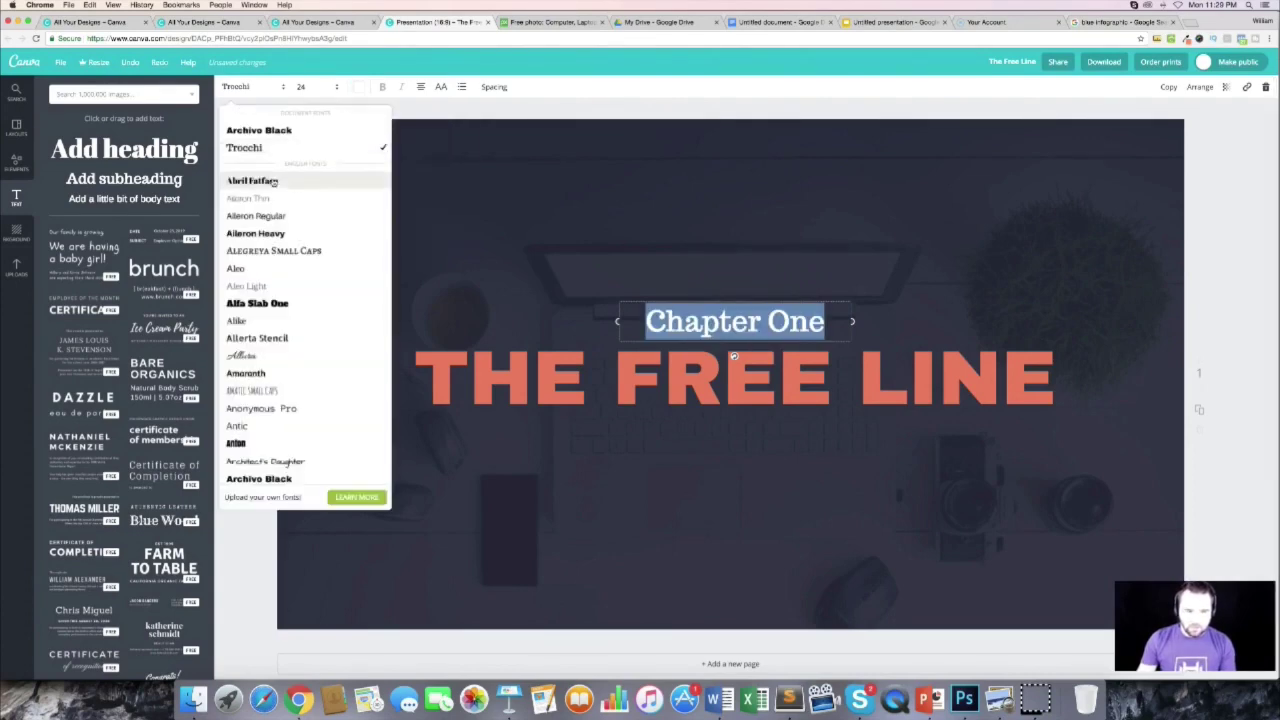
click(270, 197)
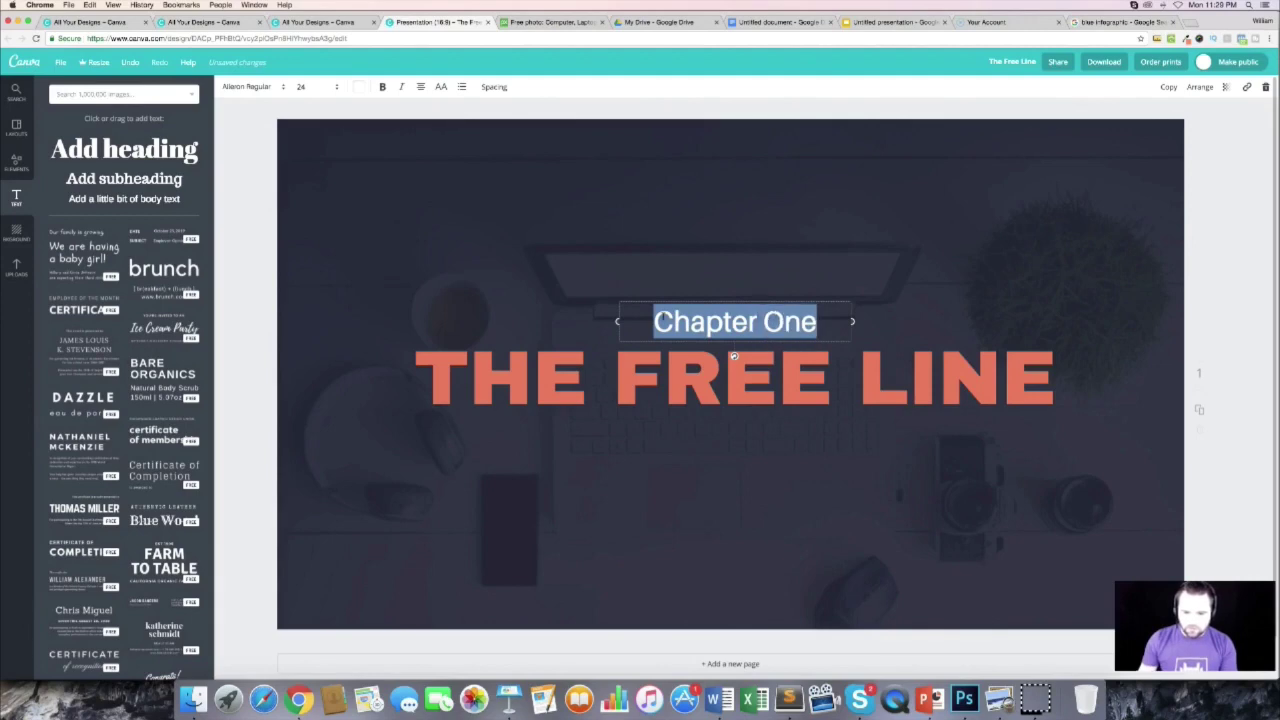
text(CHAPTER ONE)
Step: Shrink the CHAPTER ONE subheading to size 18 or slightly smaller and centre it just above THE FREE LINE
click(300, 86)
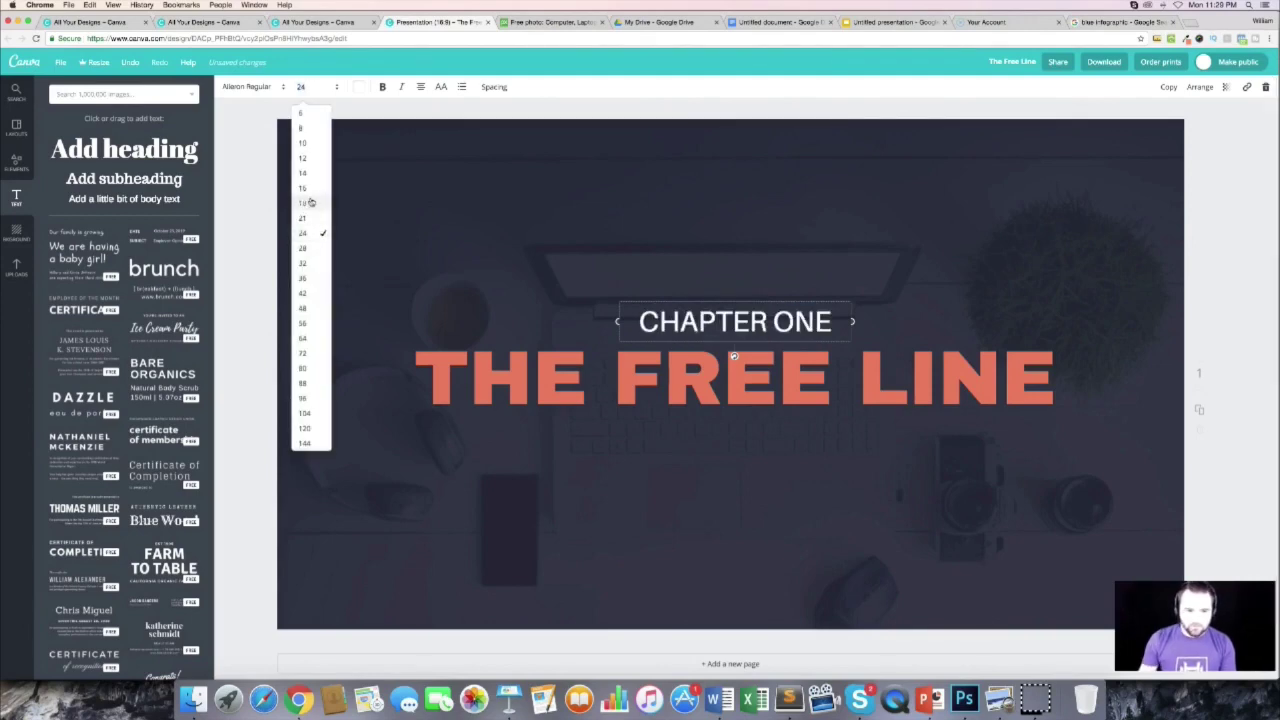
click(311, 202)
click(766, 302)
triple_click(764, 316)
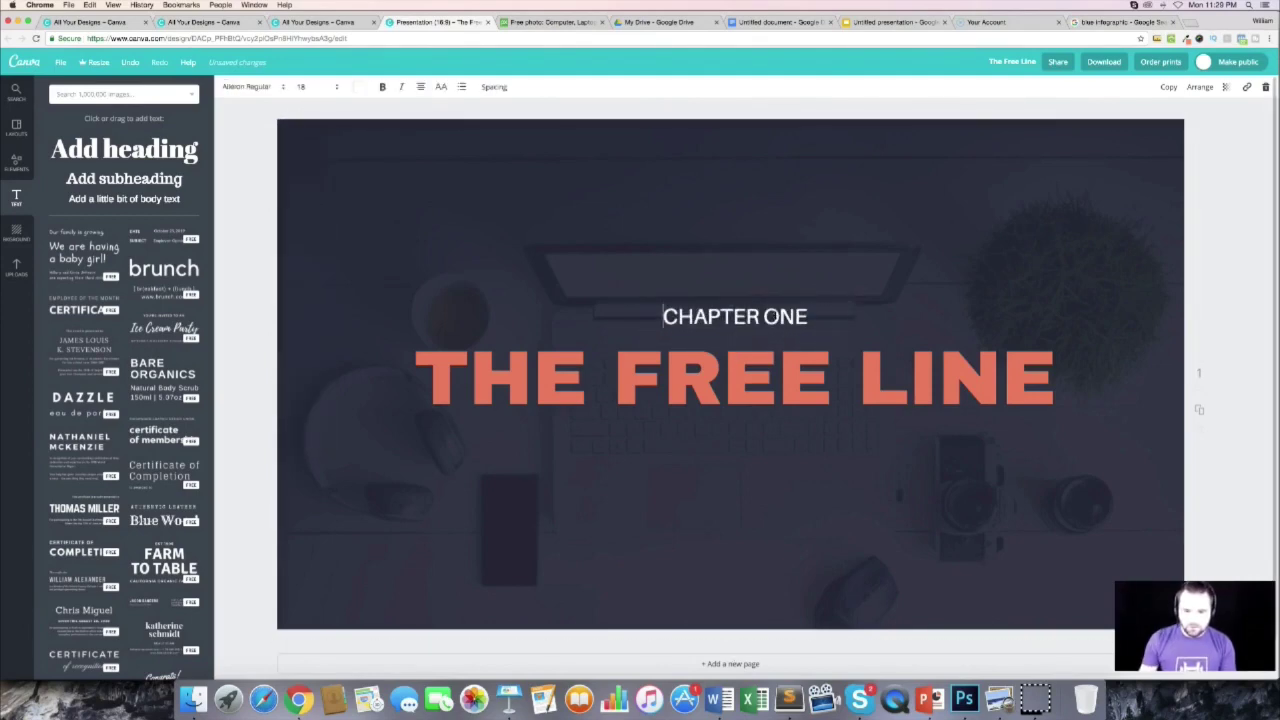
drag(757, 316, 757, 331)
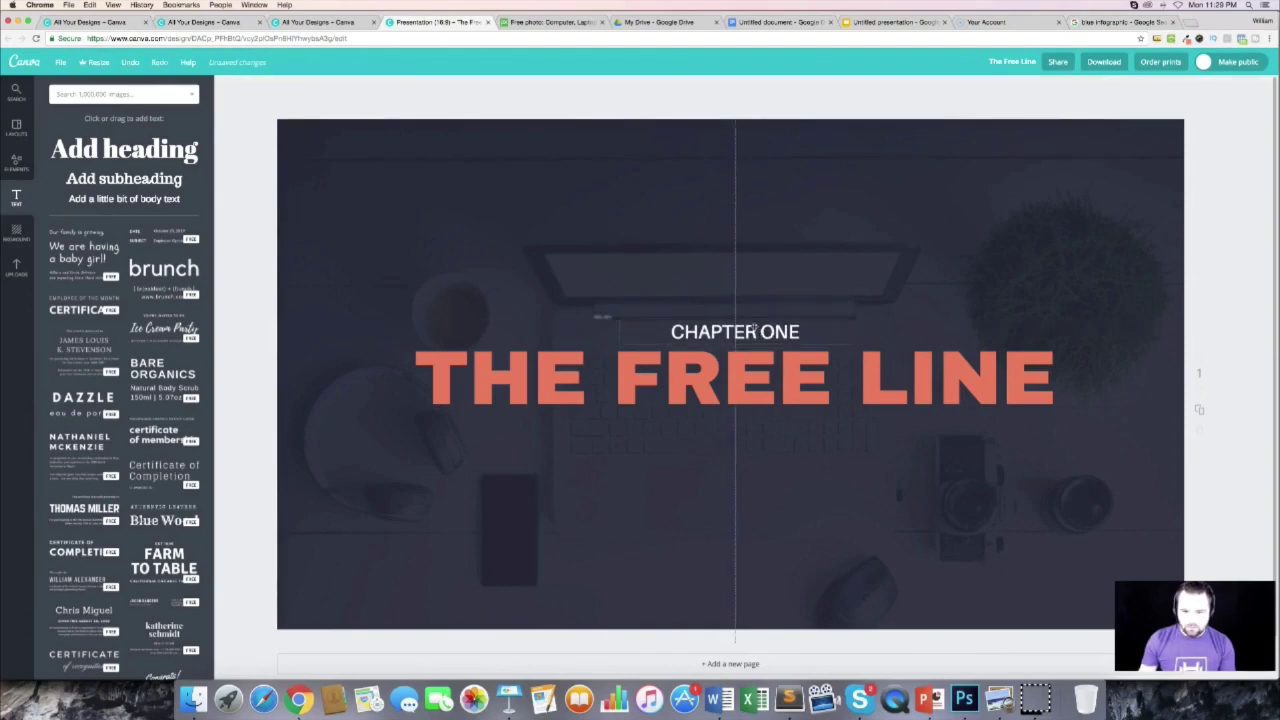
Step: Download the finished chapter design, save it as The Free Line.jpg and return to the browser
click(791, 283)
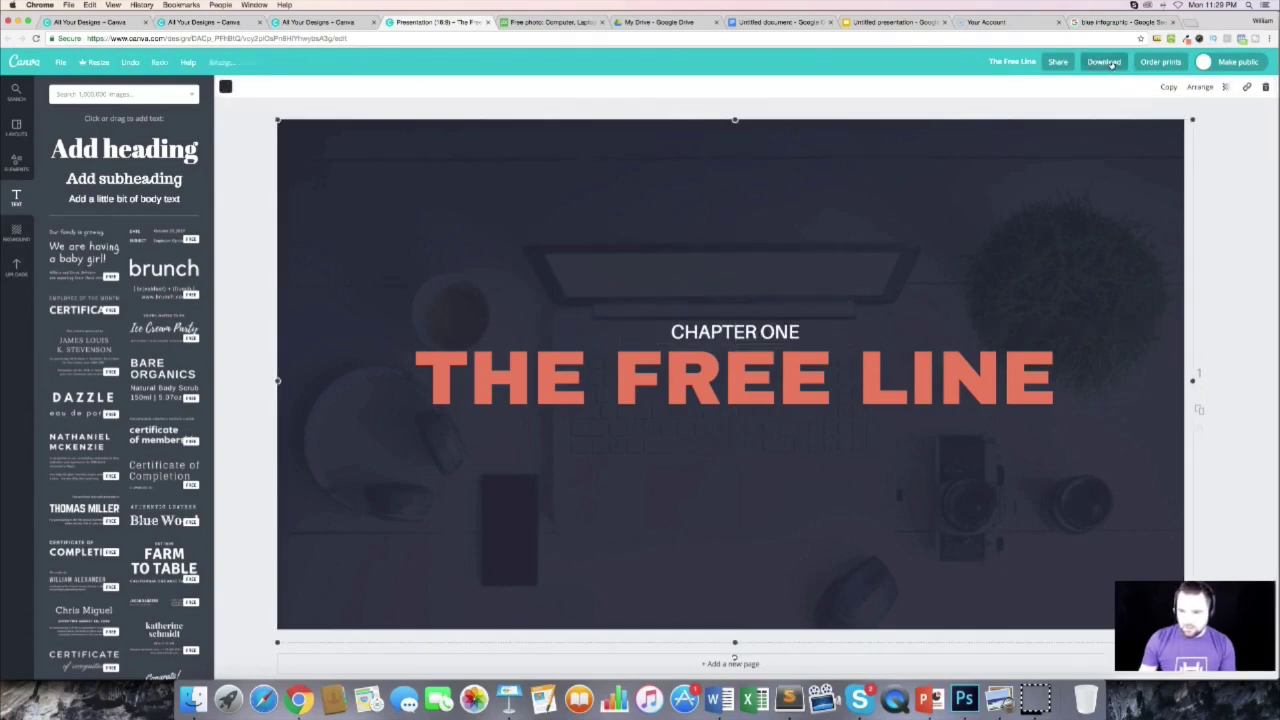
click(1105, 62)
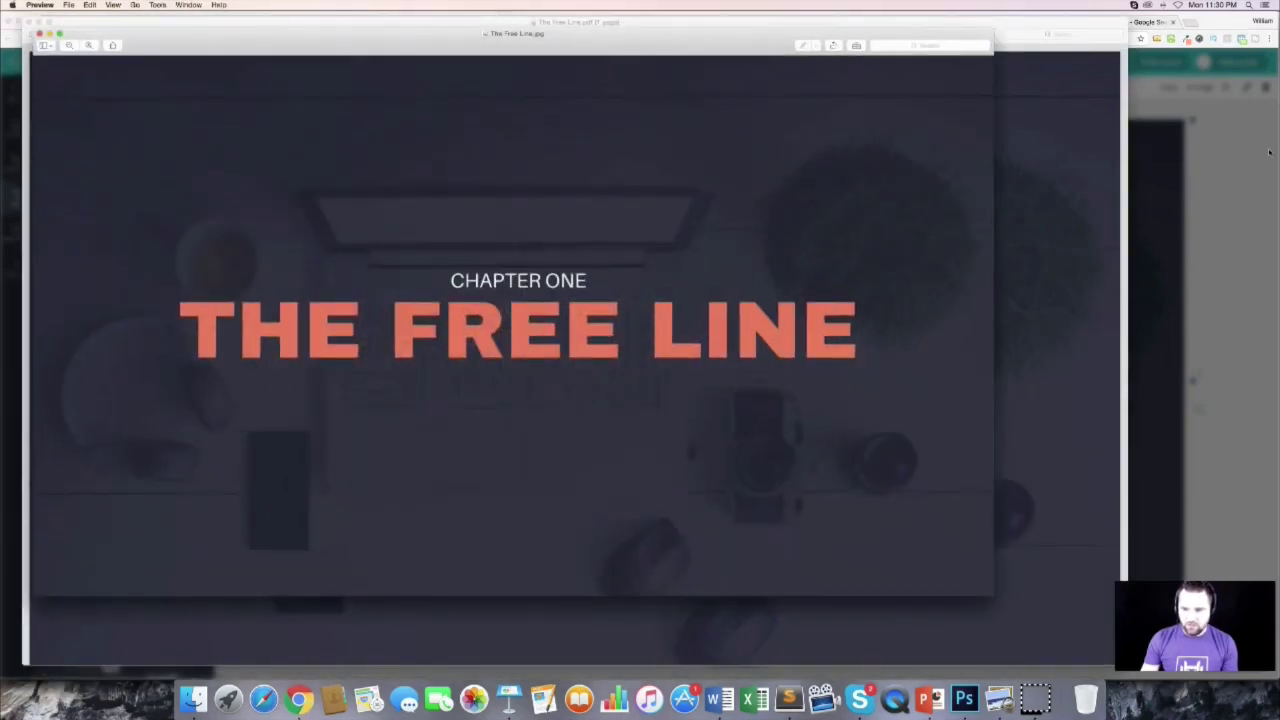
click(1262, 152)
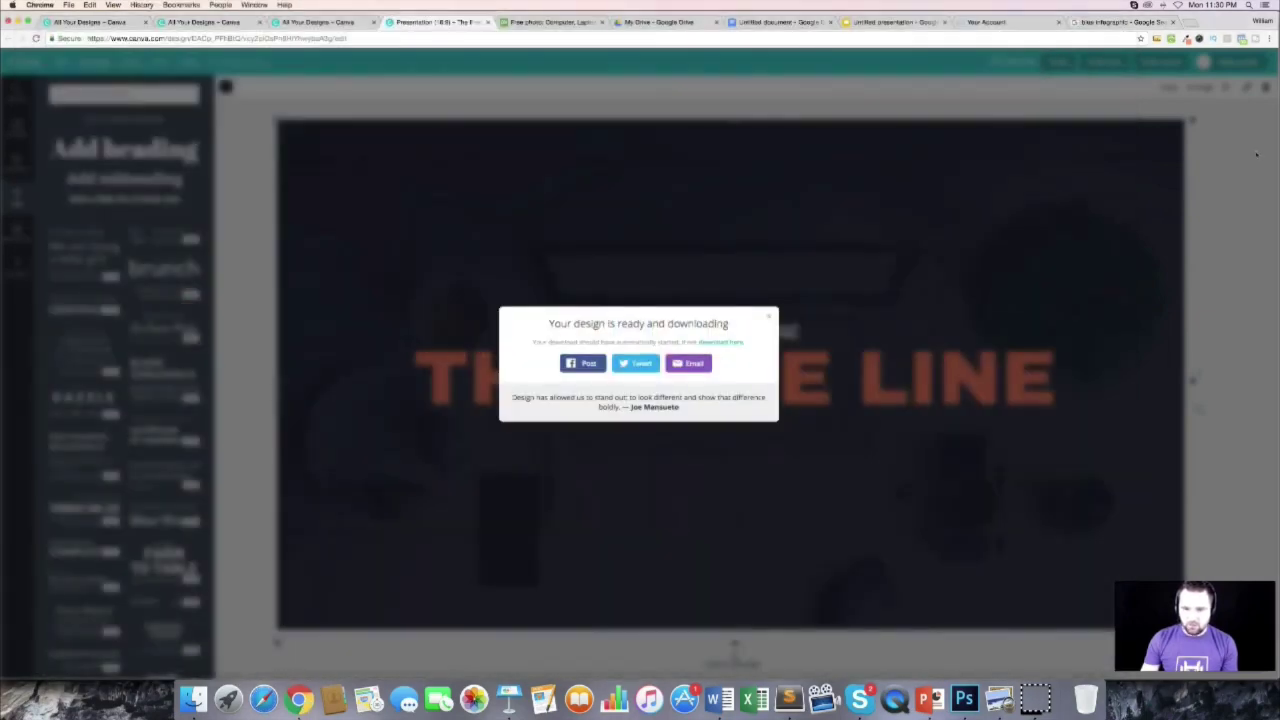
Step: Switch to the Google Docs ebook and insert the chapter image from the computer beneath the heading The Free Line
click(787, 20)
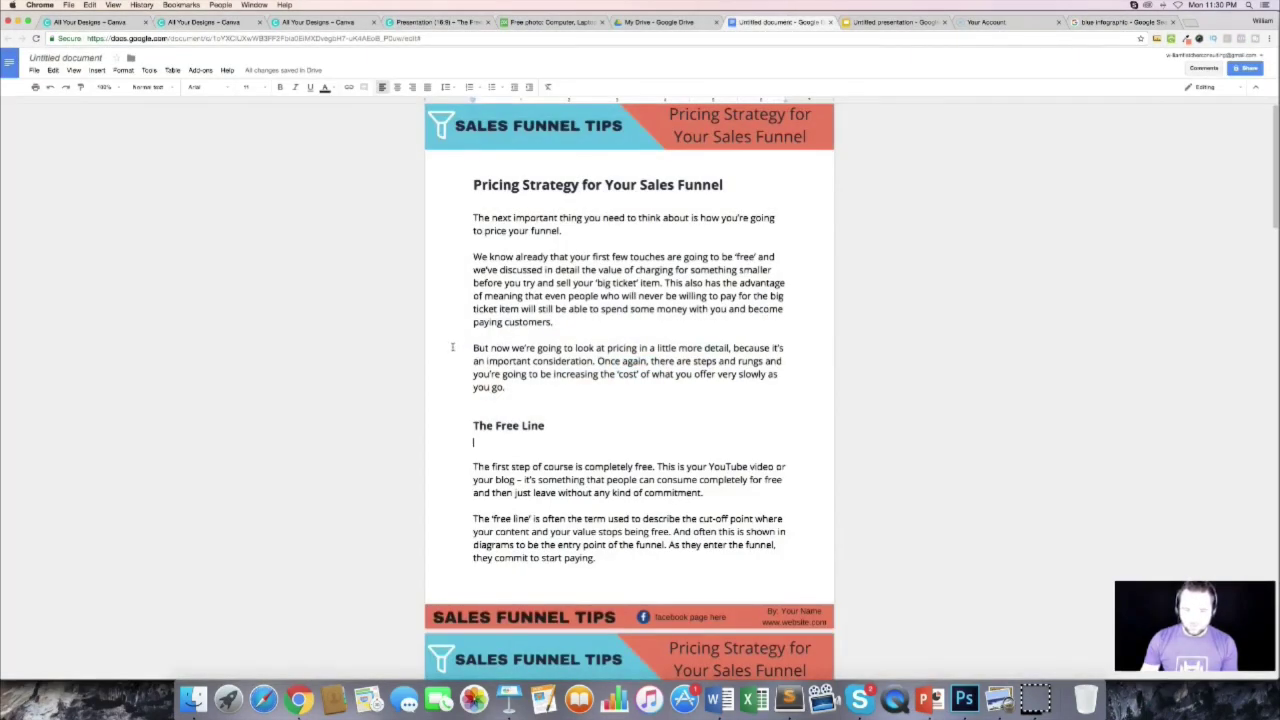
click(97, 70)
mouse_move(110, 88)
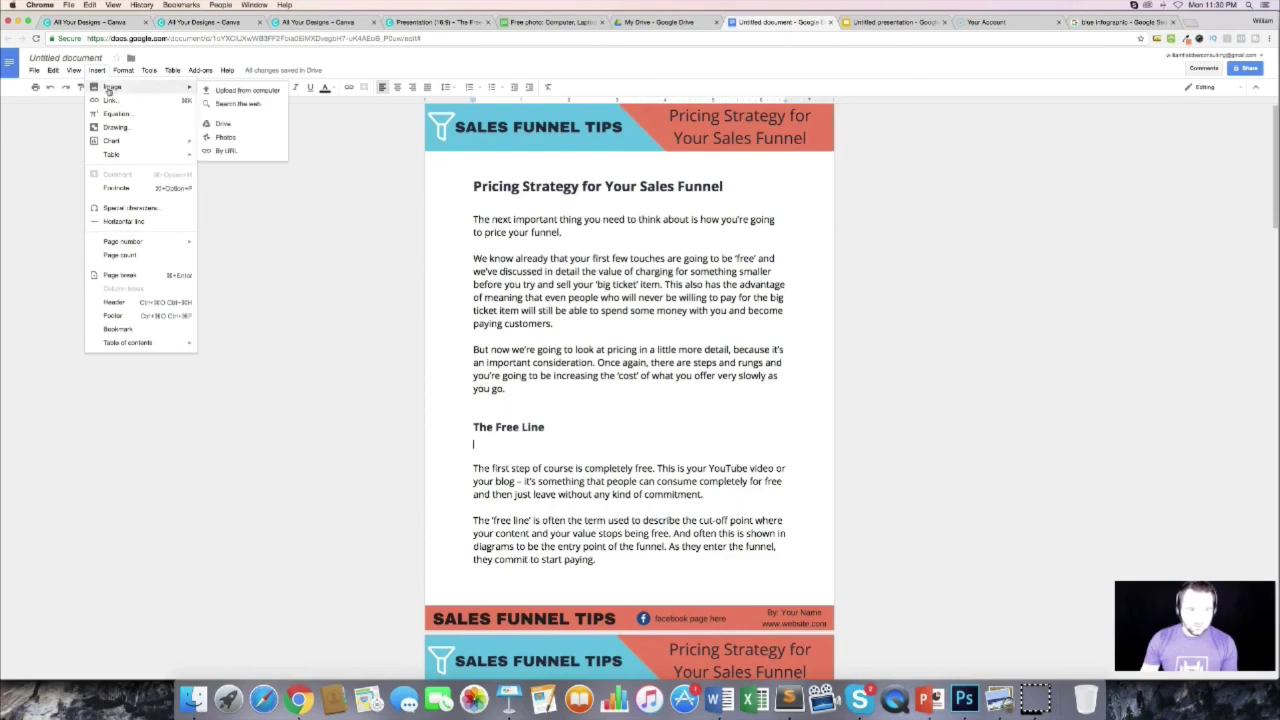
click(224, 92)
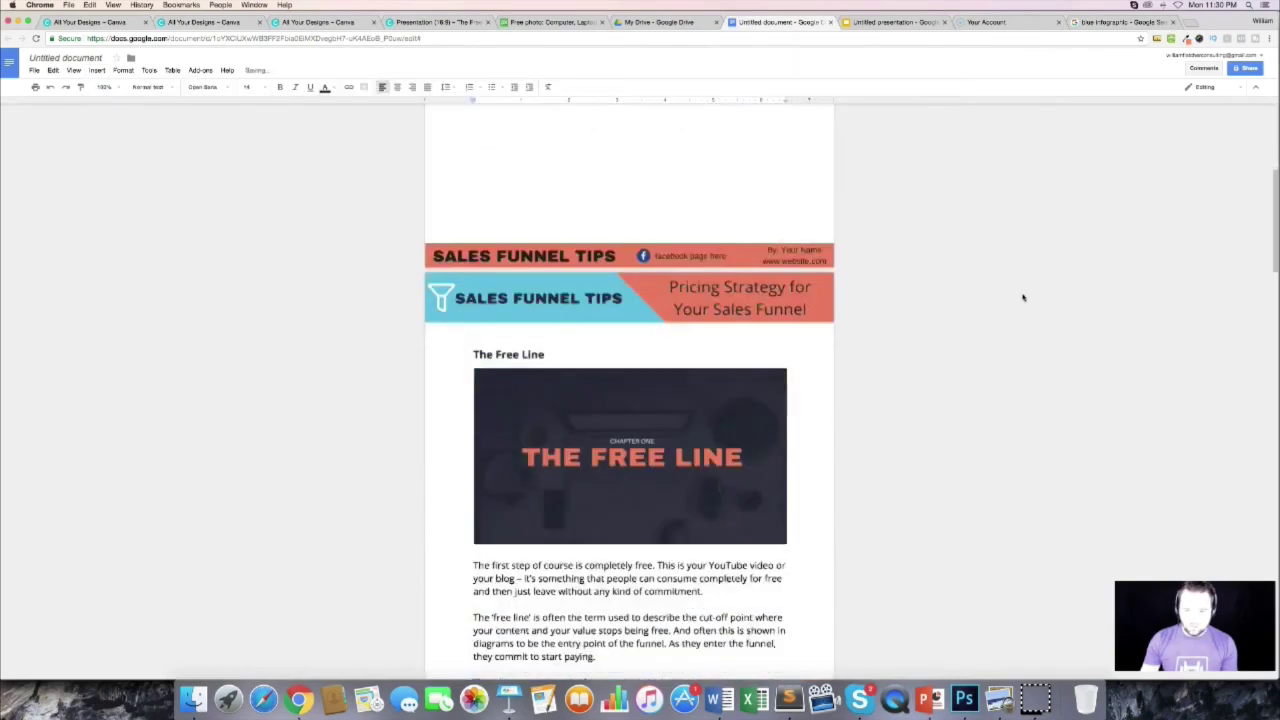
Step: Review the inserted chapter image and the ebook's remaining pages through to the Contrast, Discounts and More section
scroll(1023, 297, down, 8)
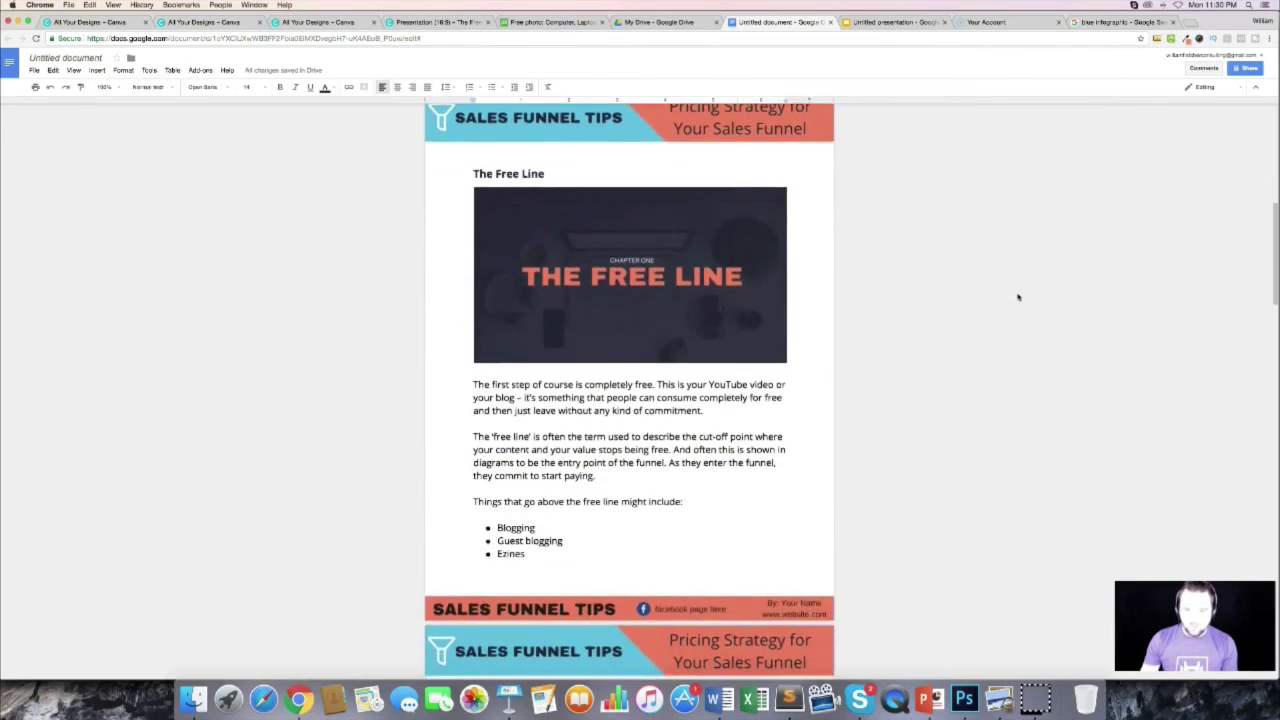
scroll(1010, 295, up, 4)
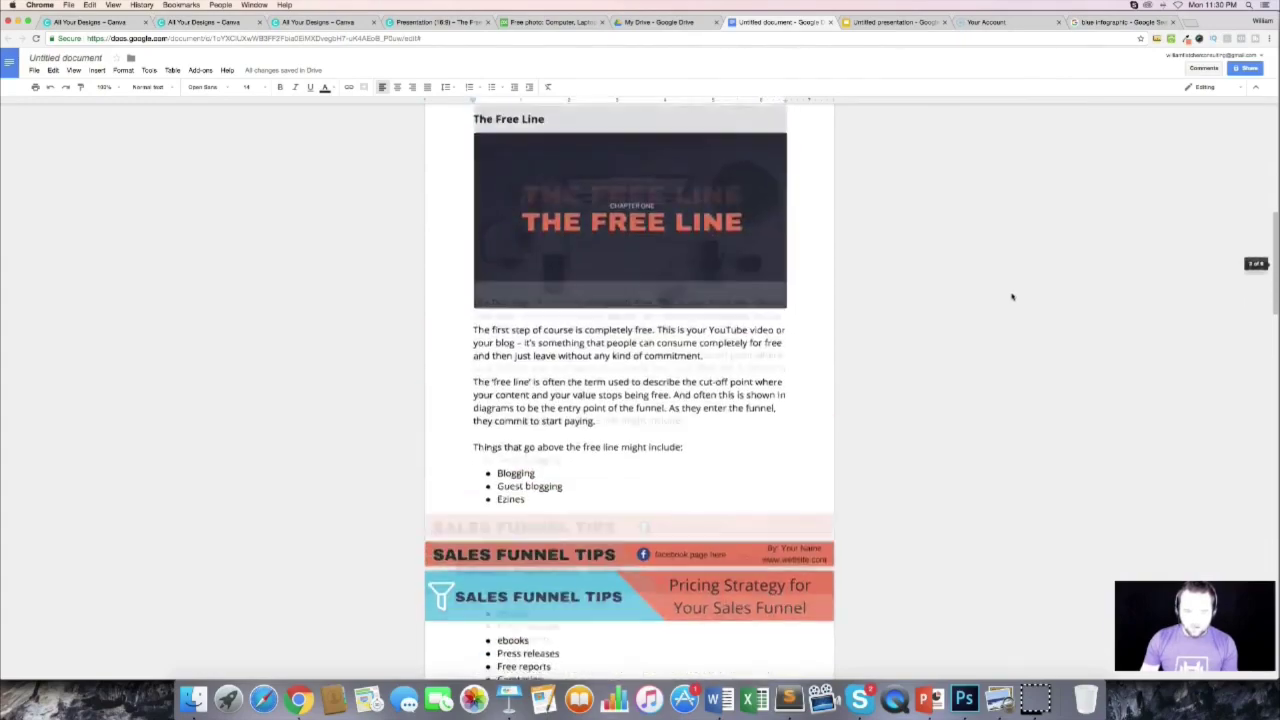
scroll(641, 447, up, 5)
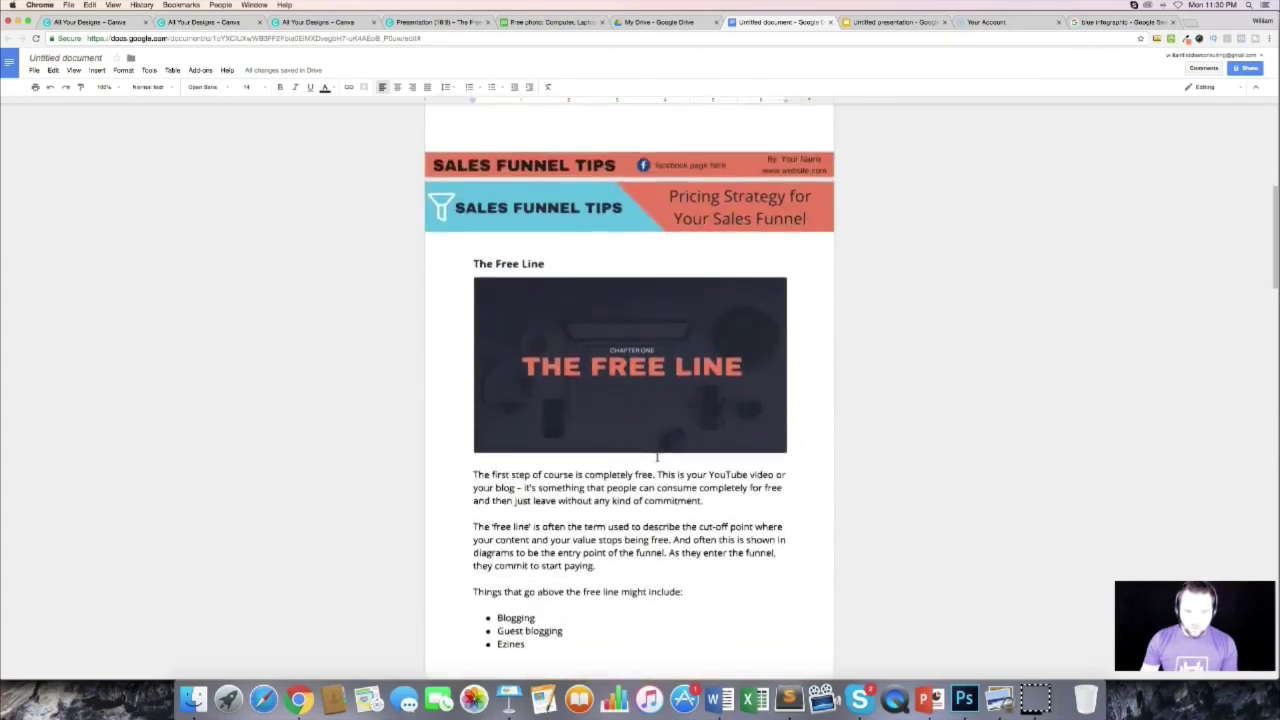
scroll(655, 452, down, 12)
scroll(657, 455, down, 20)
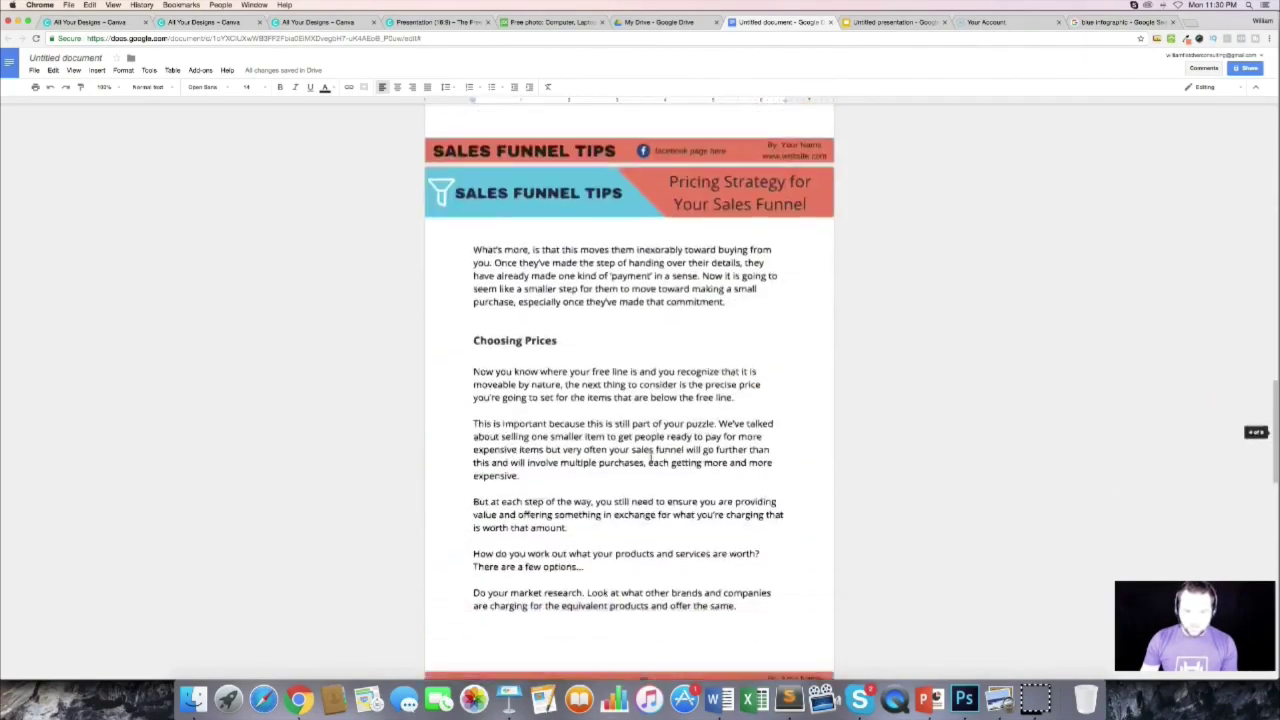
scroll(636, 458, down, 15)
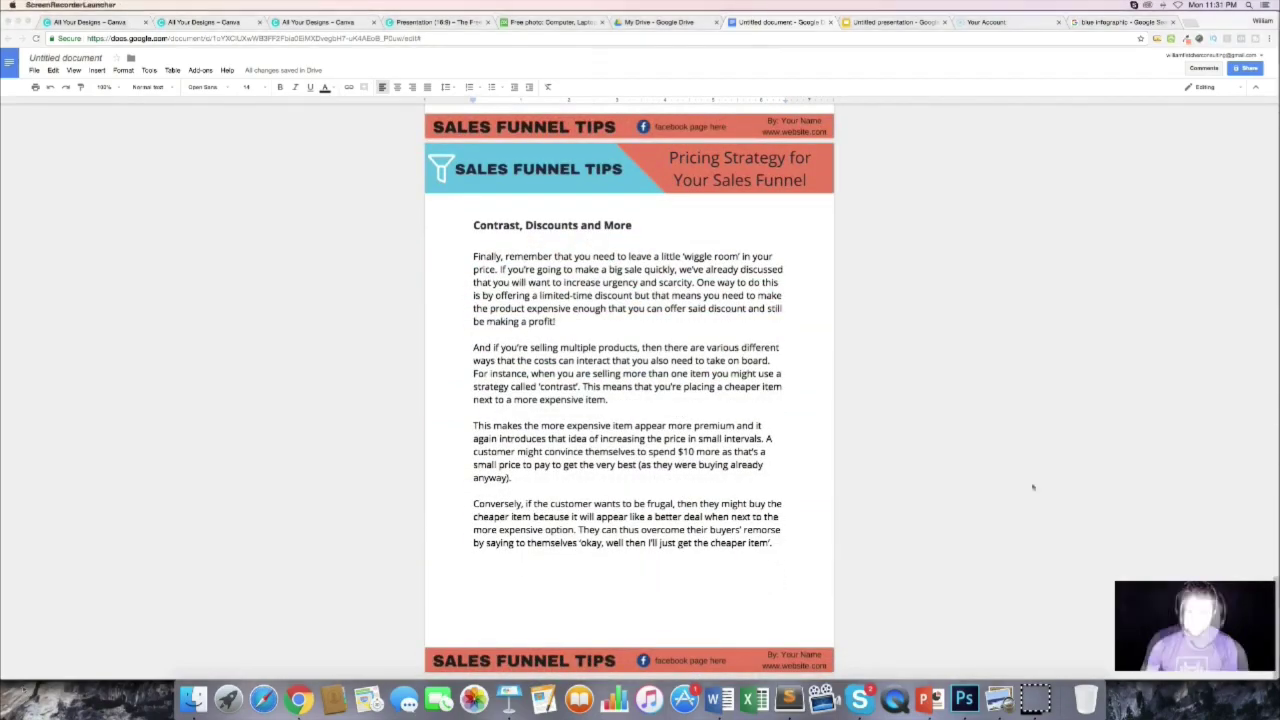
Step: Review the whole ebook from the introduction to the last page, checking the chapter images under each heading
scroll(1033, 487, up, 20)
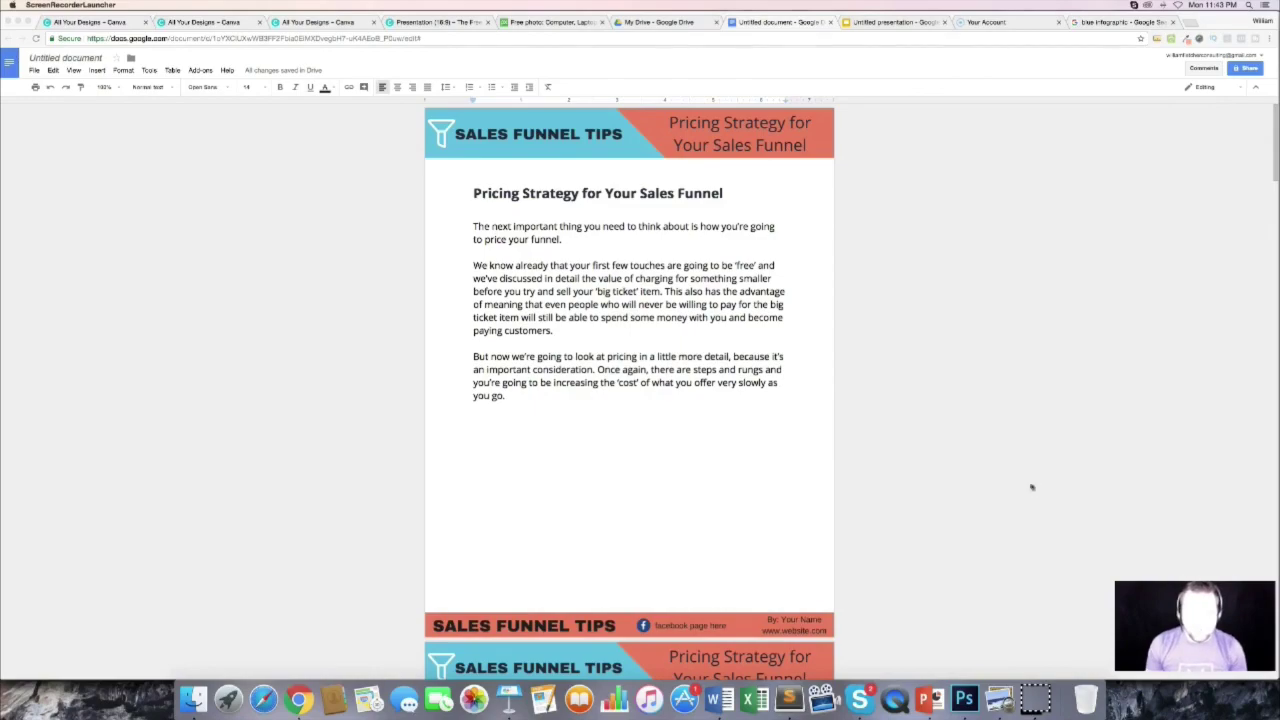
scroll(1017, 483, down, 5)
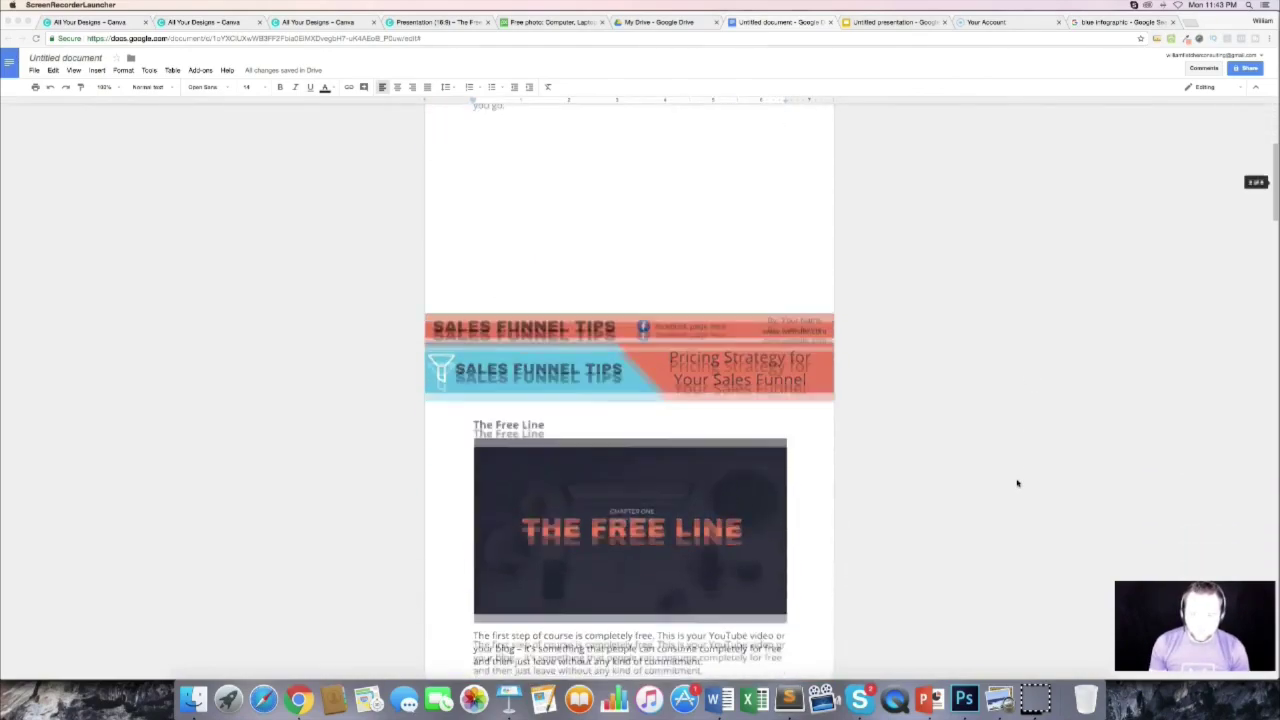
scroll(1017, 483, down, 15)
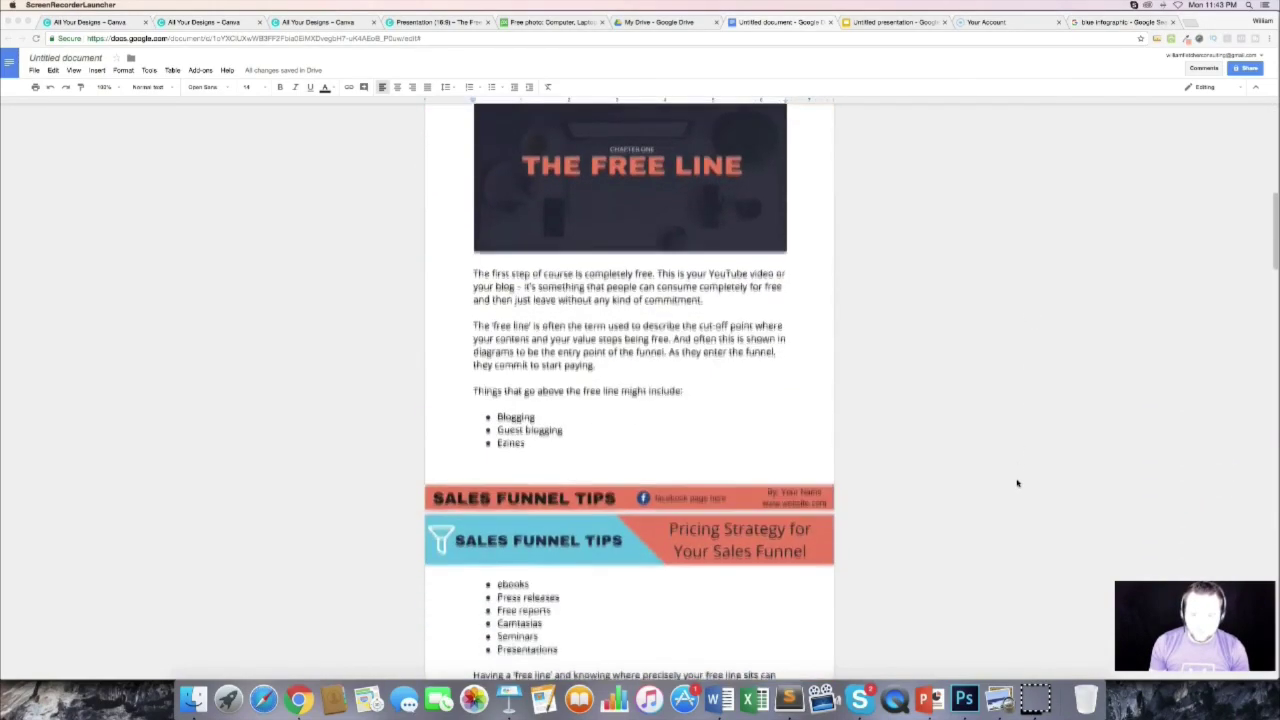
scroll(1017, 483, down, 4)
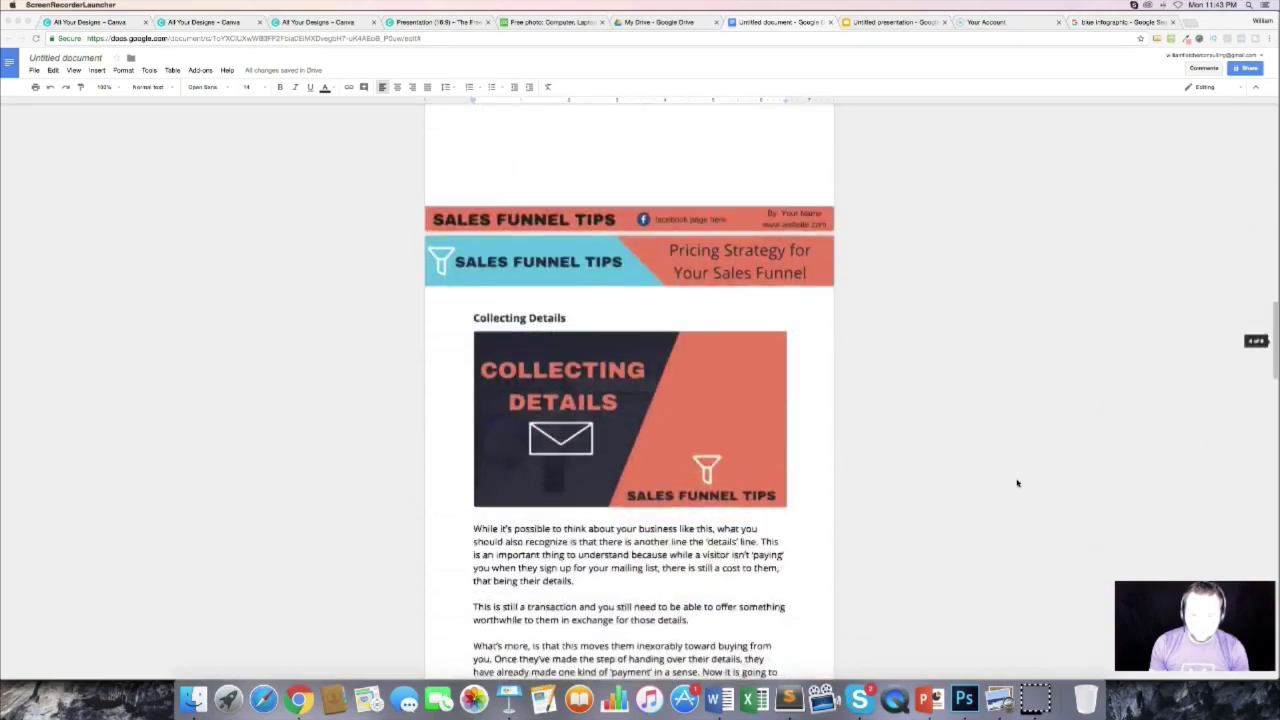
scroll(1017, 483, down, 2)
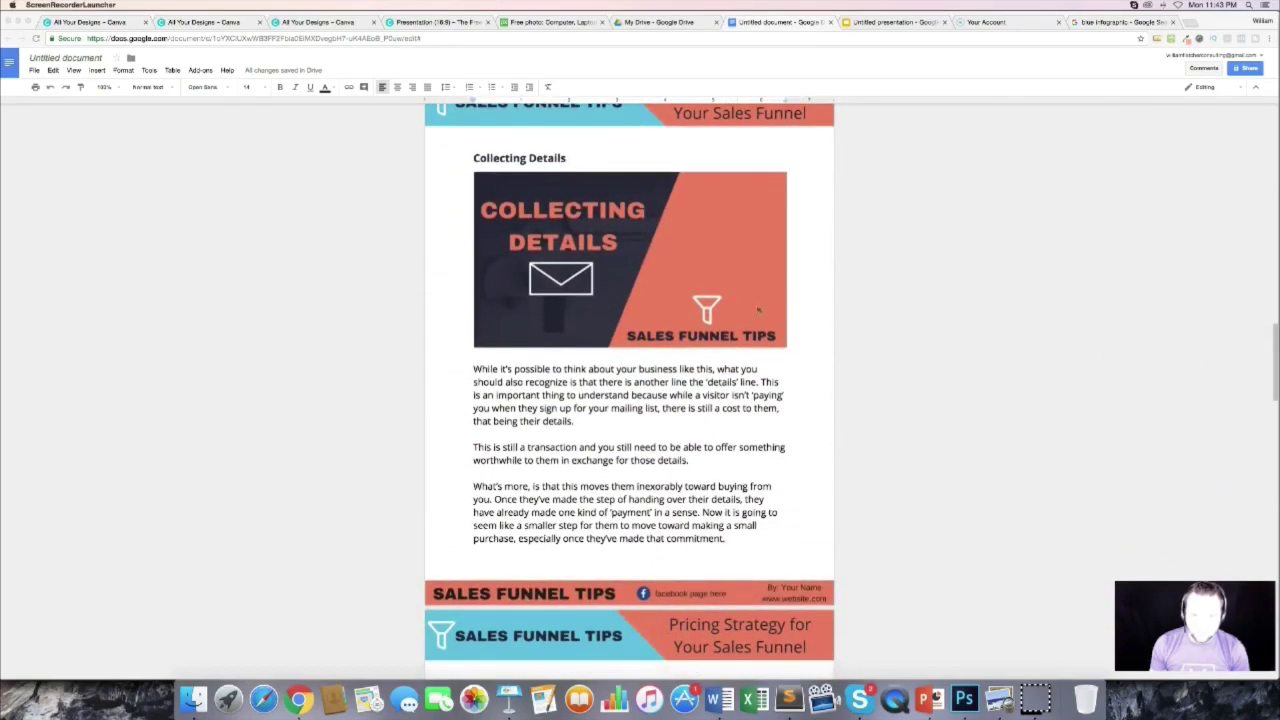
scroll(900, 350, down, 13)
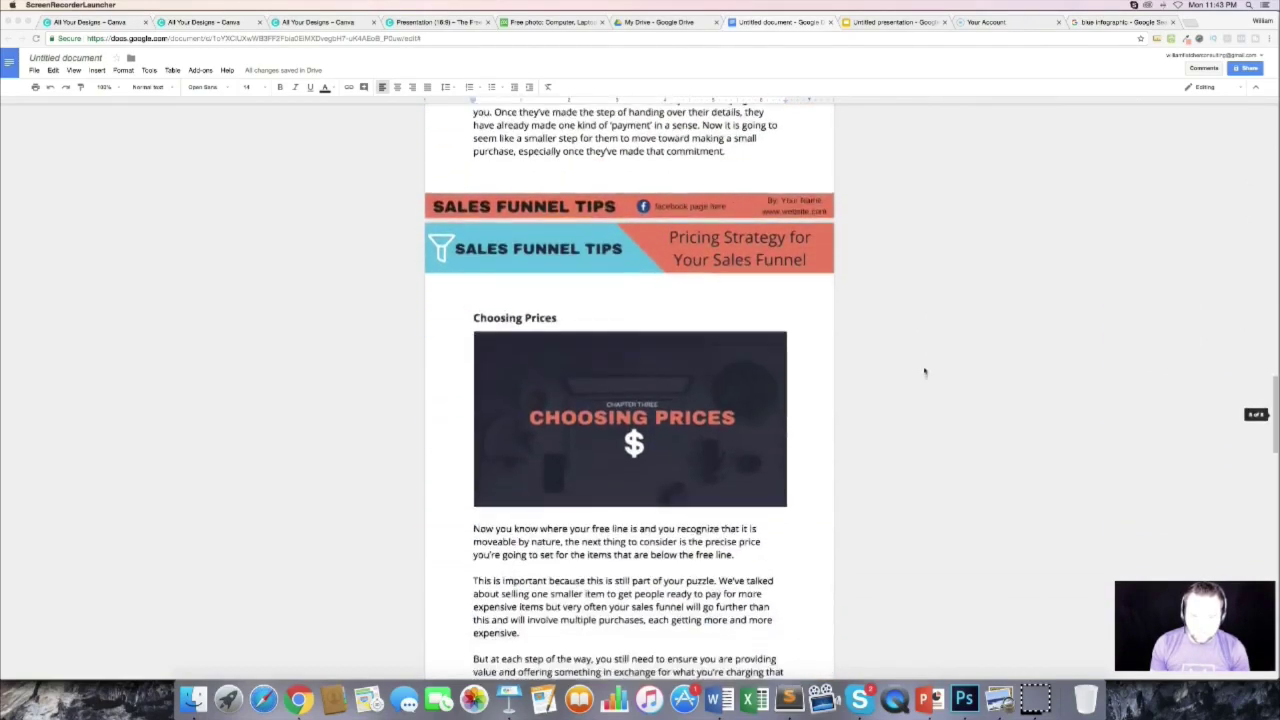
scroll(927, 383, down, 18)
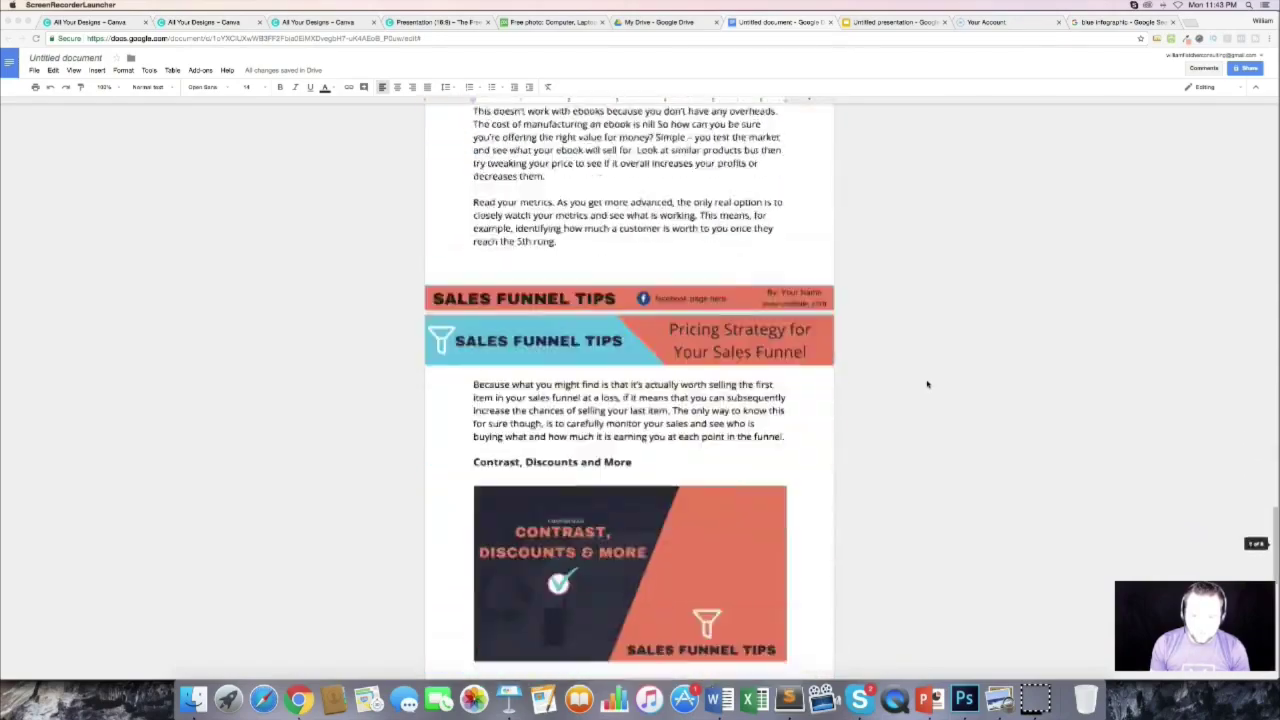
scroll(927, 383, down, 9)
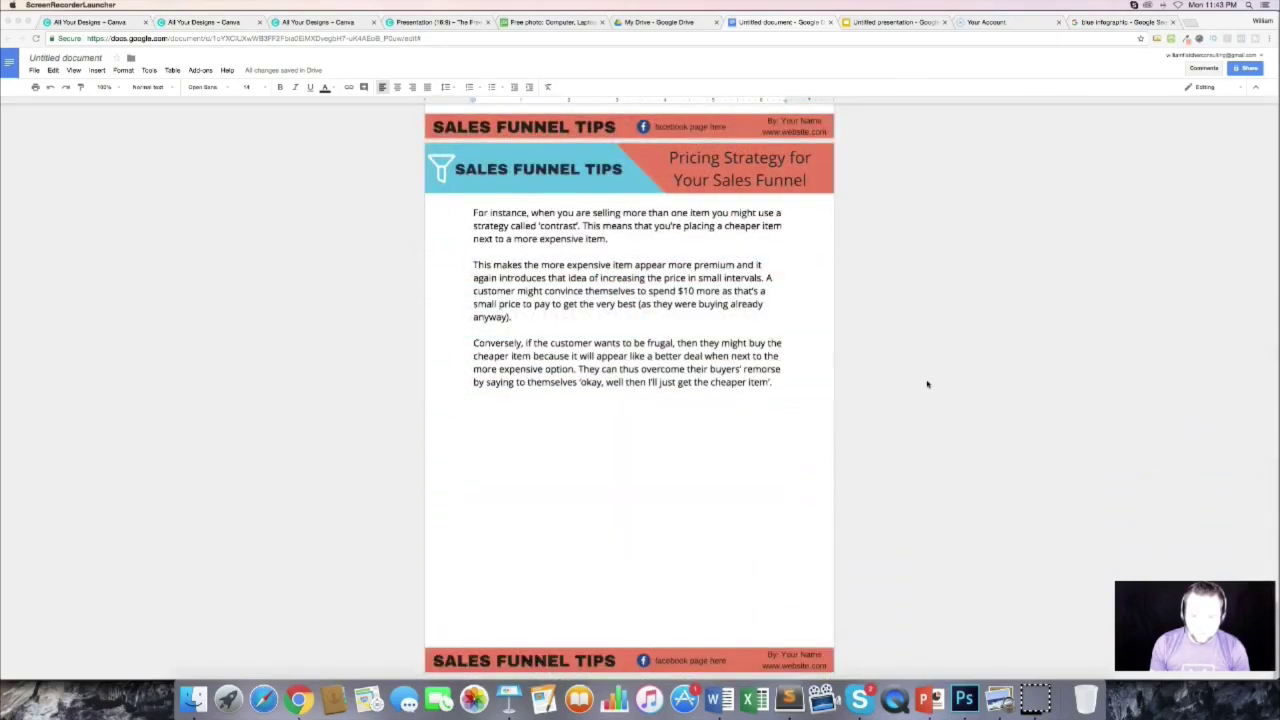
scroll(927, 383, up, 13)
scroll(927, 384, up, 20)
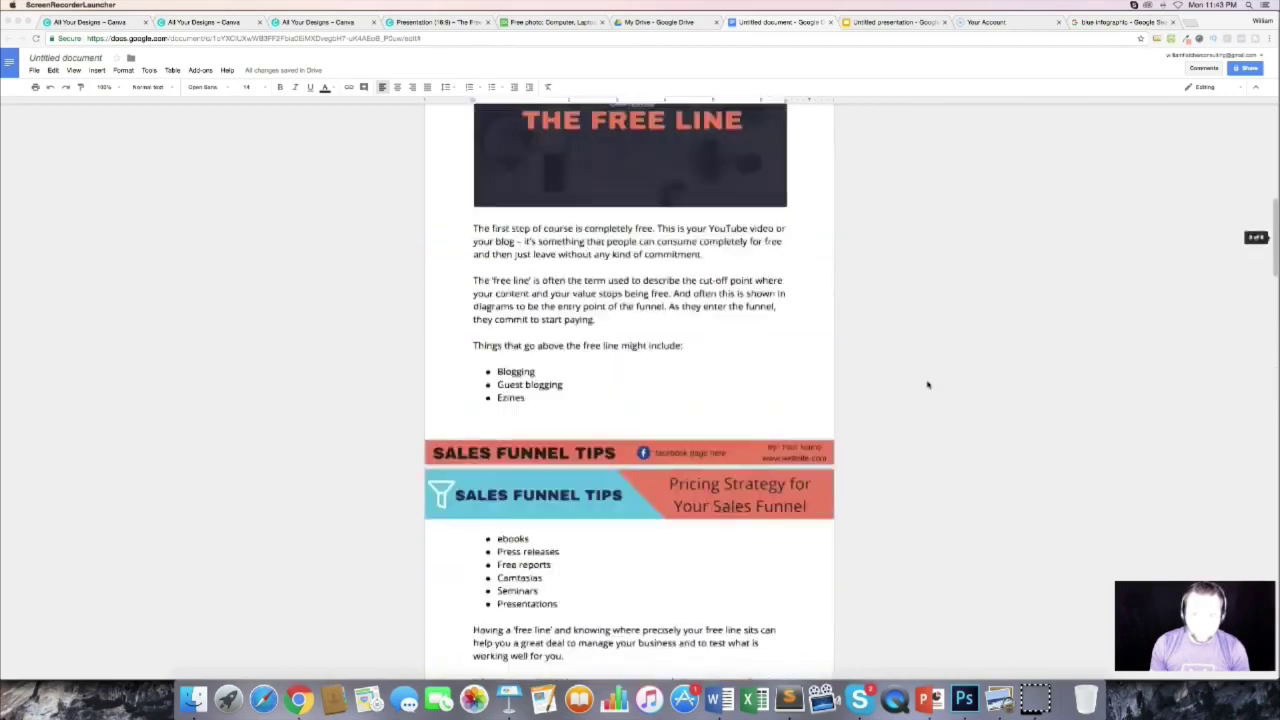
scroll(927, 384, up, 9)
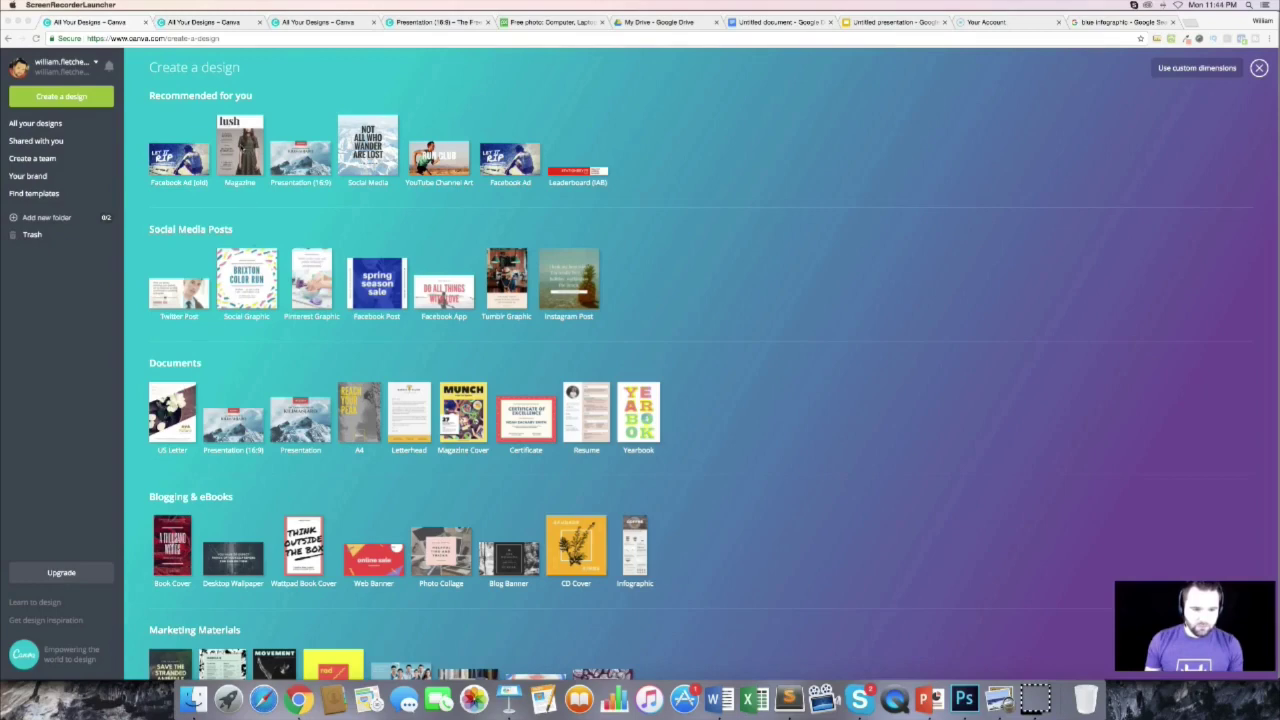
Step: Switch to Canva, create a new Magazine design and apply the Pulse cover layout with the city skyline photo
key(super+Tab)
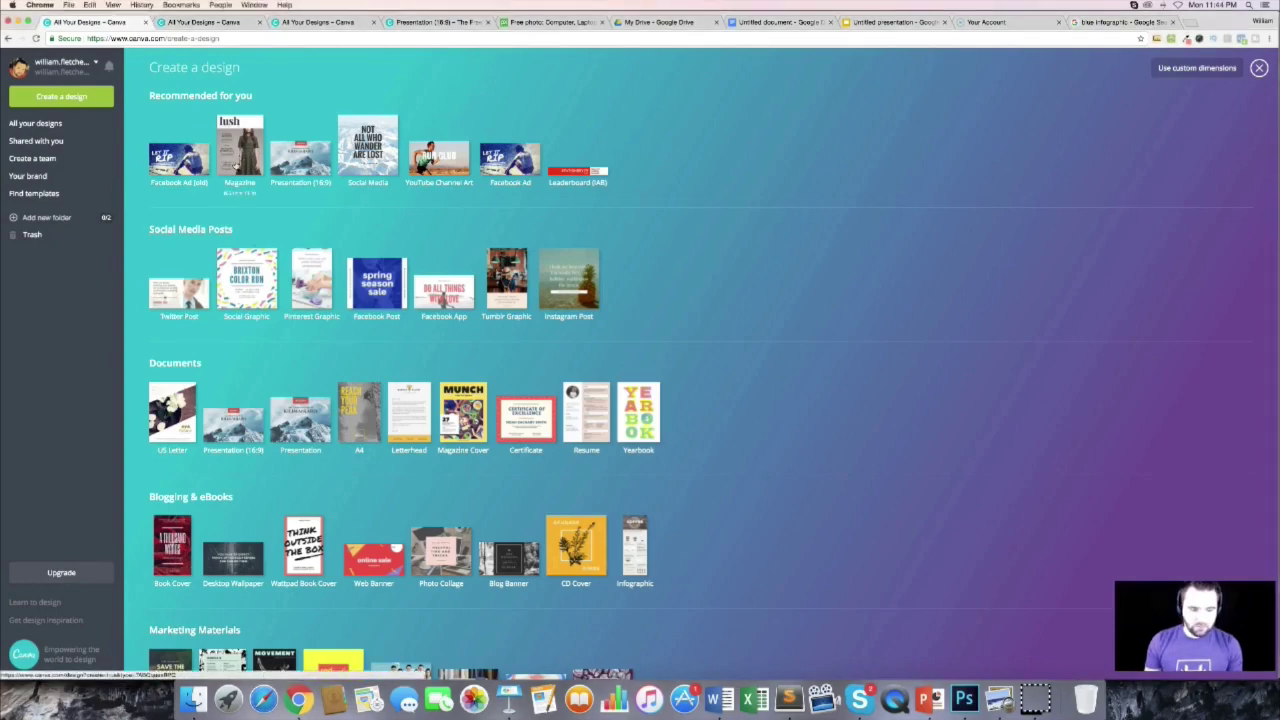
click(236, 166)
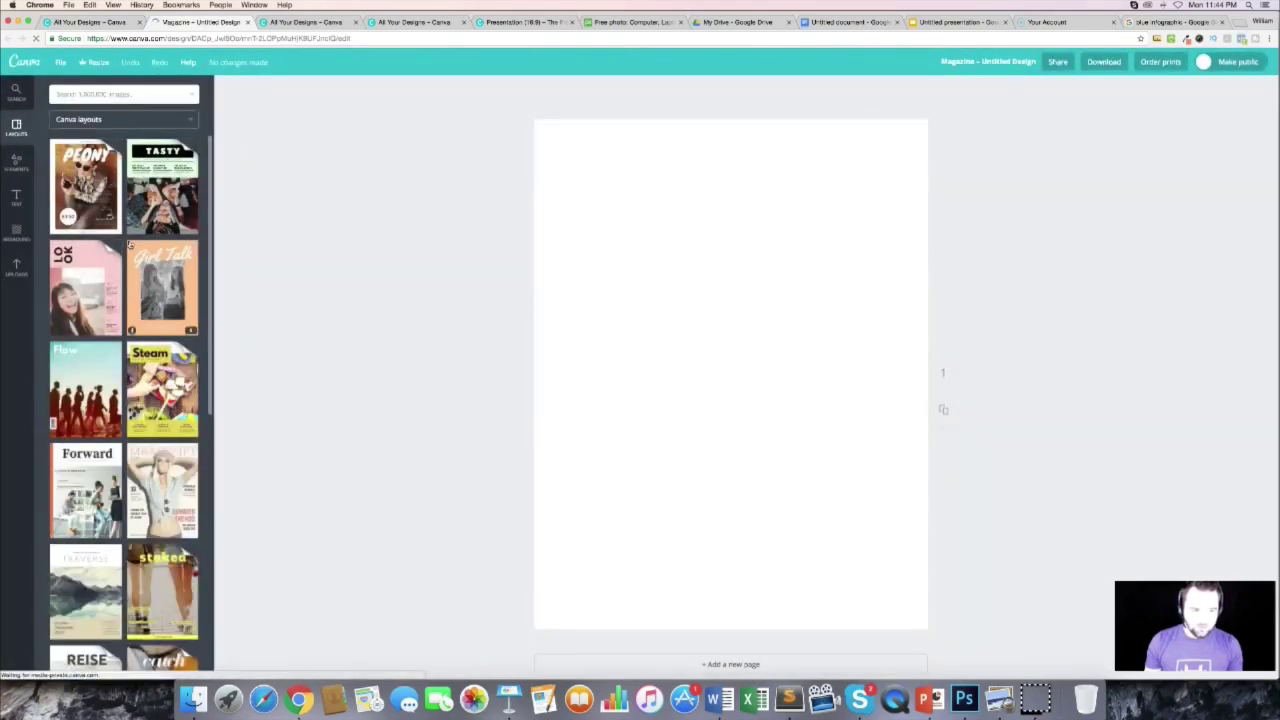
scroll(145, 279, down, 1)
scroll(146, 280, down, 5)
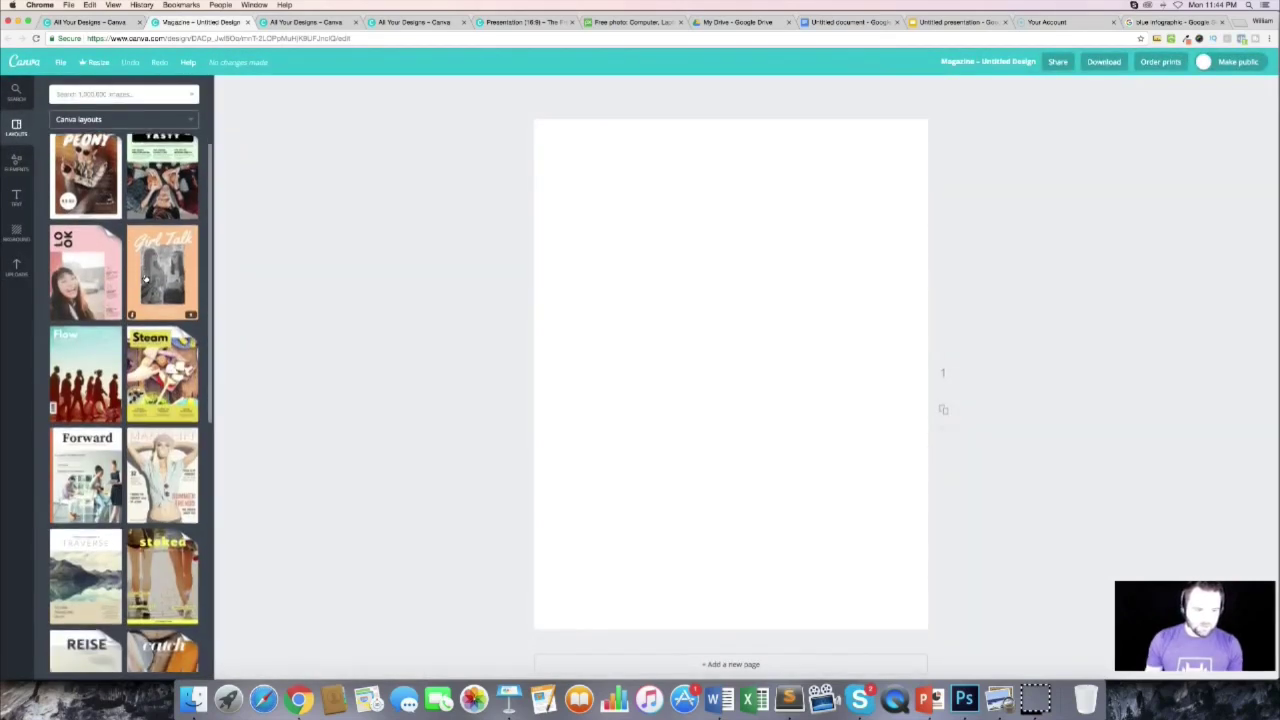
scroll(146, 278, down, 5)
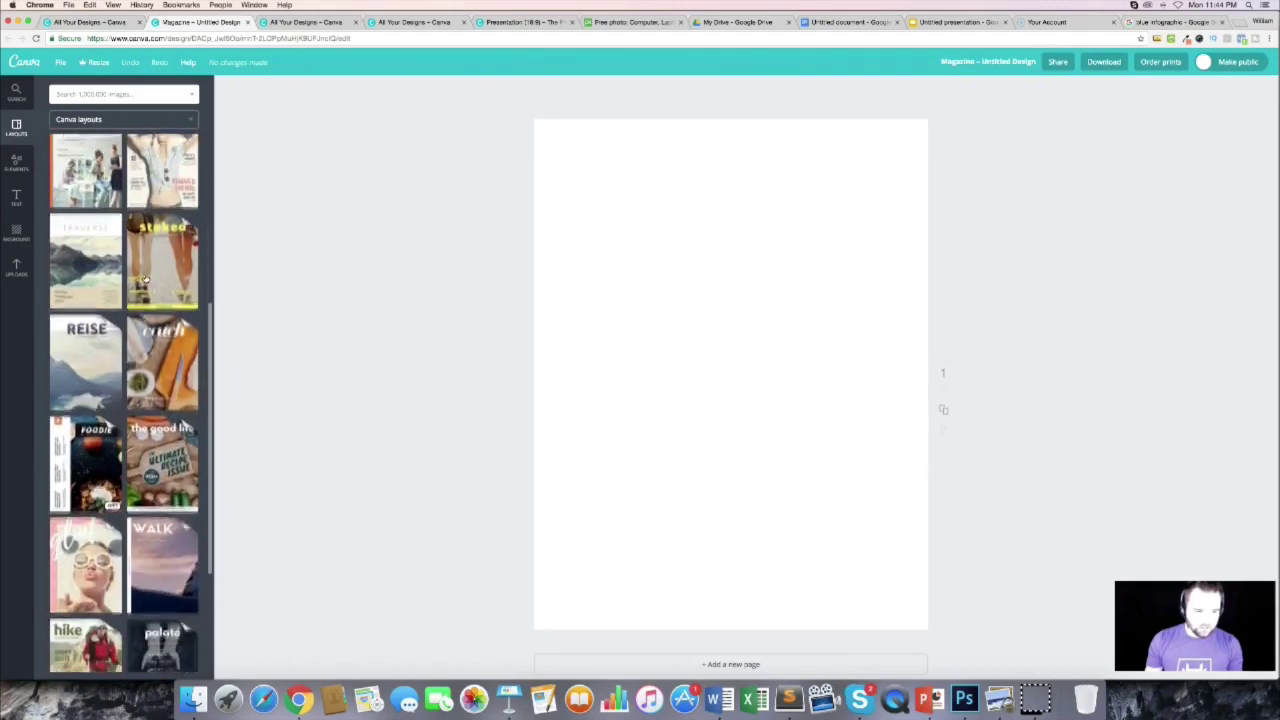
scroll(146, 272, up, 4)
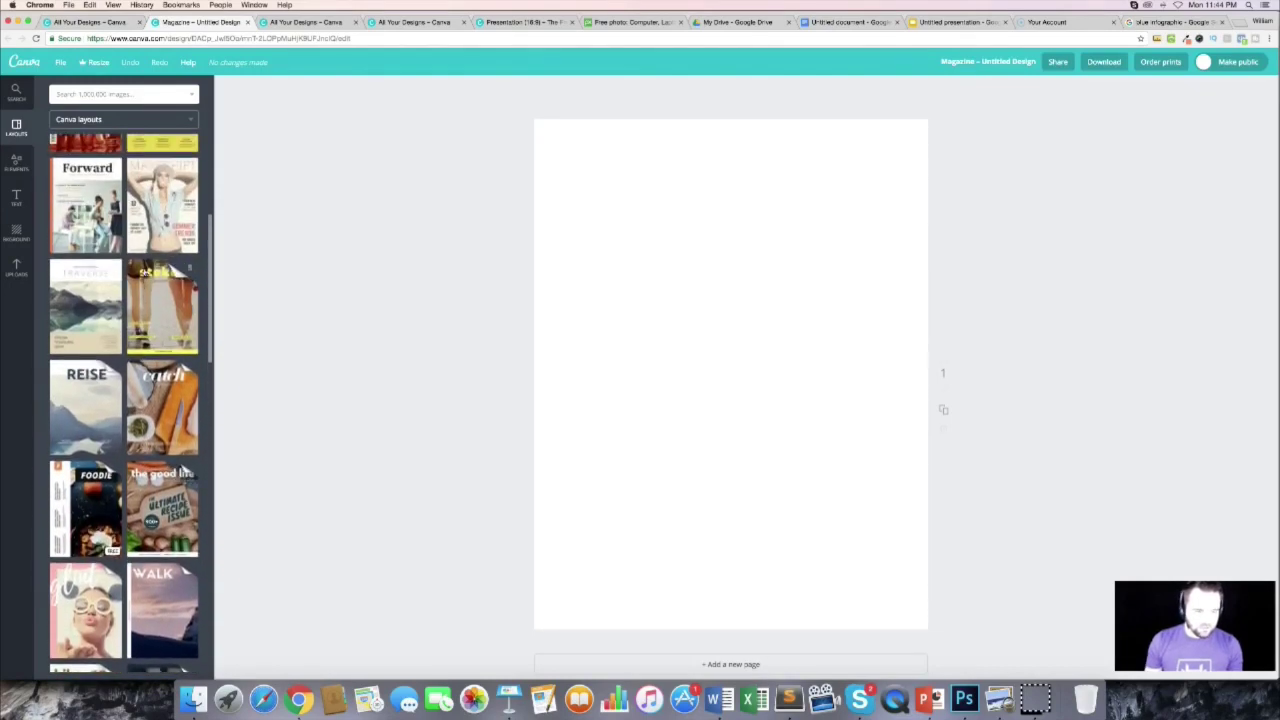
scroll(143, 270, down, 7)
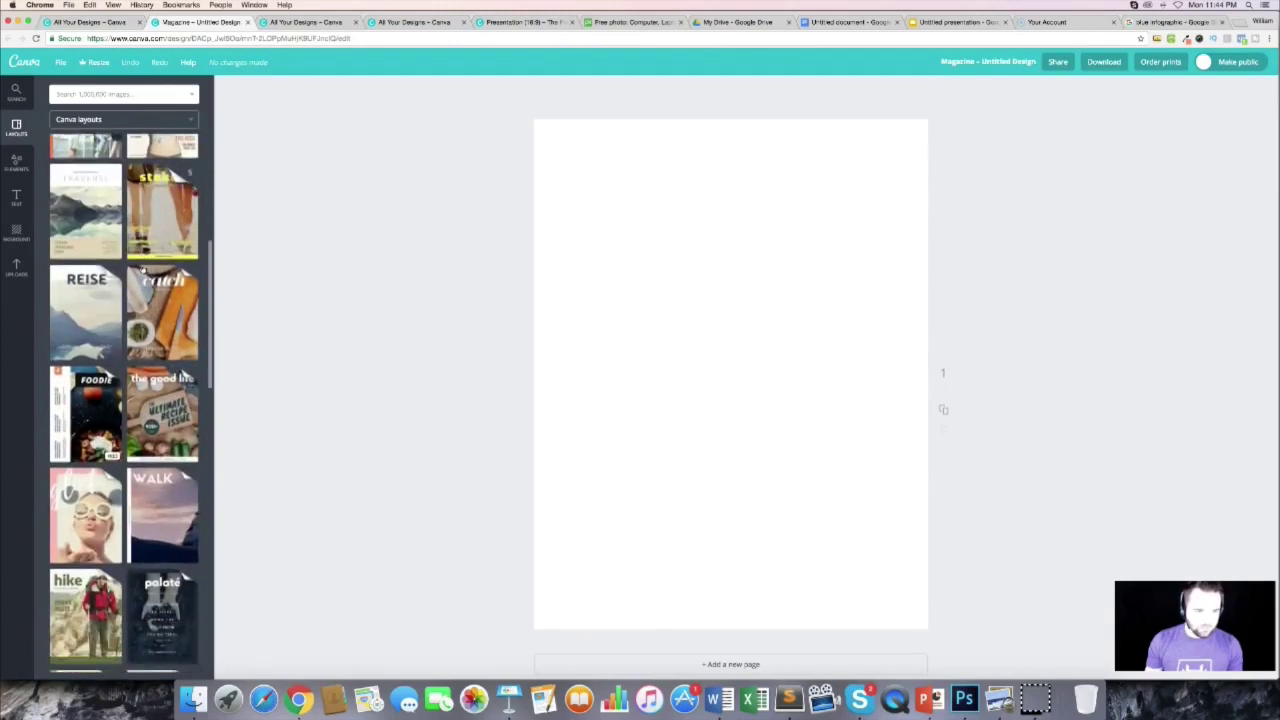
scroll(143, 270, down, 9)
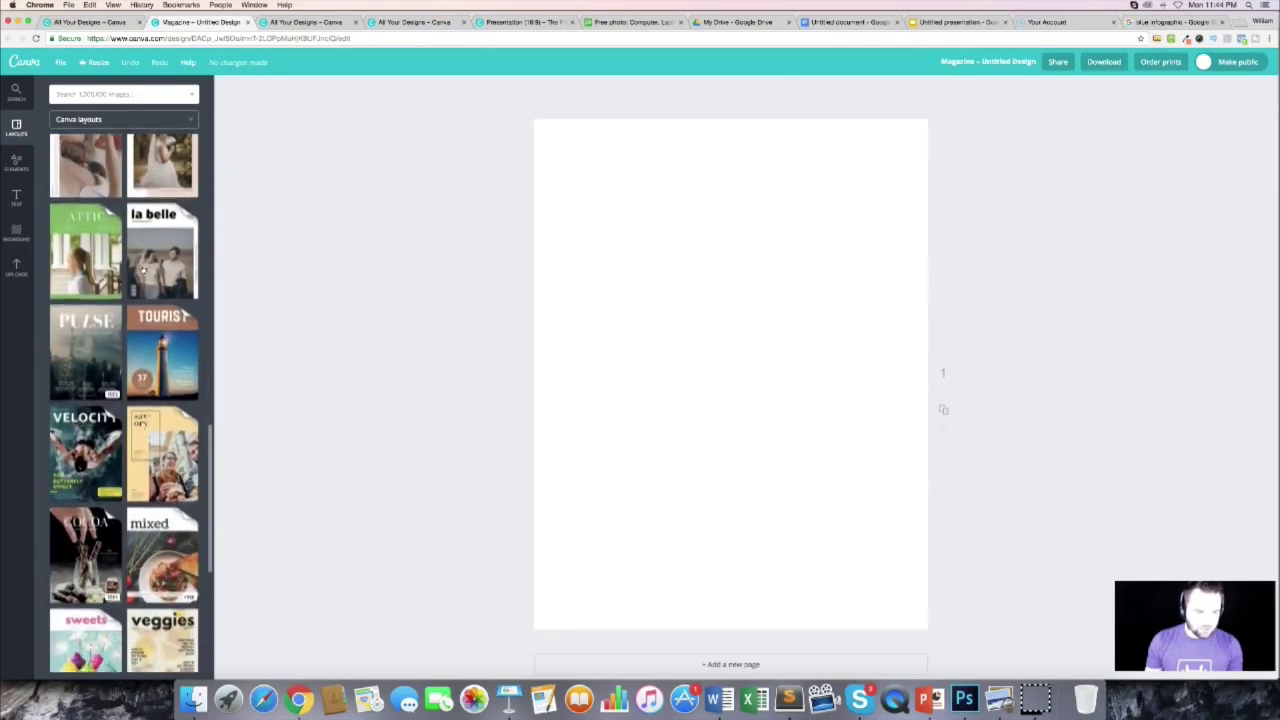
click(100, 348)
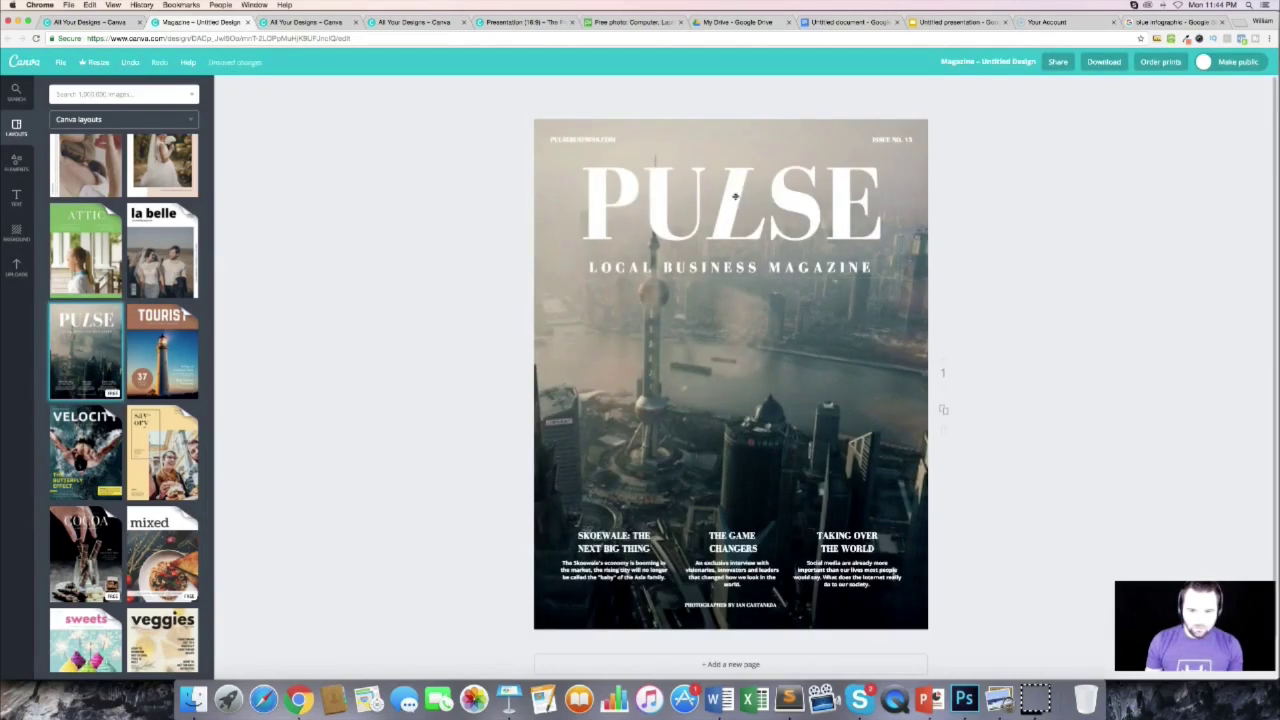
Step: Delete the PULSE title, the issue number, the website text and the LOCAL BUSINESS MAGAZINE subtitle from the cover
click(733, 196)
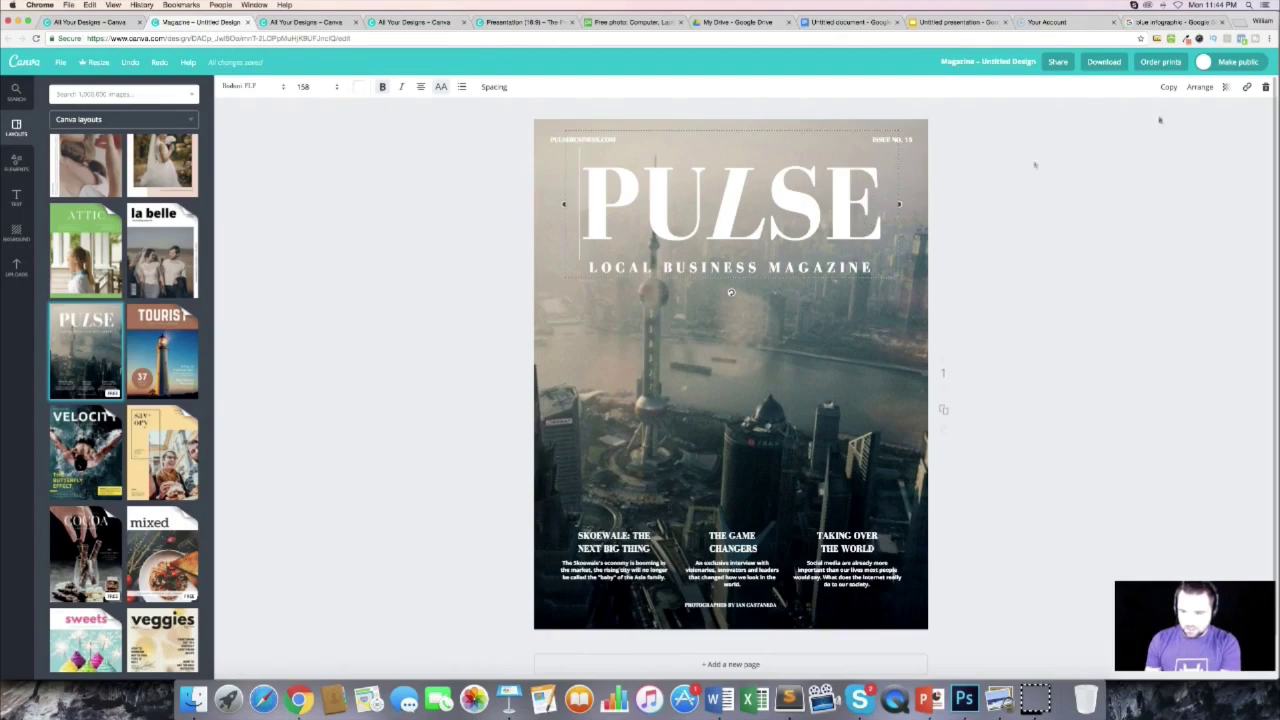
key(Delete)
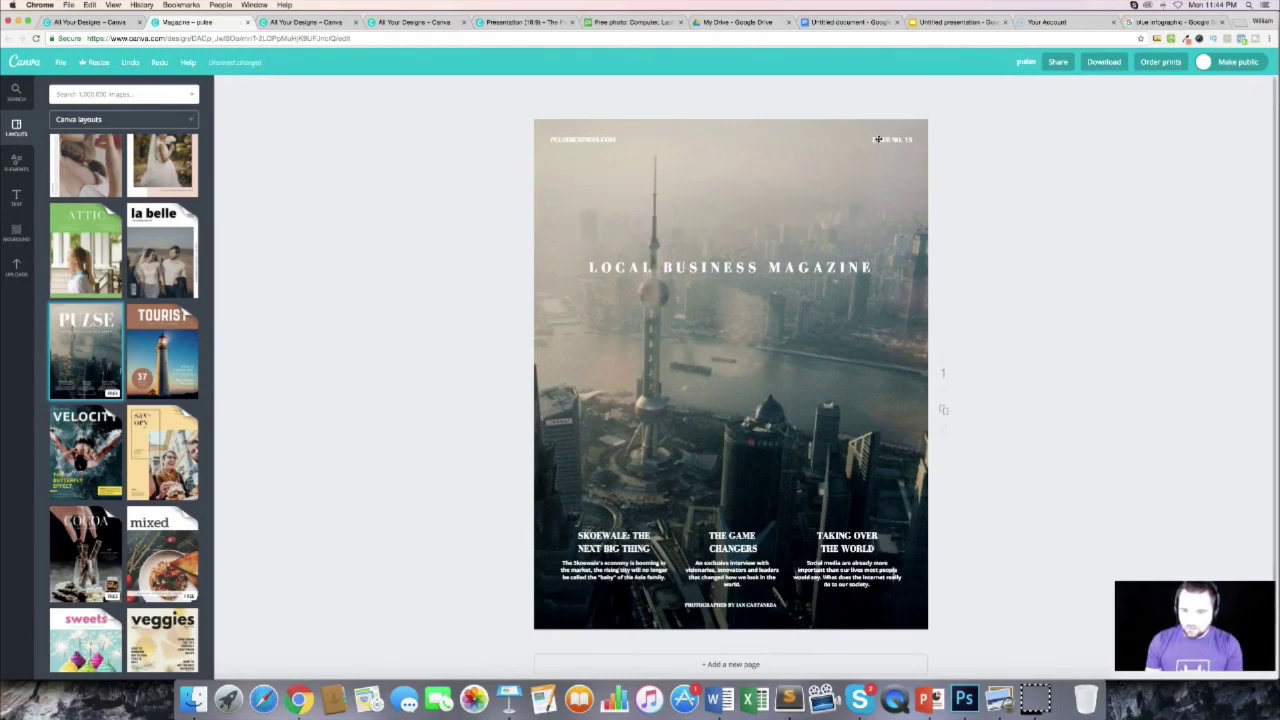
click(878, 139)
key(Delete)
click(588, 139)
key(Delete)
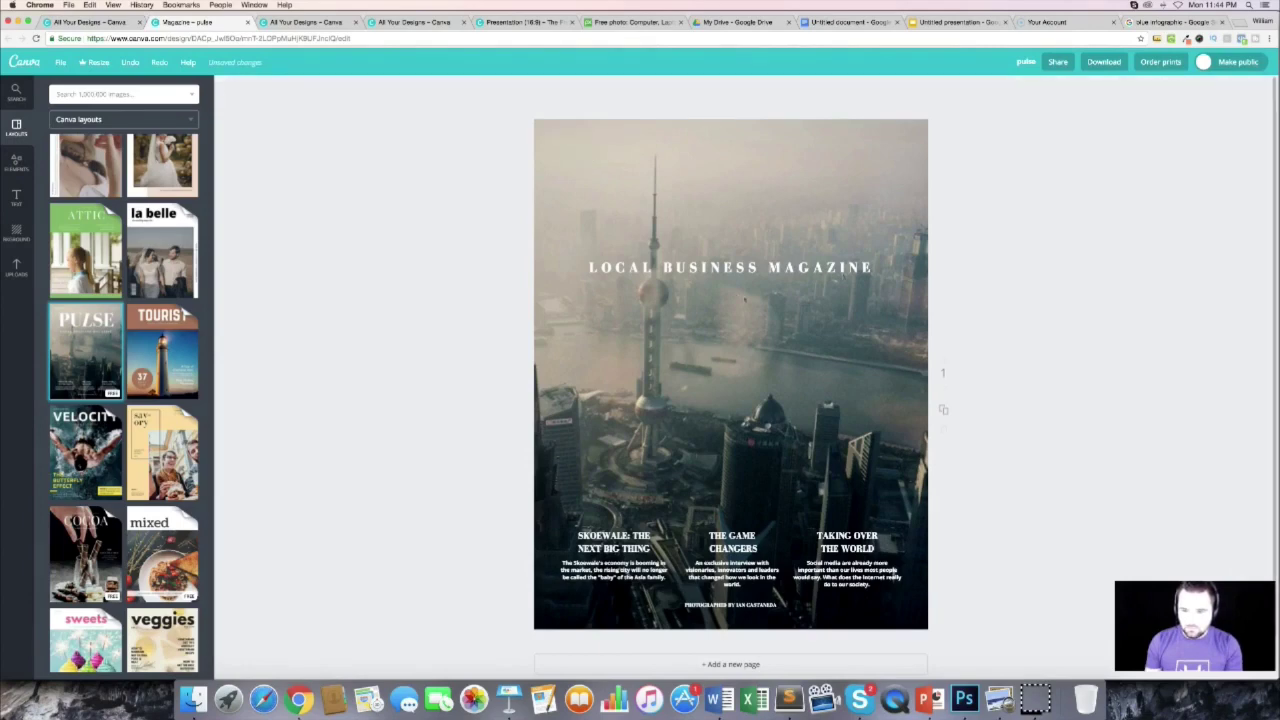
click(740, 262)
key(Delete)
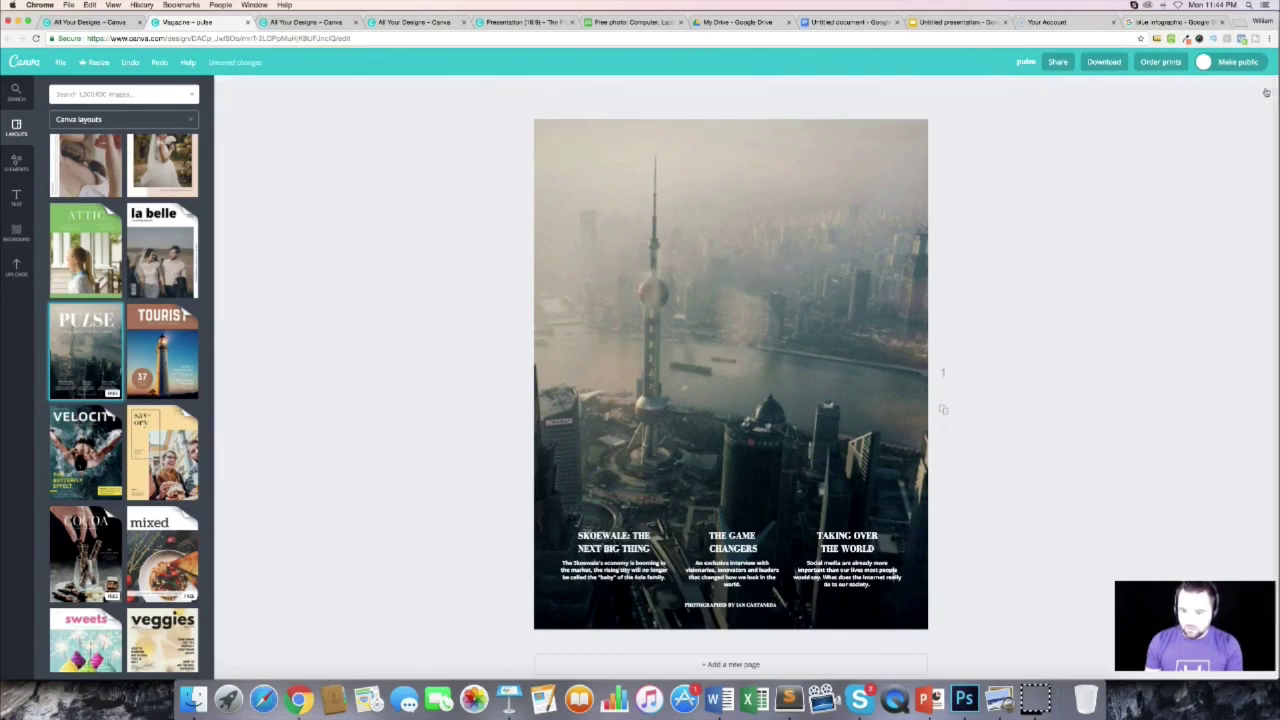
Step: Delete the three article teasers and the photographer credit at the bottom of the cover, leaving only the photo
click(605, 534)
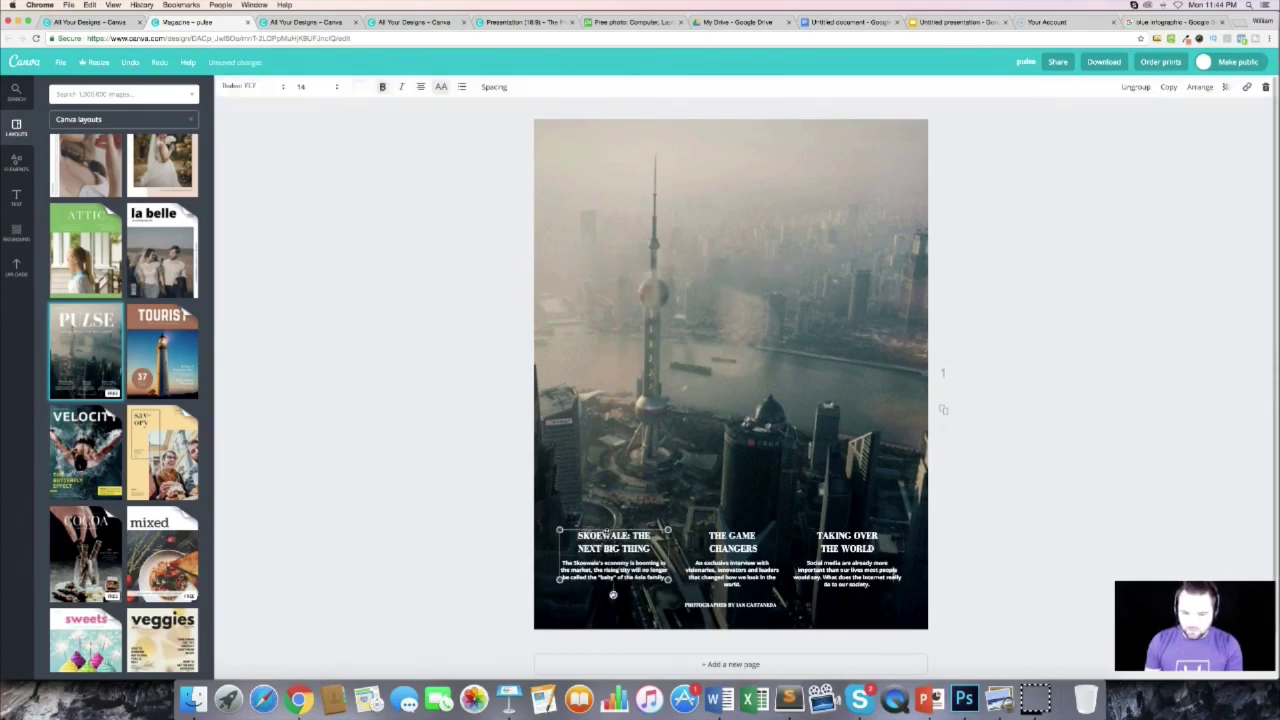
click(1266, 88)
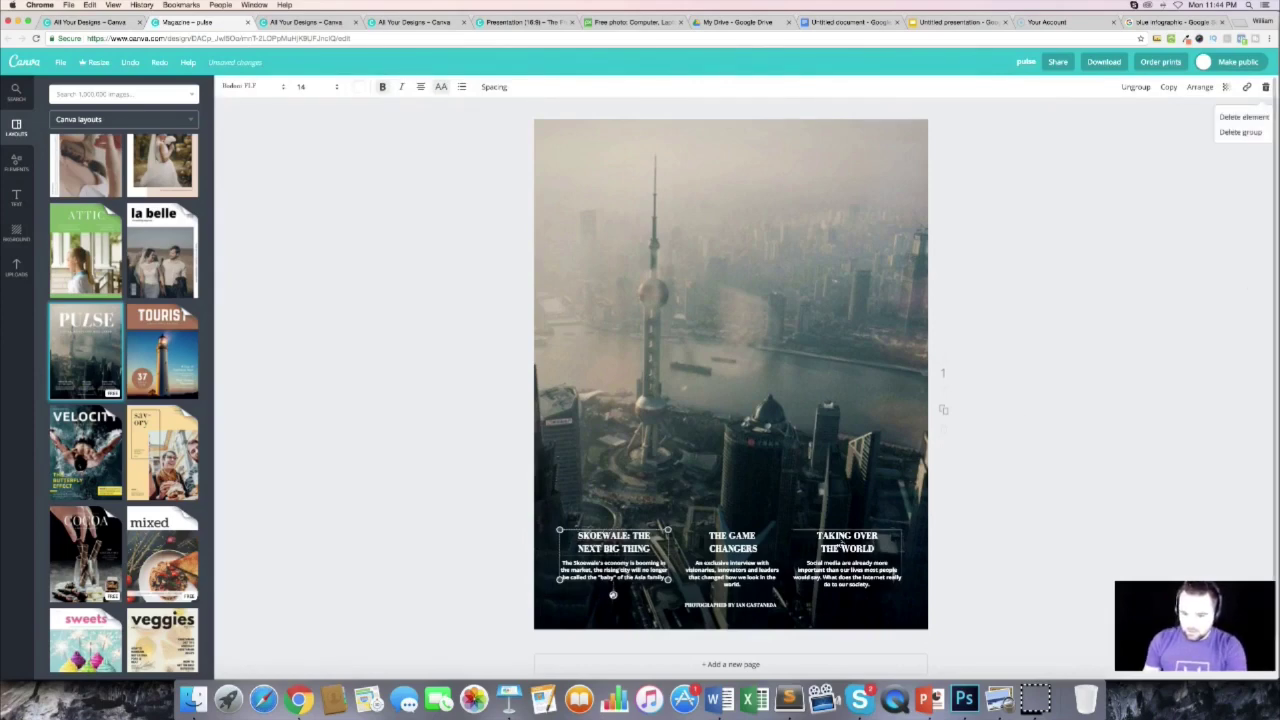
click(841, 546)
click(1266, 88)
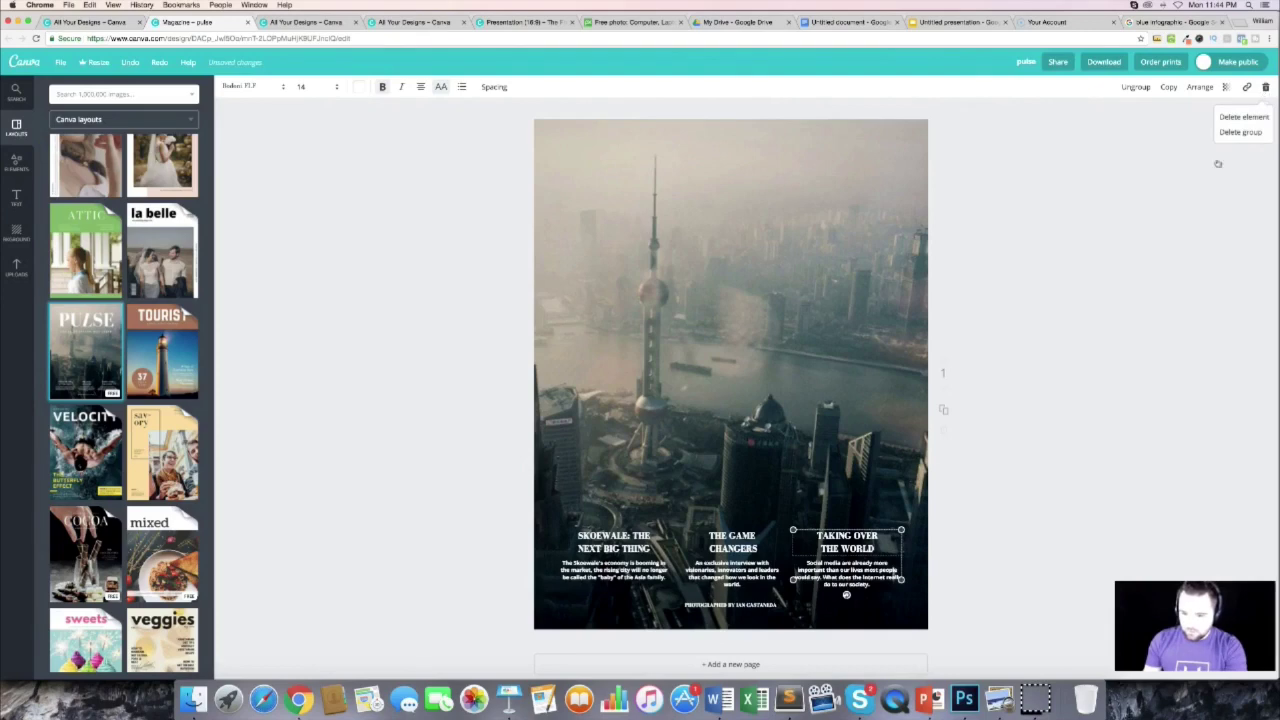
click(1266, 88)
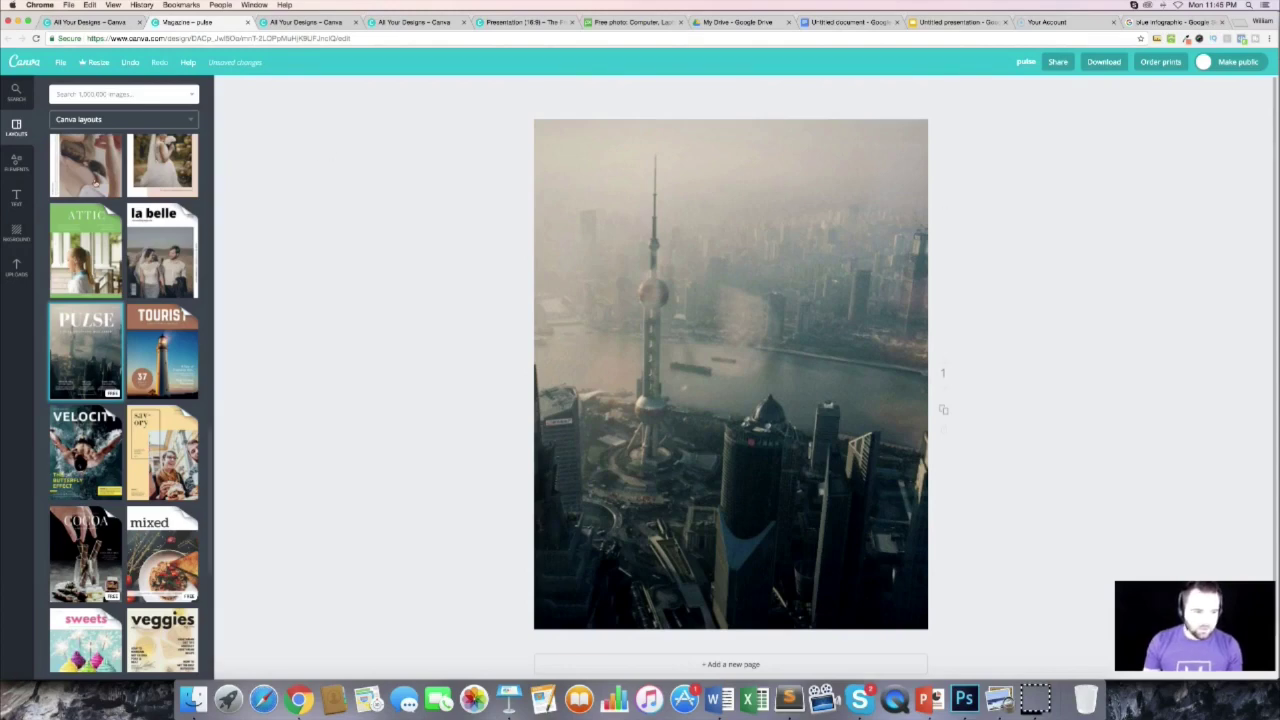
Step: Add a solid square shape, enlarge it to cover the whole page and colour it 272a3a
click(17, 163)
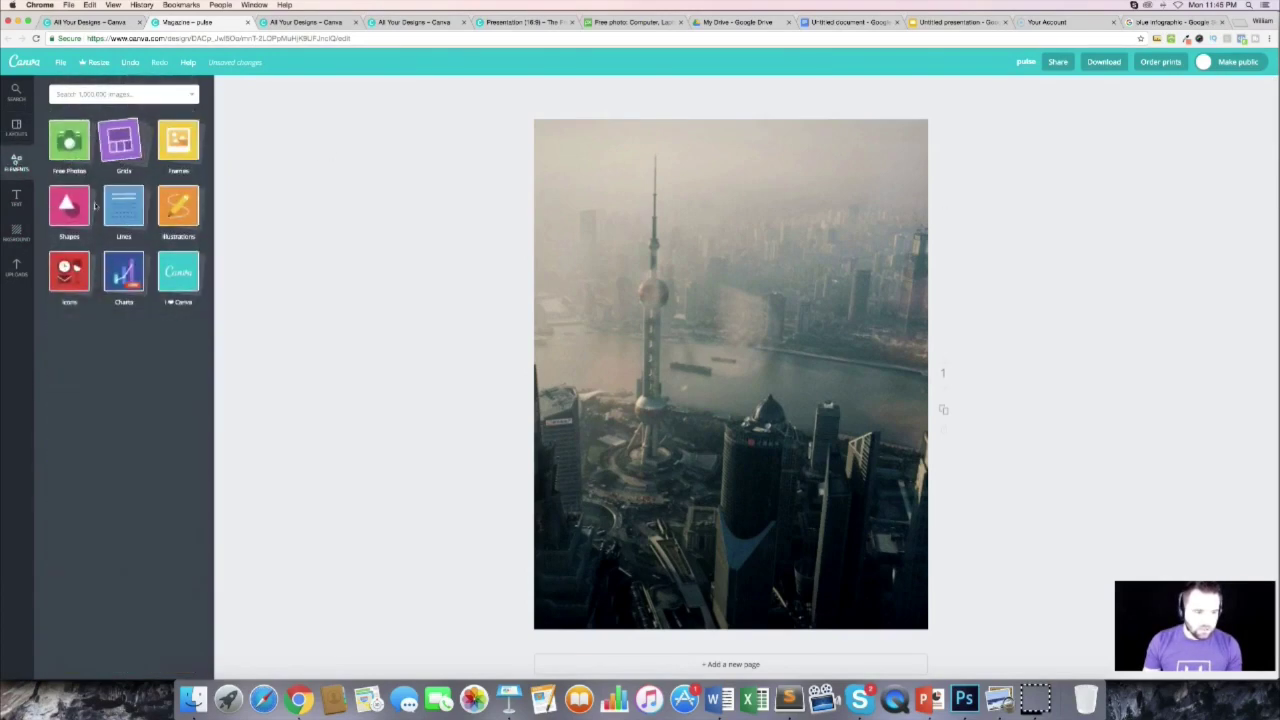
click(70, 205)
click(66, 297)
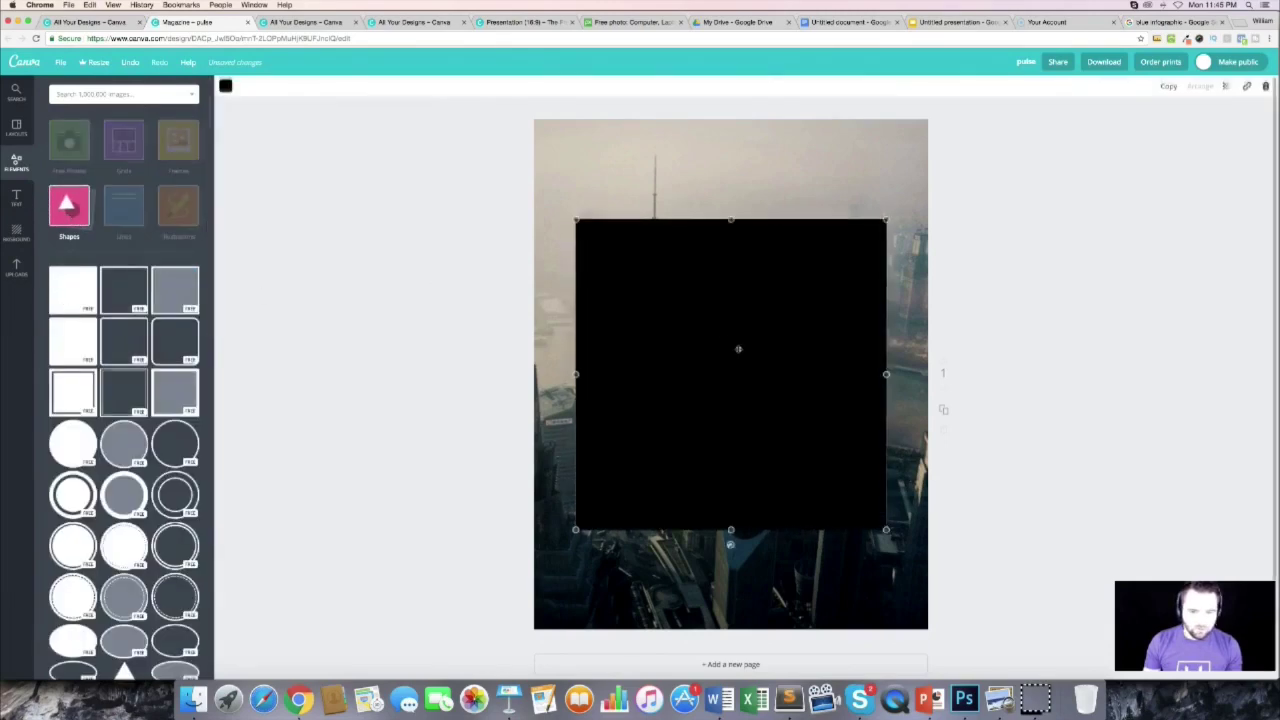
drag(738, 349, 700, 262)
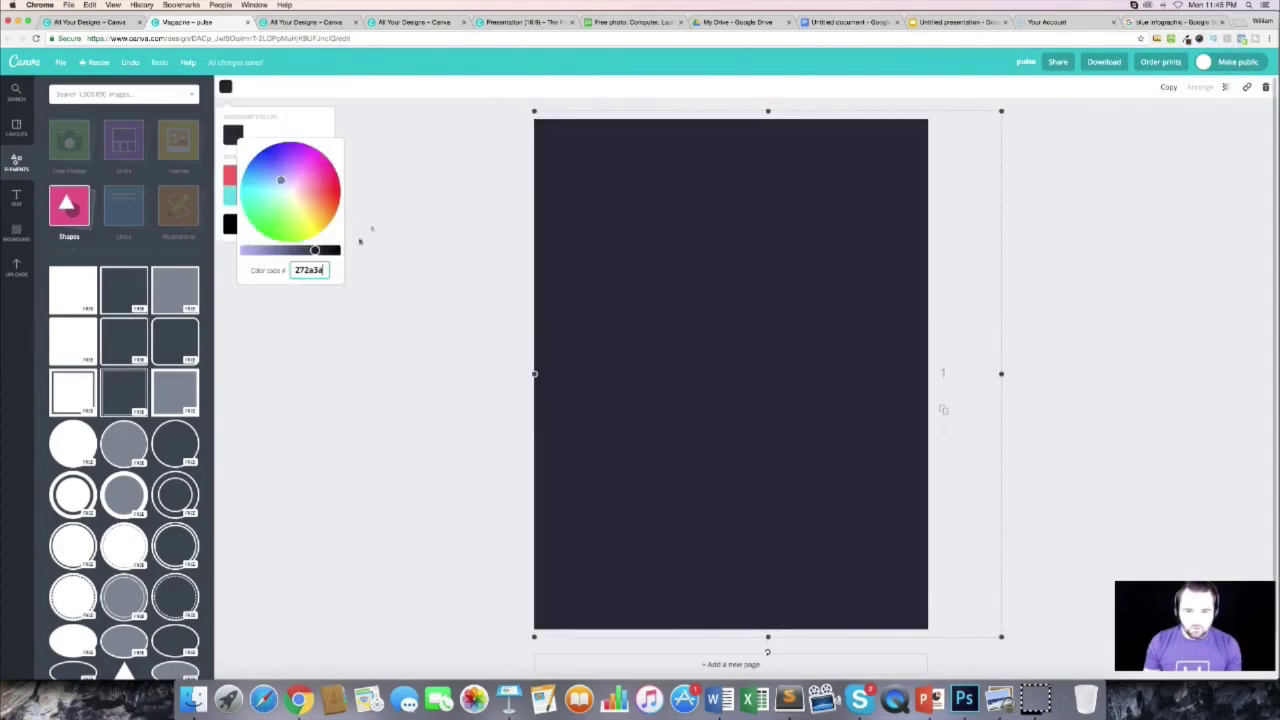
click(404, 196)
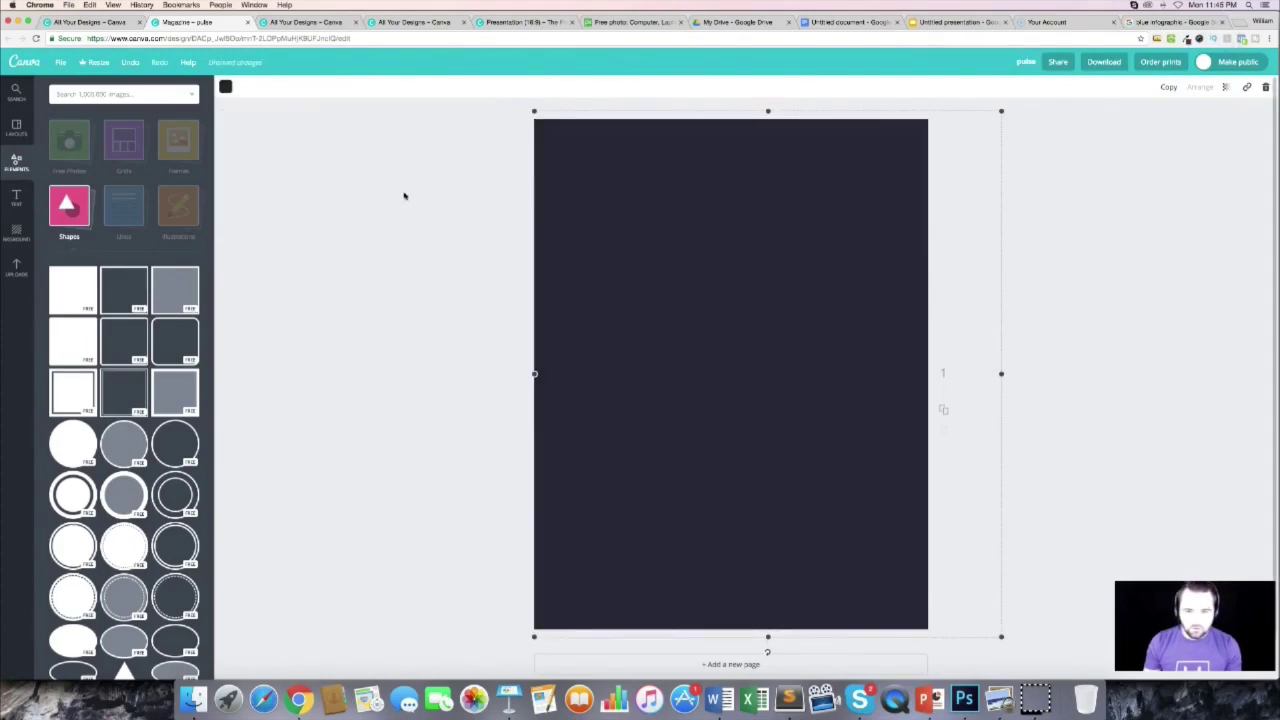
Step: Set the dark overlay's transparency to slightly below 95 so the skyline photo shows through faintly
click(1226, 88)
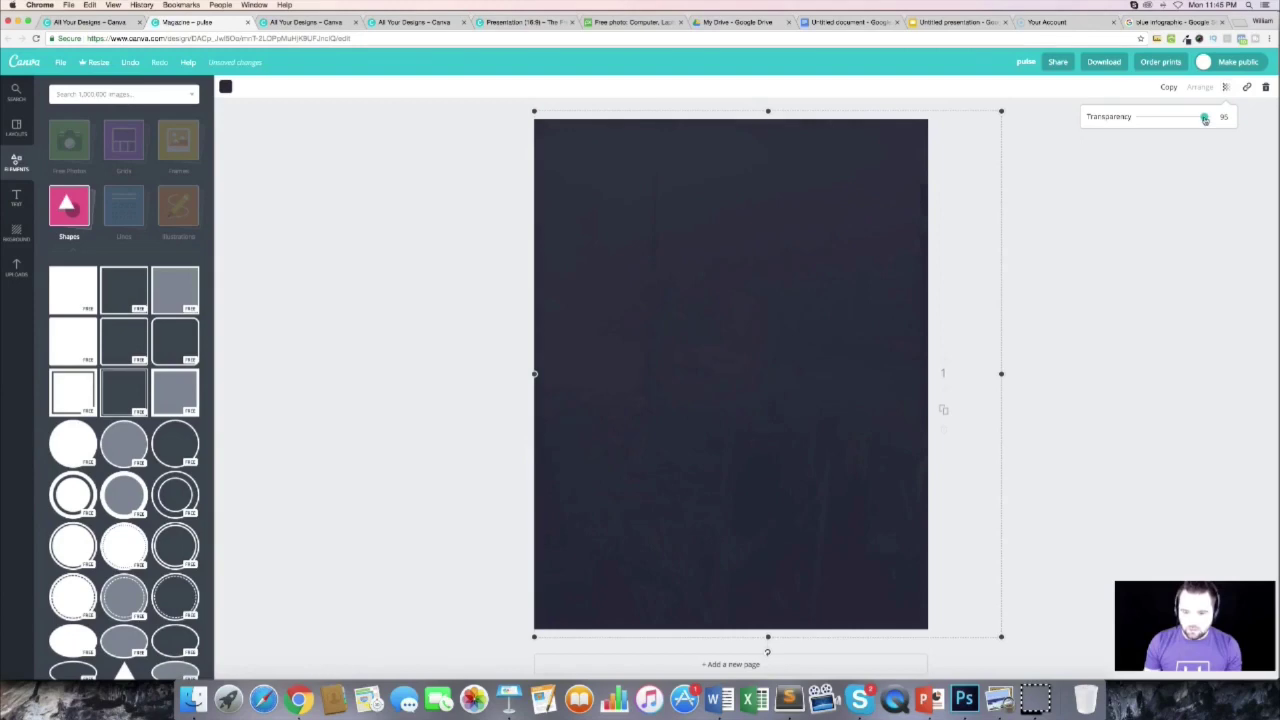
drag(1205, 119, 1201, 119)
click(1235, 204)
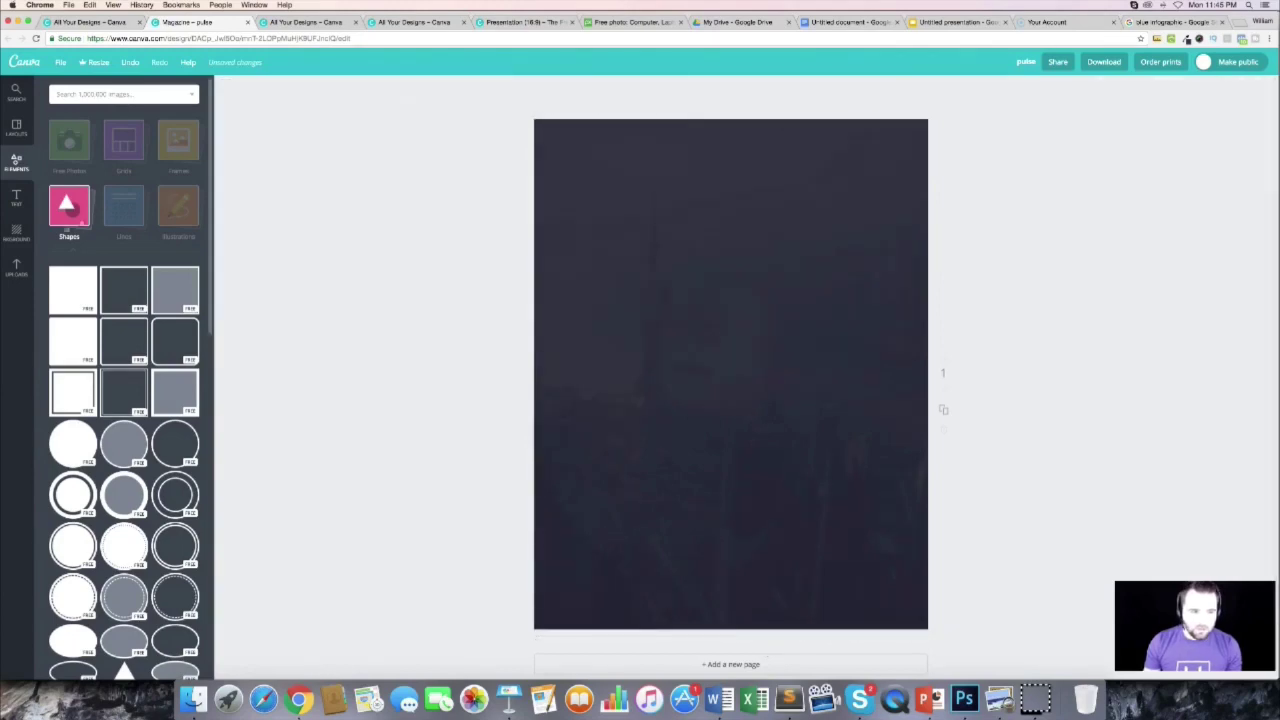
Step: Add a heading text reading SALES FUNNEL TIPS to the dark cover
click(16, 203)
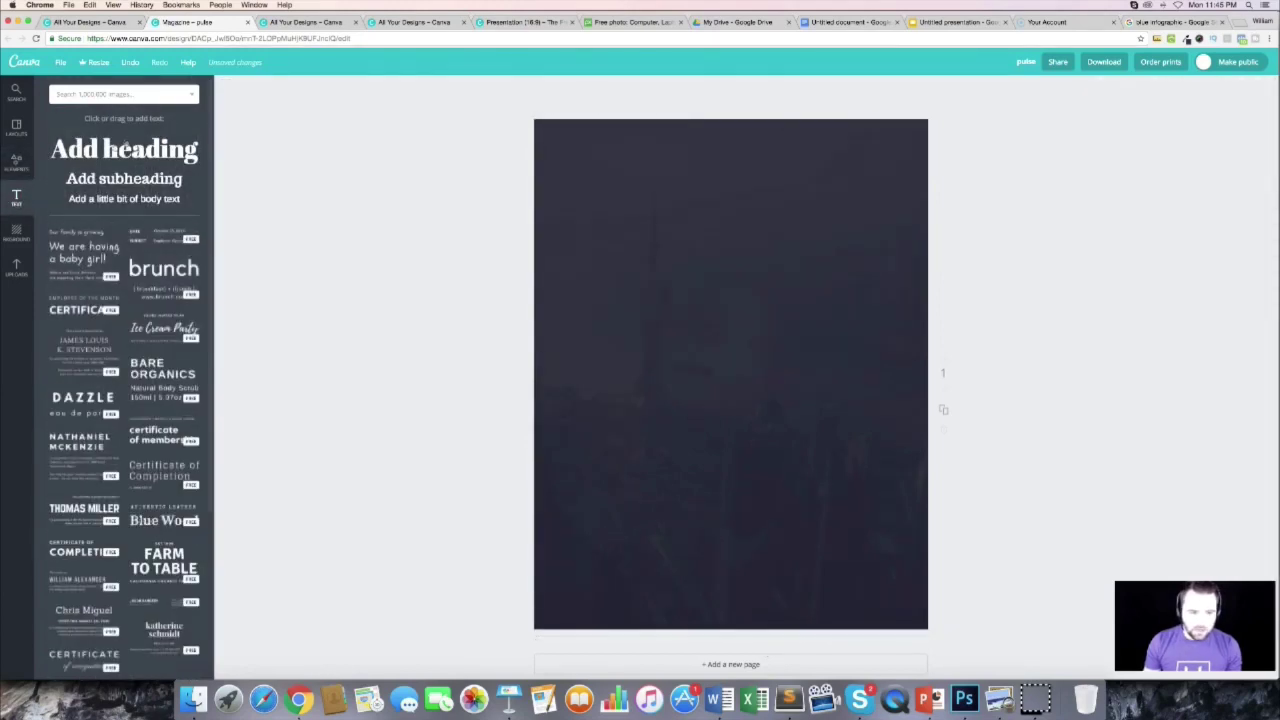
click(128, 148)
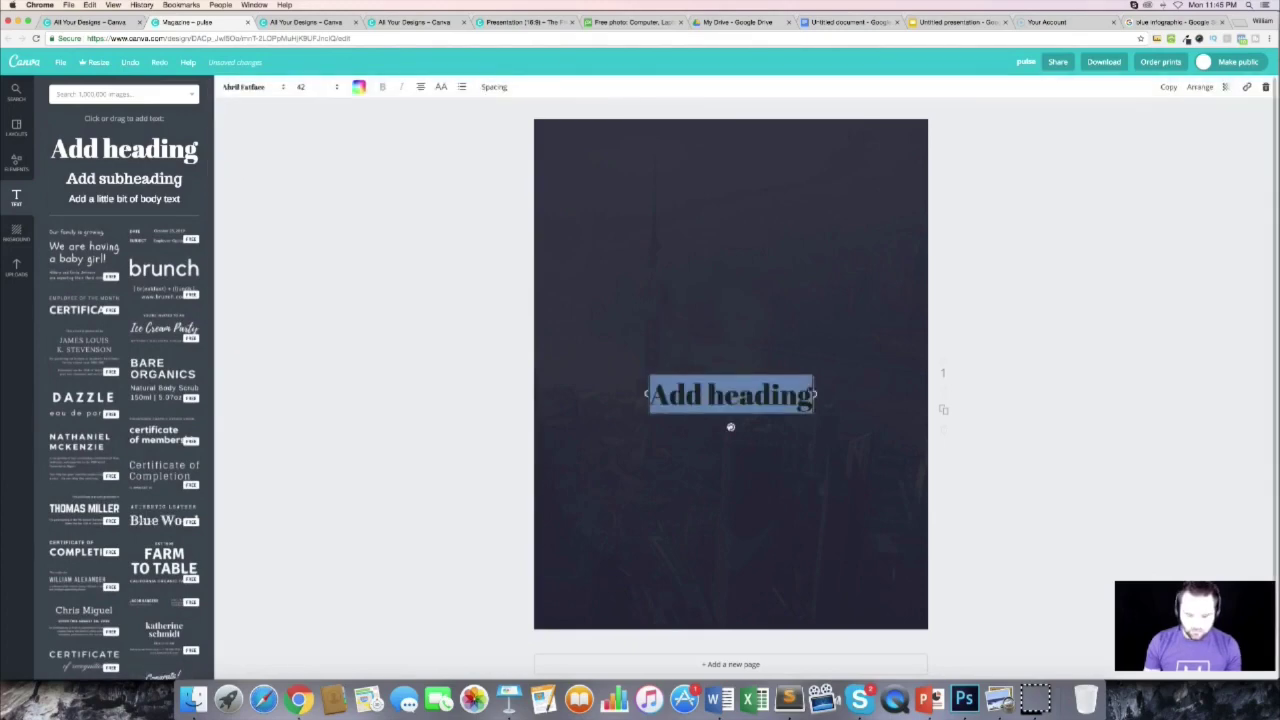
text(SAE)
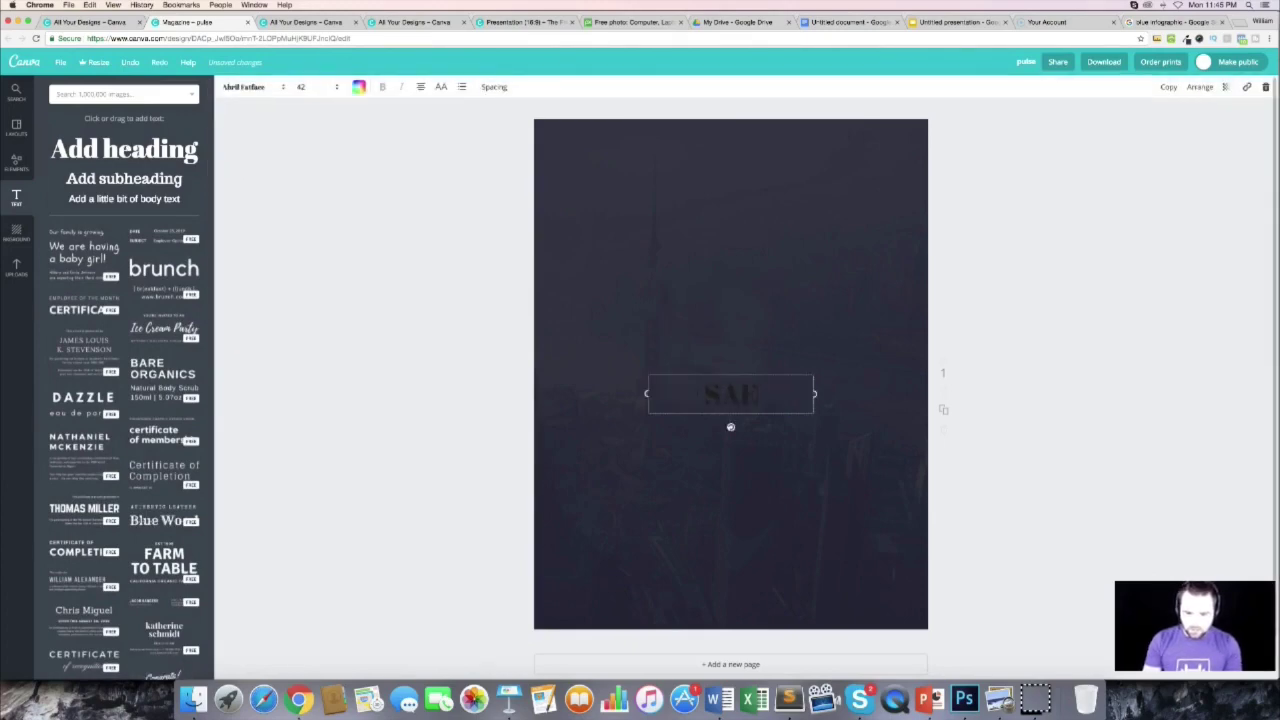
text(ES FUNNE)
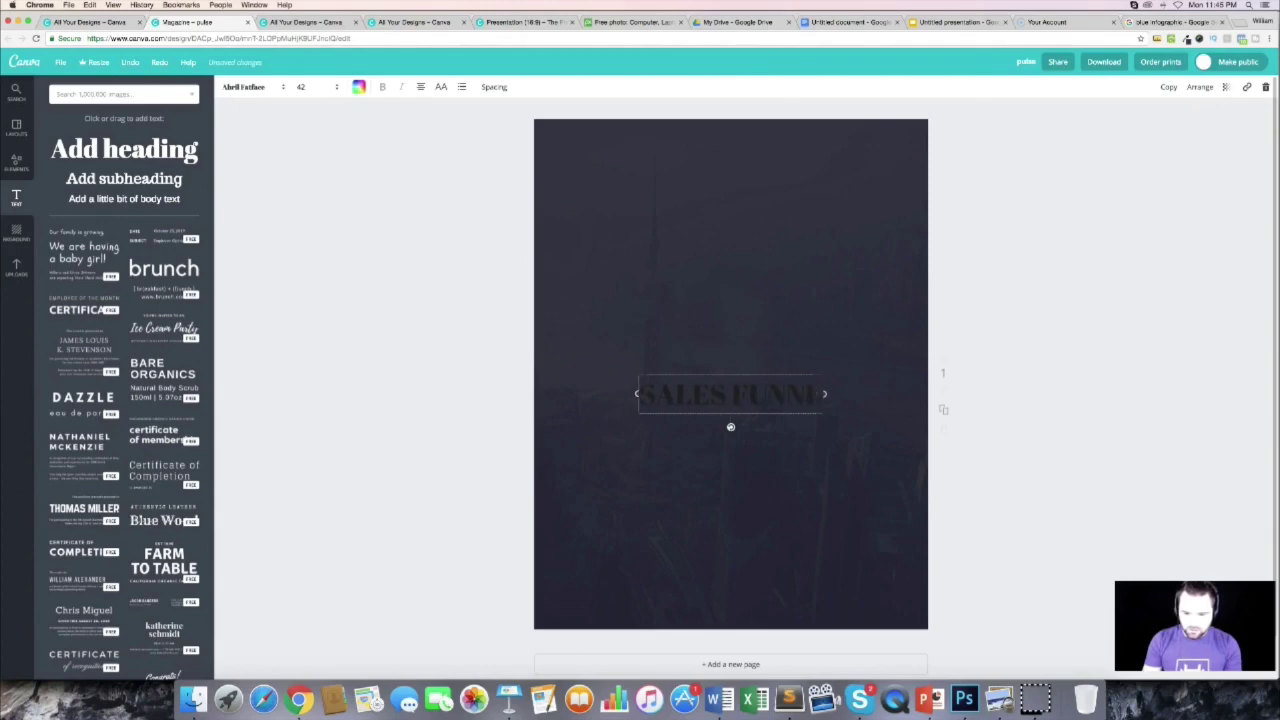
text(L TIPS)
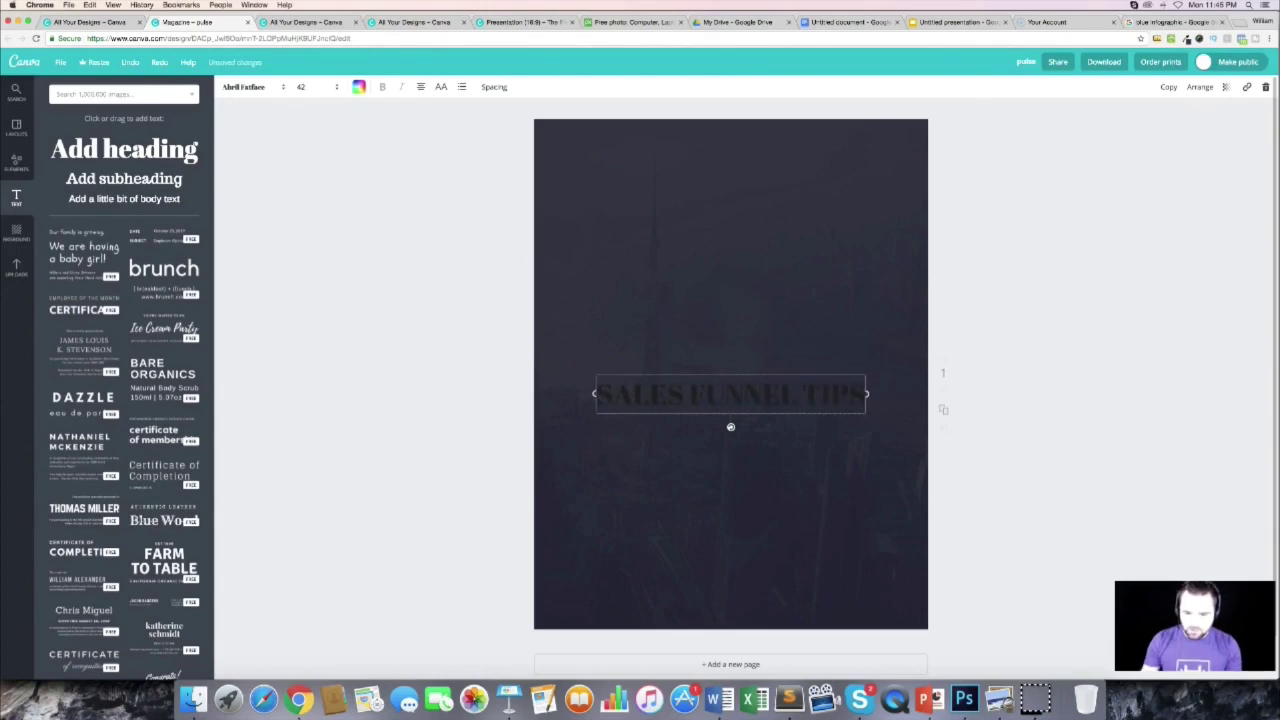
Step: Colour the SALES FUNNEL TIPS heading coral red, set its font to Archivo Black and move it into the upper third of the cover
key(super+a)
click(1186, 40)
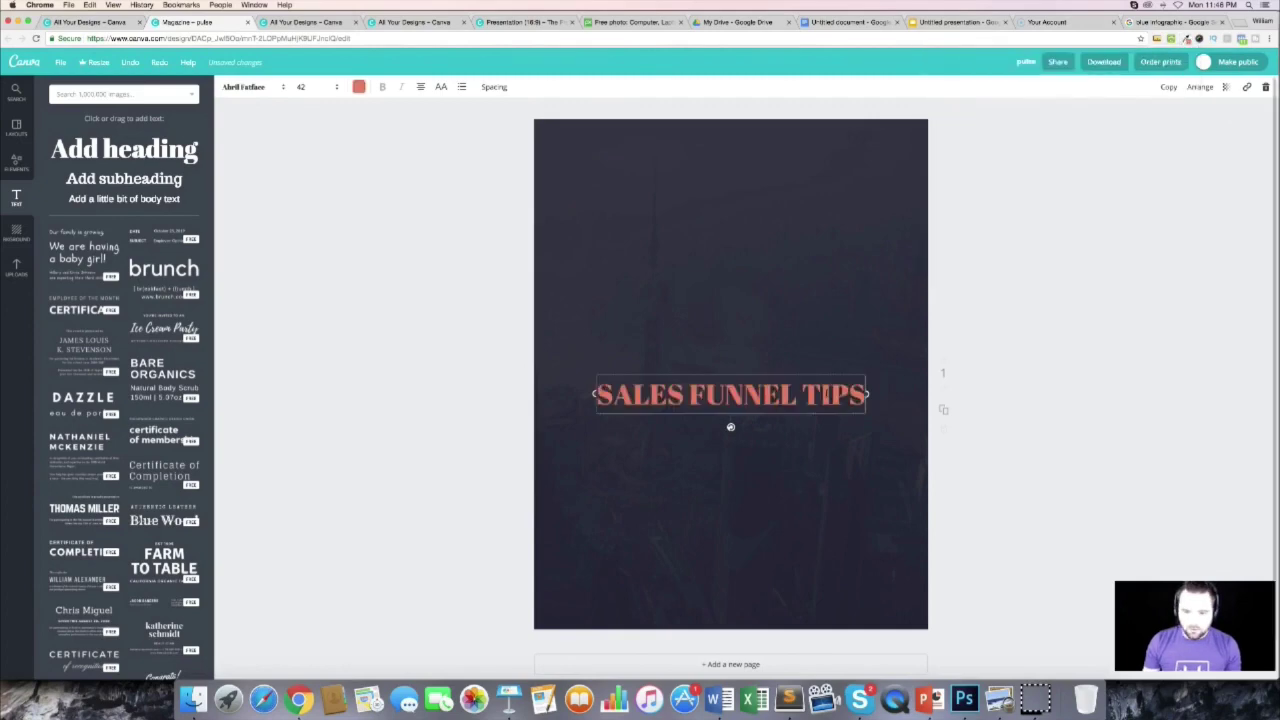
key(super+a)
key(super+c)
click(249, 93)
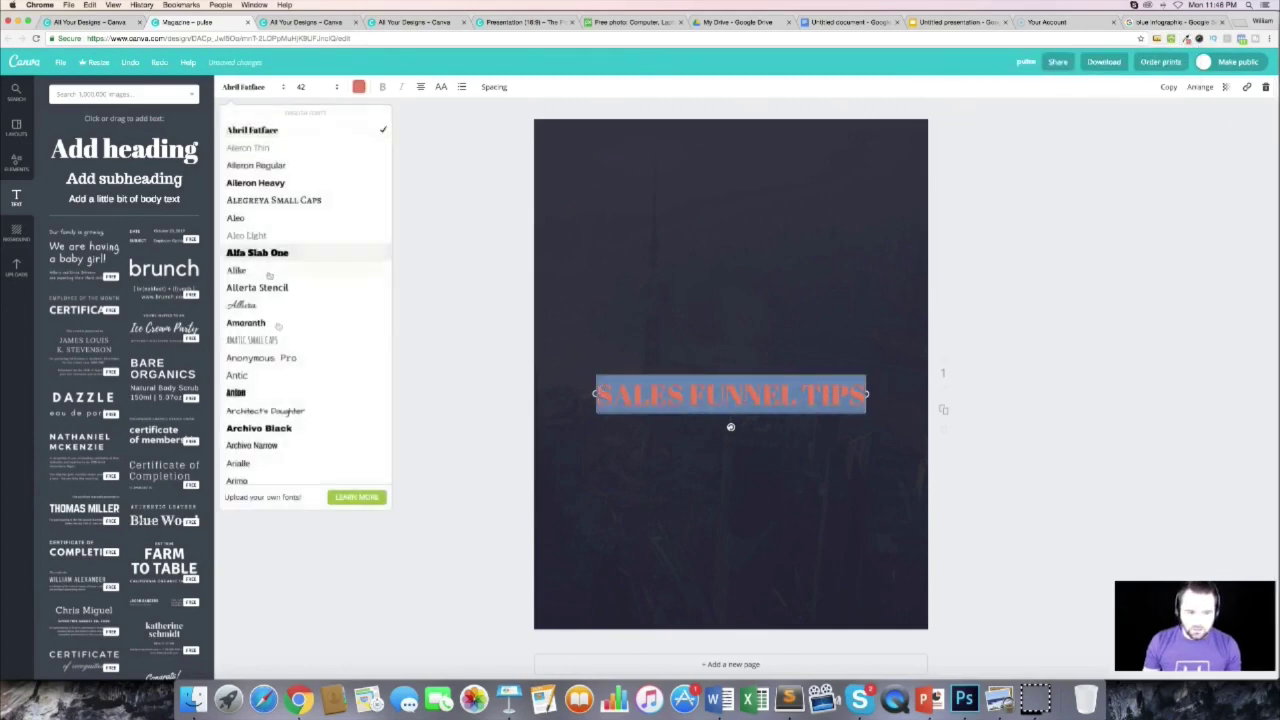
scroll(290, 326, down, 3)
click(259, 302)
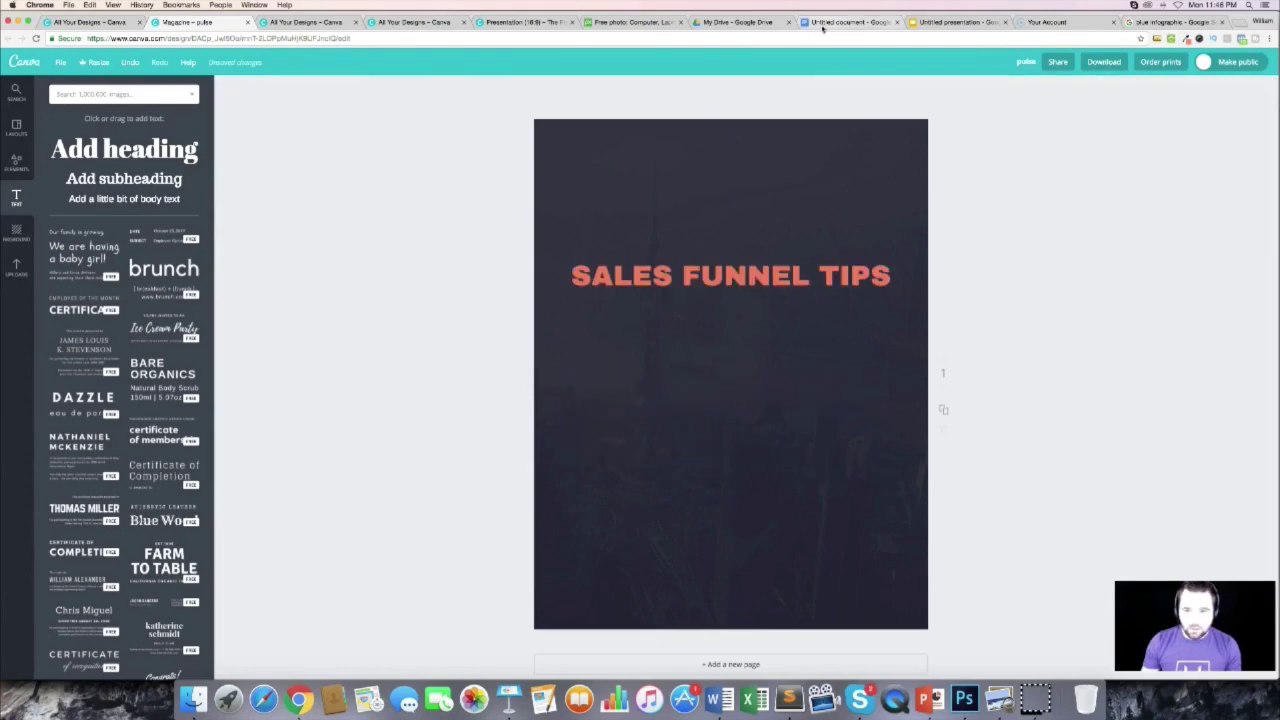
Step: Copy the title Pricing Strategy for Your Sales Funnel from the Google Docs ebook into a new white subheading on the Canva cover
click(822, 24)
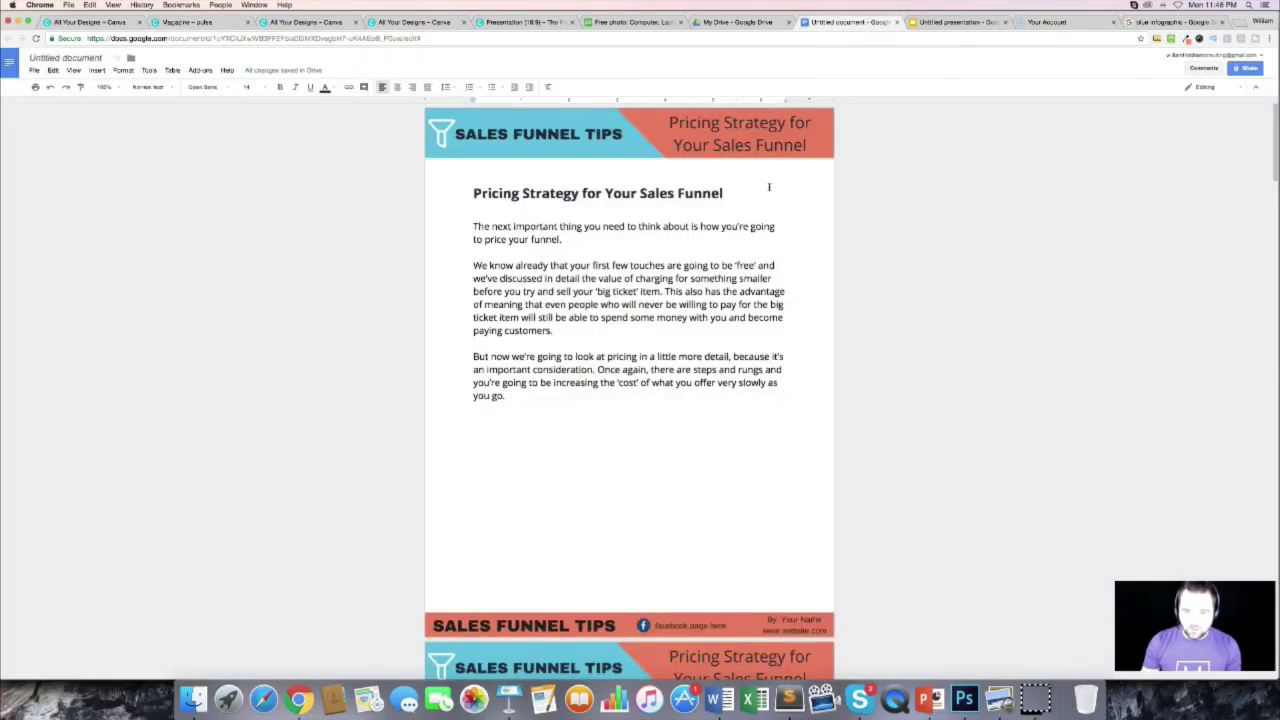
triple_click(758, 191)
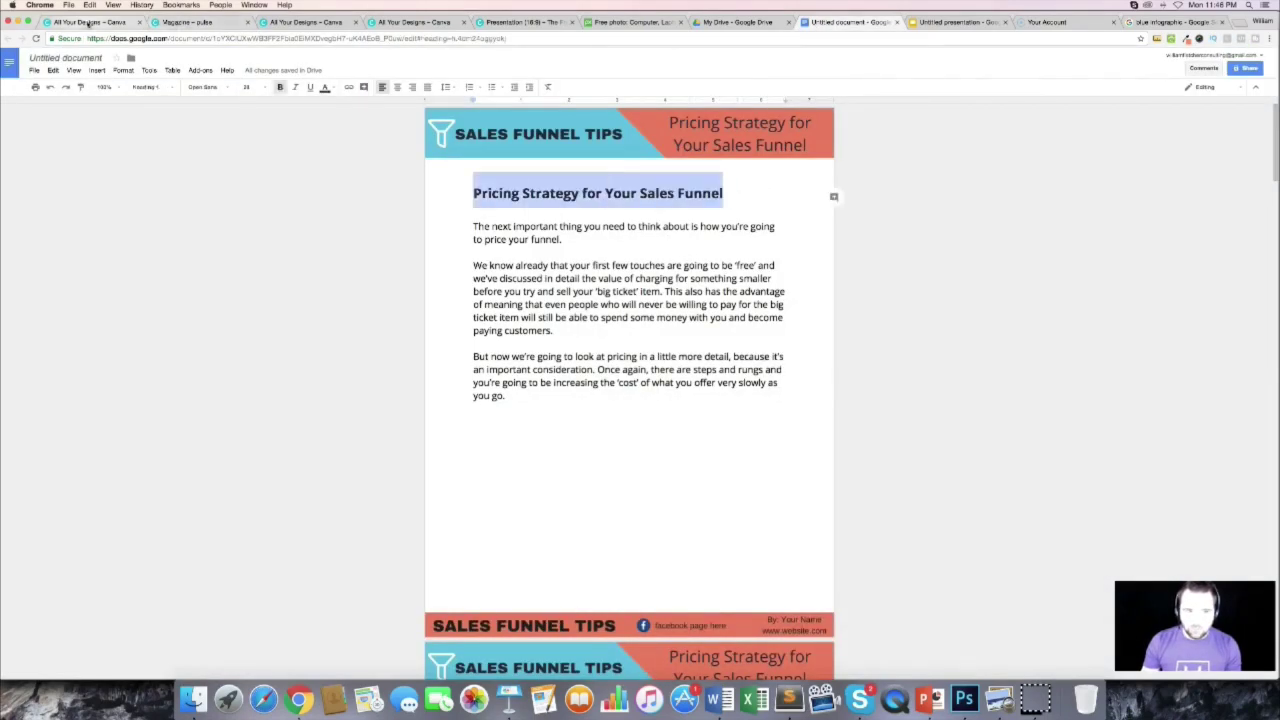
click(172, 22)
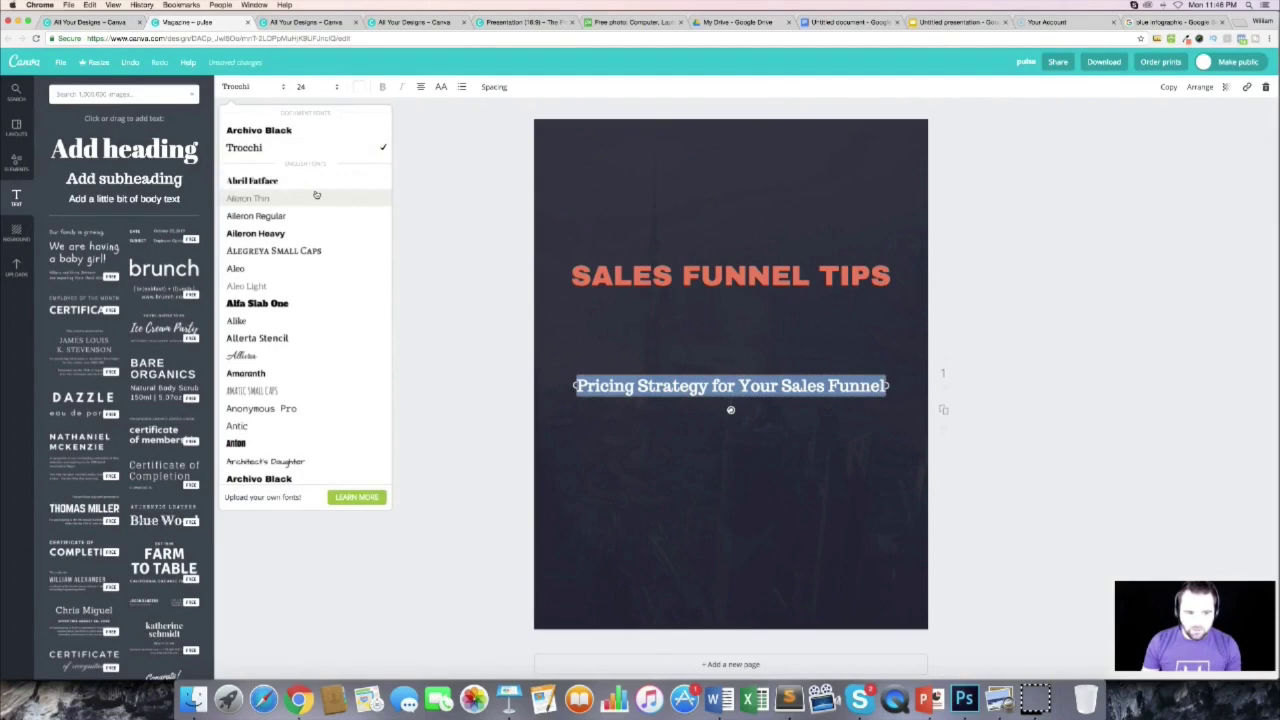
Step: Set the subheading's font to Aileron Regular and place it directly beneath the SALES FUNNEL TIPS title
click(299, 215)
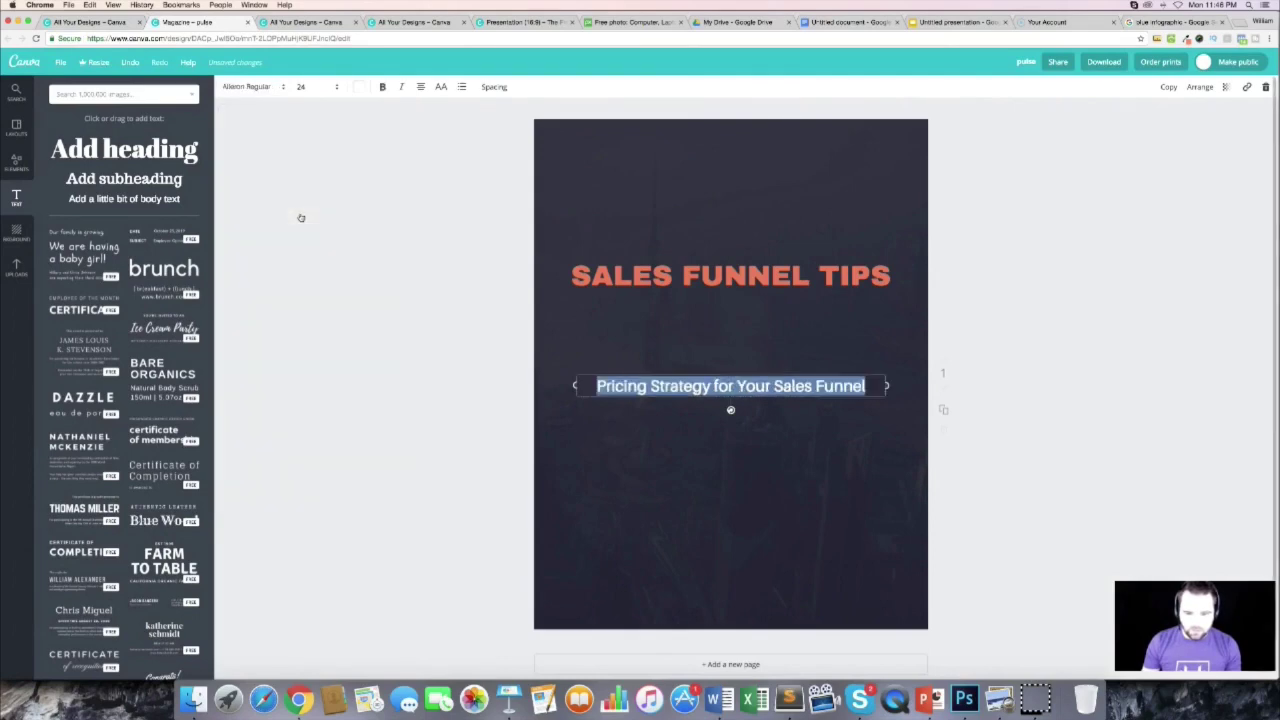
click(986, 319)
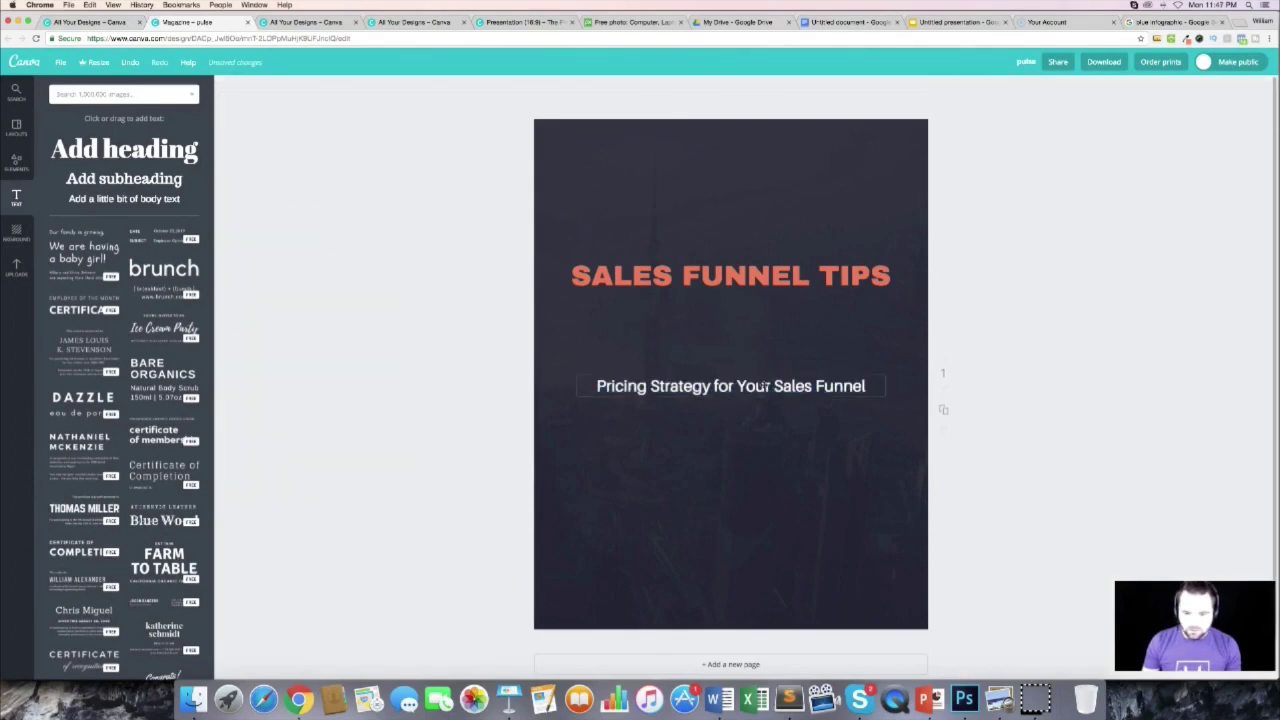
drag(763, 386, 761, 301)
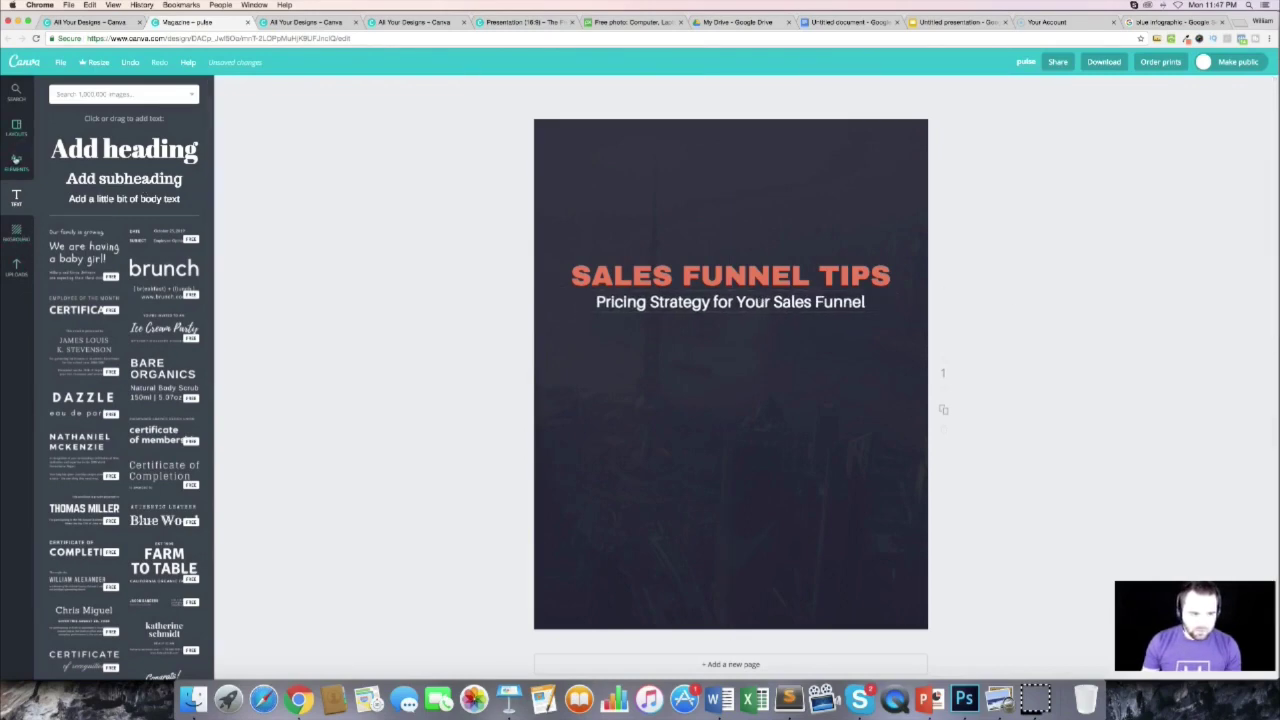
Step: Add a solid square, reshape it into a thin strip across the page's bottom edge and colour it the title's coral red
click(16, 160)
click(74, 301)
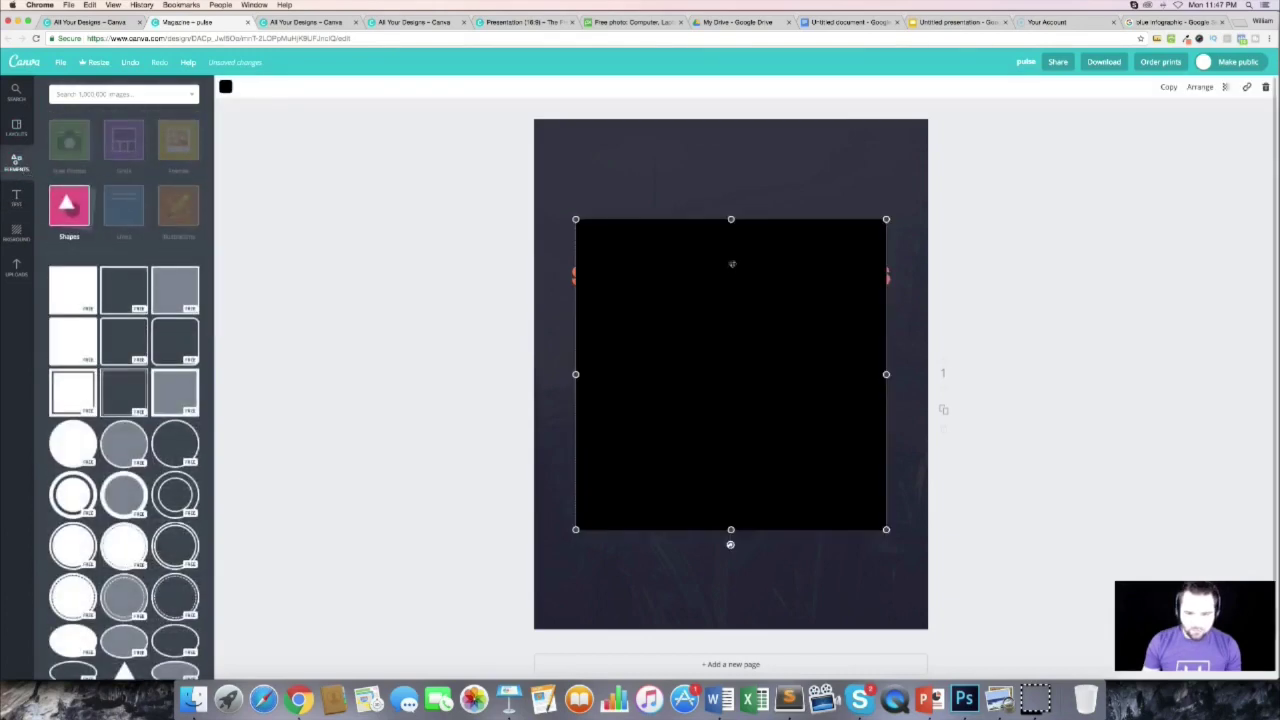
drag(731, 219, 731, 509)
drag(731, 519, 689, 617)
drag(844, 610, 928, 606)
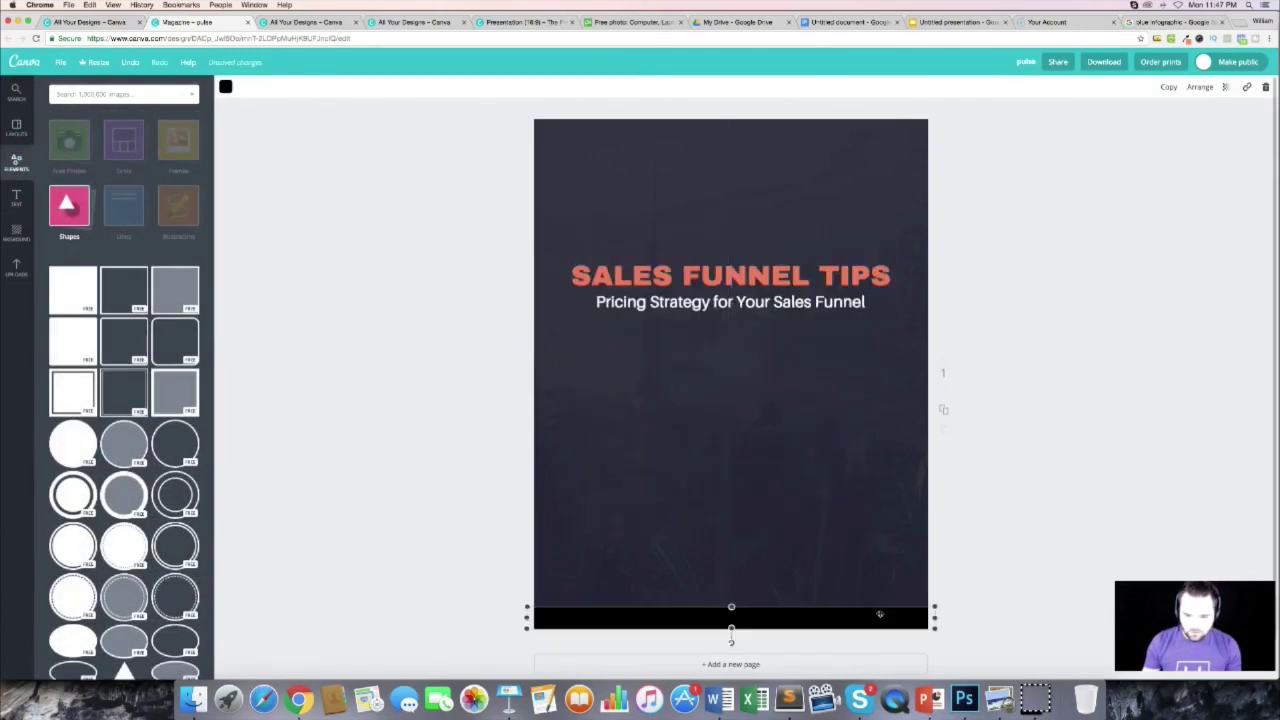
click(226, 87)
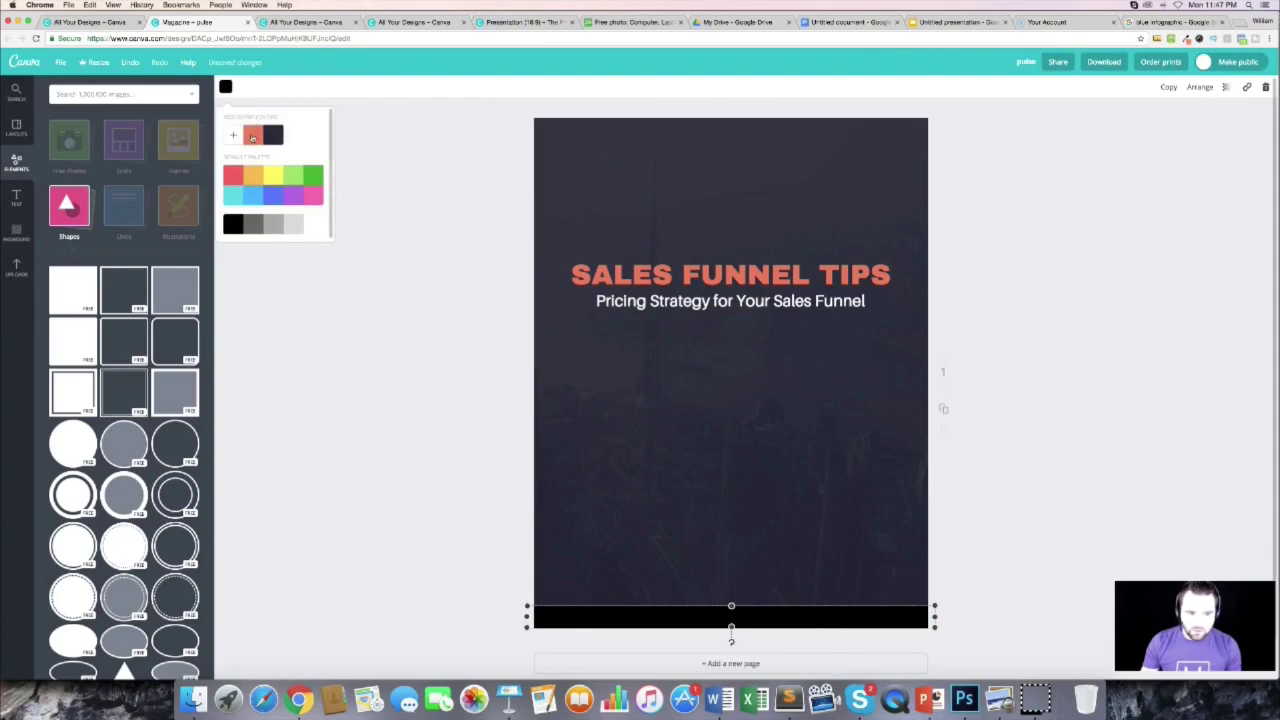
click(252, 135)
Step: Add a subheading reading SALES FUNNEL TIPS - BY: YOUR NAME and colour it dark navy
key(t)
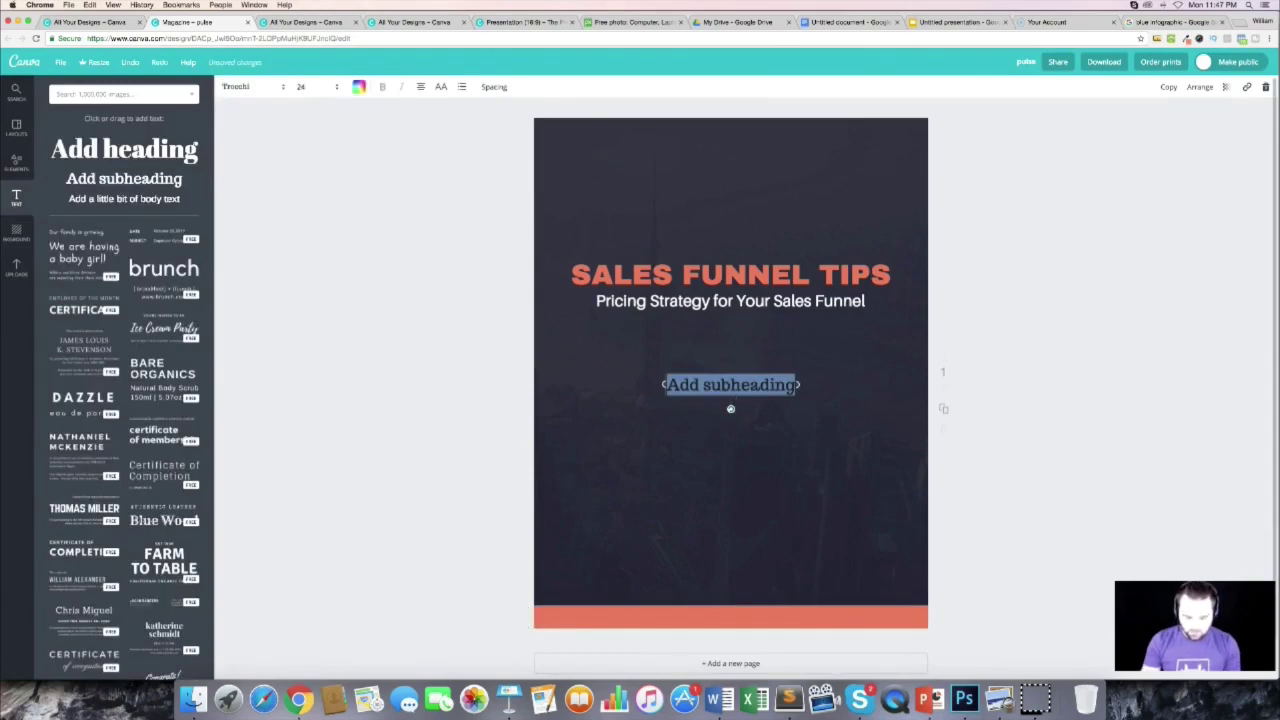
key(super+v)
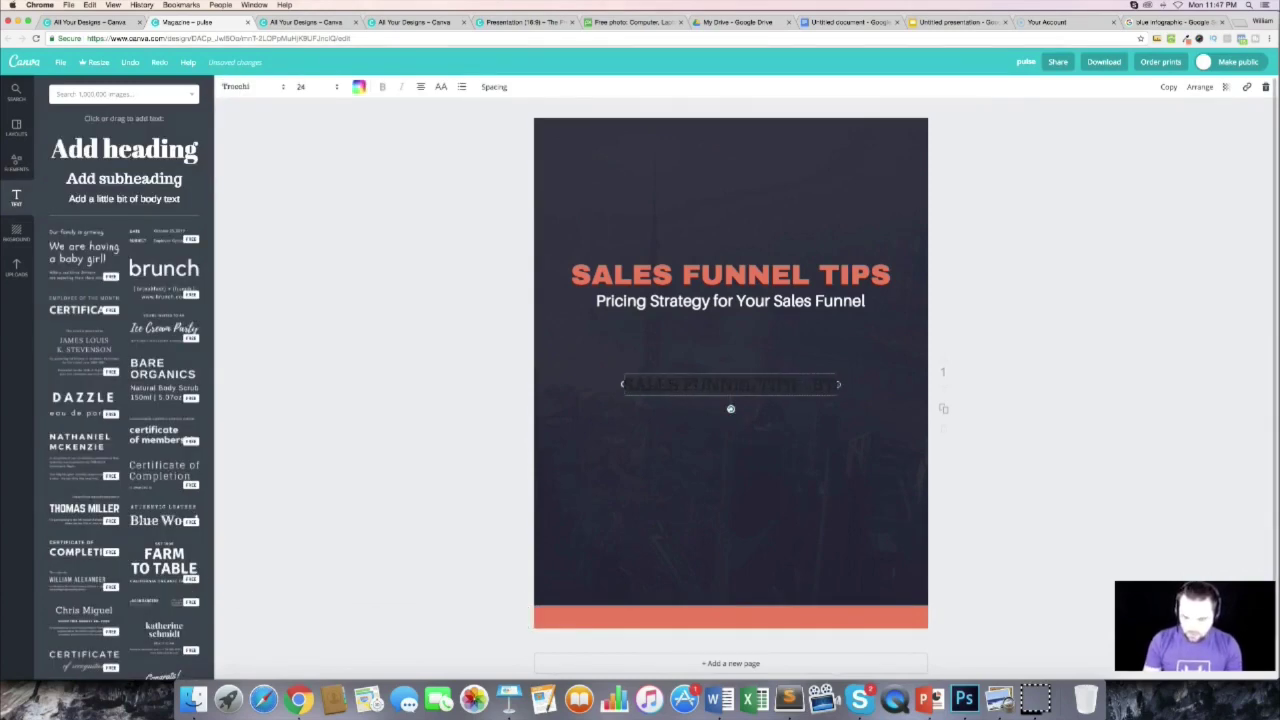
key(super+a)
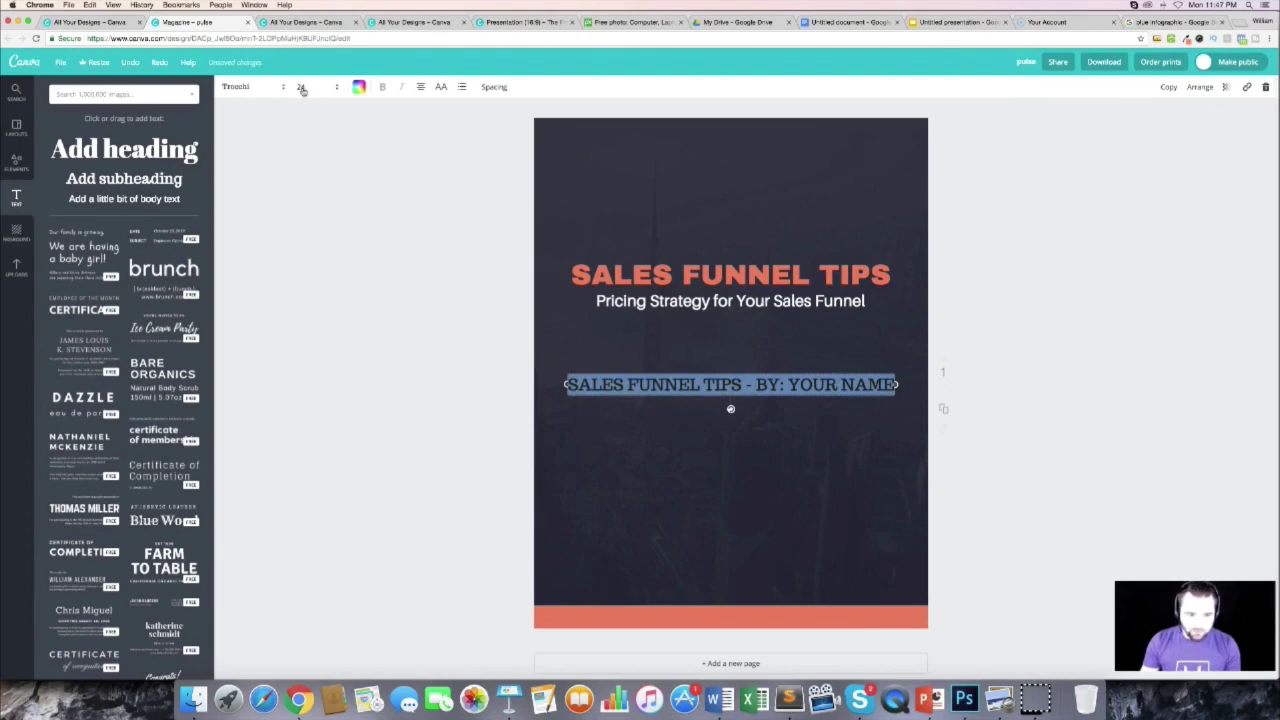
click(358, 88)
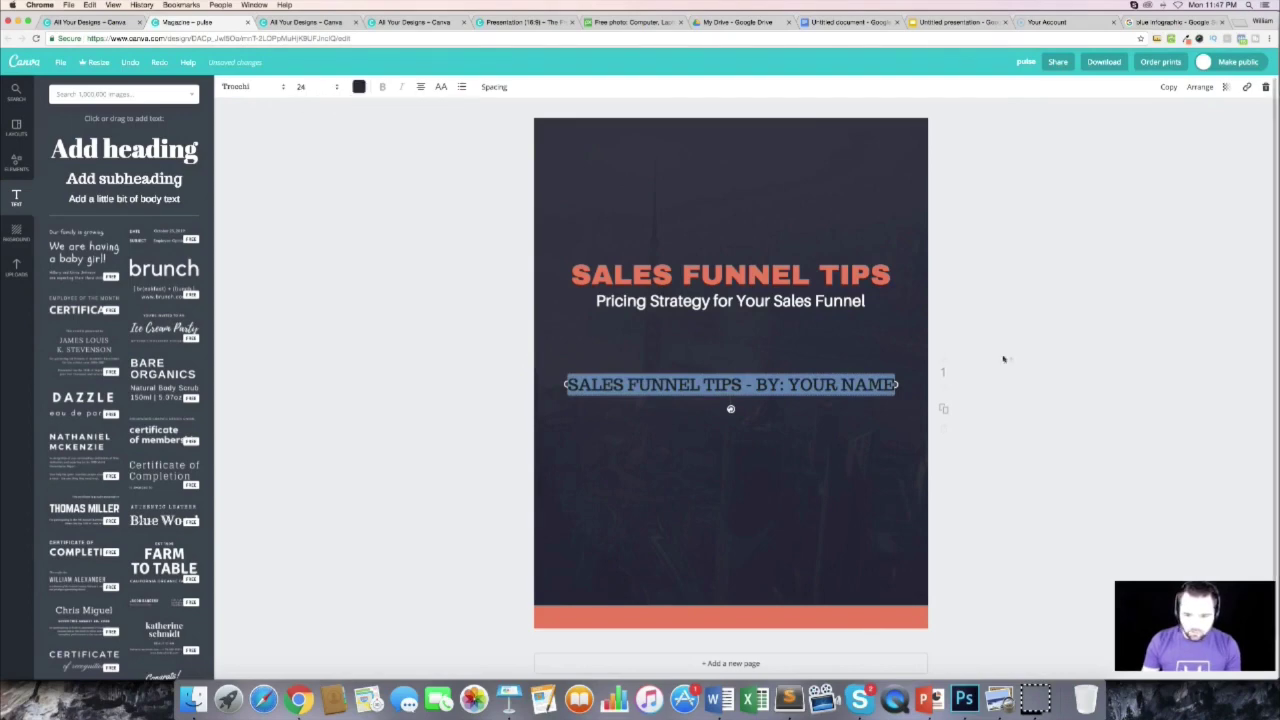
click(1003, 358)
Step: Move the SALES FUNNEL TIPS - BY: YOUR NAME line onto the coral bottom strip and give it a bold condensed font
drag(831, 383, 839, 616)
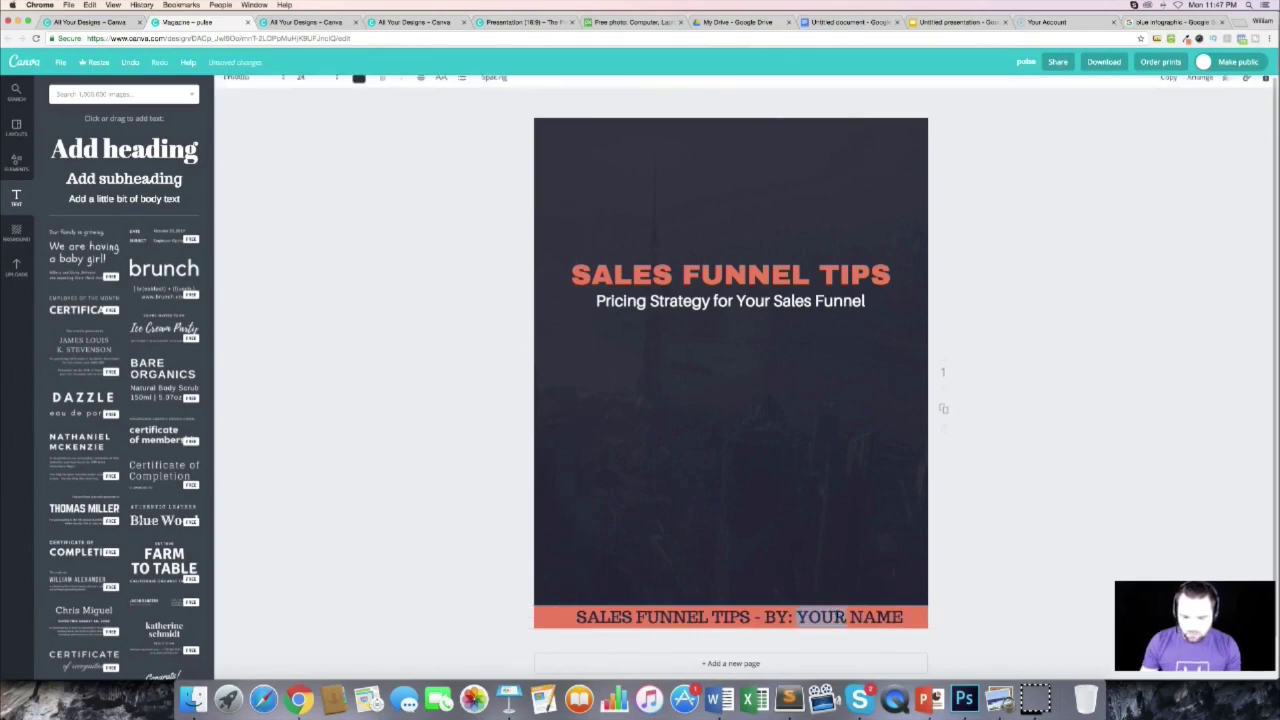
click(248, 88)
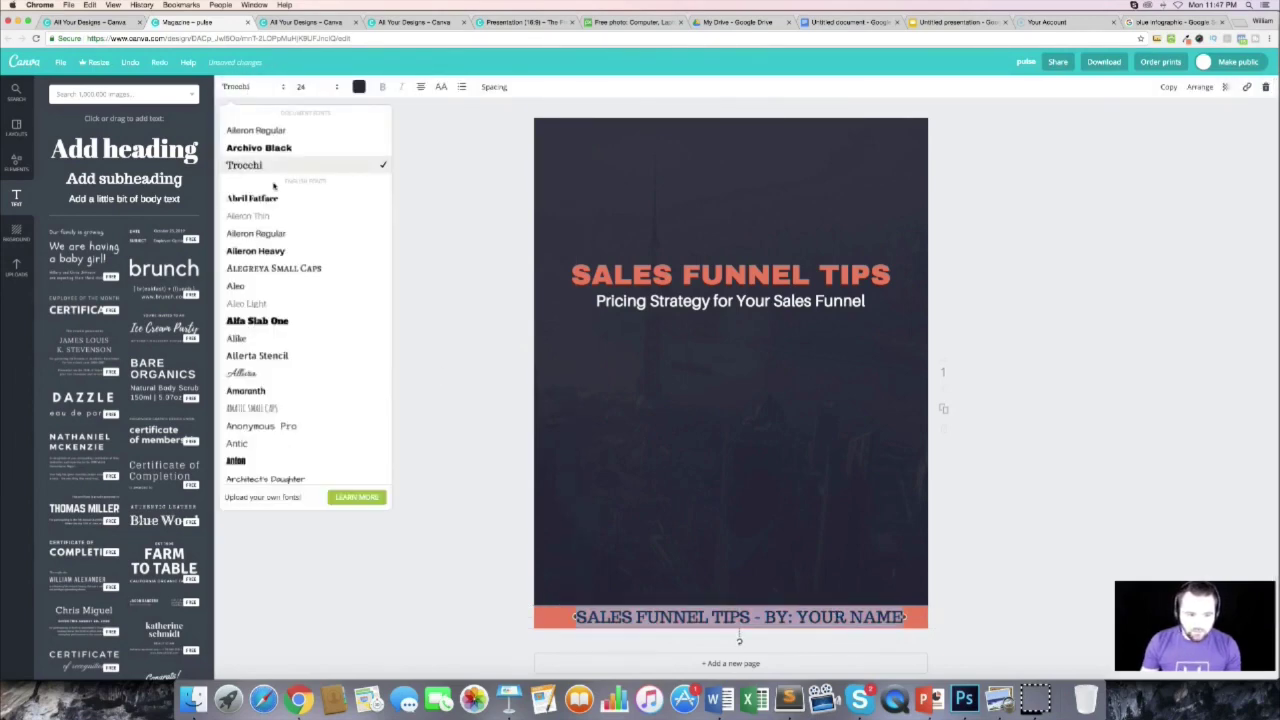
click(995, 383)
Step: Place the uploaded white funnel image centred beneath the cover's subtitle
click(16, 266)
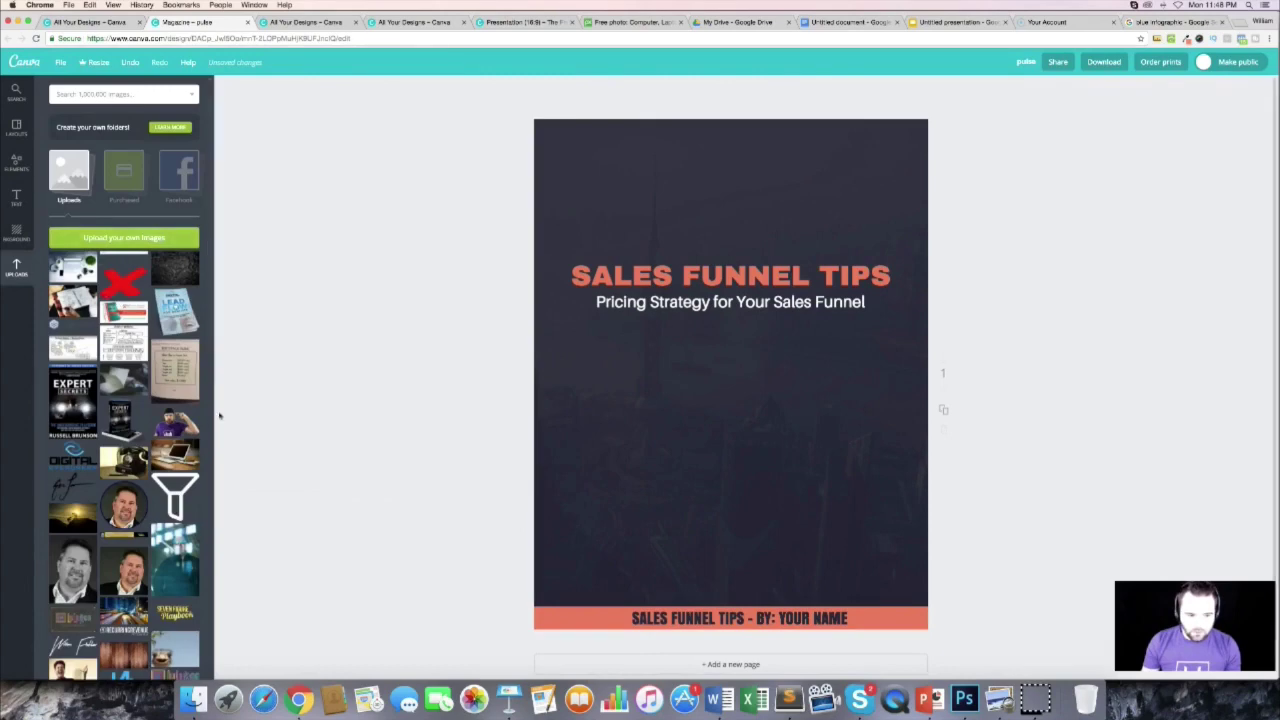
drag(175, 490, 726, 403)
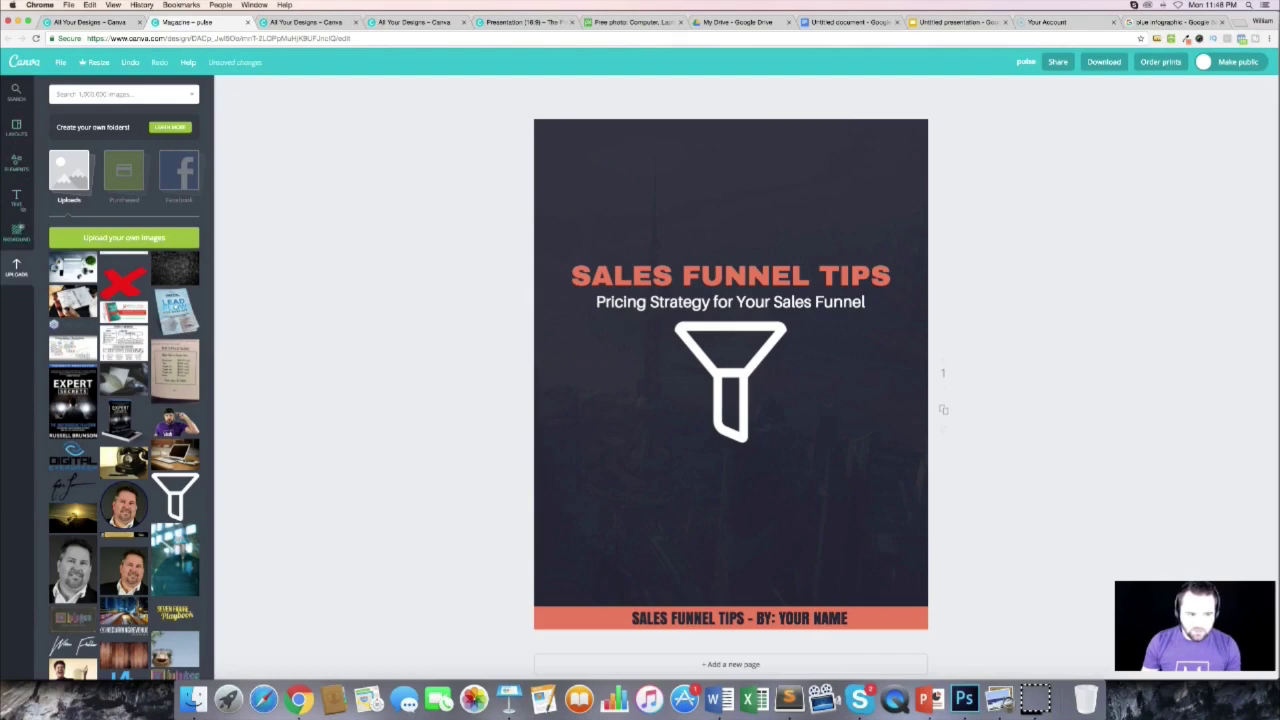
Step: Add a solid rectangle that overhangs the page's right edge, leaving a narrow vertical tab on the lower half of the cover
click(15, 163)
drag(124, 290, 1028, 441)
click(1031, 364)
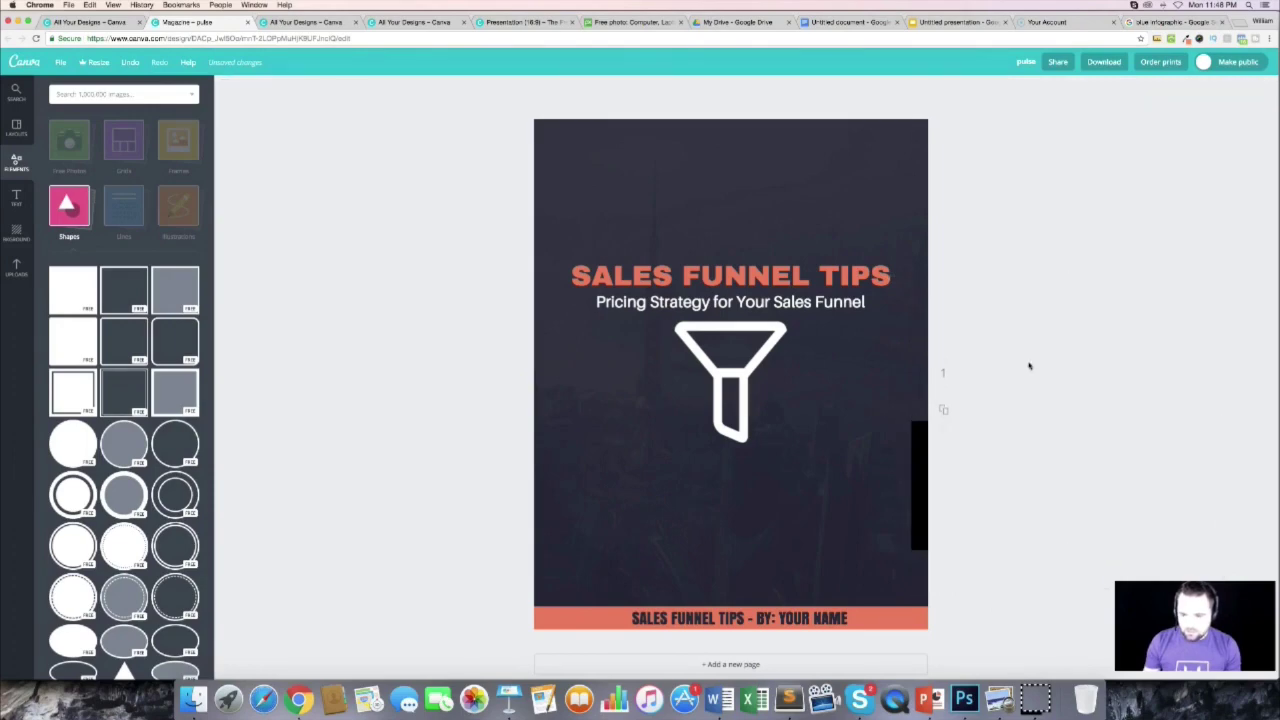
Step: Move the title, subtitle and funnel image up the page together
click(762, 328)
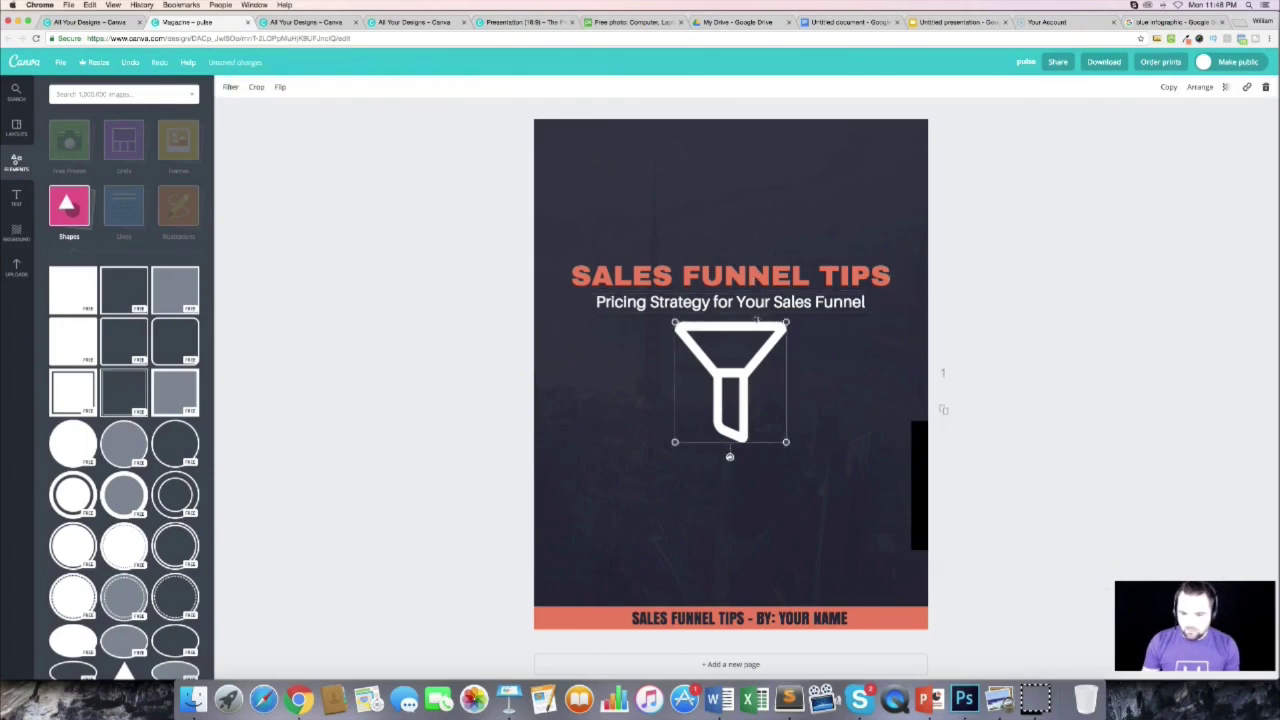
shift+click(740, 277)
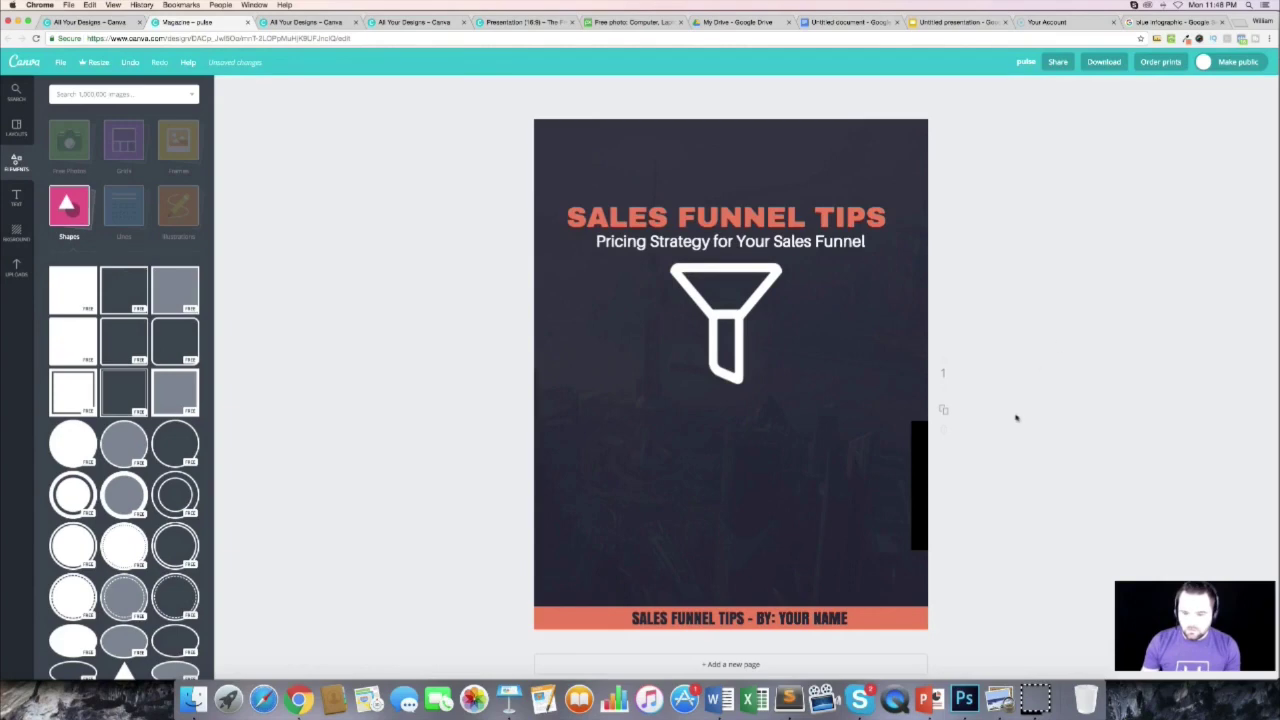
Step: Colour the black tab on the page's right edge the same coral red as the title
drag(922, 459, 922, 471)
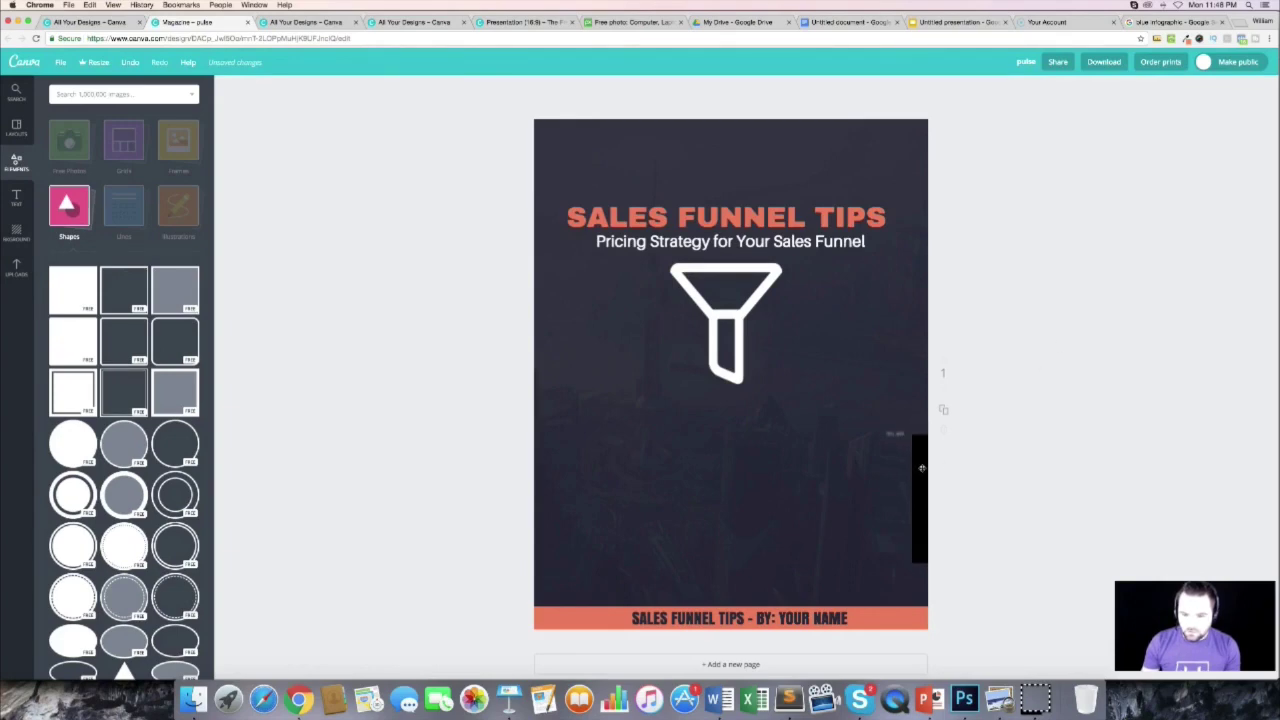
click(922, 467)
click(225, 86)
click(252, 140)
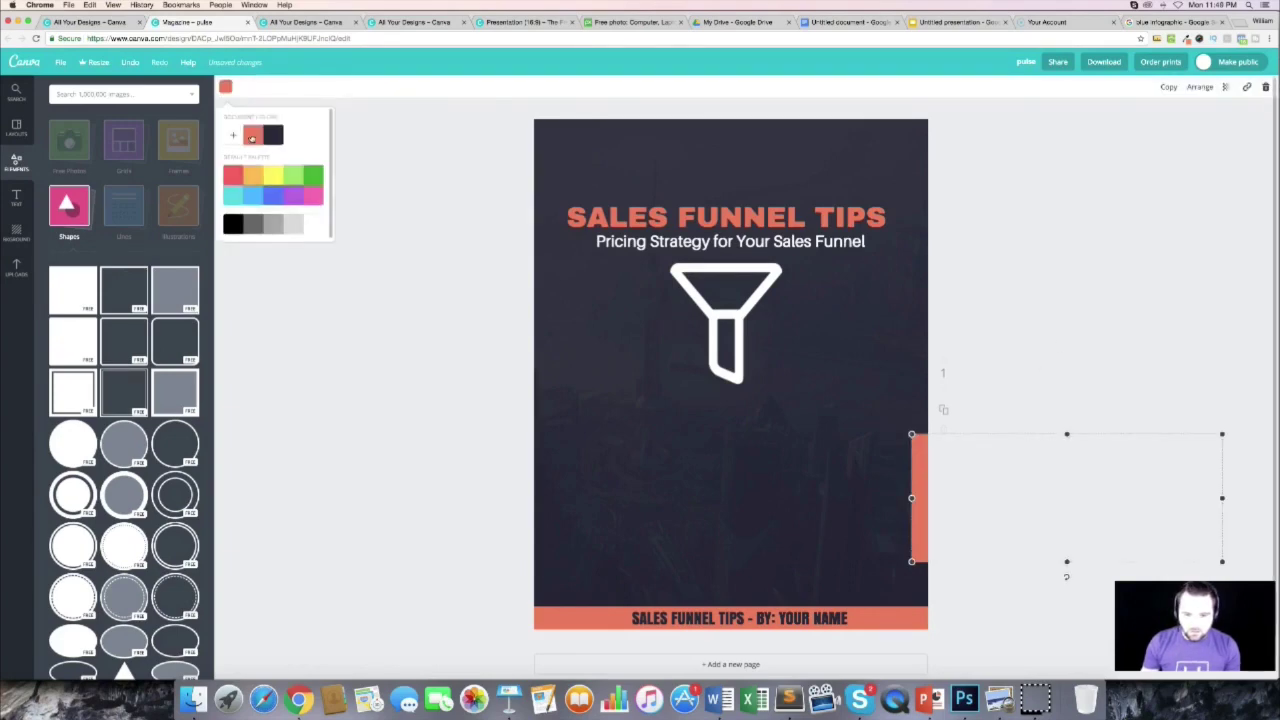
click(1042, 218)
Step: Duplicate the large SALES FUNNEL TIPS title on the cover
click(730, 250)
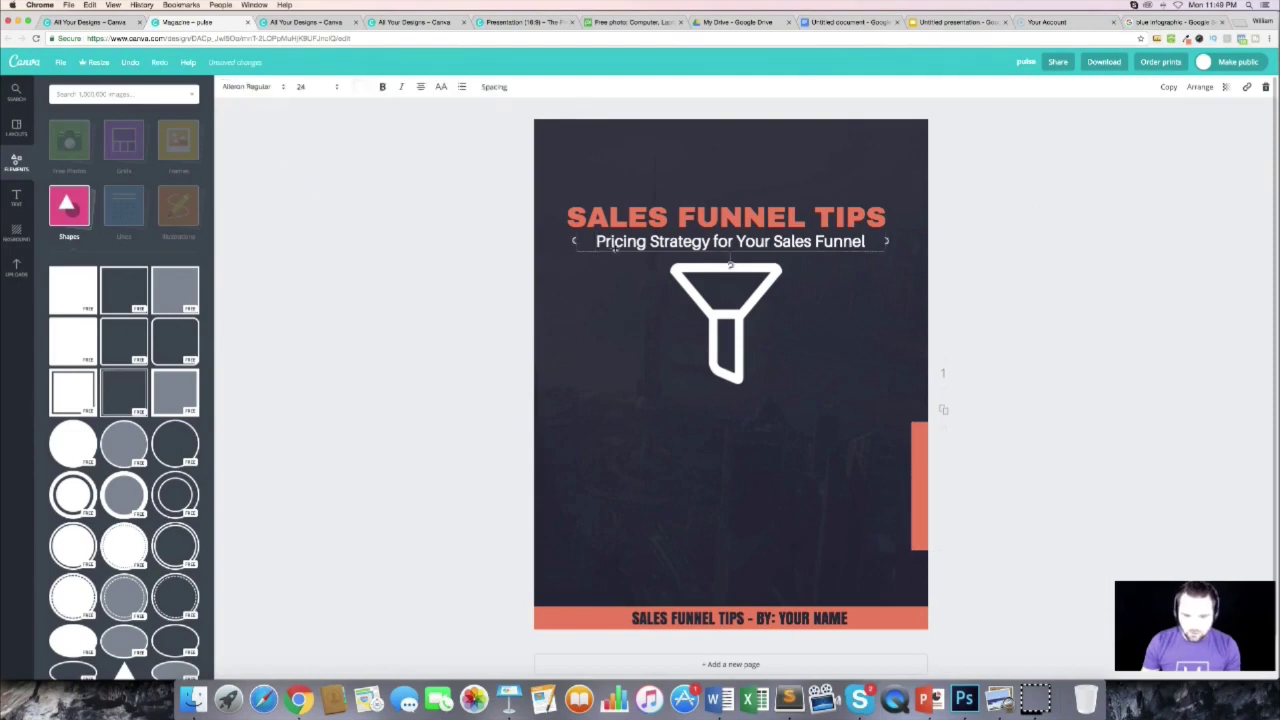
click(788, 212)
key(super+c)
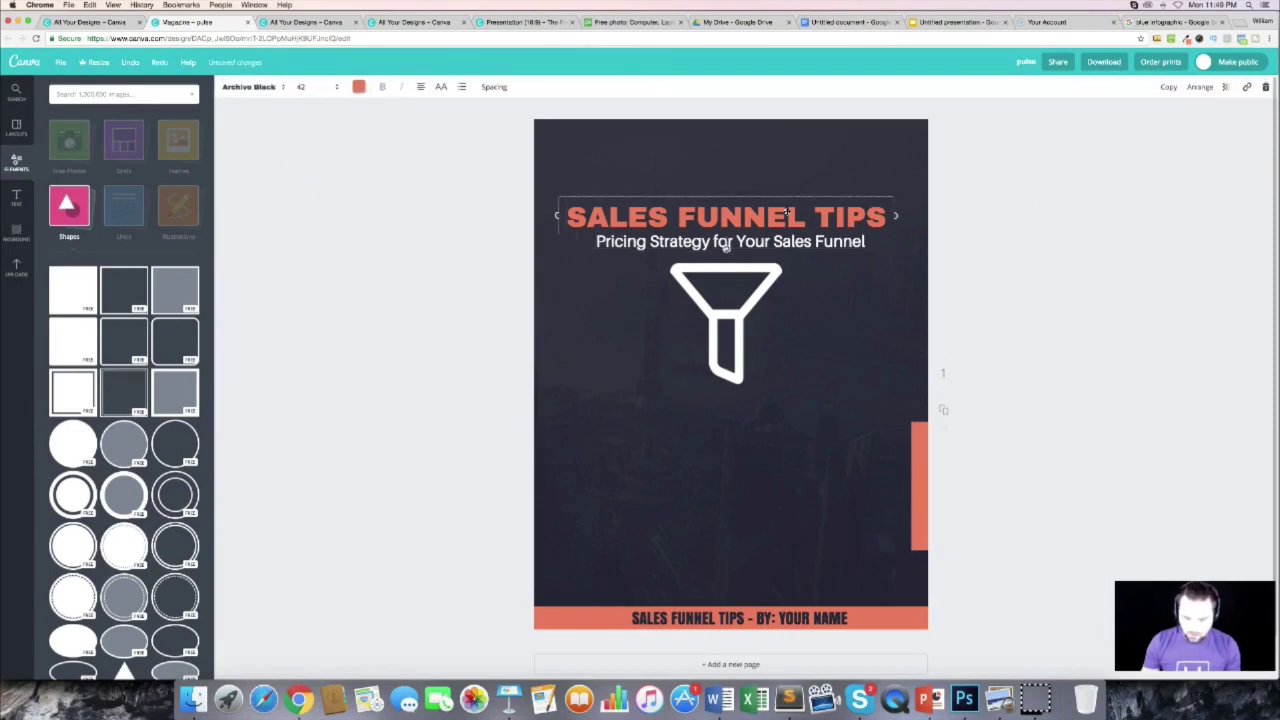
key(super+v)
Step: Colour the duplicated title dark navy and set its font size to 14
click(359, 86)
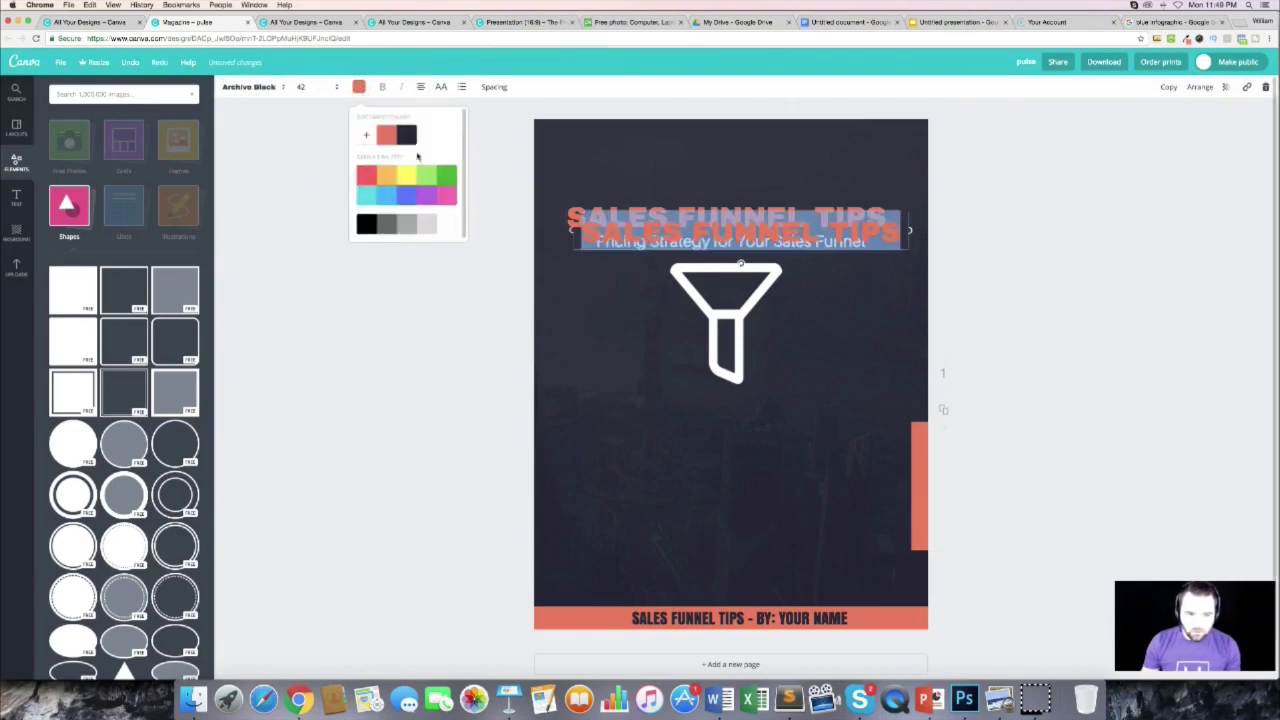
click(406, 135)
click(301, 87)
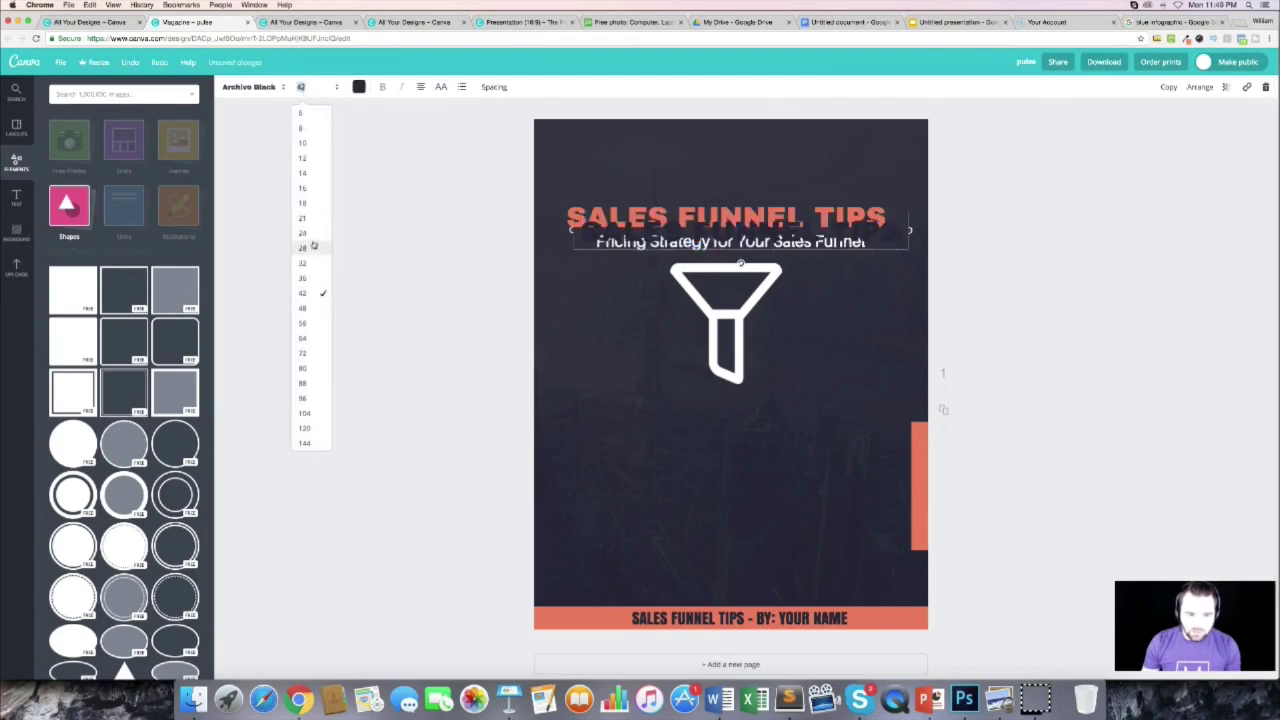
click(309, 203)
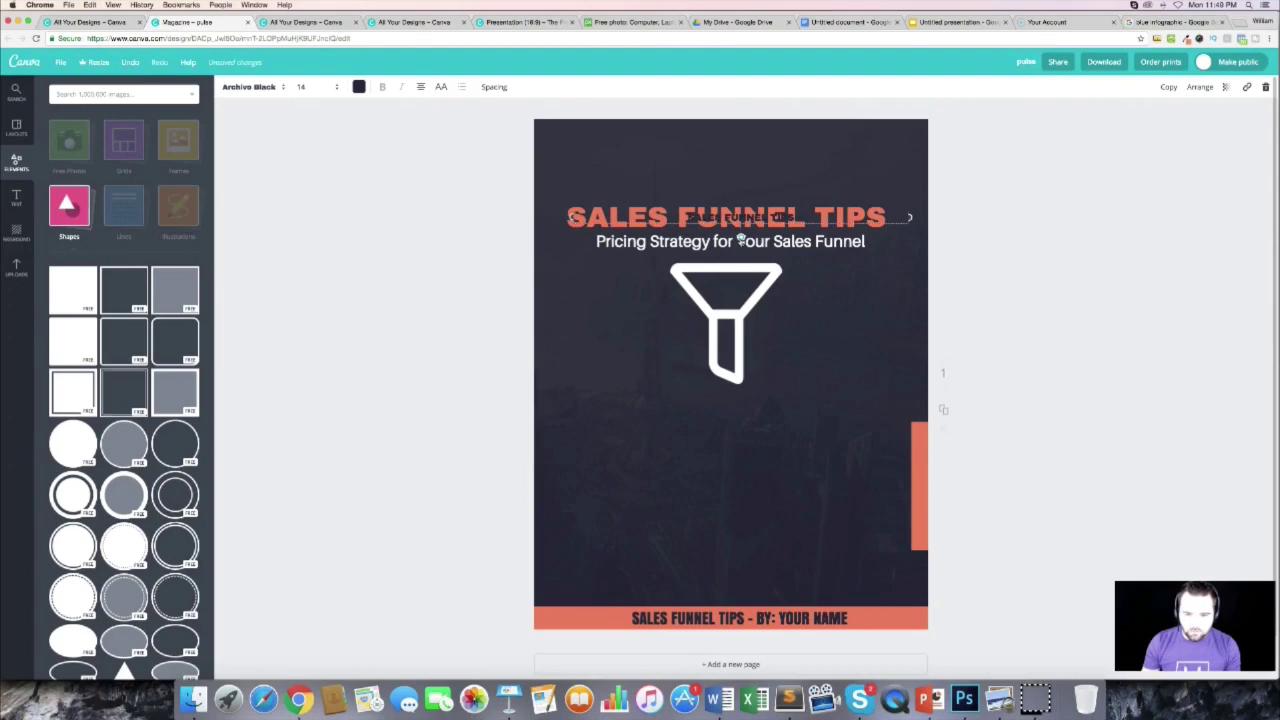
Step: Rotate the small navy SALES FUNNEL TIPS text vertically and centre it on the coral tab at the page's right edge
key(Delete)
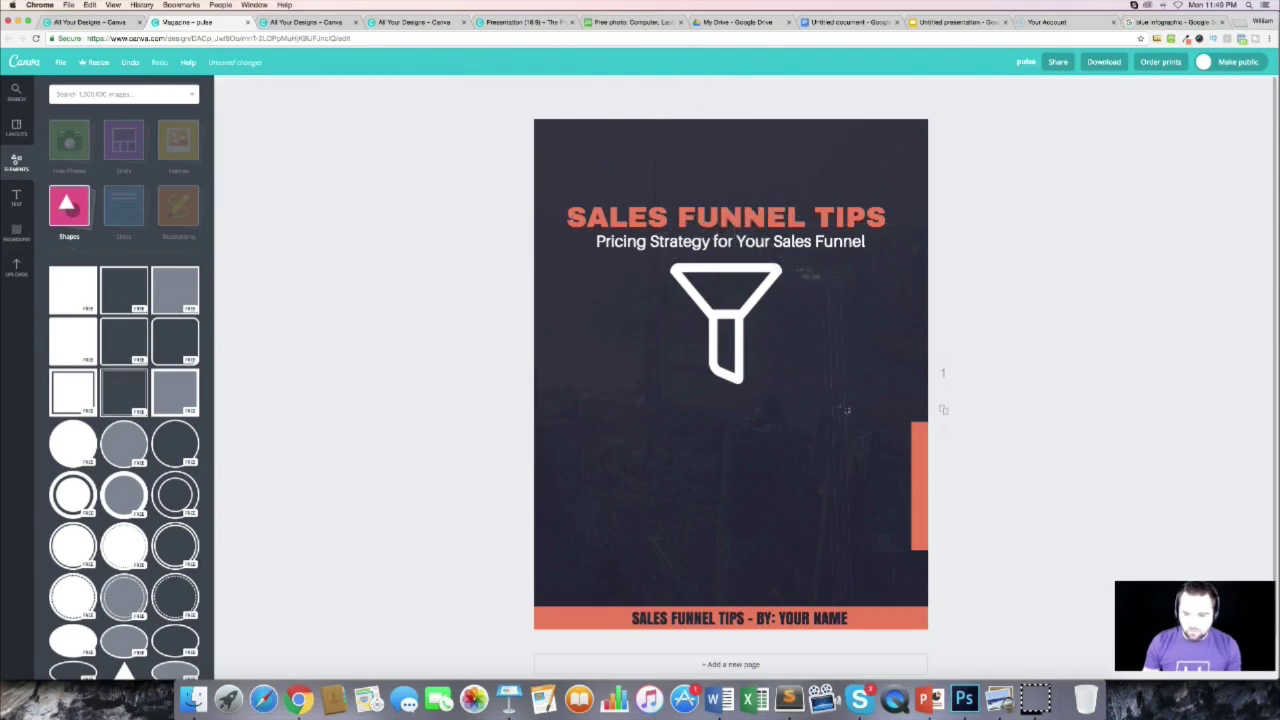
drag(847, 410, 917, 449)
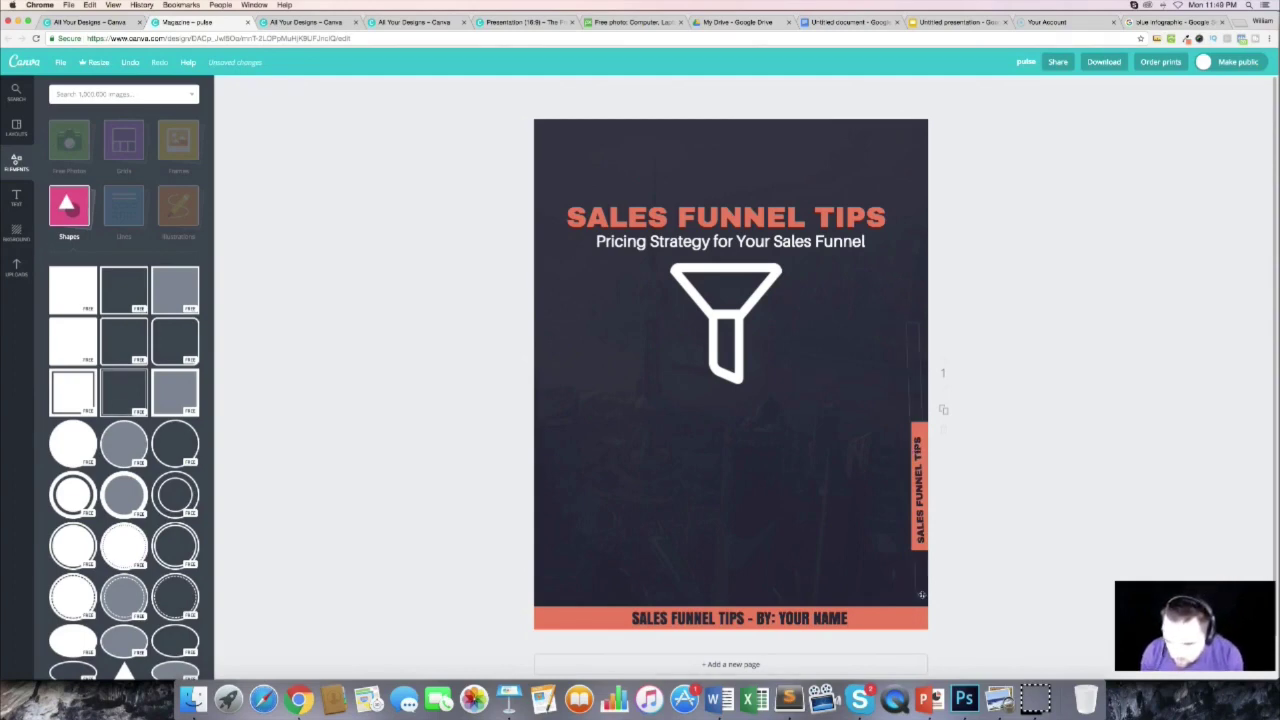
drag(920, 481, 918, 478)
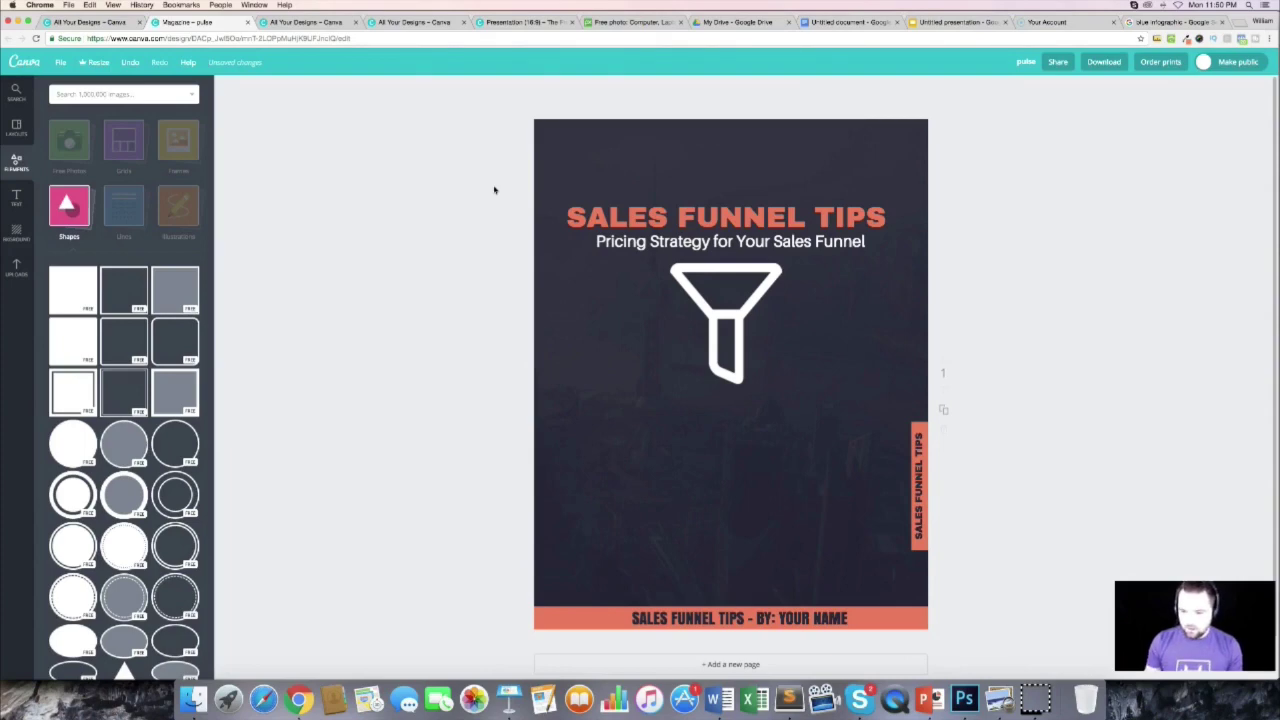
Step: Download the finished cover design as a JPG file
click(1104, 62)
click(1104, 114)
click(1081, 94)
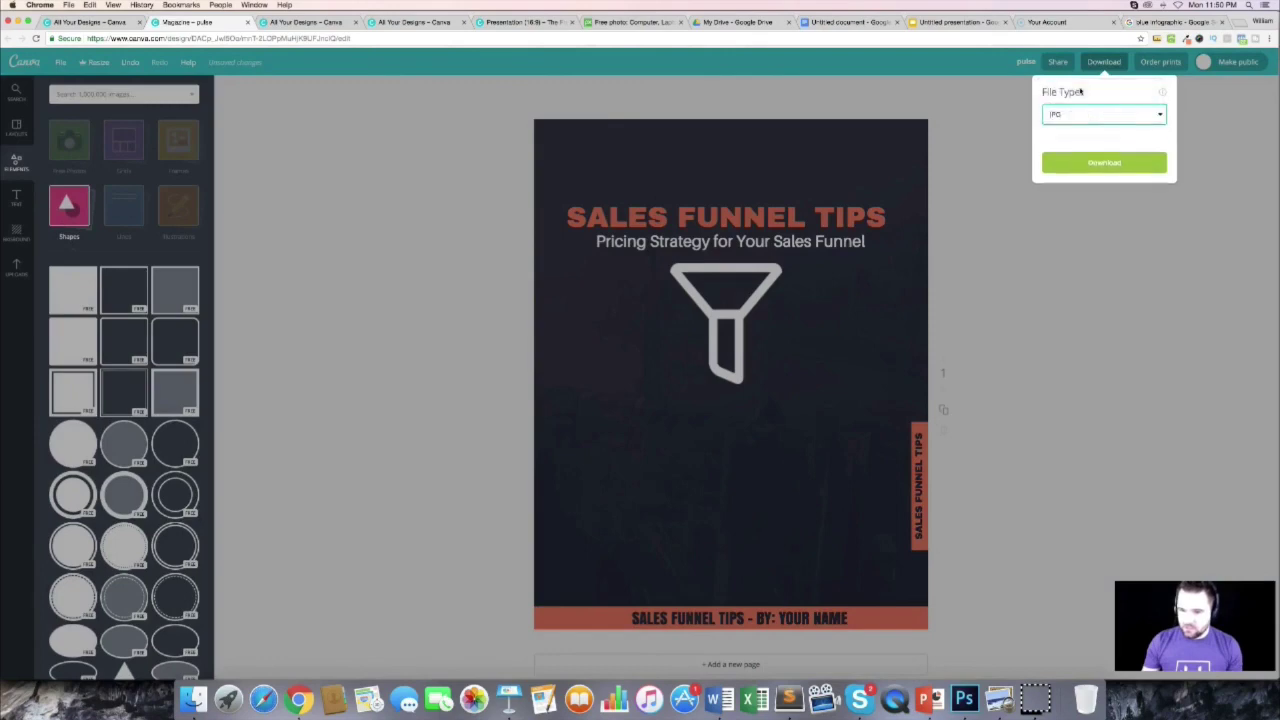
click(1088, 160)
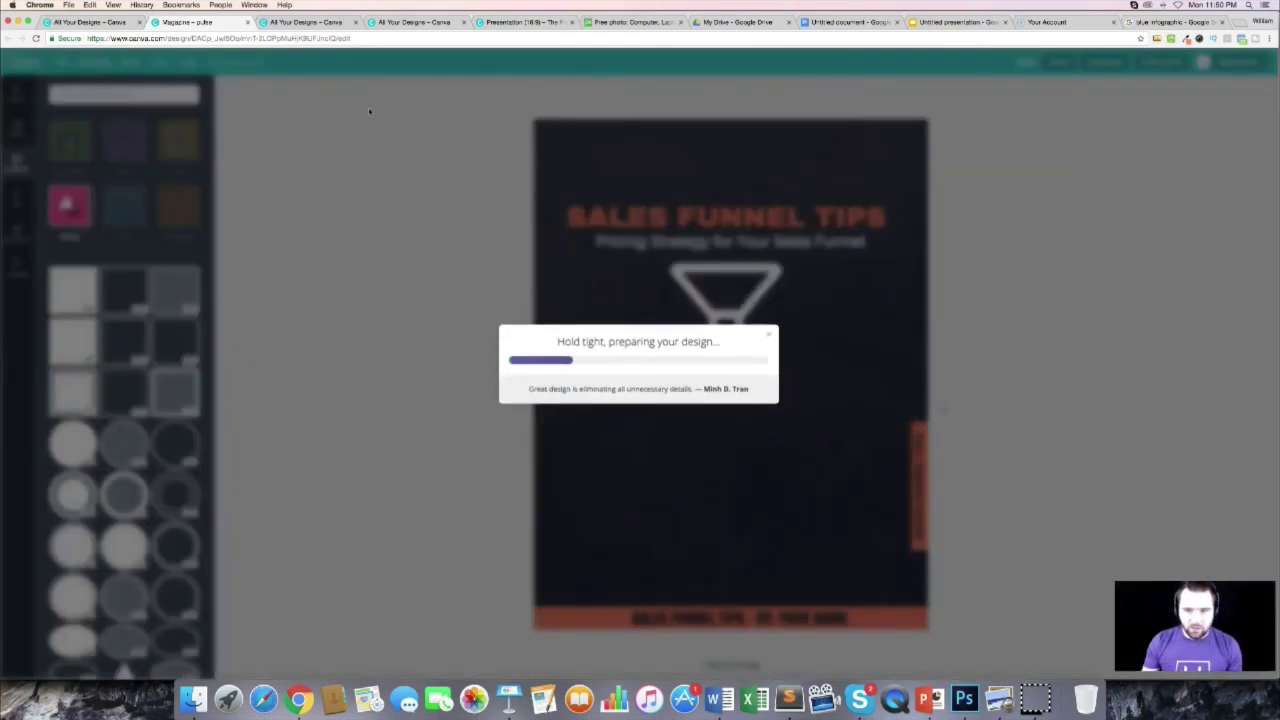
Step: Switch to the ebook in Google Docs and insert a page break before the heading Pricing Strategy for Your Sales Funnel
click(845, 21)
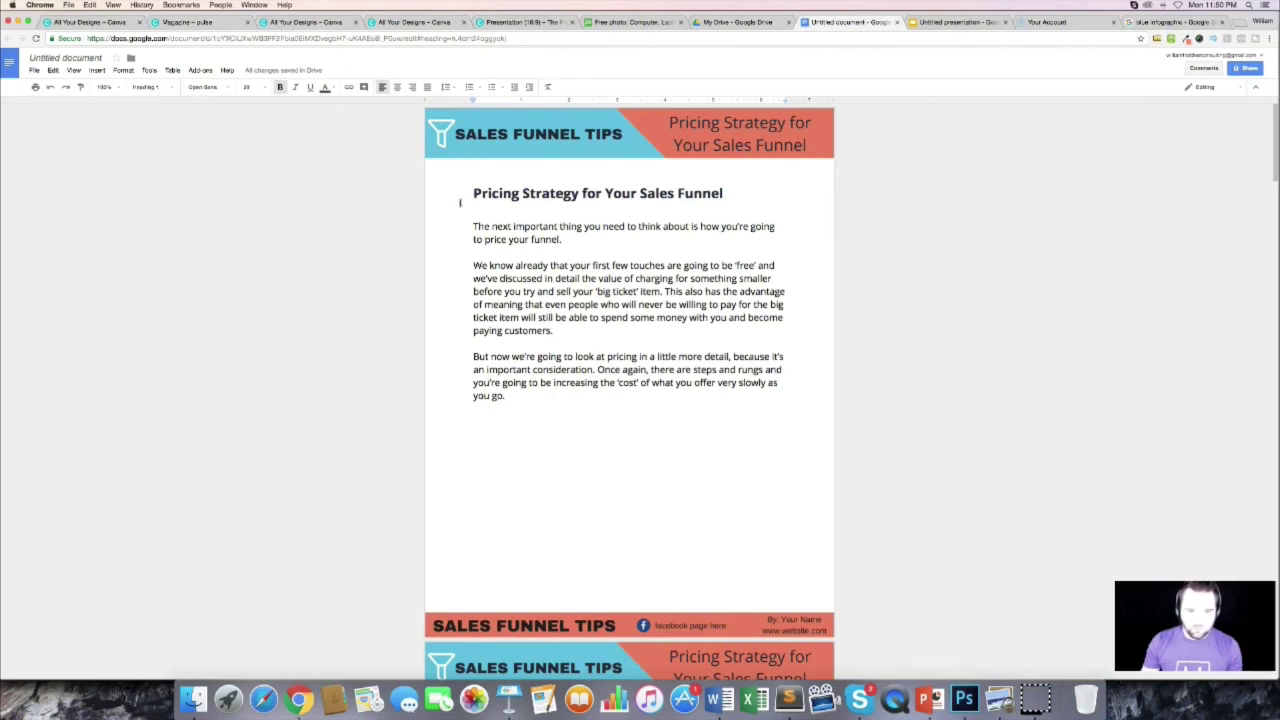
click(97, 70)
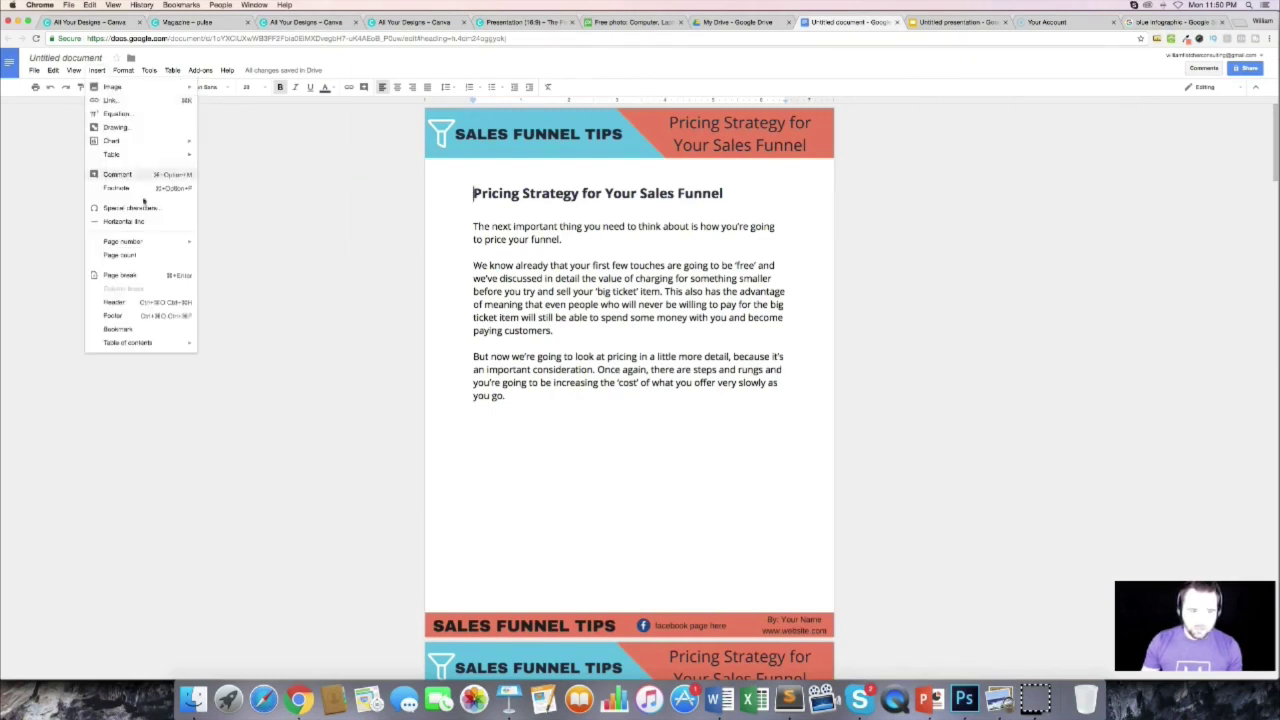
click(143, 276)
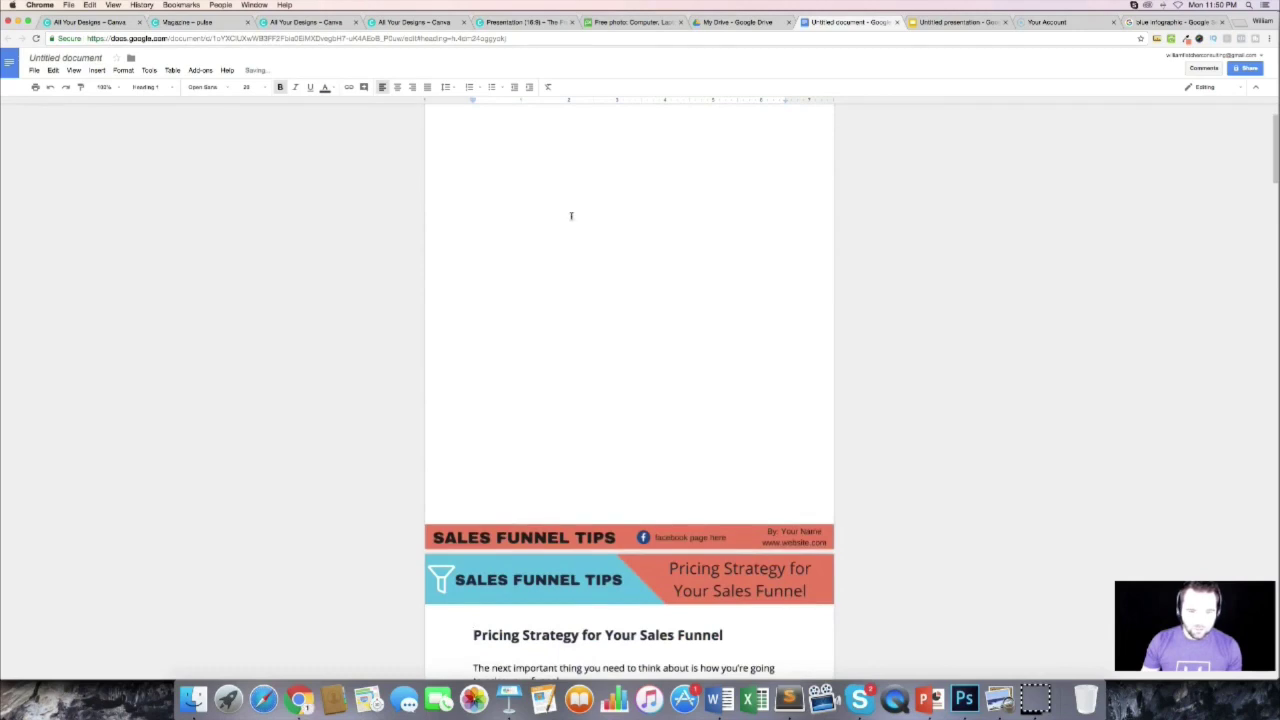
Step: Insert the downloaded dark SALES FUNNEL TIPS cover image on the blank first page
scroll(571, 216, up, 2)
key(super+Tab)
key(super+Tab)
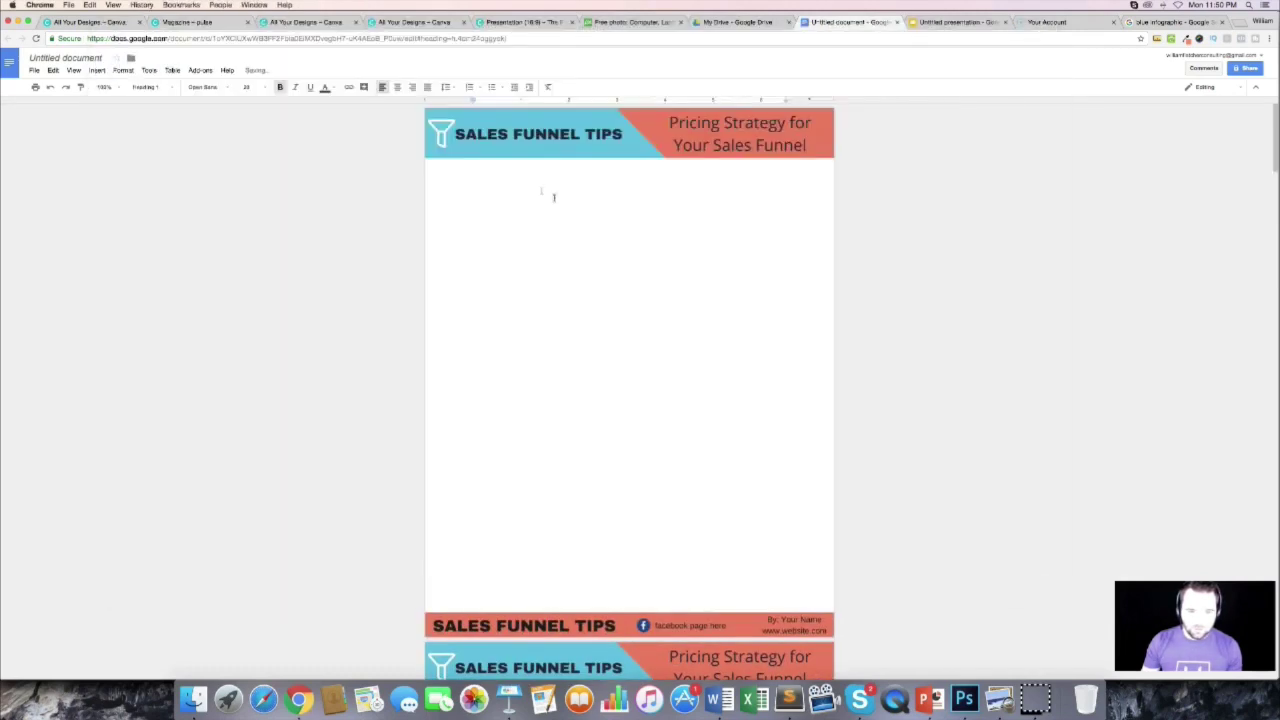
click(554, 197)
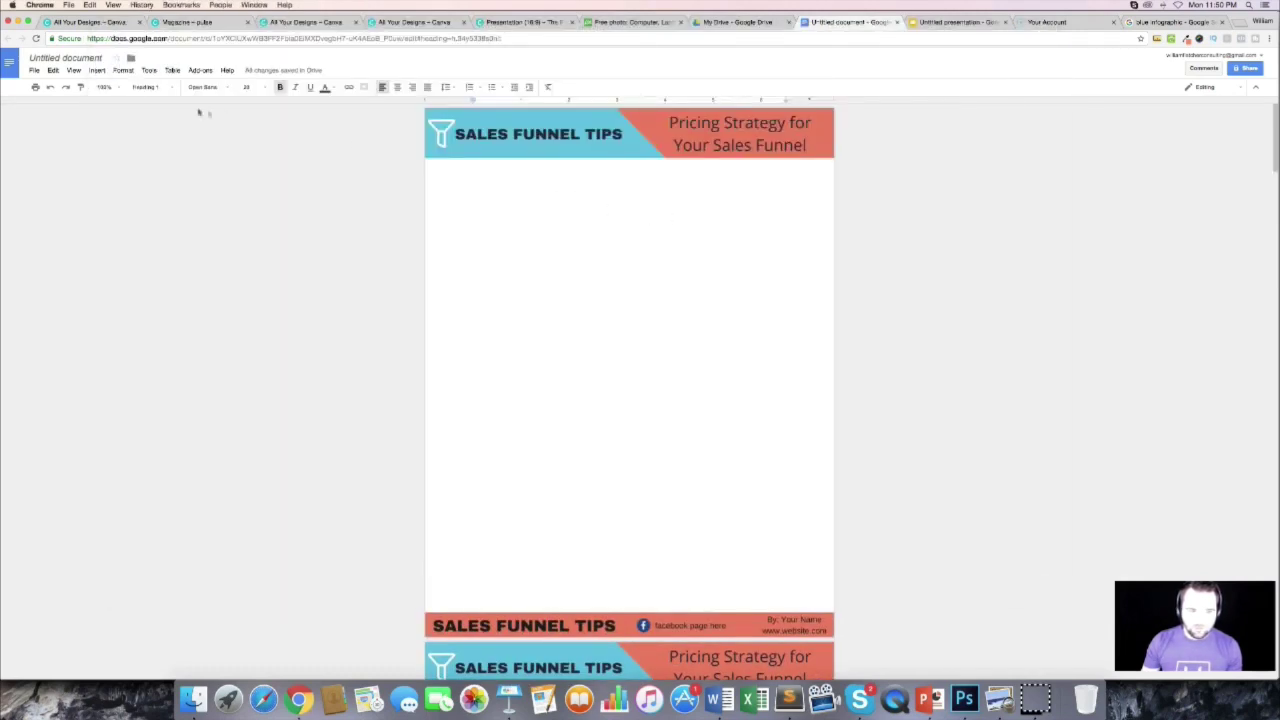
click(98, 71)
mouse_move(108, 88)
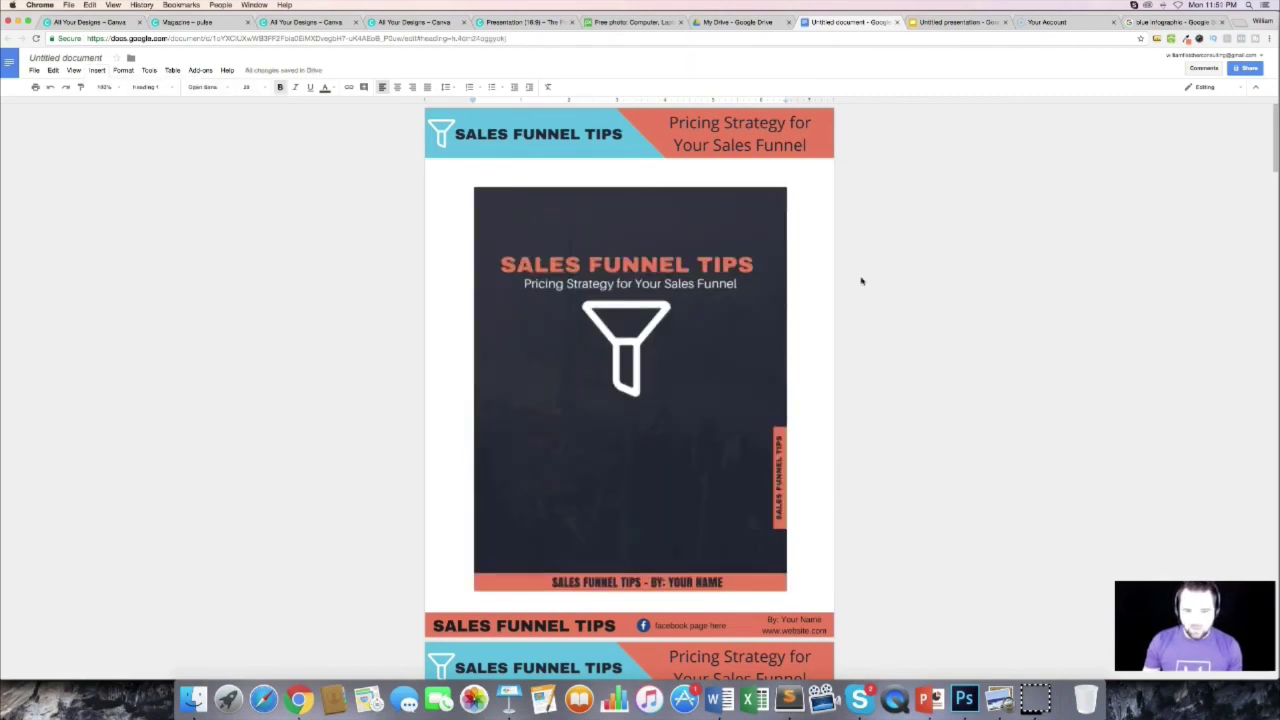
Step: Review the ebook's layout from the cover through to the last page and return to the cover
scroll(1021, 274, down, 10)
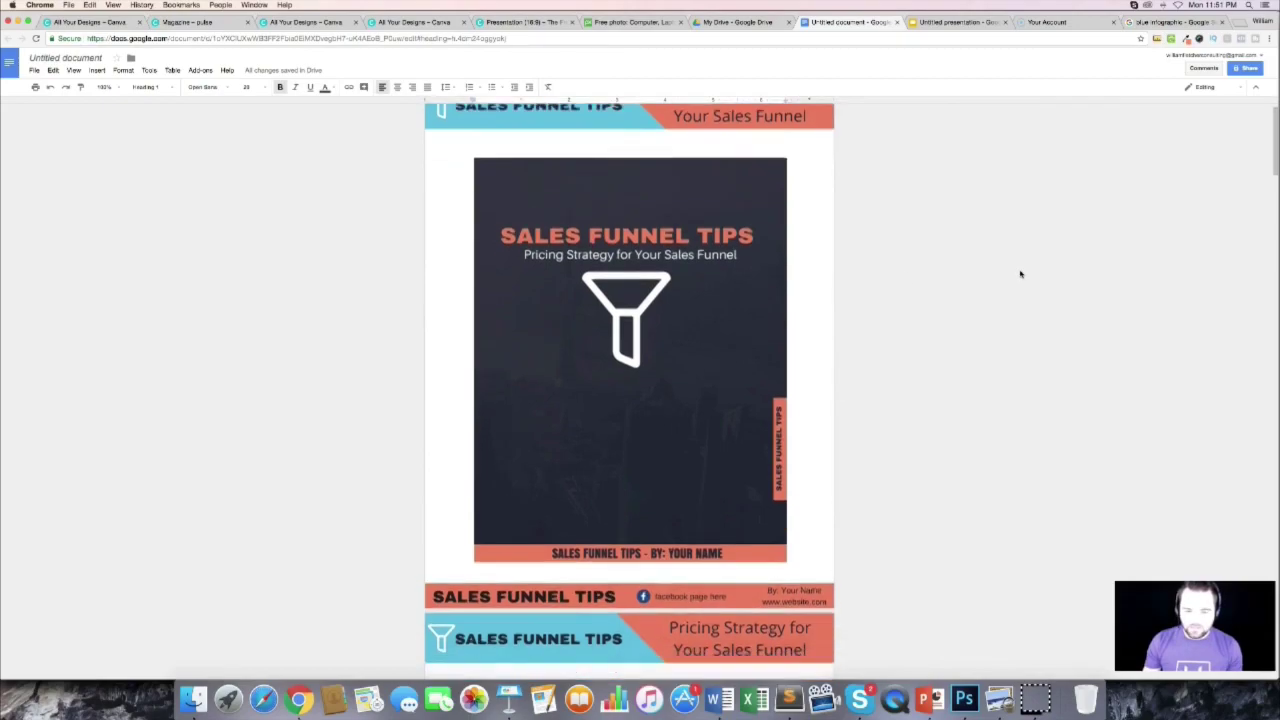
scroll(1017, 275, down, 18)
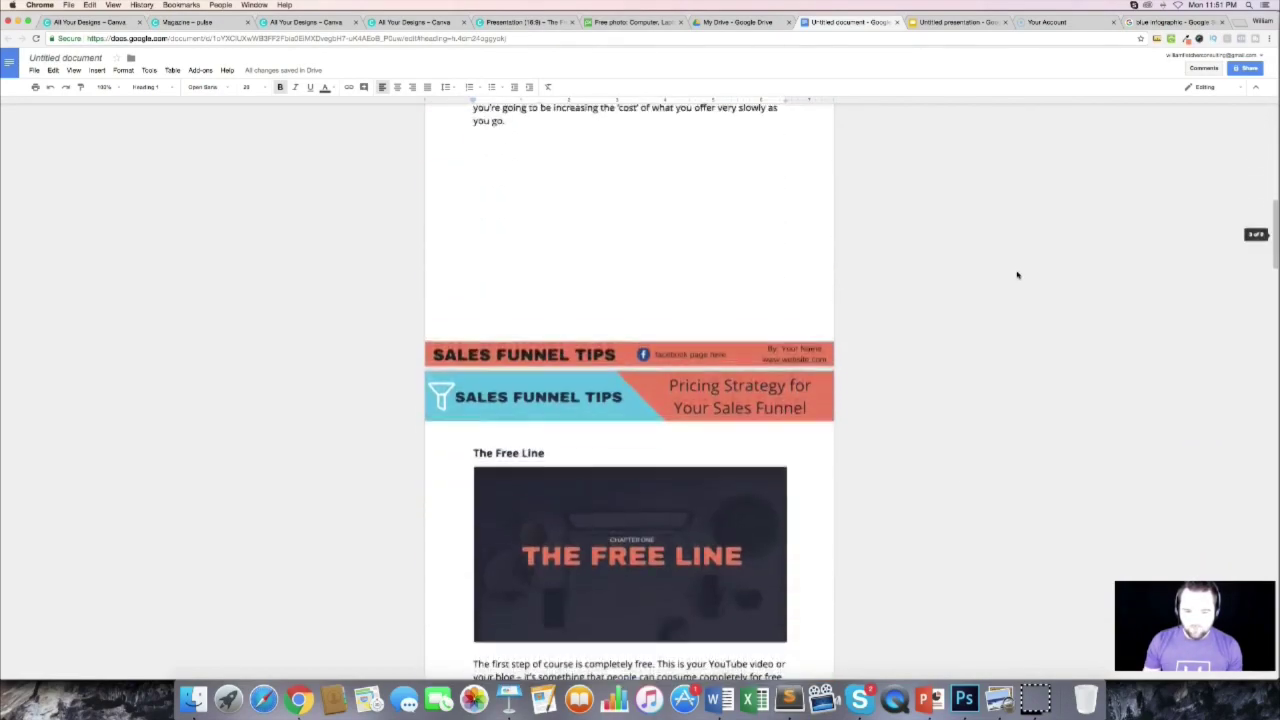
scroll(1013, 275, down, 20)
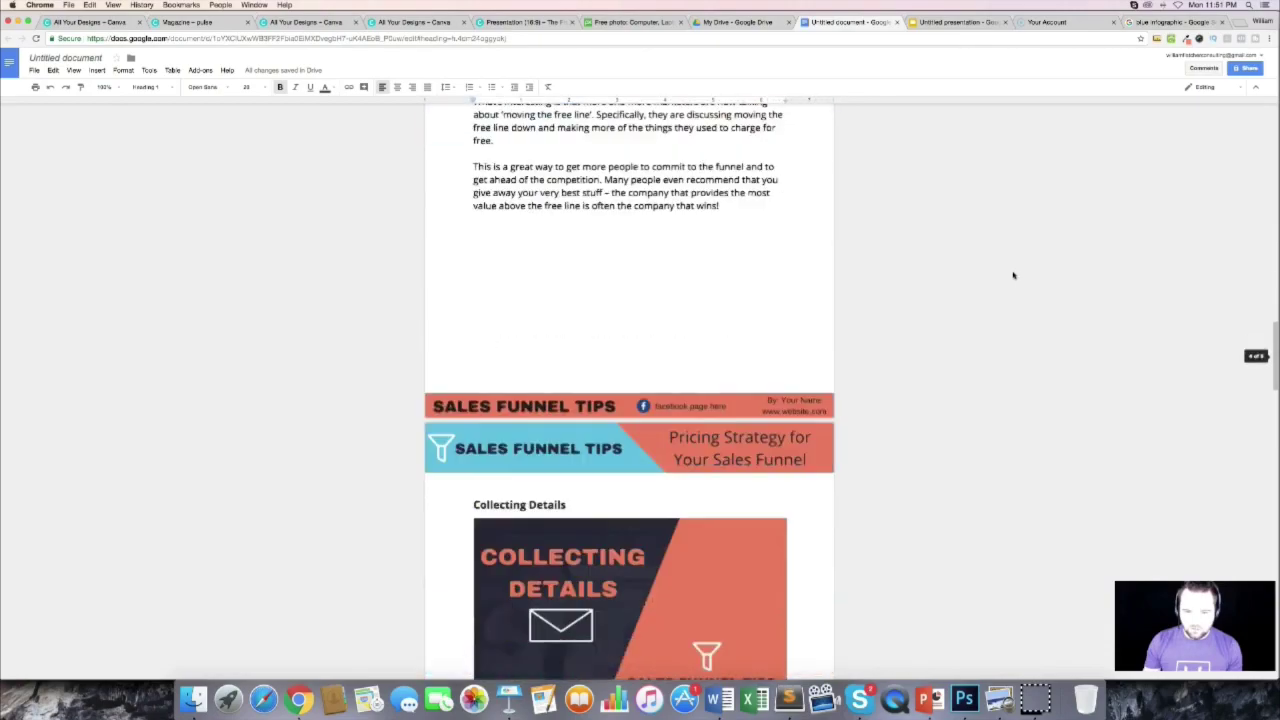
scroll(1011, 275, down, 20)
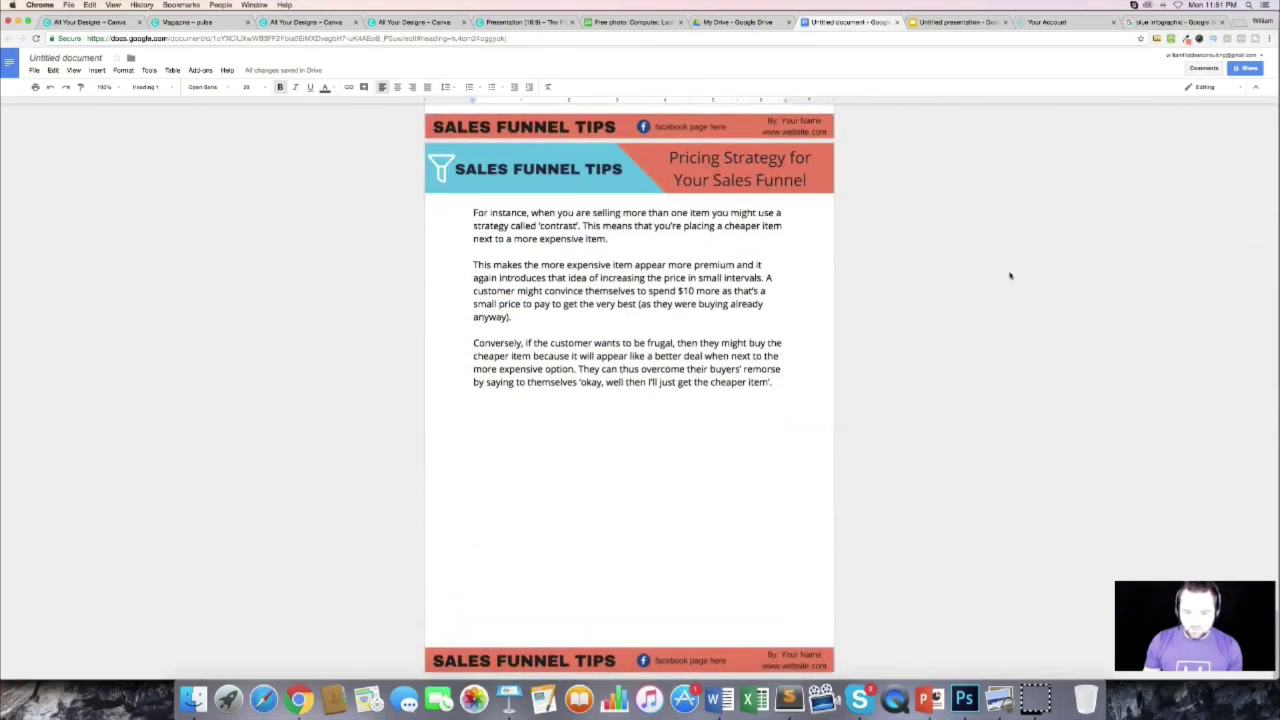
scroll(1010, 275, up, 20)
scroll(1005, 275, up, 5)
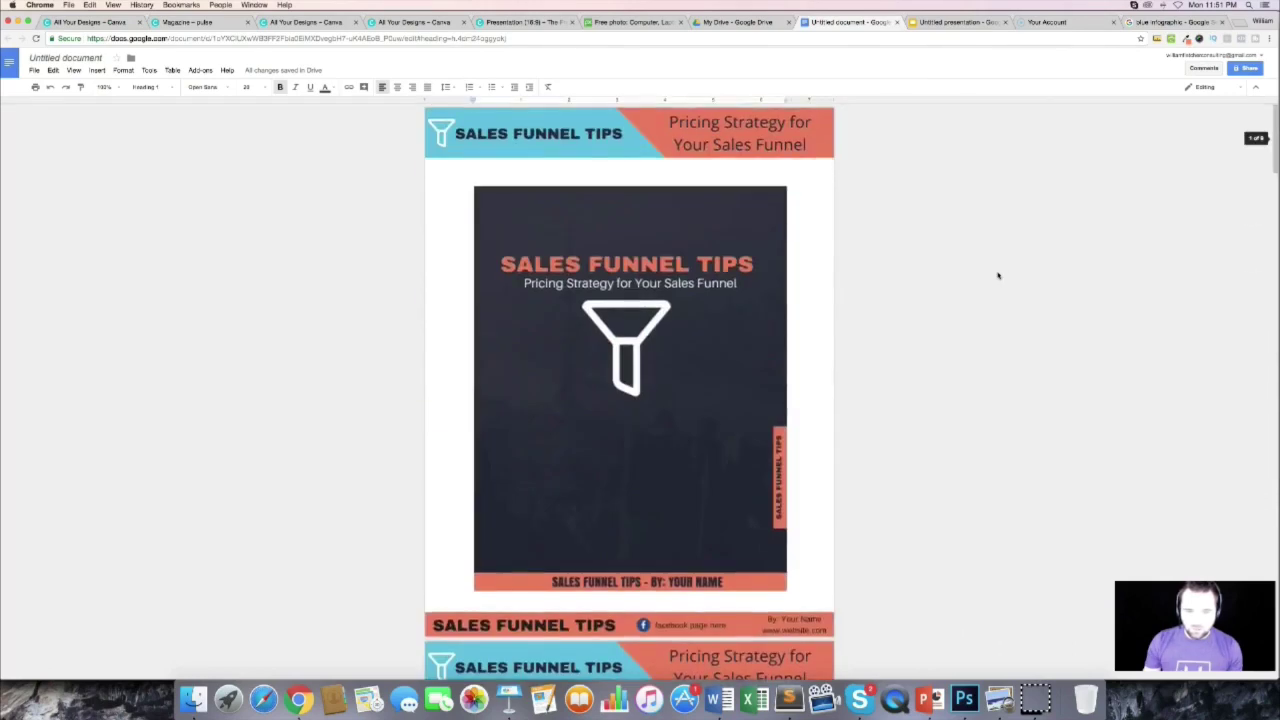
Step: Rename the document as TEST EBOOK
click(76, 58)
text(TEST EBOOK)
key(Return)
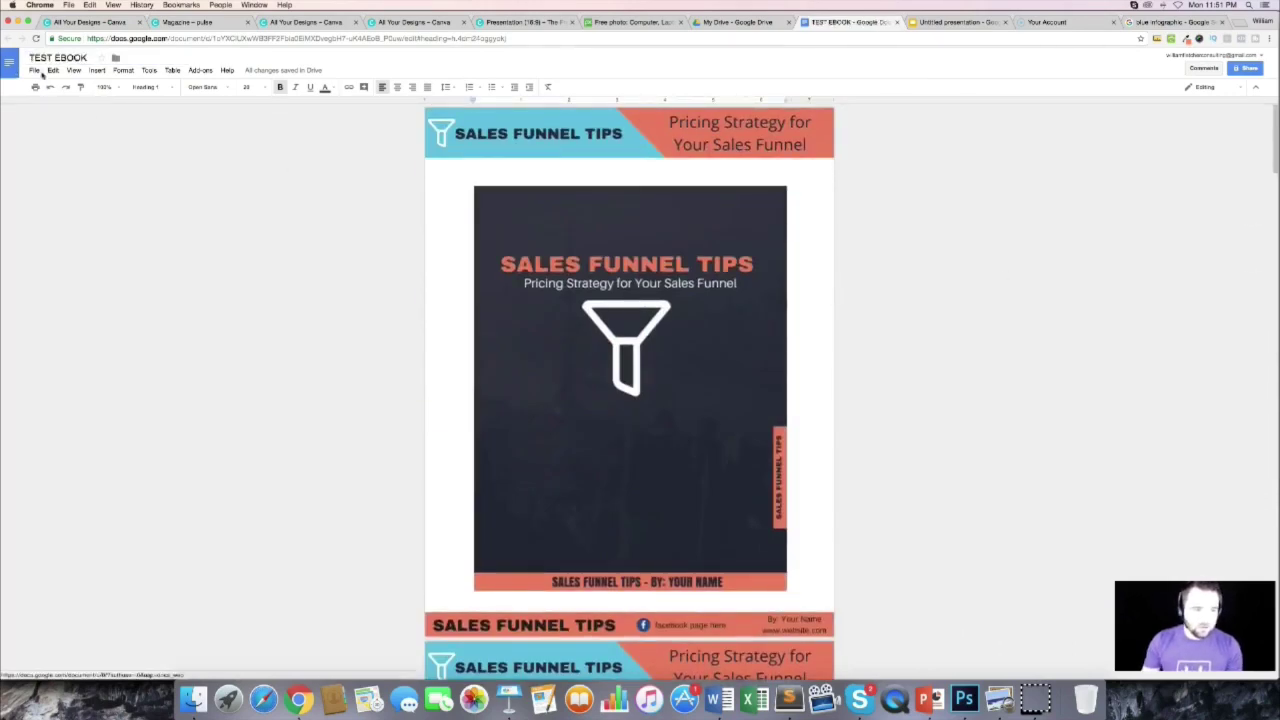
Step: Download the ebook document as a PDF
click(38, 70)
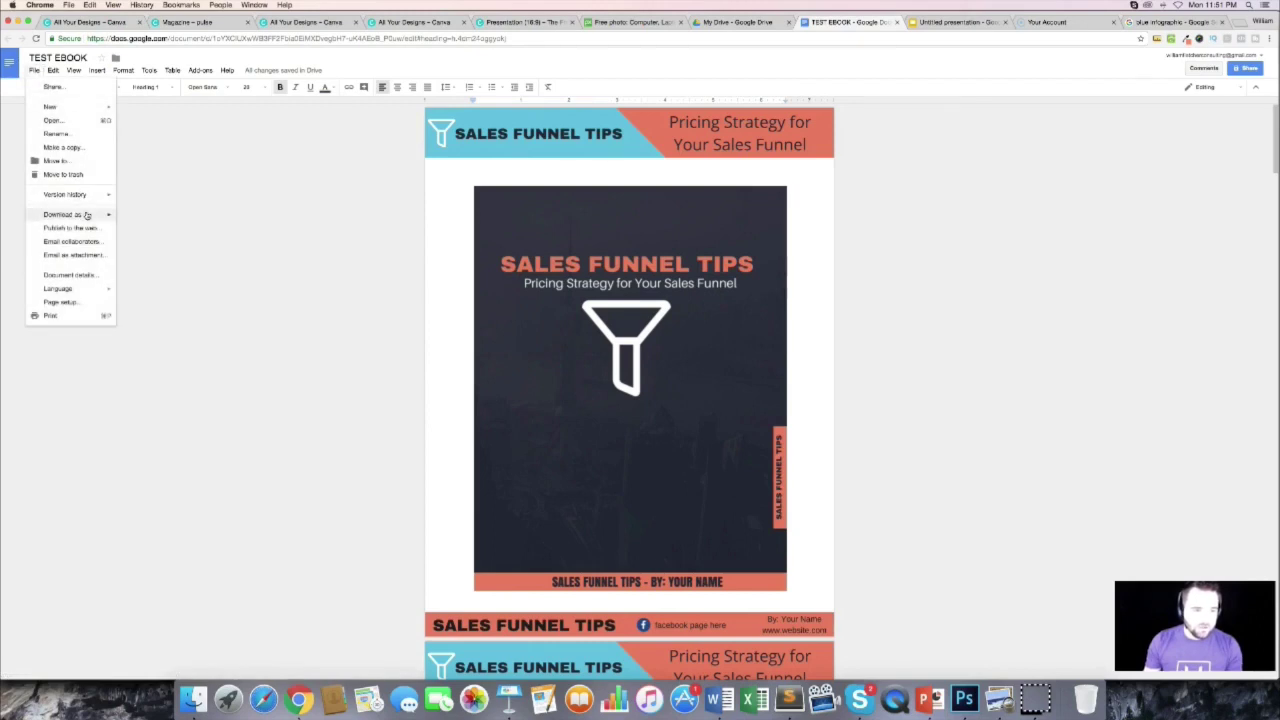
mouse_move(88, 215)
click(168, 258)
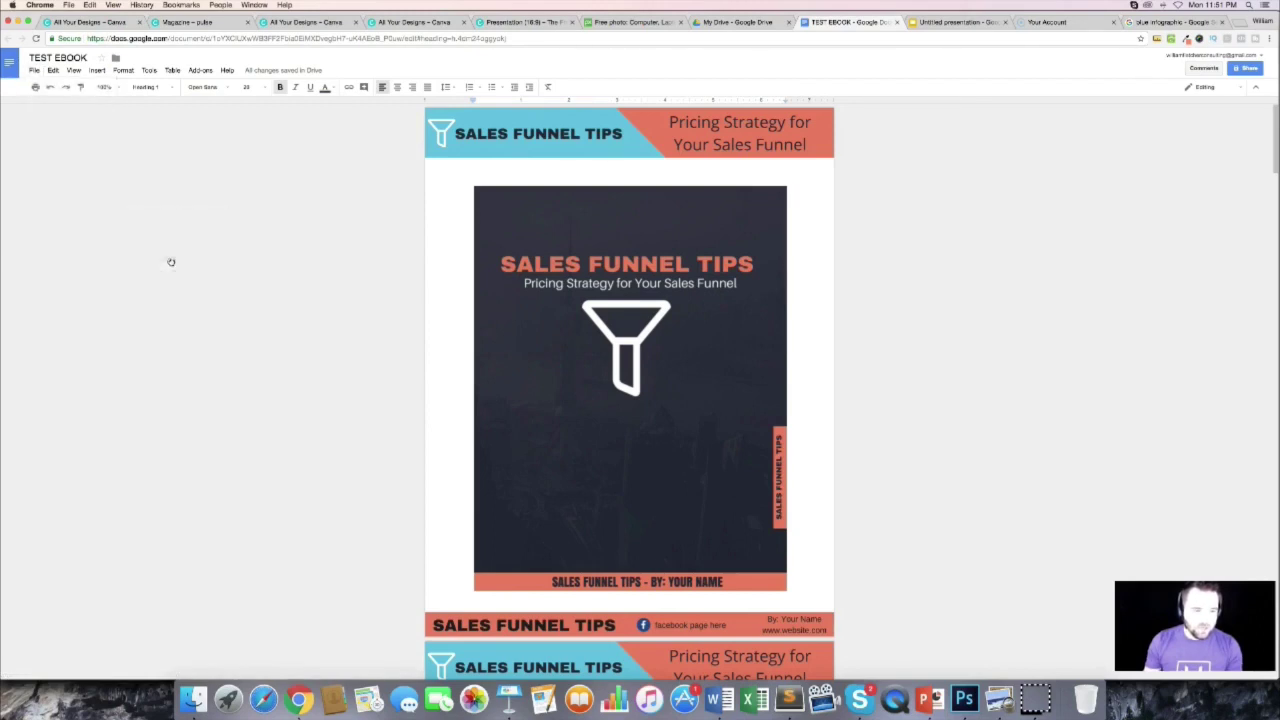